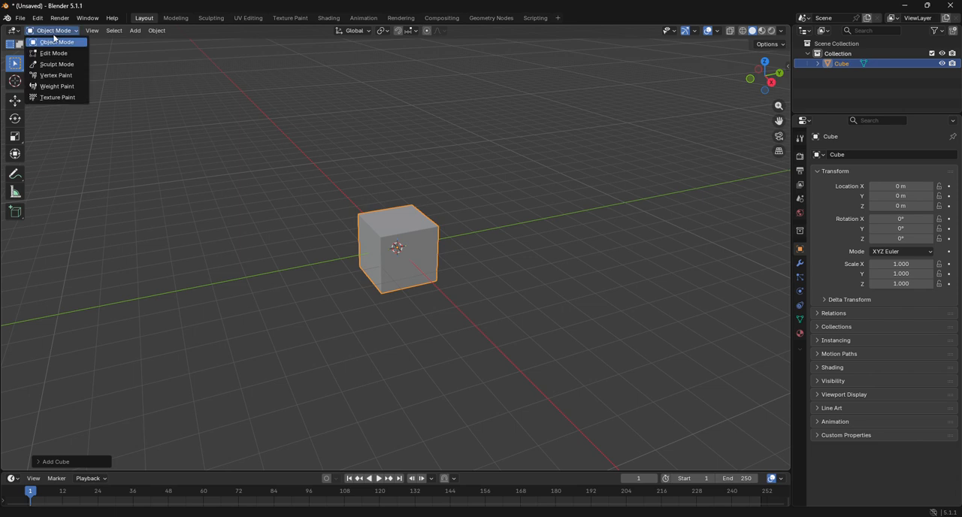
Step: Enter Edit Mode on the cube and add two perpendicular vertical loop cuts through its middle, dividing the top into four faces
click(64, 51)
scroll(344, 208, up, 3)
click(15, 283)
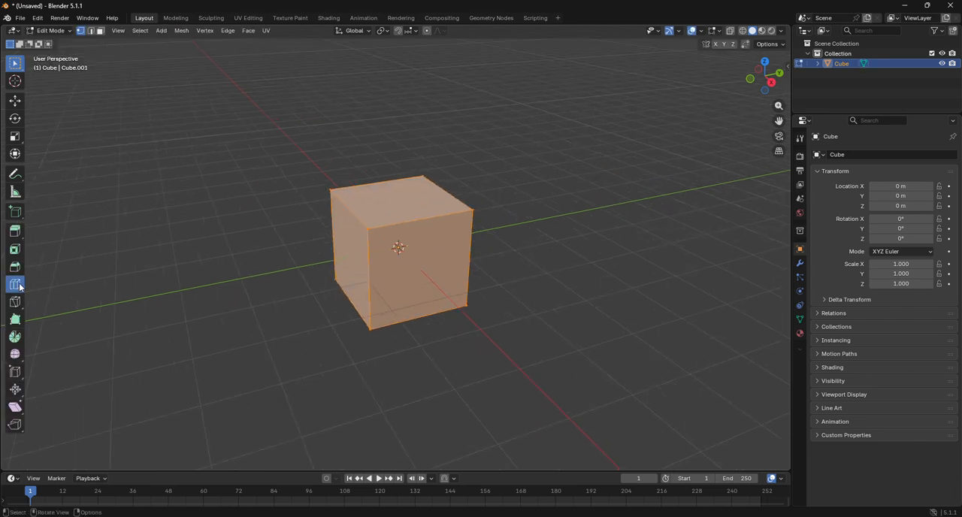
click(403, 221)
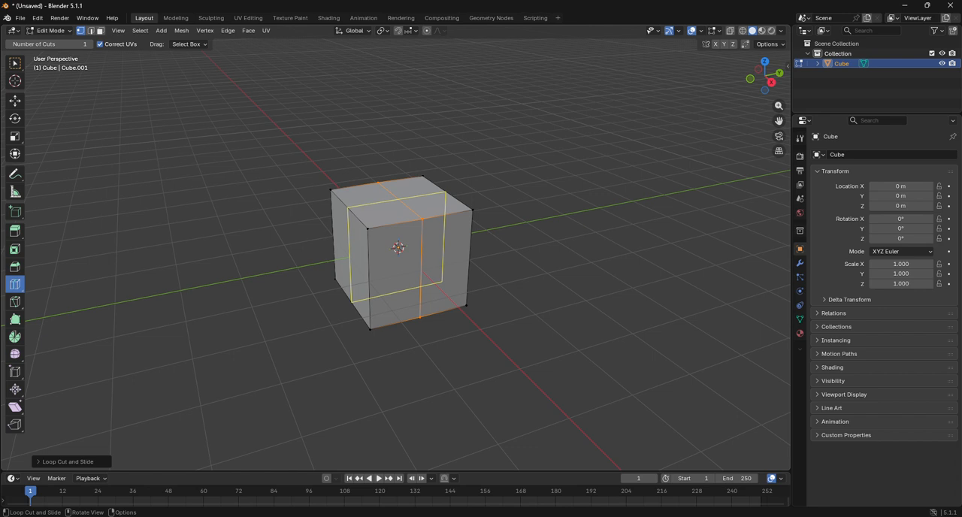
Step: Select the perimeter edges of the cube's top and round them into a regular octagon with To Sphere
click(16, 101)
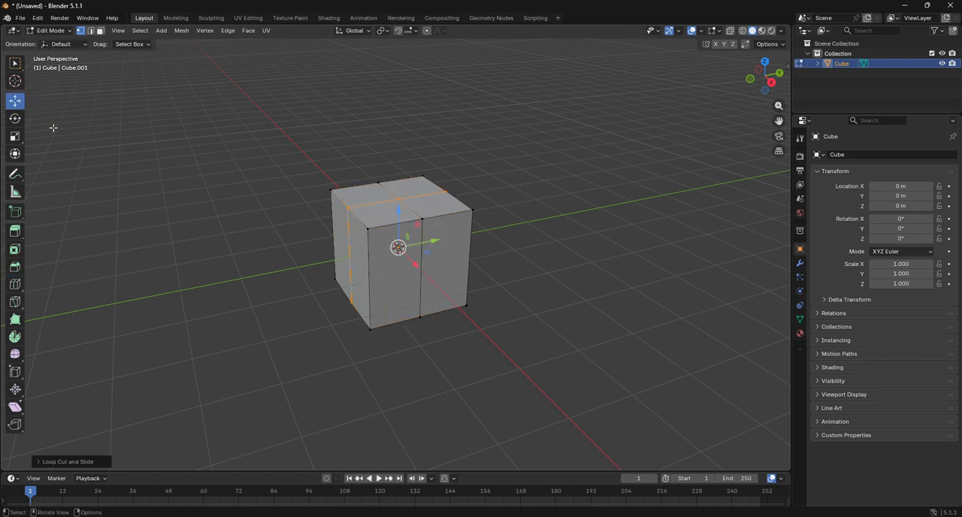
alt+click(361, 223)
alt+click(406, 178)
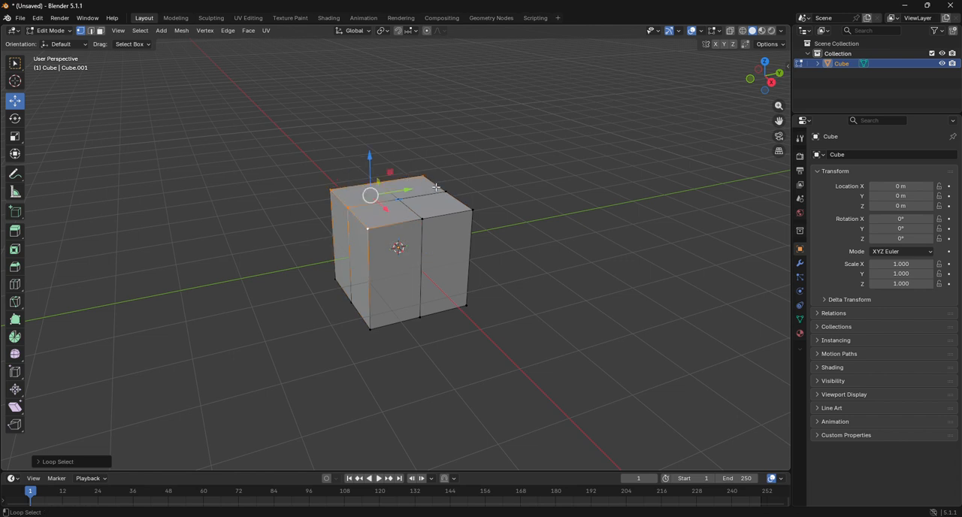
alt+shift+click(454, 202)
alt+shift+click(442, 216)
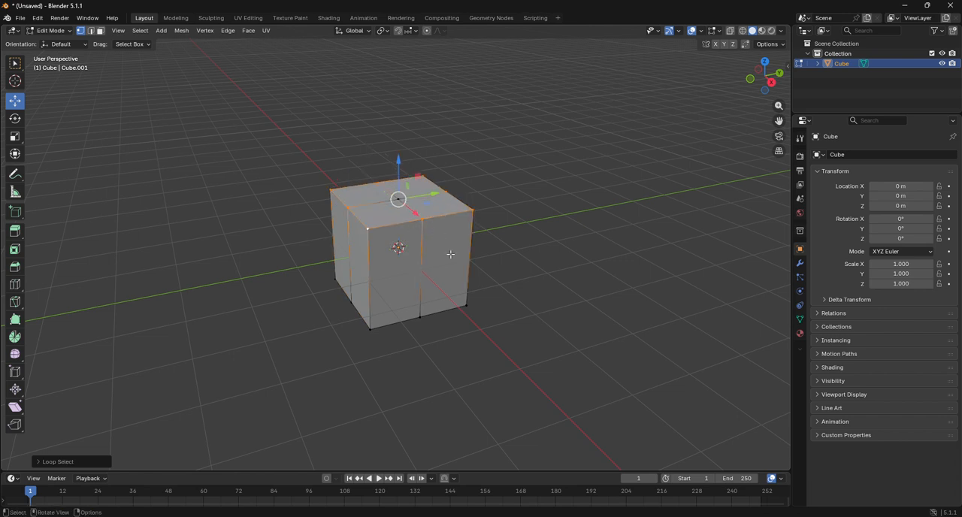
key(shift+alt+s)
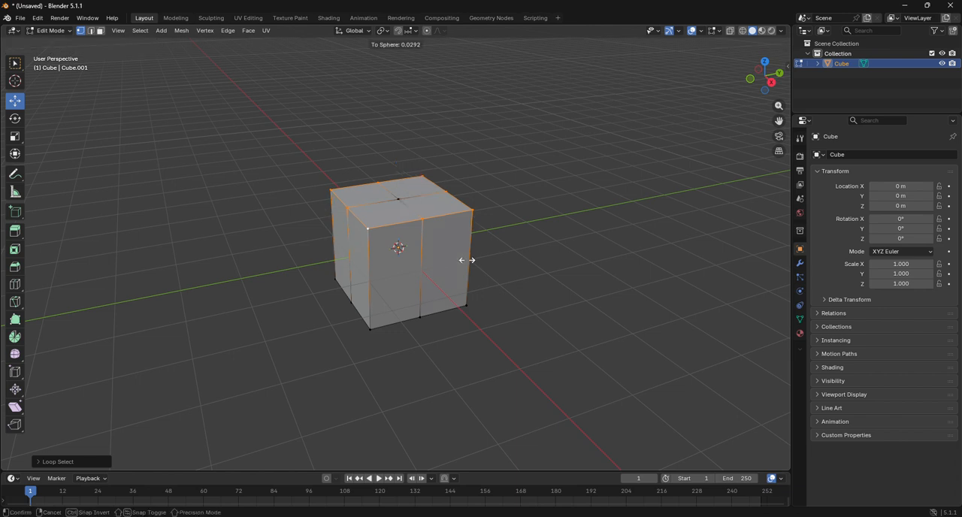
click(567, 268)
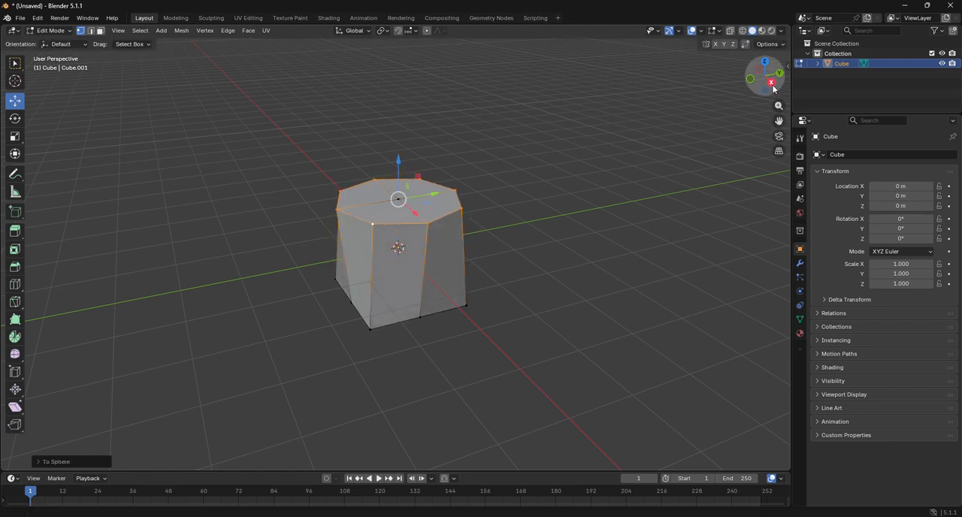
Step: Select the perimeter edges of the cube's underside and round them into a matching octagon with To Sphere
drag(774, 90, 772, 87)
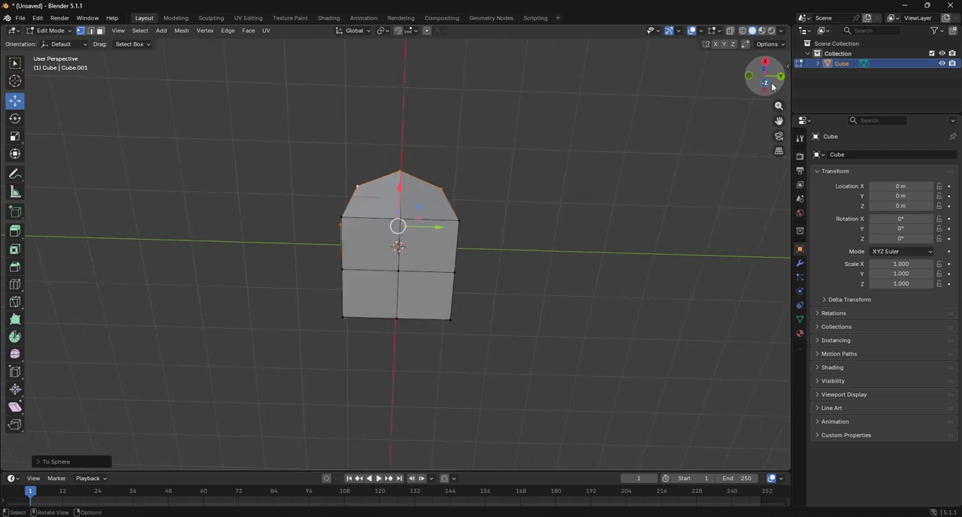
alt+click(439, 219)
alt+shift+click(448, 290)
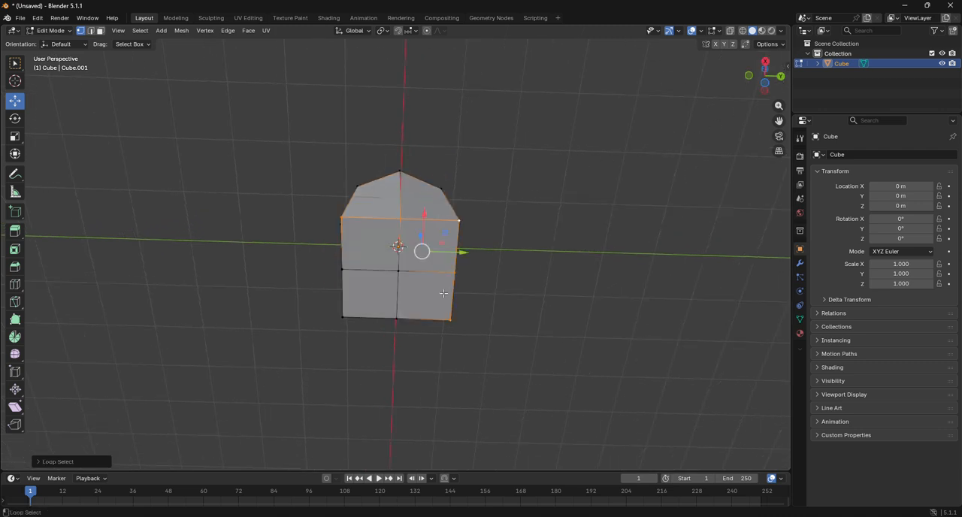
alt+shift+click(351, 298)
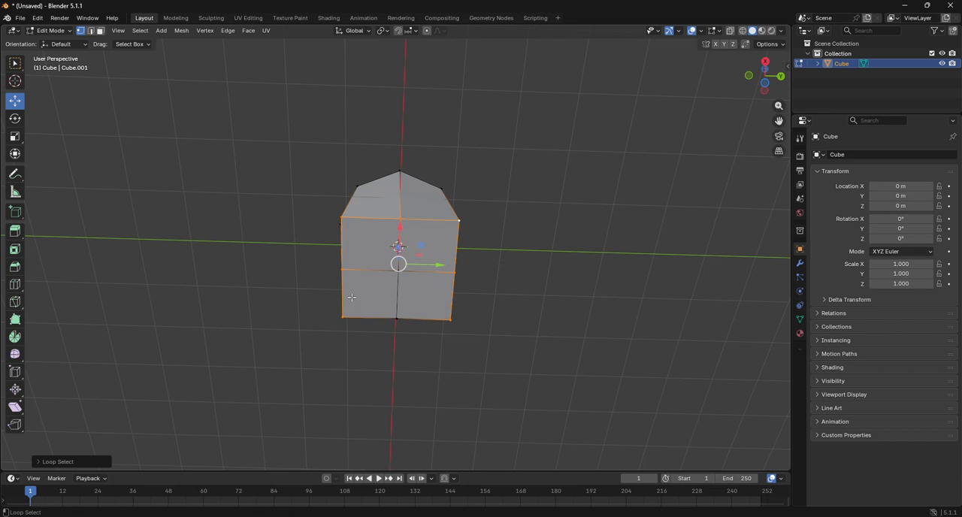
shift+click(399, 317)
key(alt+shift+s)
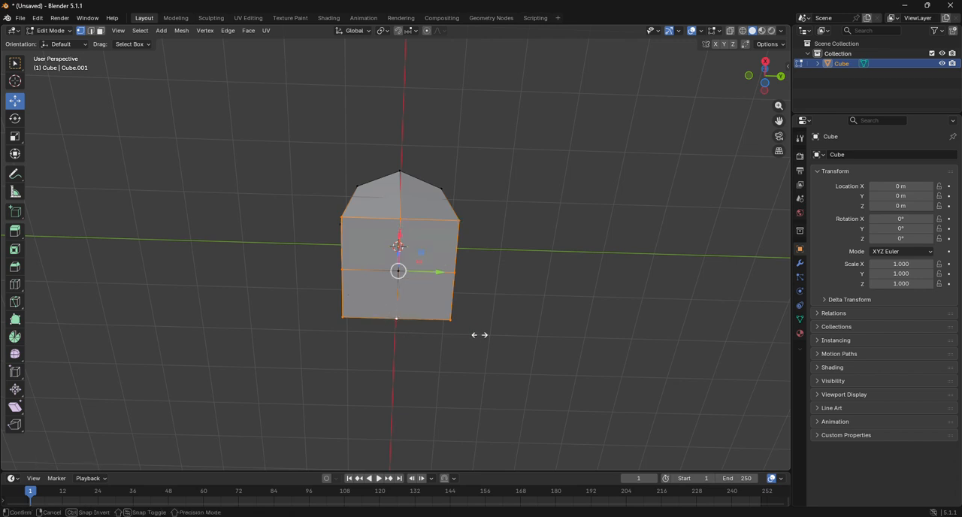
click(509, 346)
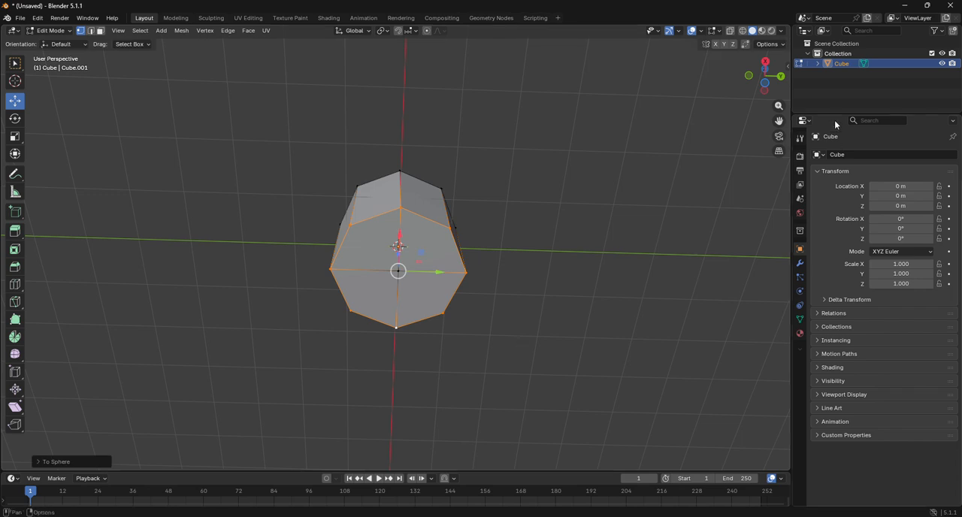
Step: Select the whole mesh and scale it along Z into a thin disc, roughly a fifth of its height
click(767, 63)
drag(767, 63, 749, 81)
click(14, 285)
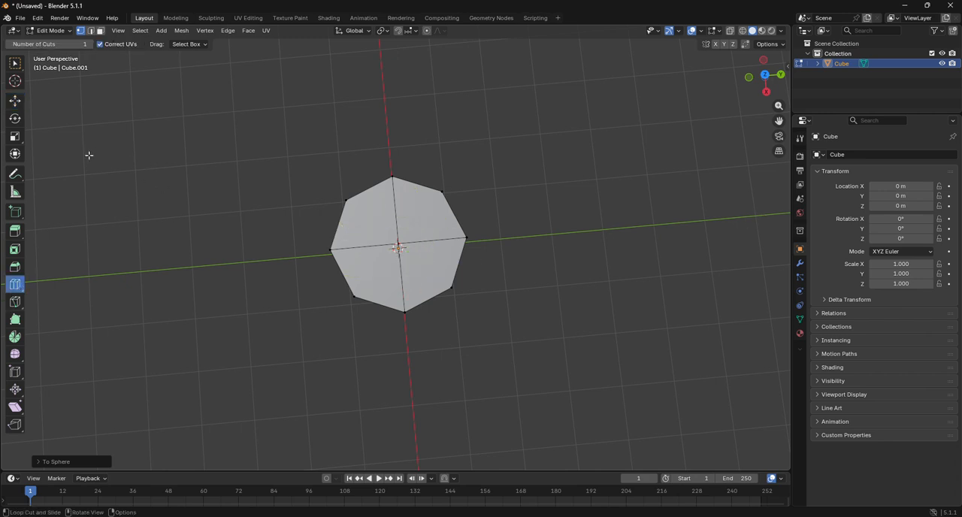
click(14, 100)
key(a)
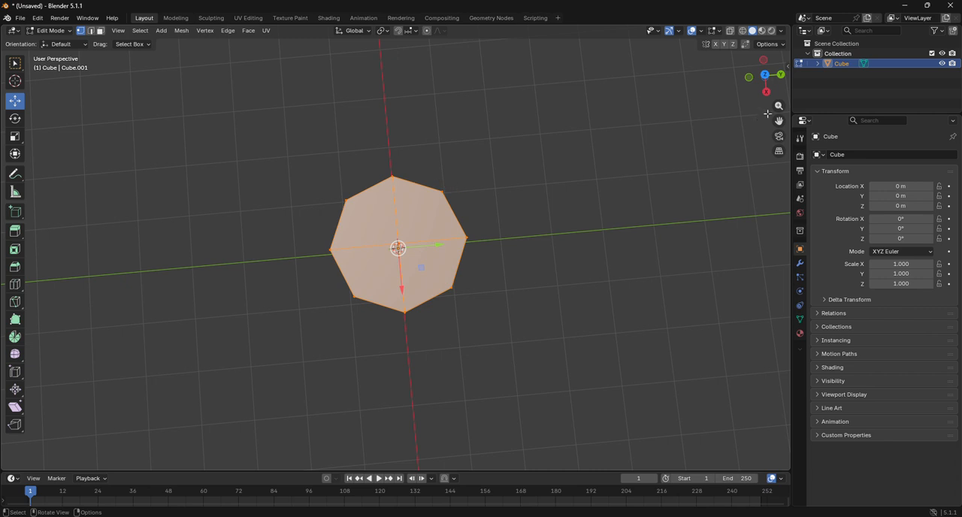
click(766, 93)
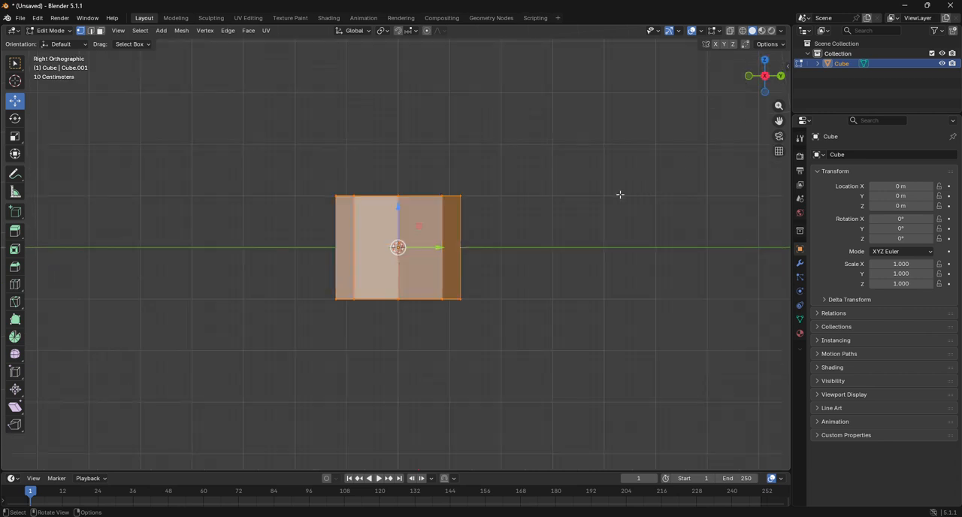
key(s)
key(z)
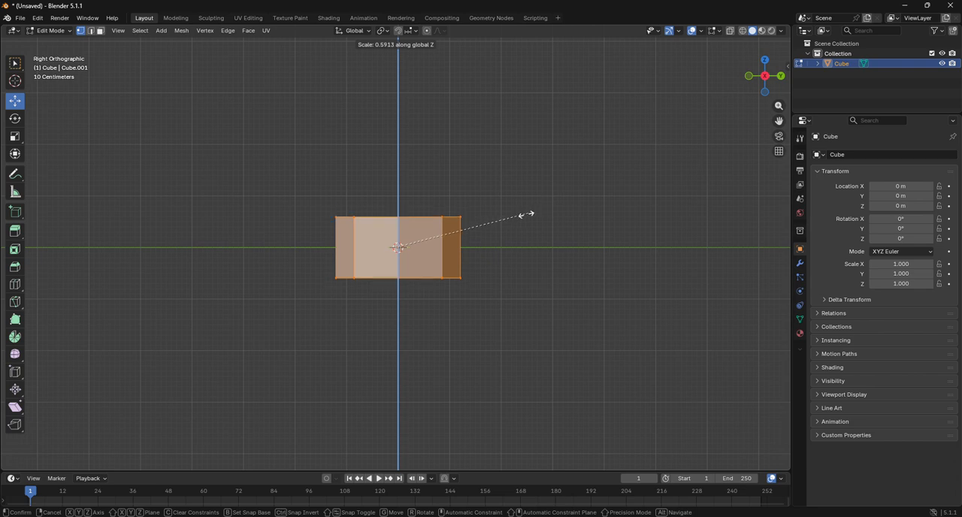
click(432, 227)
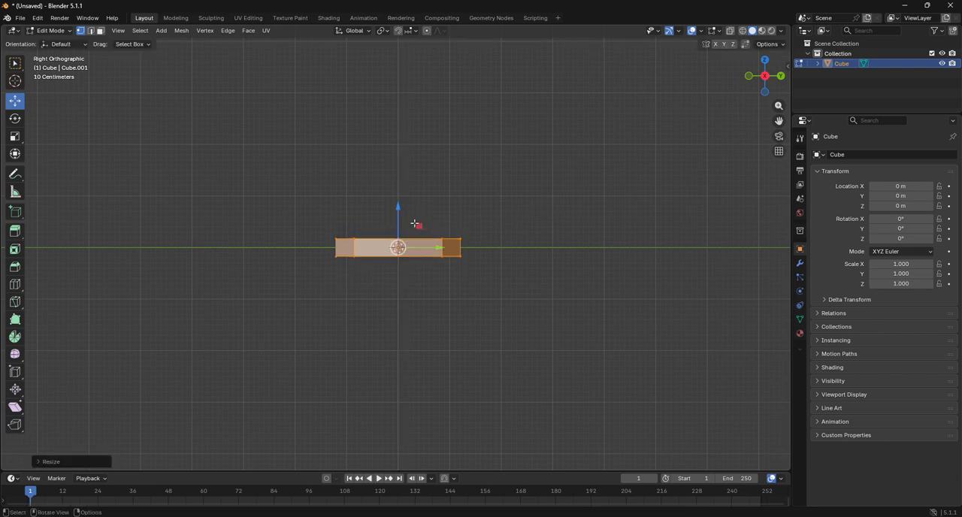
Step: Return to Object Mode and add a Subdivision Surface modifier to the disc
click(51, 30)
click(46, 43)
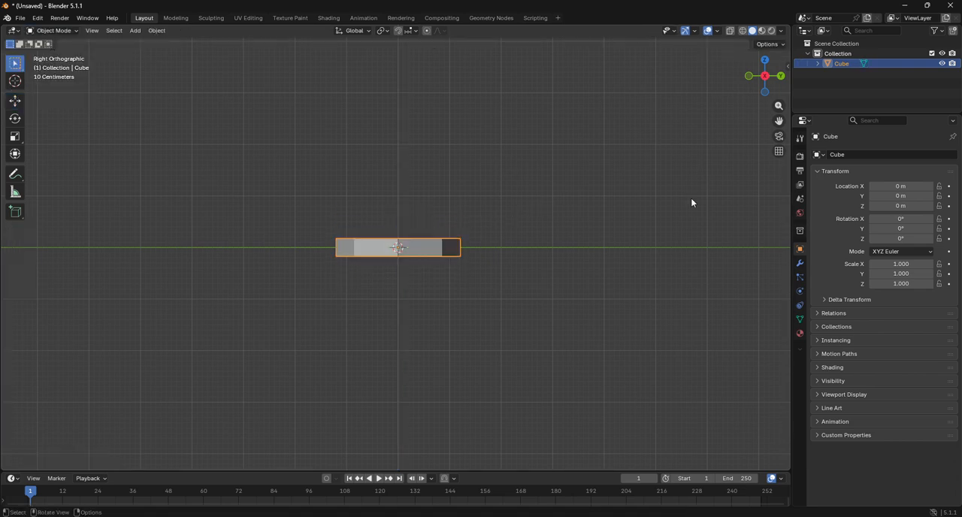
click(801, 263)
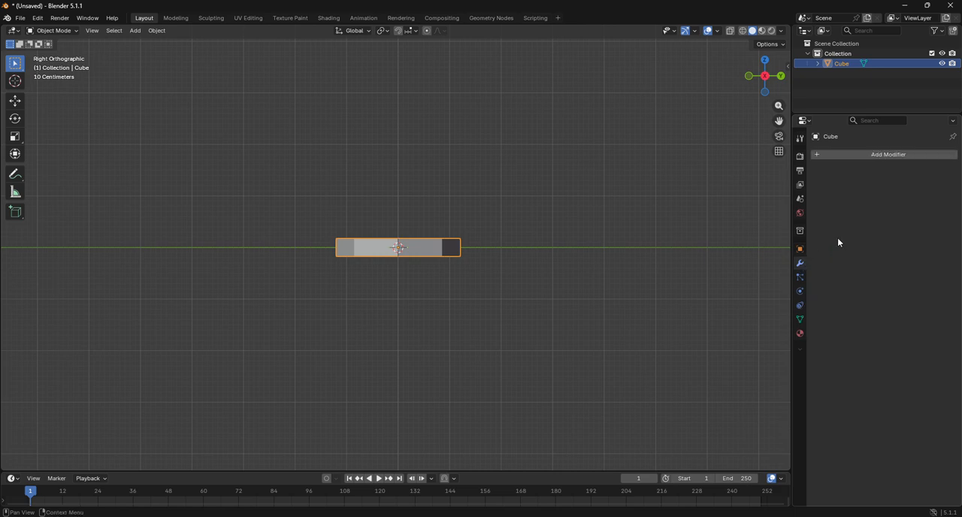
click(862, 160)
click(856, 159)
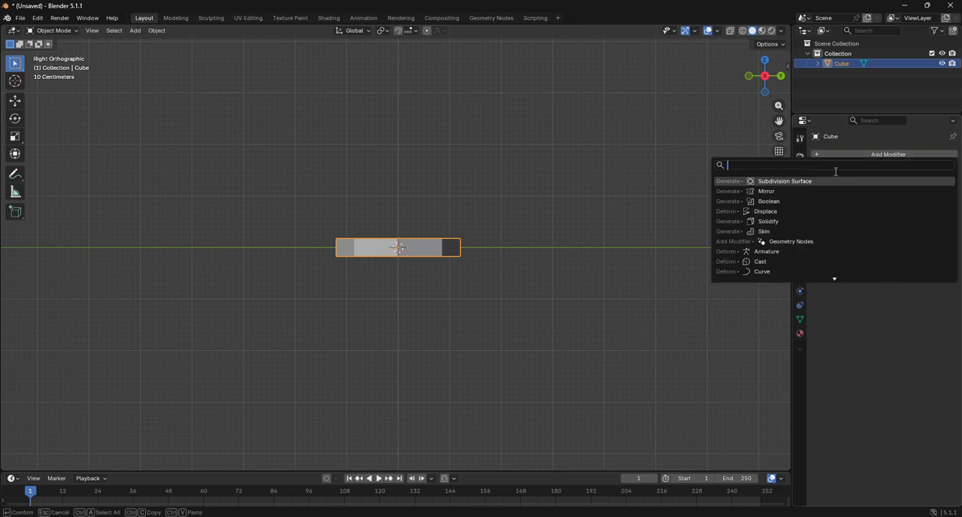
click(763, 182)
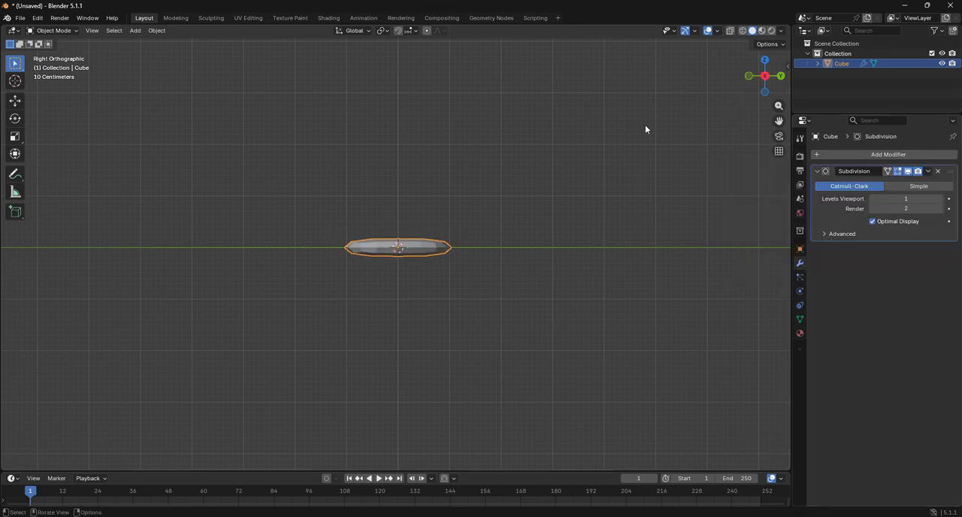
Step: Go back into Edit Mode and add a centred horizontal loop cut around the disc's side
click(52, 30)
click(57, 55)
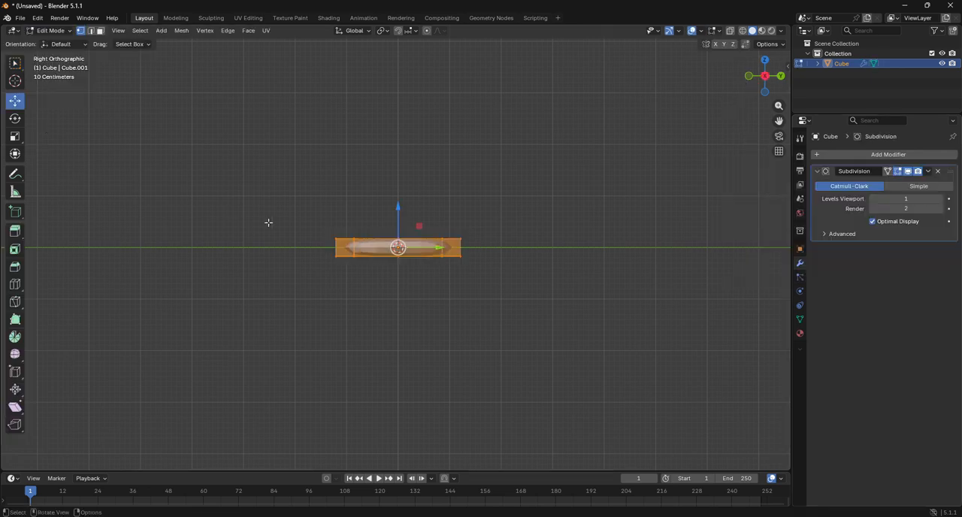
scroll(247, 233, up, 6)
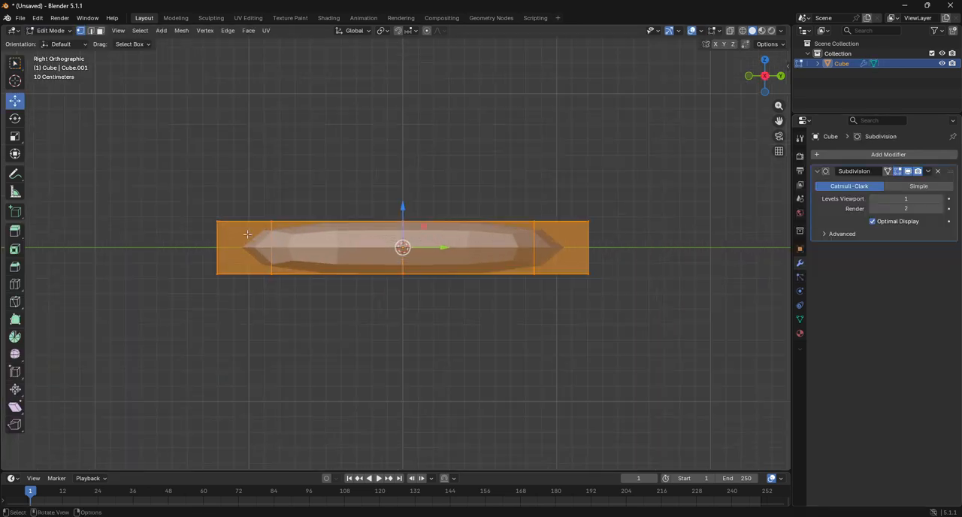
click(15, 283)
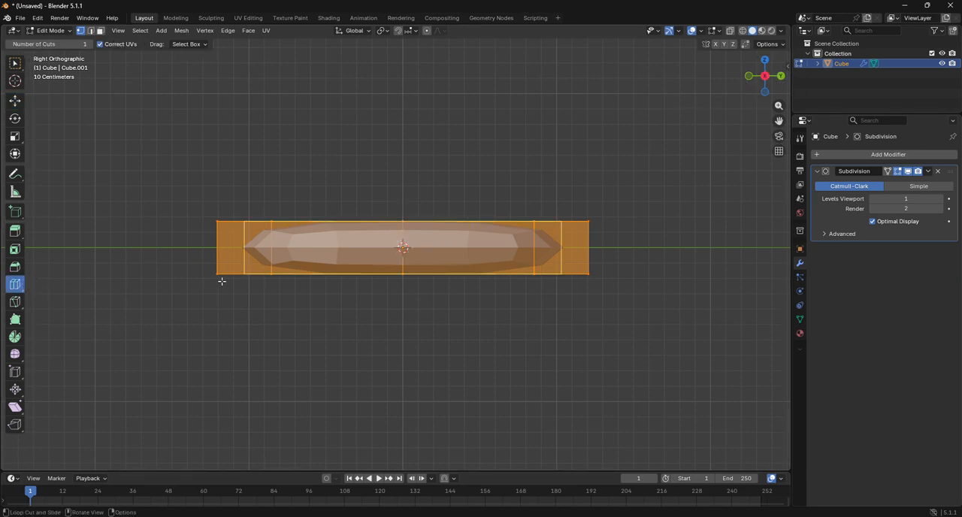
click(217, 248)
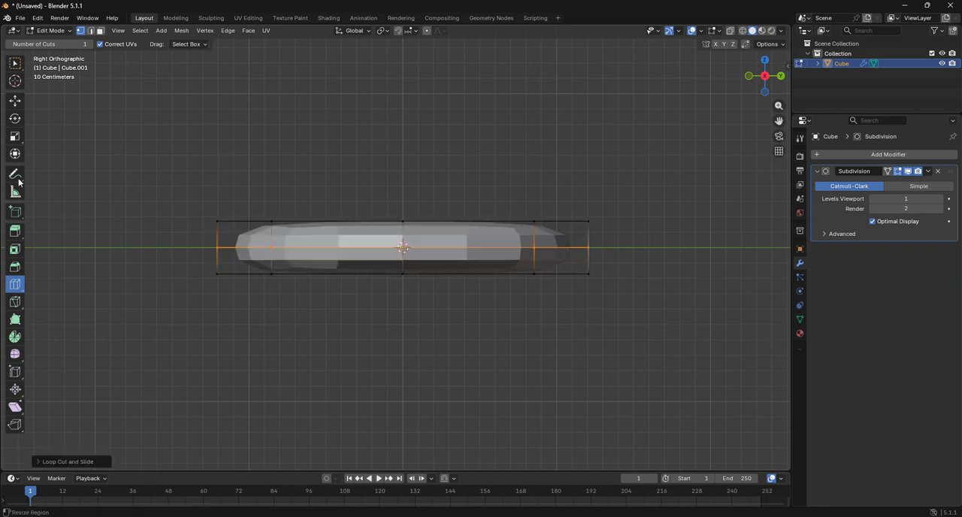
Step: Bevel the side loop into two loops close to the disc's upper and lower rims
click(16, 102)
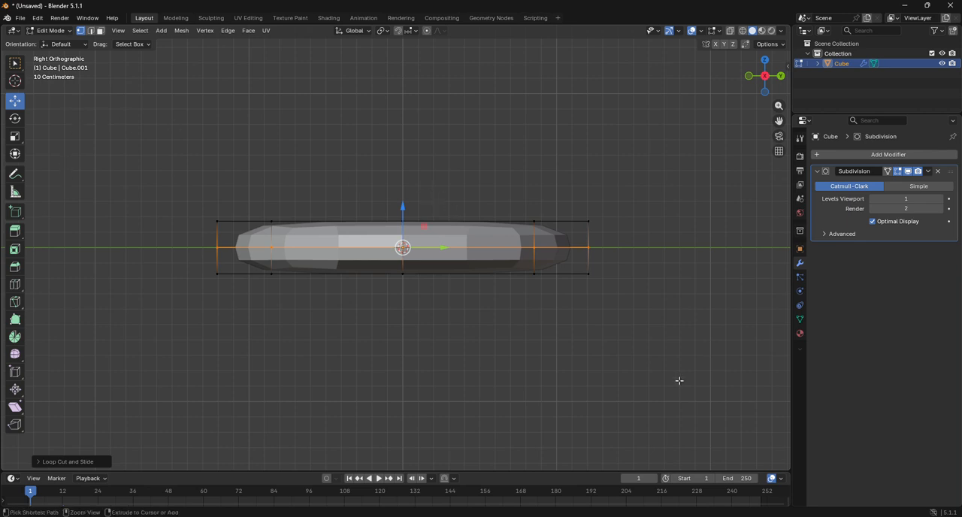
key(ctrl+b)
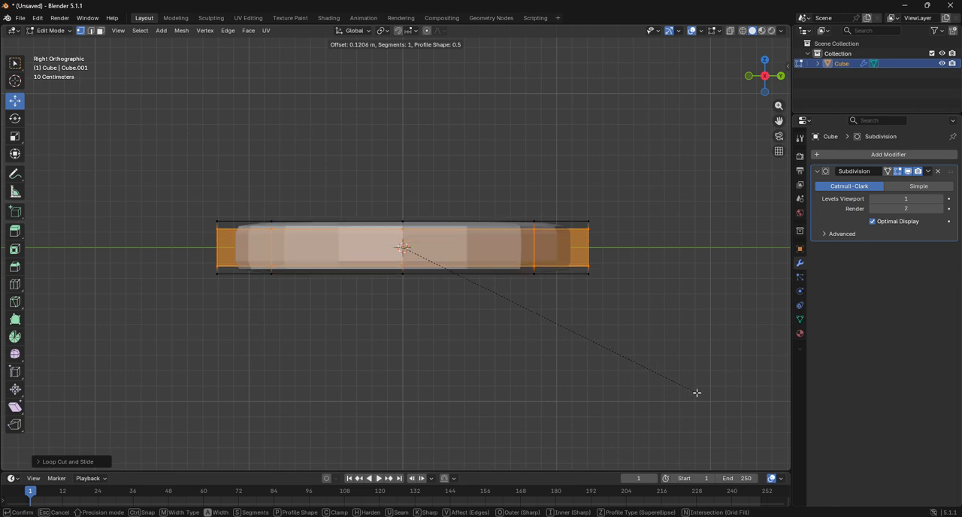
click(698, 394)
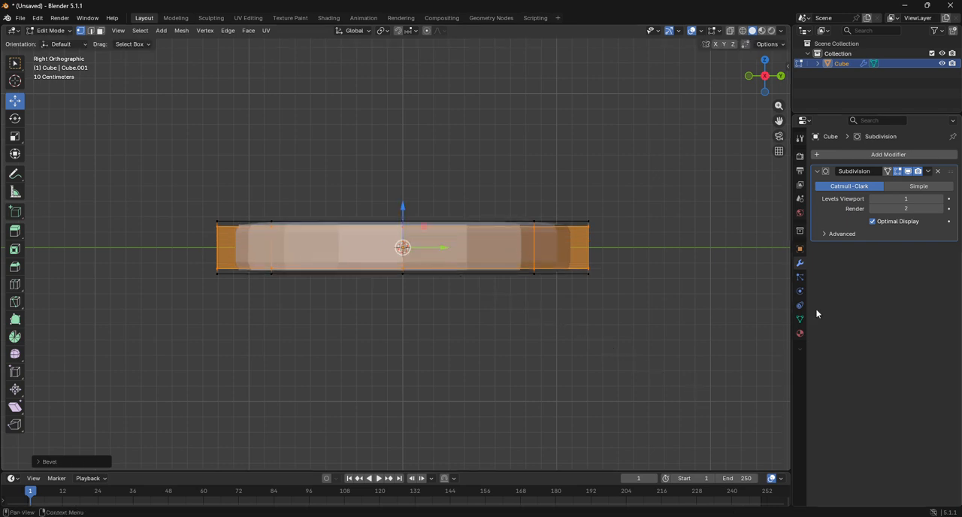
Step: Select the central faces on both the disc's top and underside in wireframe top view and inset them by about 0.033 m
click(764, 60)
click(744, 31)
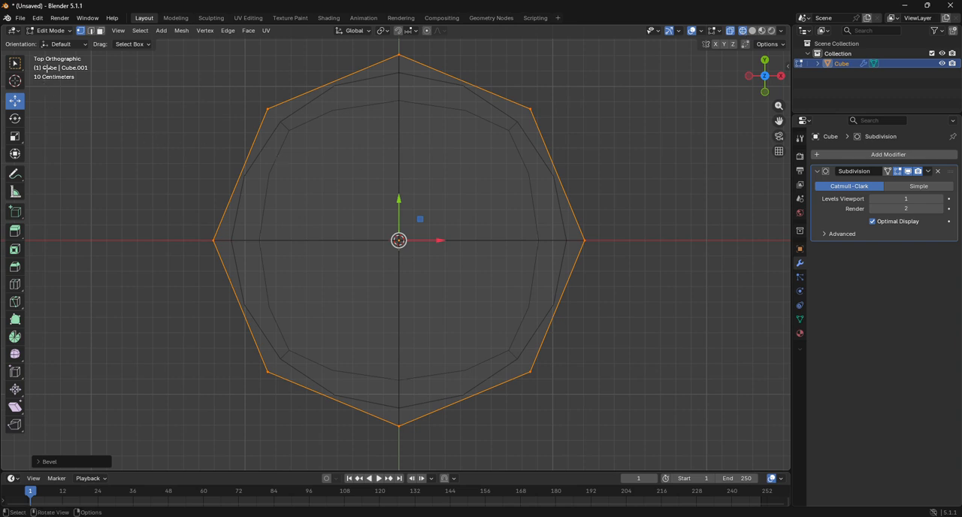
click(100, 31)
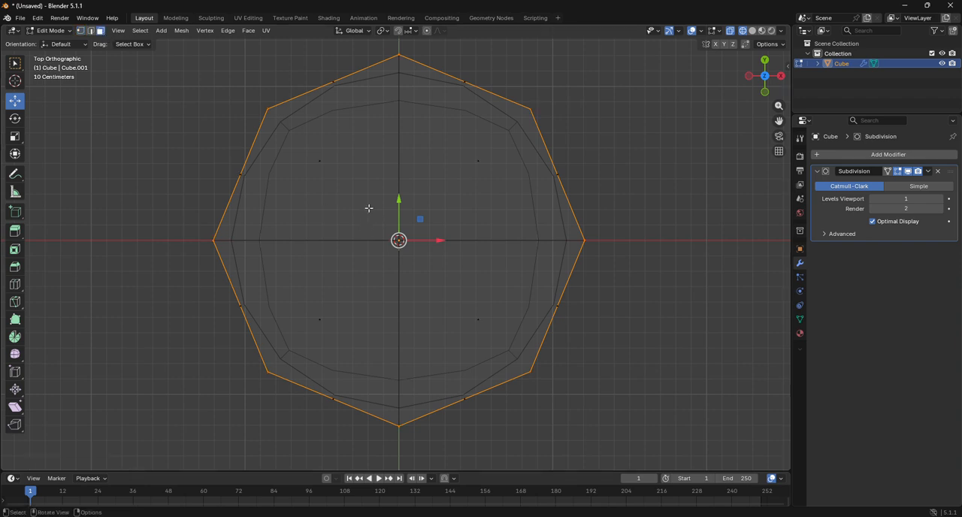
drag(369, 209, 438, 278)
drag(291, 136, 509, 345)
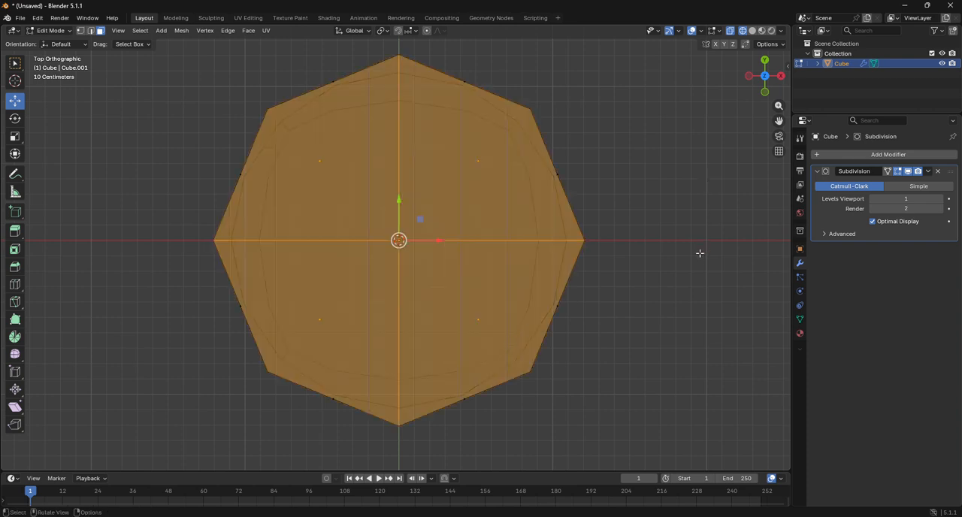
key(i)
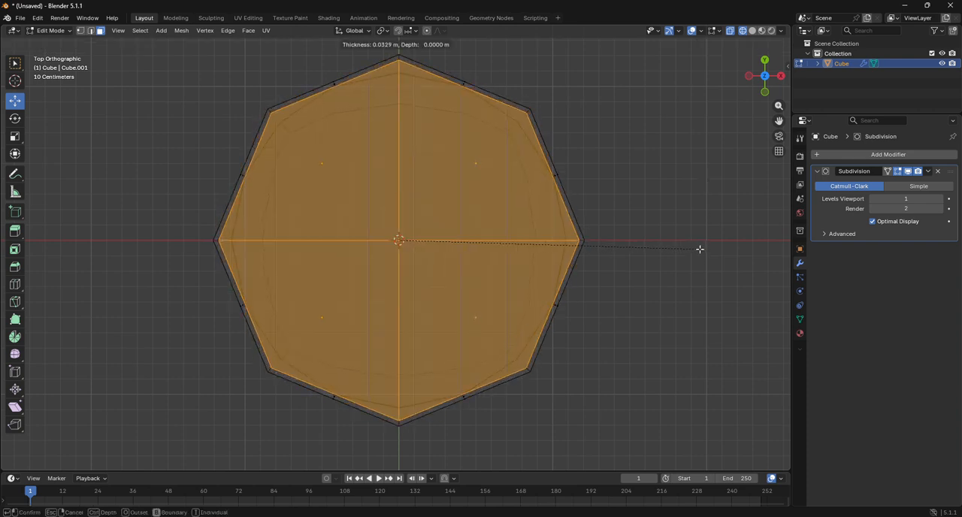
click(700, 248)
Step: Switch back to solid shading in an angled view and set the Subdivision modifier's viewport level to 3
drag(764, 76, 680, 133)
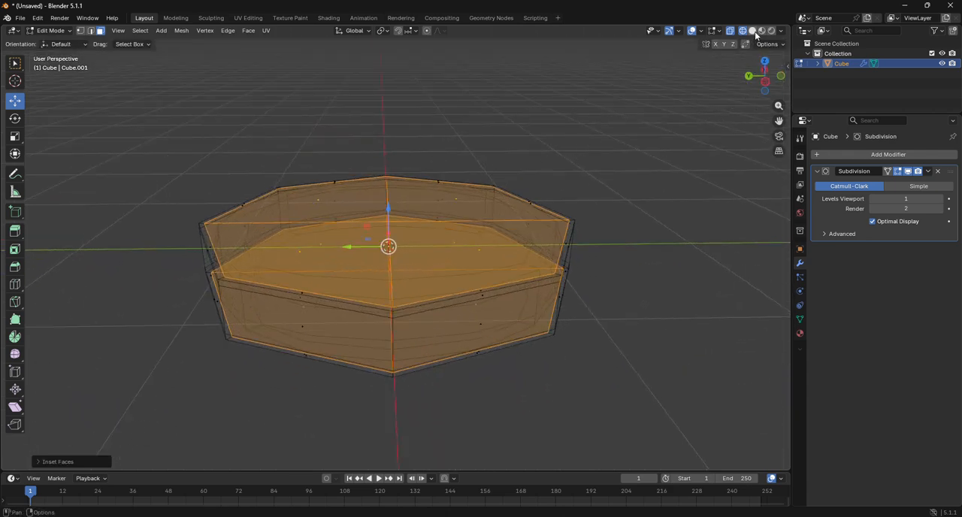
key(shift+z)
drag(774, 92, 764, 82)
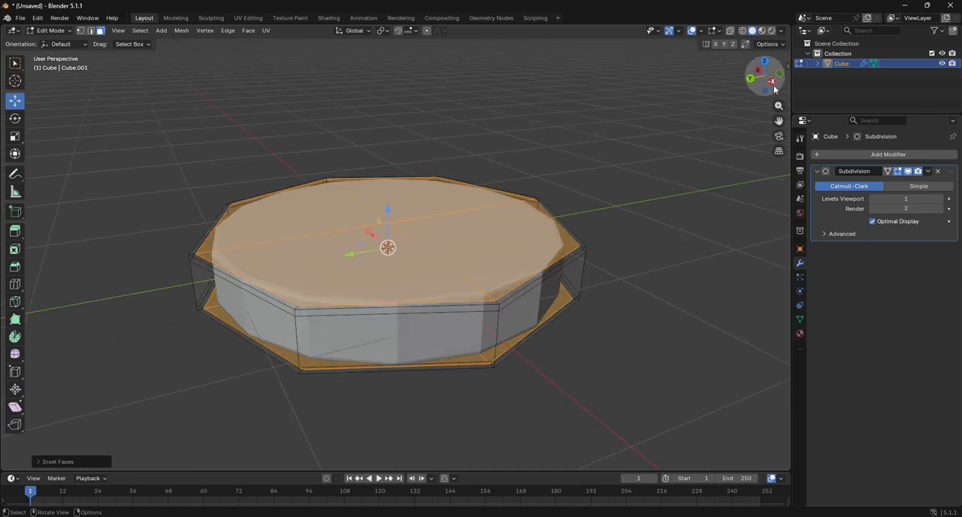
drag(907, 198, 929, 199)
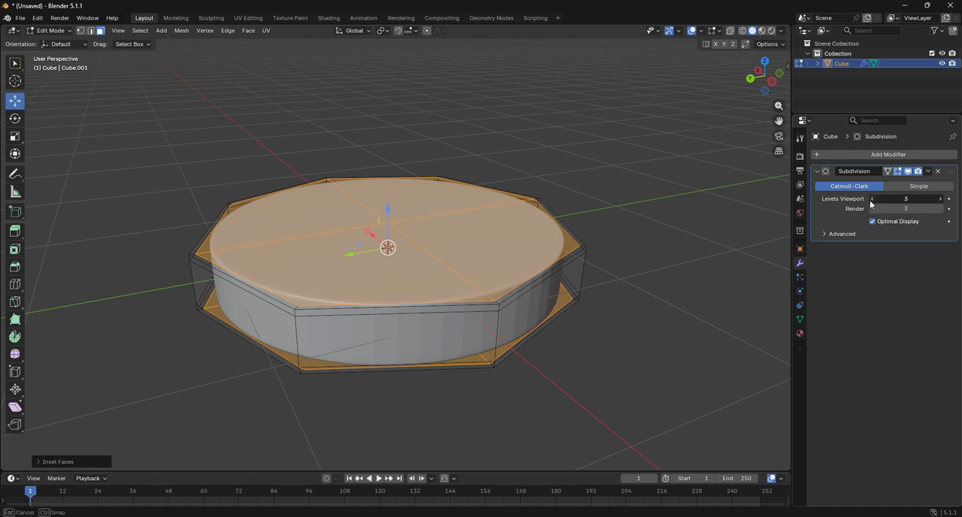
Step: Set both the viewport and render levels of the disc's Subdivision modifier to 4
drag(929, 198, 879, 202)
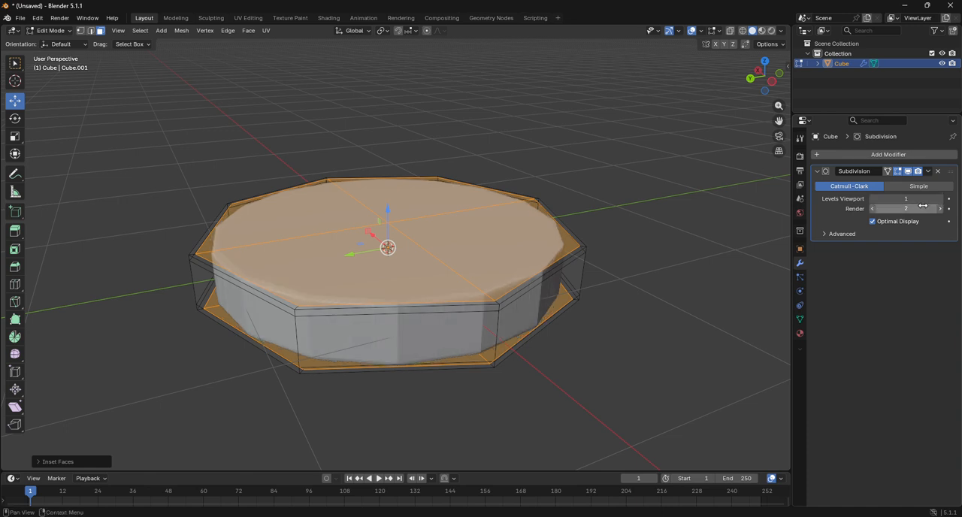
drag(940, 211, 959, 212)
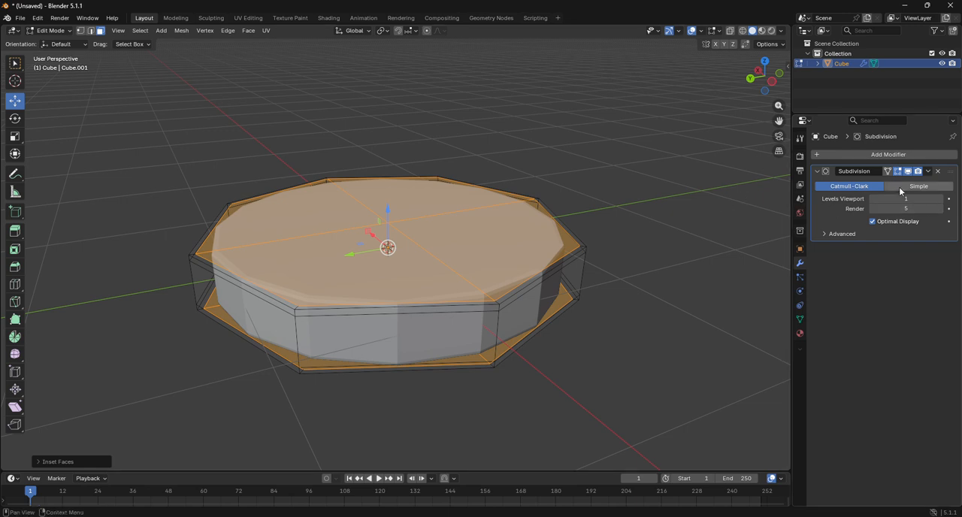
click(941, 201)
click(942, 201)
click(942, 200)
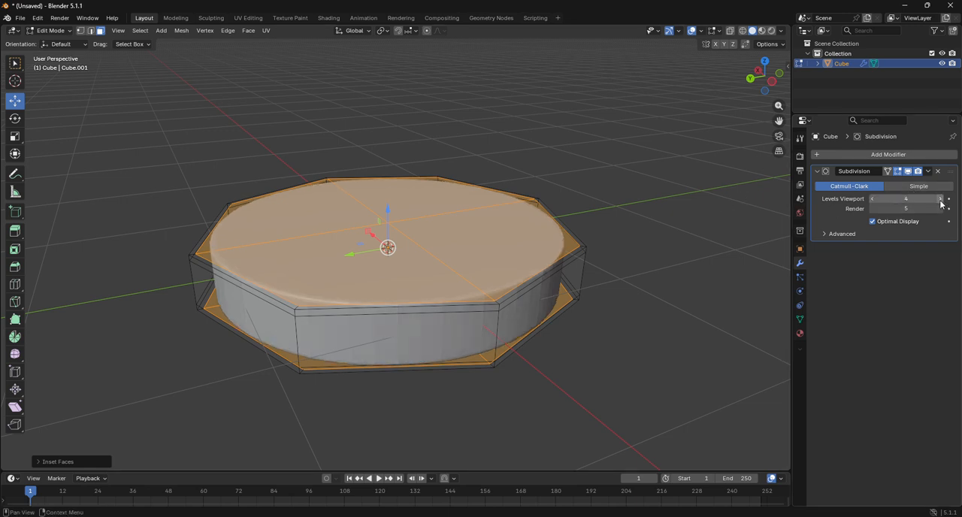
click(872, 211)
Step: Return to Object Mode and shade the disc smooth
click(51, 31)
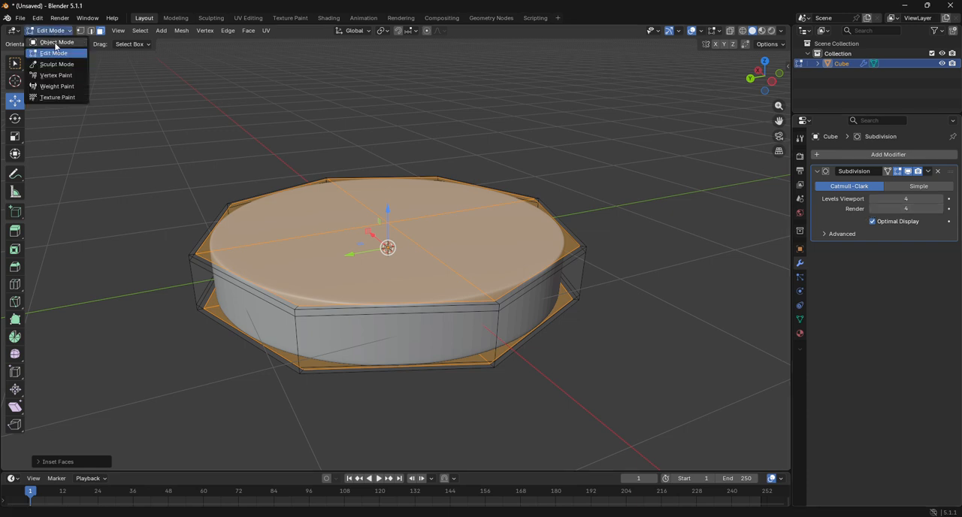
click(54, 42)
right_click(299, 213)
click(299, 213)
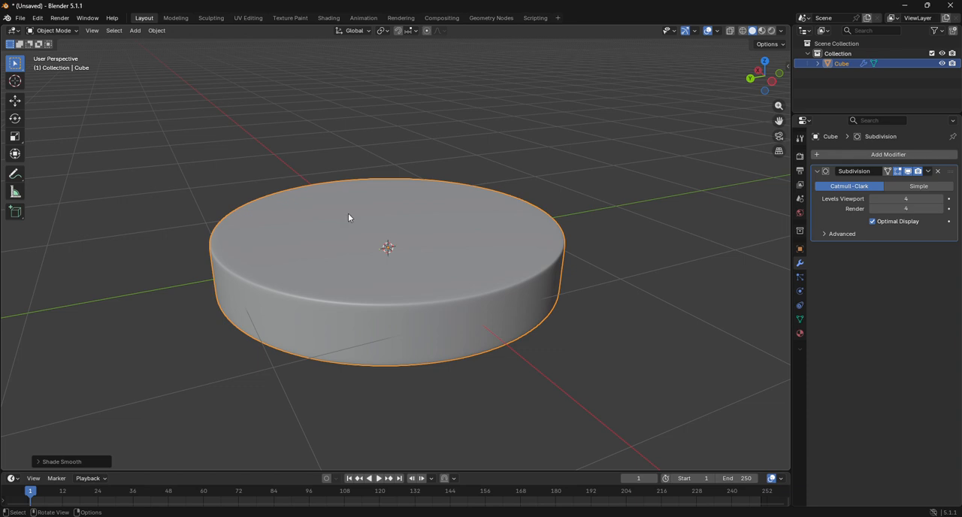
Step: Add a new mesh cube at the centre of the disc from the top view
click(766, 64)
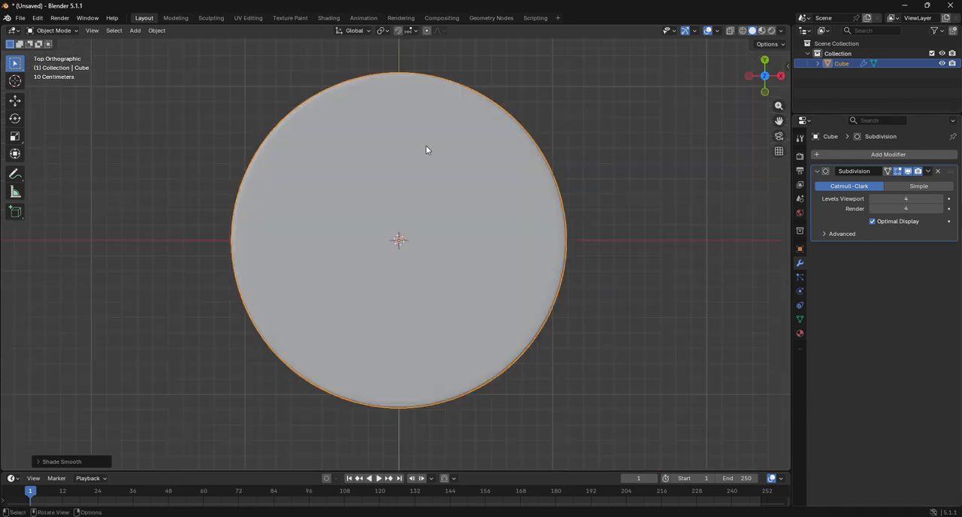
click(134, 30)
mouse_move(135, 43)
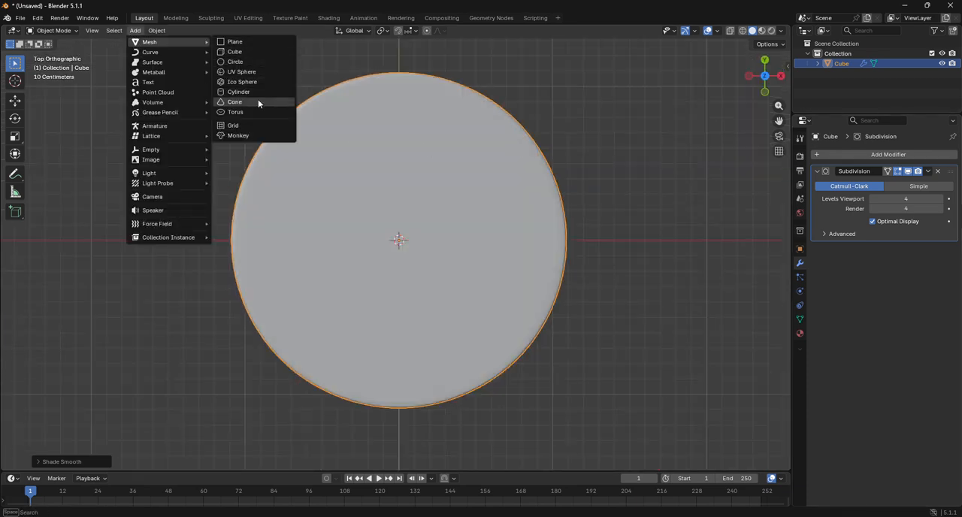
click(247, 50)
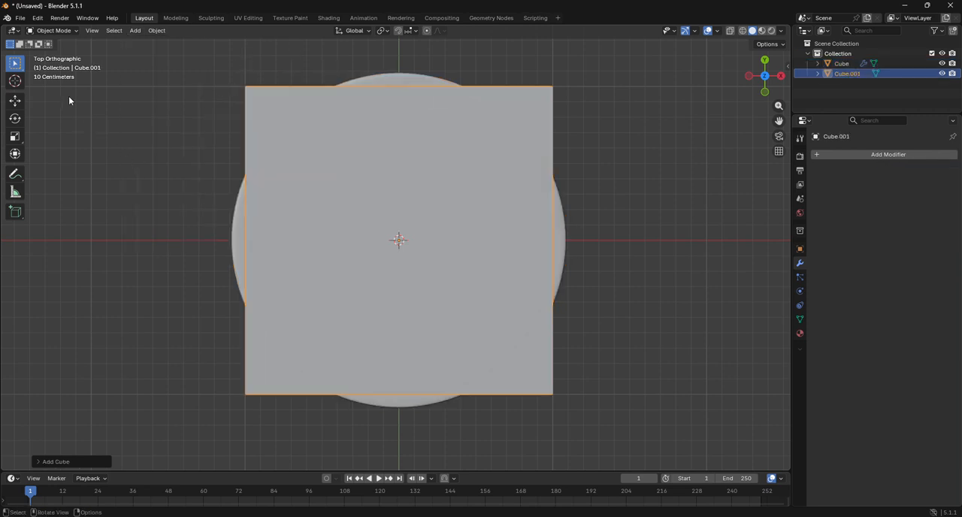
Step: Enter Edit Mode on the new cube and add two centred, perpendicular loop cuts that divide its top face into quarters
click(54, 31)
click(64, 54)
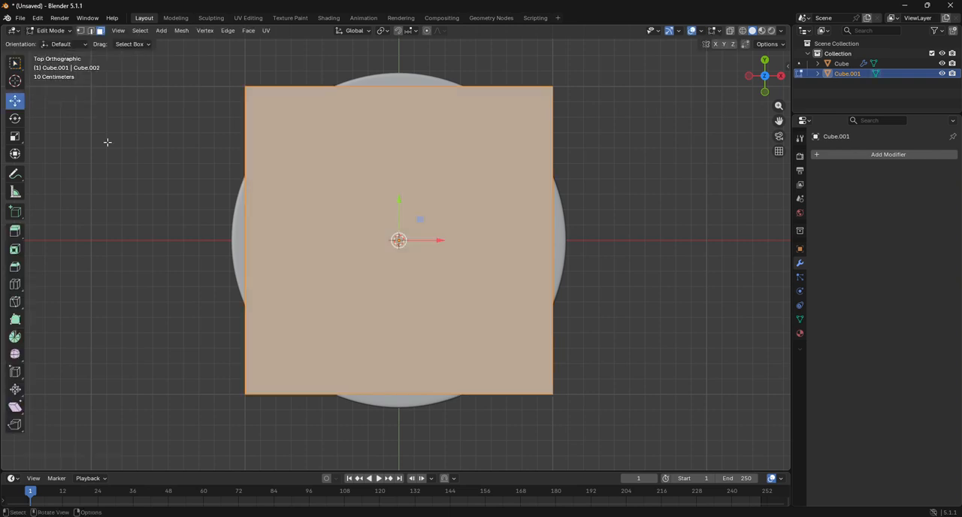
click(10, 287)
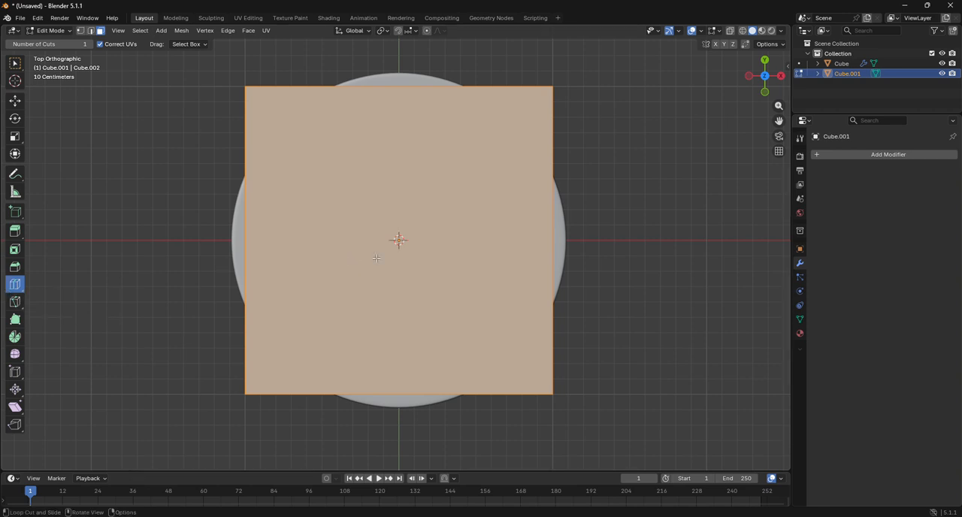
click(558, 238)
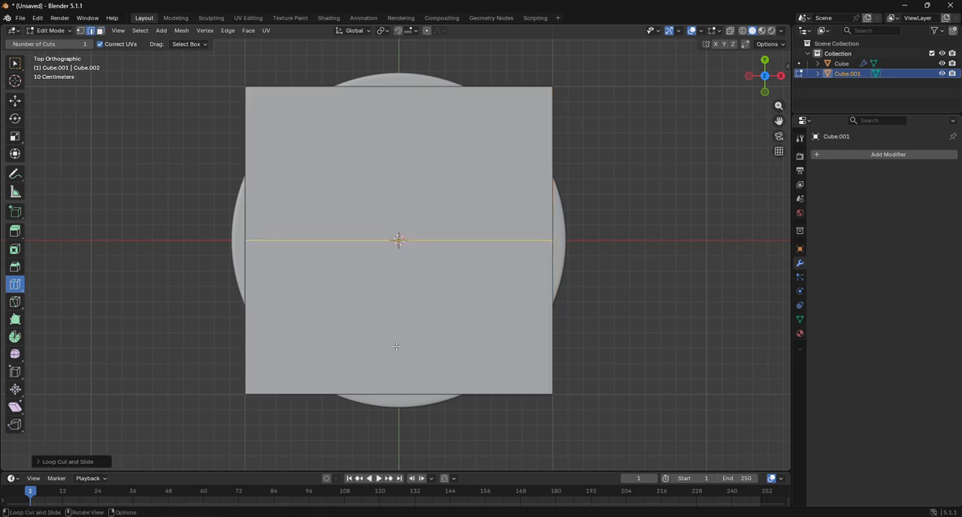
click(400, 236)
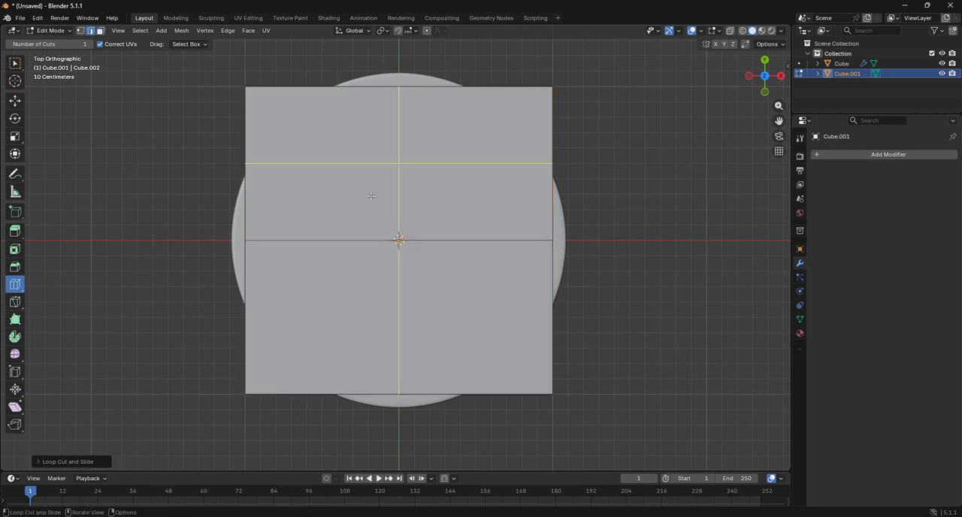
Step: Select all the outer edges of the new cube's top face and round them with To Sphere
click(15, 102)
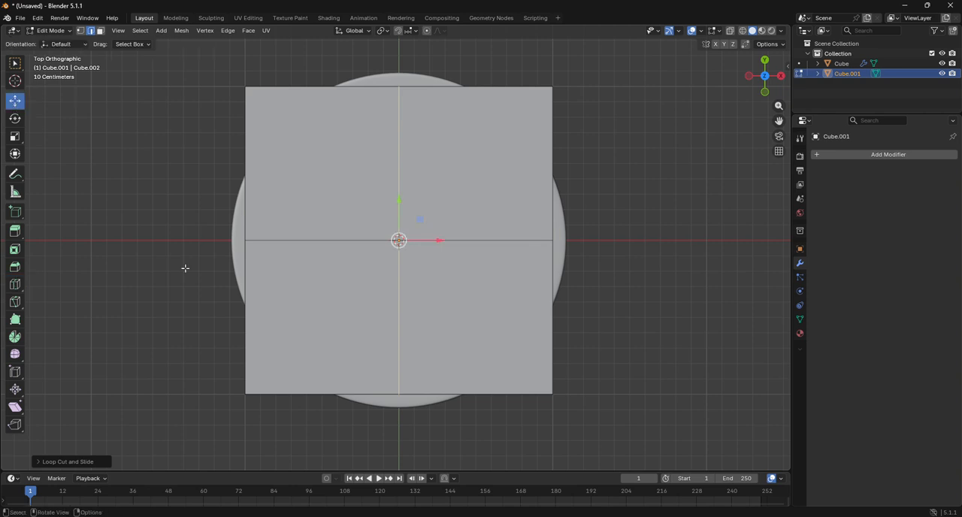
alt+click(242, 334)
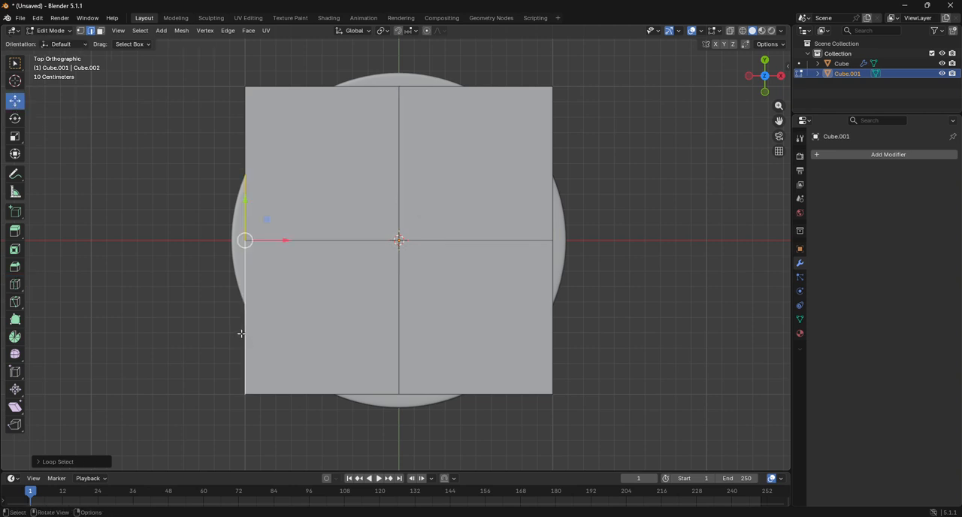
drag(764, 92, 798, 32)
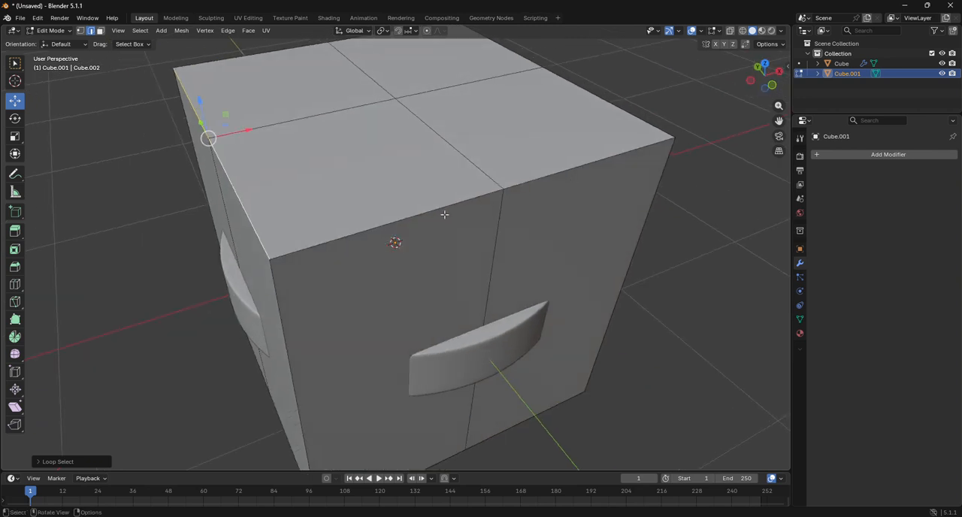
scroll(443, 216, down, 2)
alt+click(413, 224)
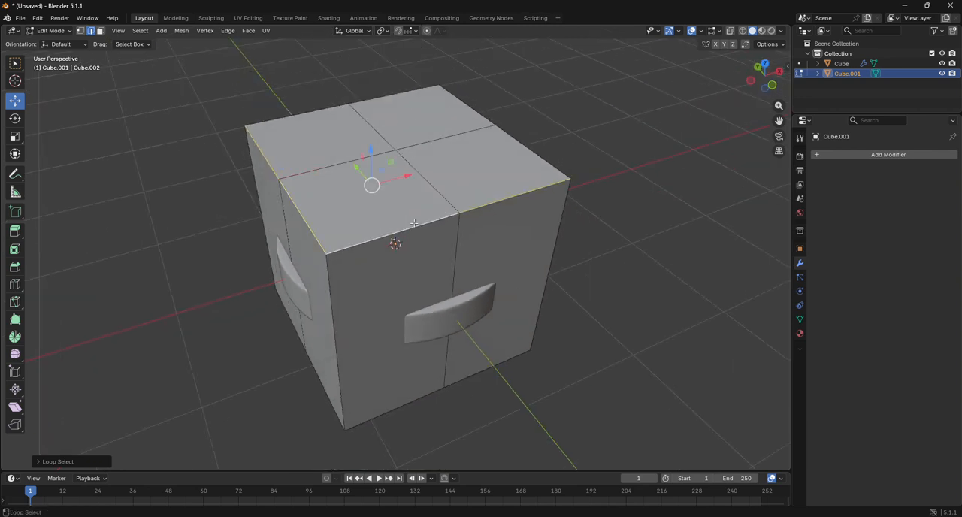
alt+shift+click(531, 155)
alt+shift+click(320, 118)
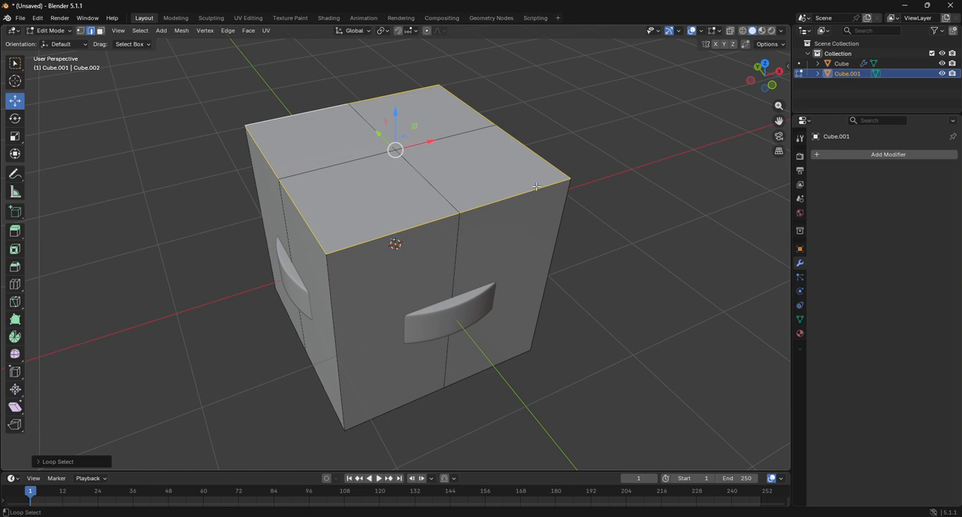
key(shift+alt+s)
click(483, 239)
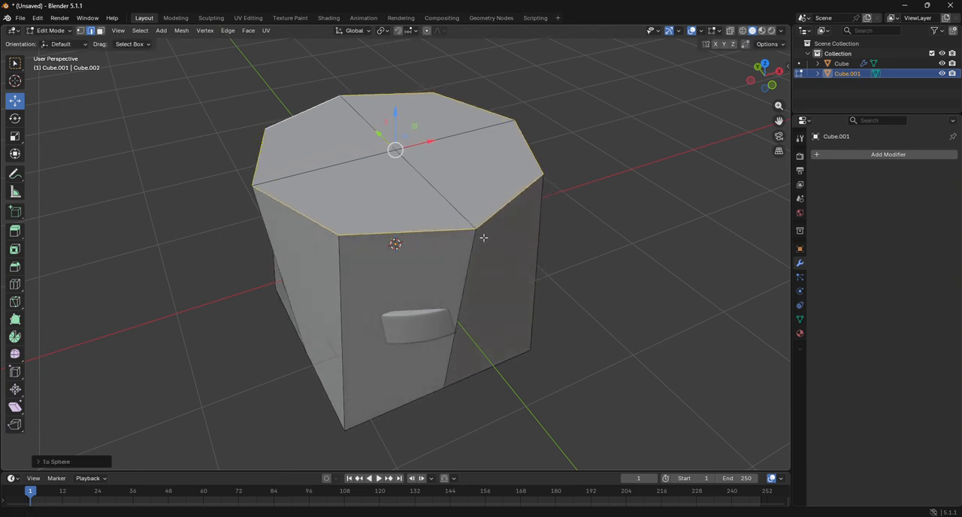
Step: Select all the outer edges of the new cube's underside and round them with To Sphere
drag(764, 73, 709, 159)
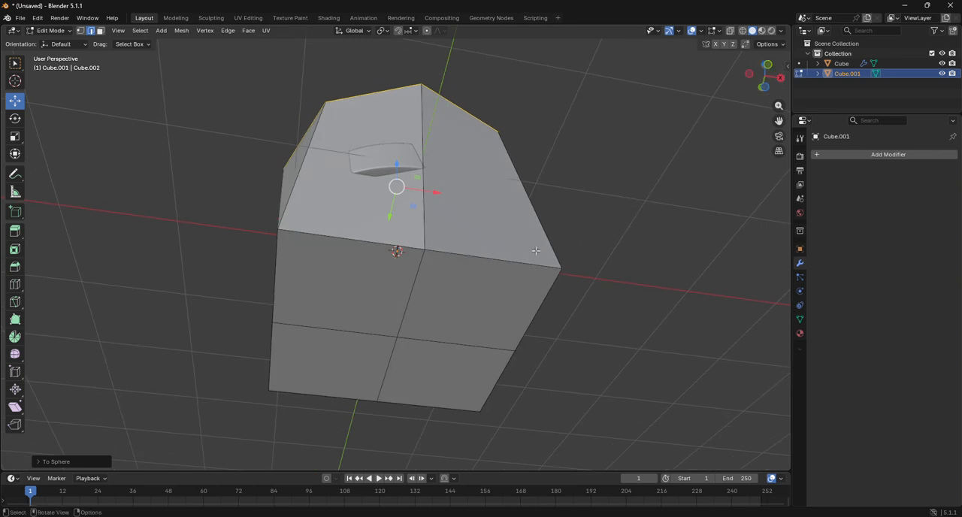
alt+click(507, 261)
alt+shift+click(284, 312)
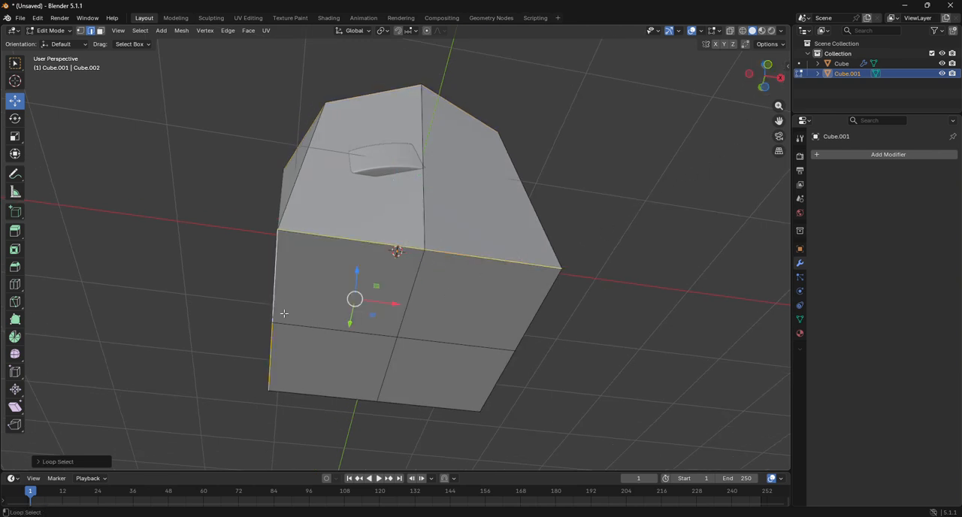
alt+shift+click(323, 390)
alt+shift+click(502, 382)
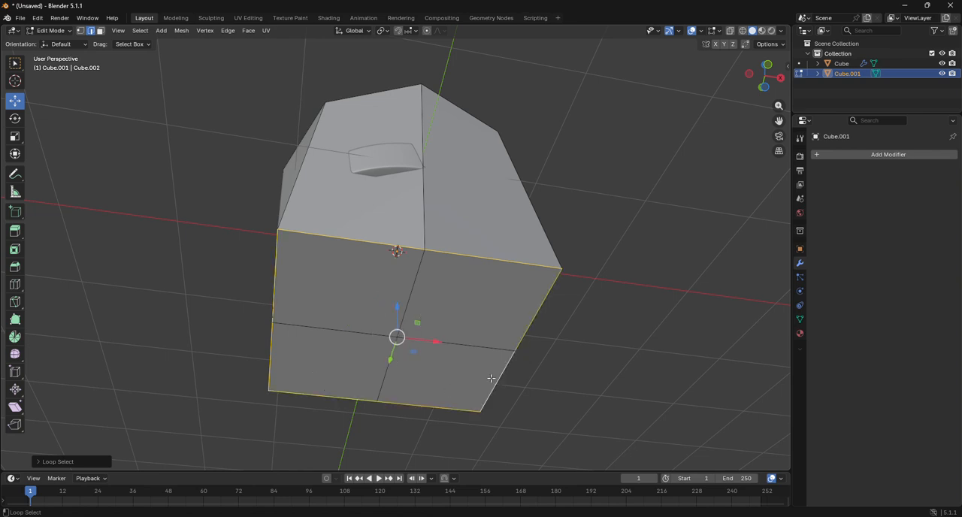
key(shift+alt+s)
click(753, 377)
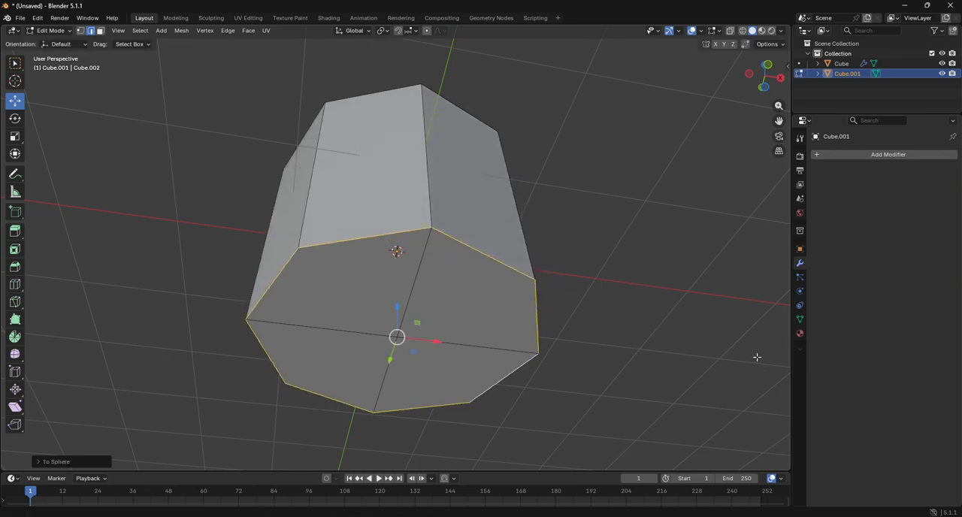
Step: Select the whole eight-sided mesh in front view and scale it uniformly to about 0.213, slightly taller than the disc
click(770, 67)
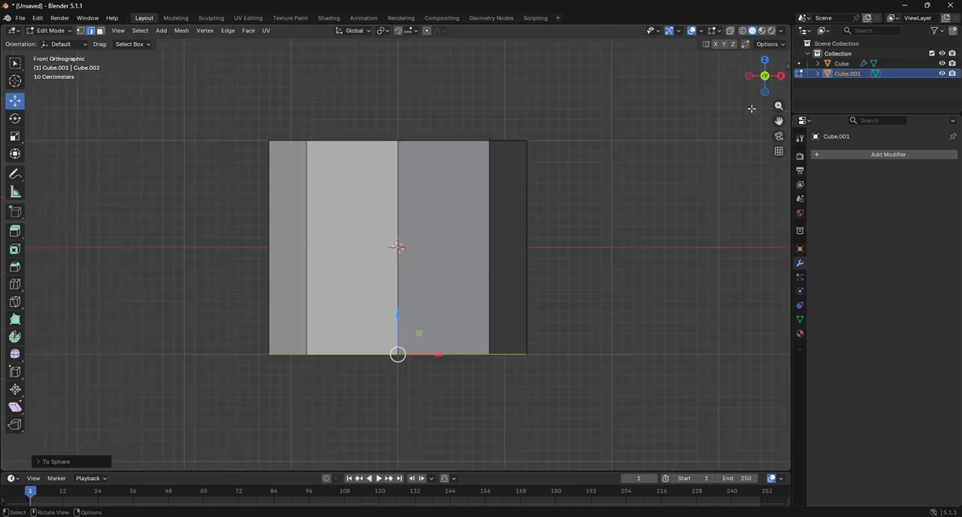
drag(759, 83, 751, 106)
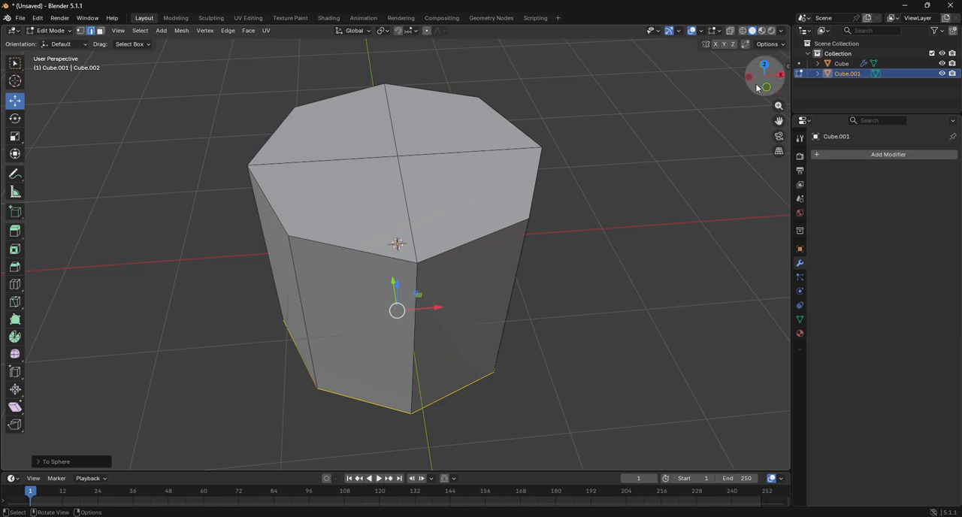
click(767, 88)
key(a)
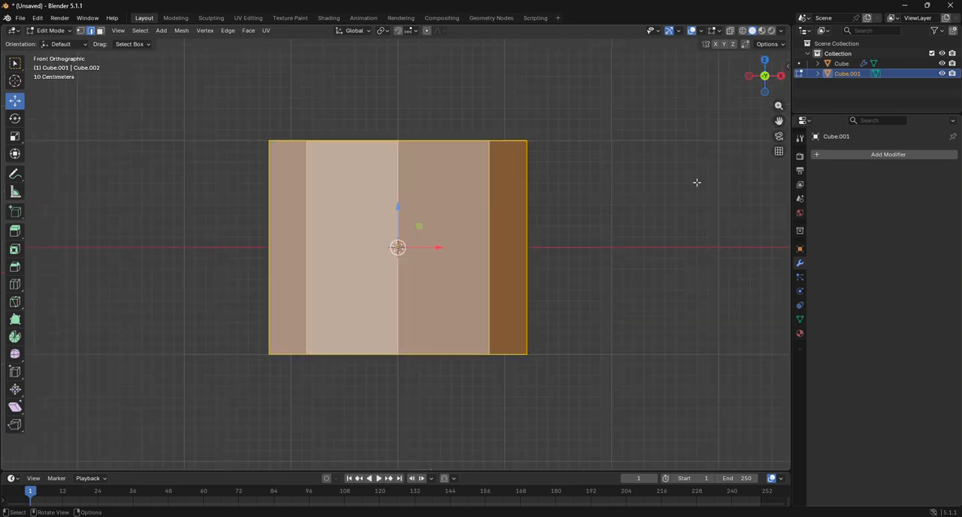
key(s)
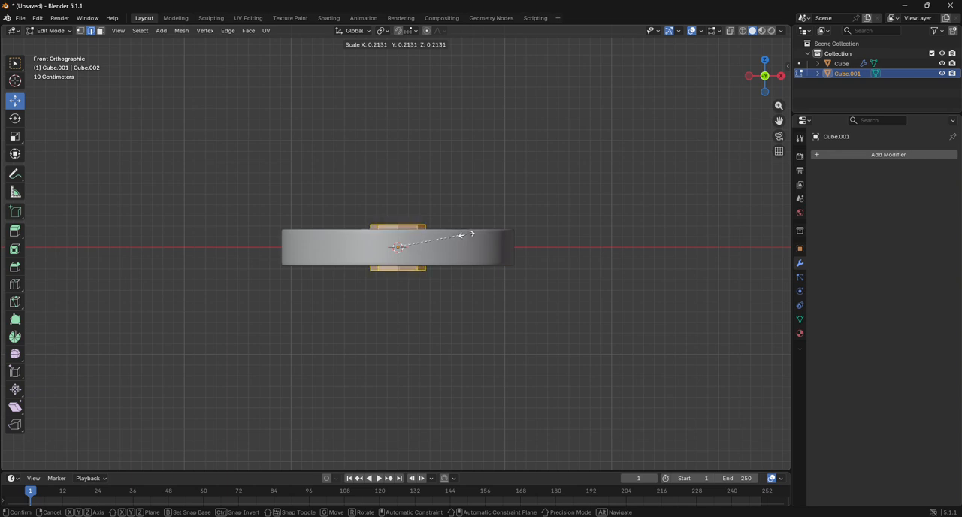
click(468, 237)
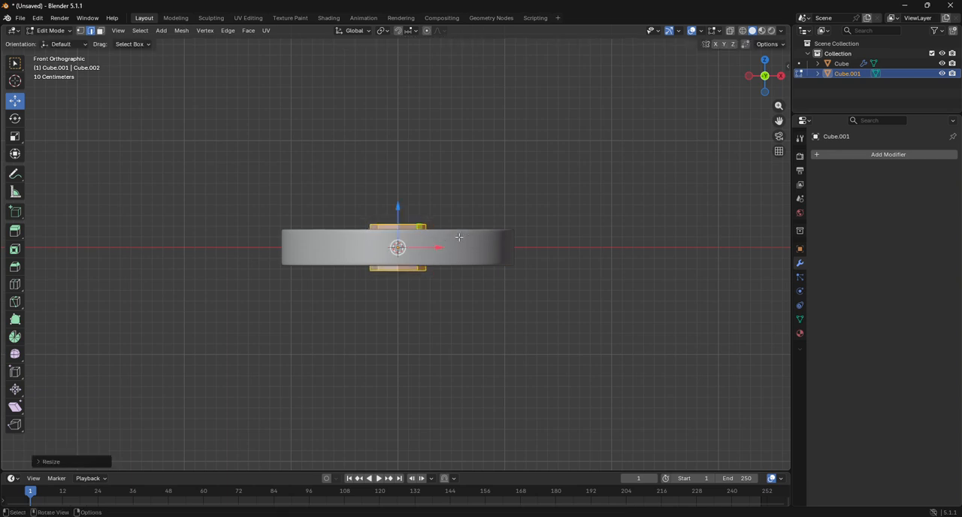
Step: Return to Object Mode and add a Subdivision Surface modifier to the small central cylinder
drag(764, 75, 767, 94)
click(50, 30)
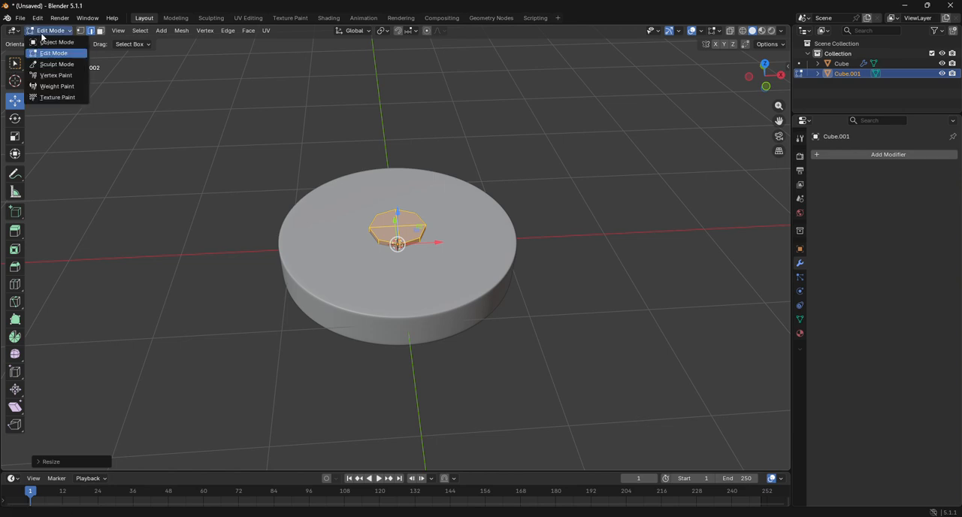
click(47, 41)
click(908, 155)
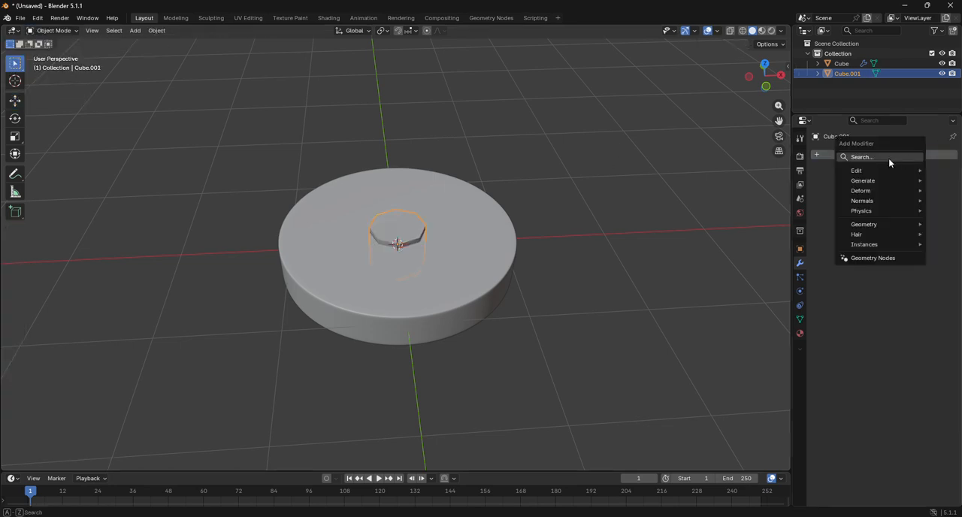
click(888, 158)
click(781, 183)
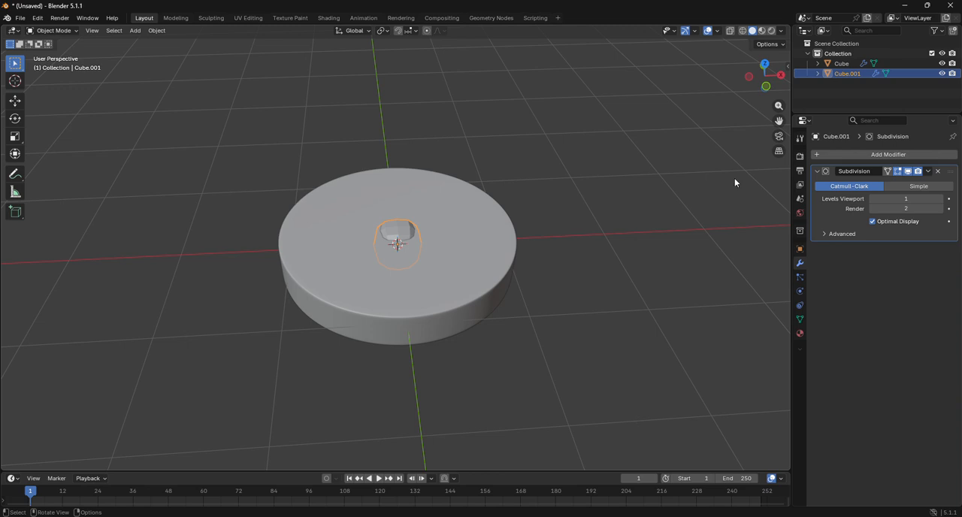
Step: Go back into Edit Mode on the small cylinder and hide the large disc in the viewport
click(50, 31)
click(51, 53)
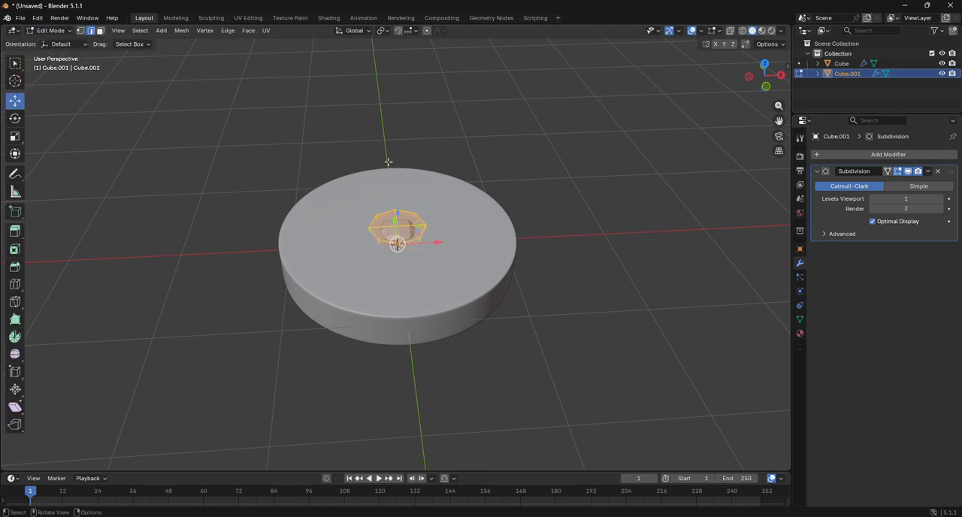
scroll(395, 225, up, 5)
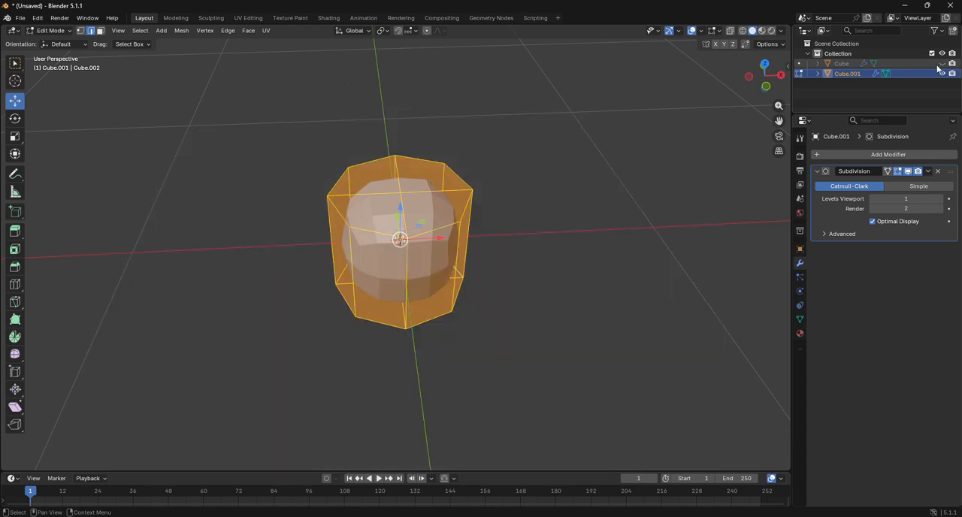
click(942, 63)
Step: Cut a horizontal loop around the small cylinder's middle in front view and bevel it into two supporting loops near its top and bottom edges
click(766, 85)
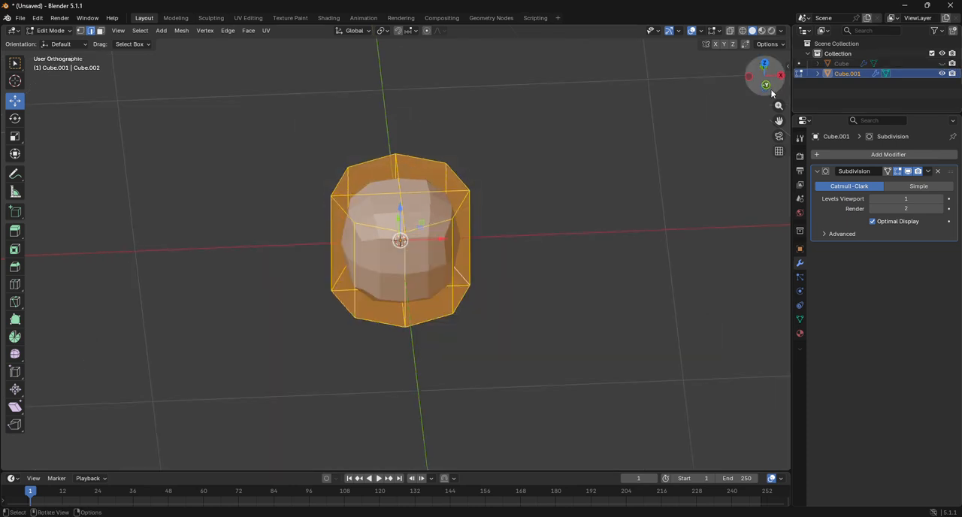
click(14, 284)
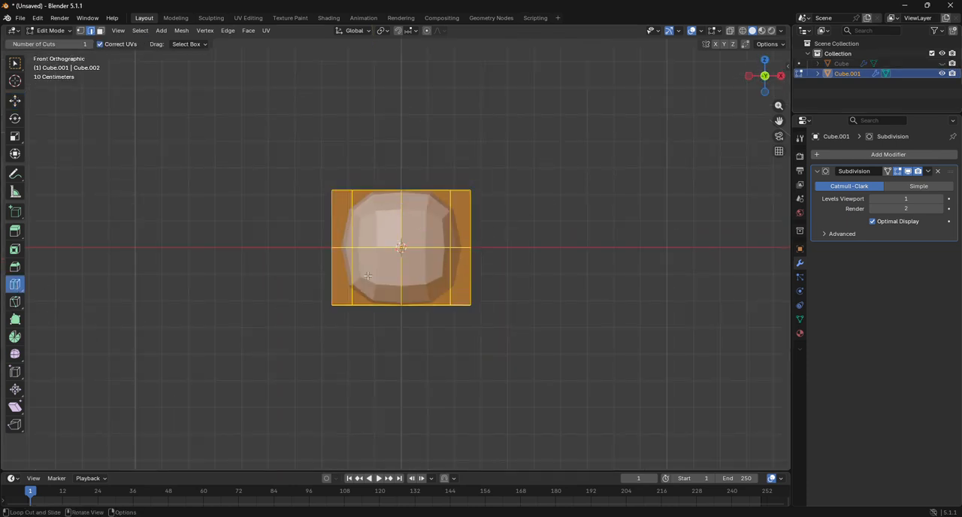
click(448, 264)
key(ctrl+b)
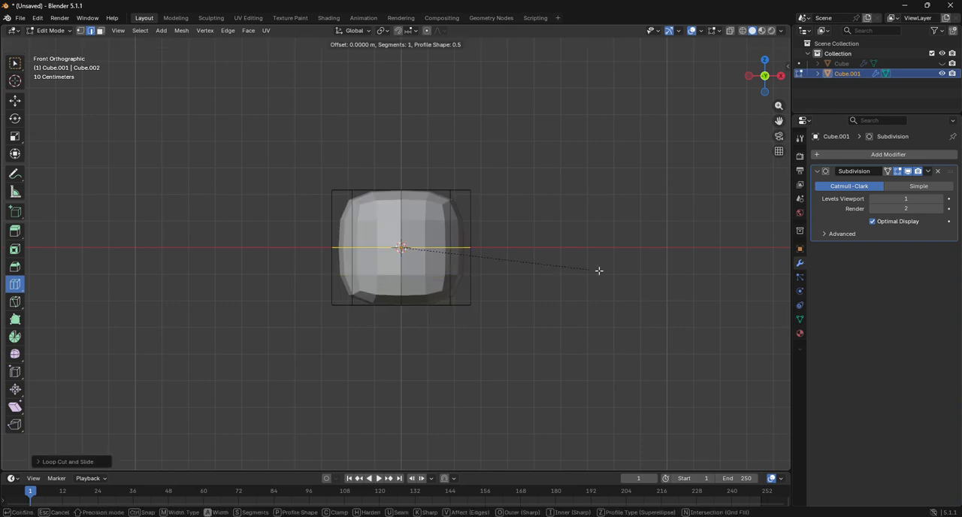
click(653, 289)
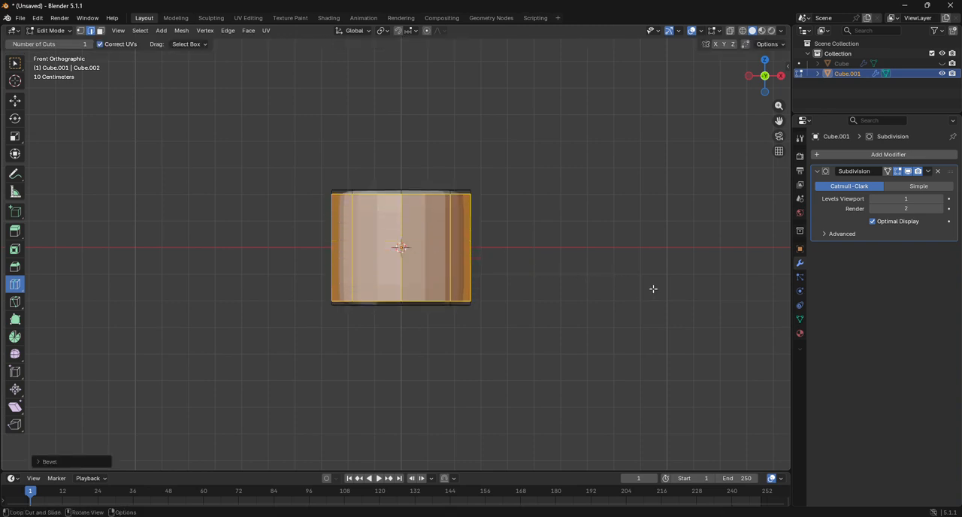
Step: Select all four faces of both the cylinder's top and bottom caps and inset them by about 0.02 m
click(764, 59)
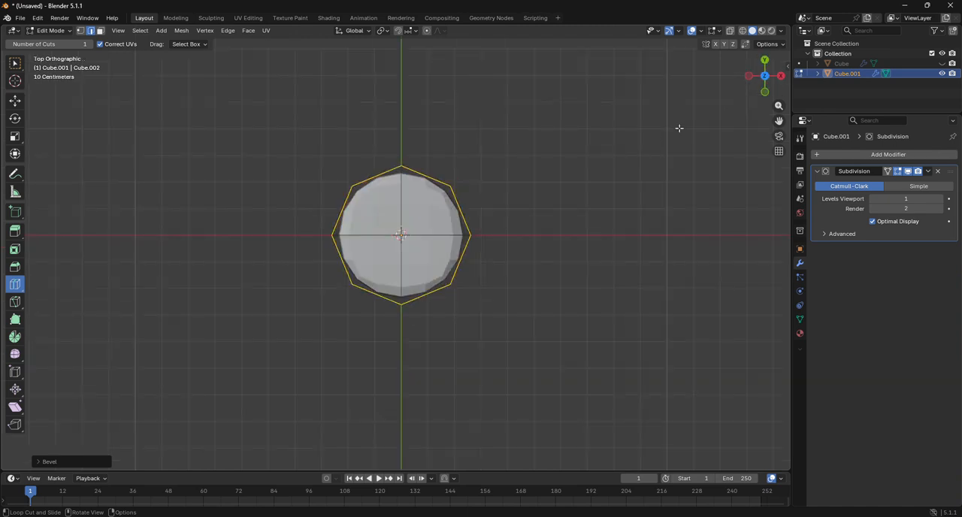
click(100, 31)
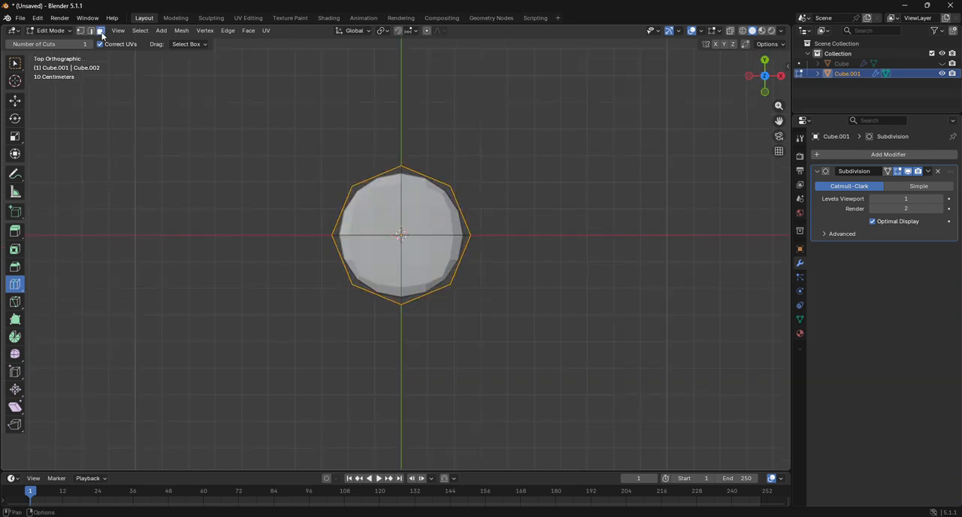
click(15, 100)
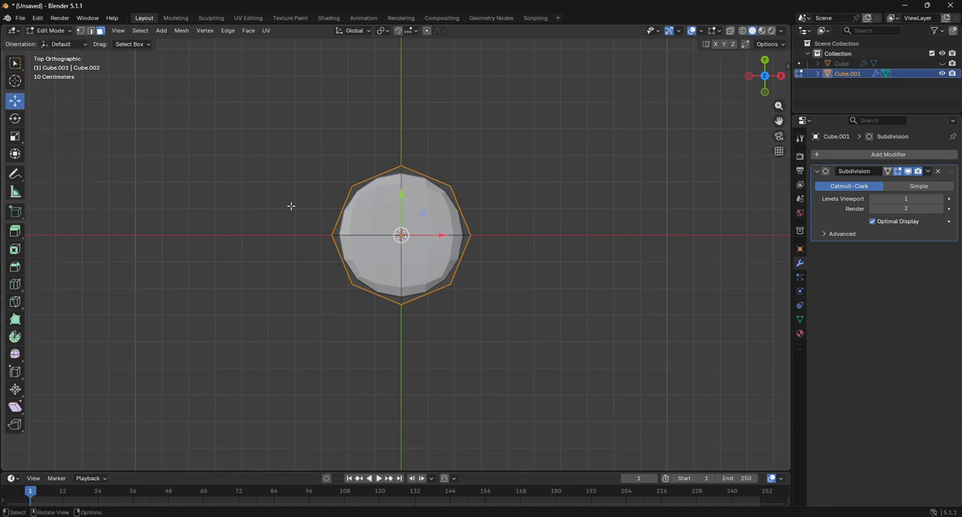
click(374, 209)
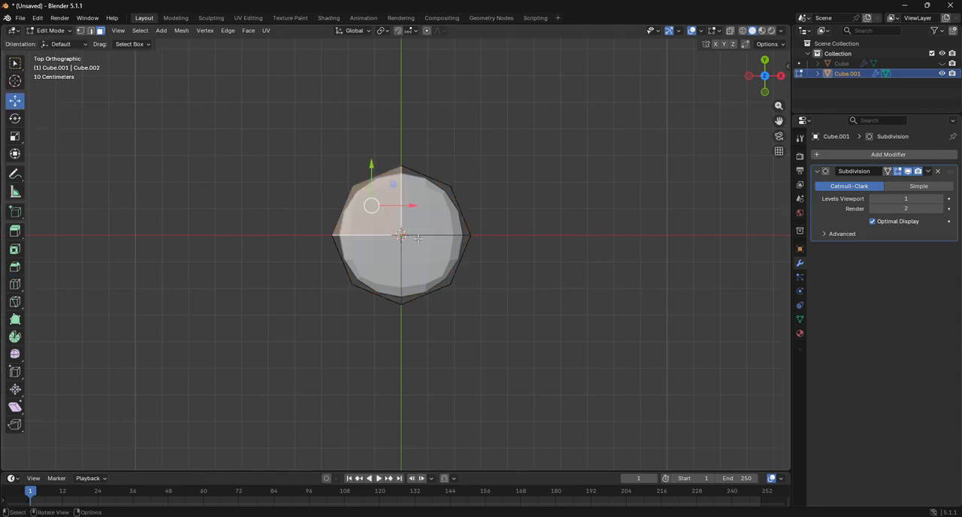
click(537, 305)
drag(379, 212, 418, 250)
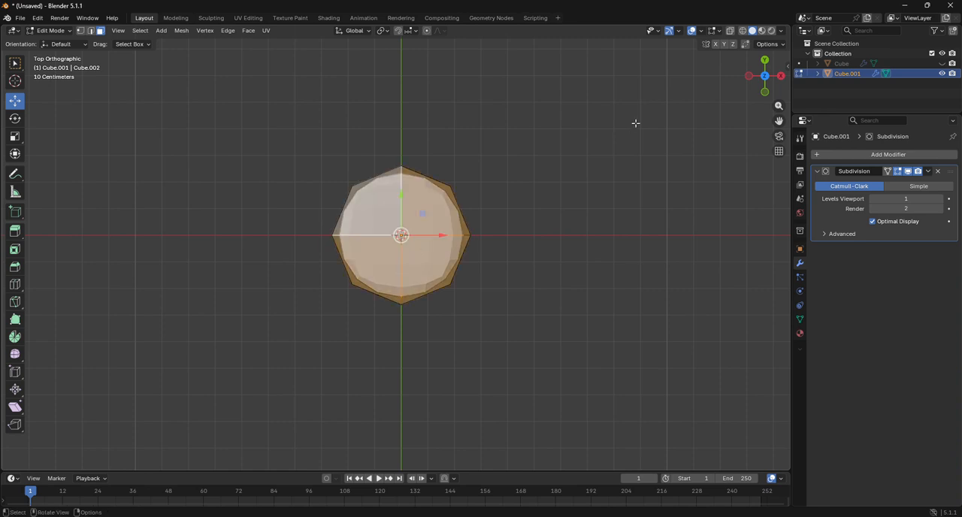
click(765, 92)
click(764, 92)
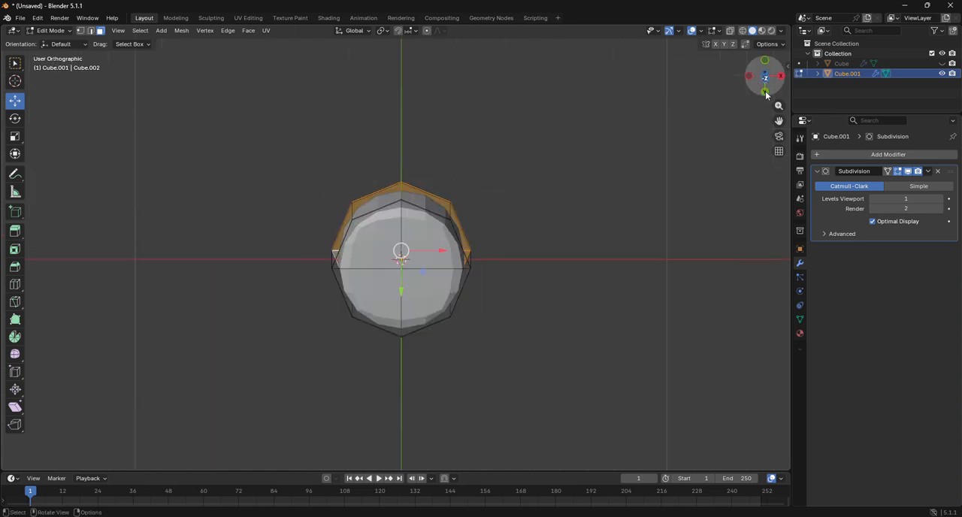
shift+click(435, 245)
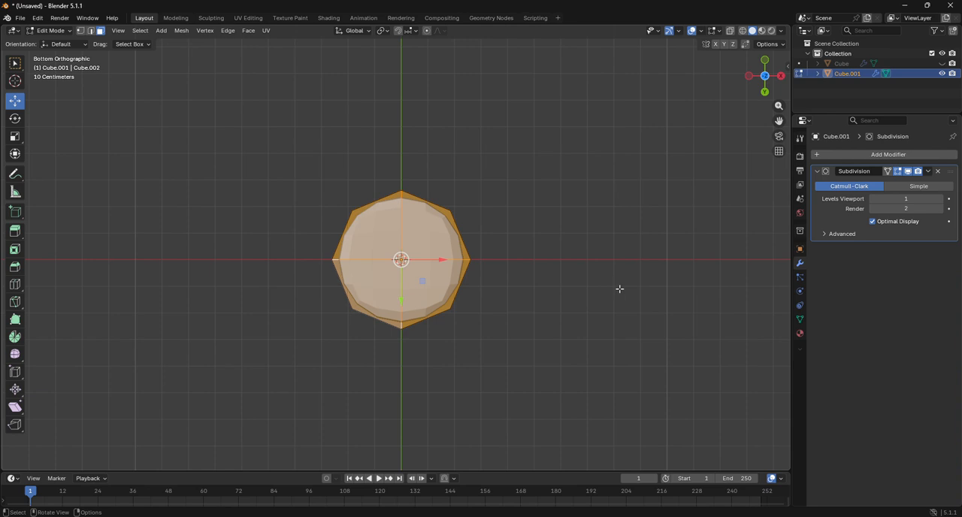
key(i)
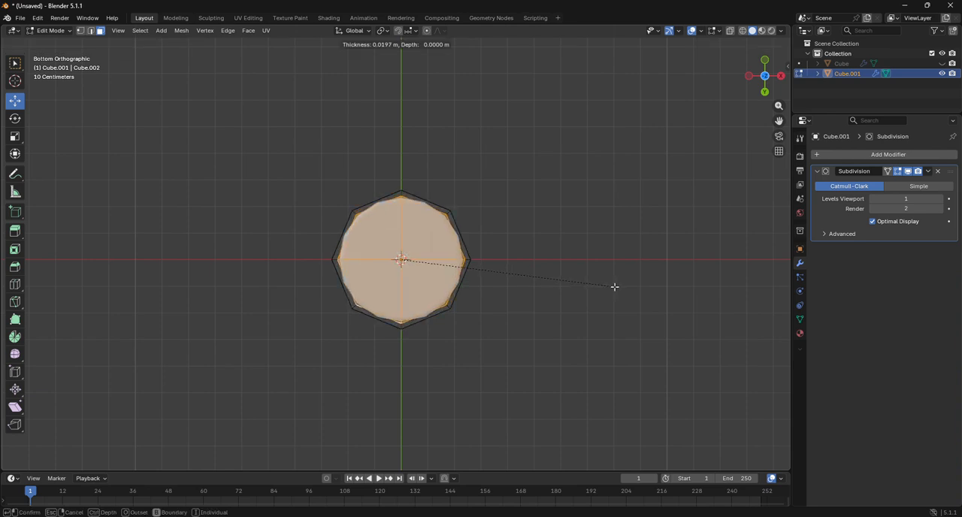
click(615, 286)
Step: Select the outer rim edge loops at both ends of the cylinder and bevel them with 3 segments and an offset of about 0.0067 m
drag(764, 75, 744, 82)
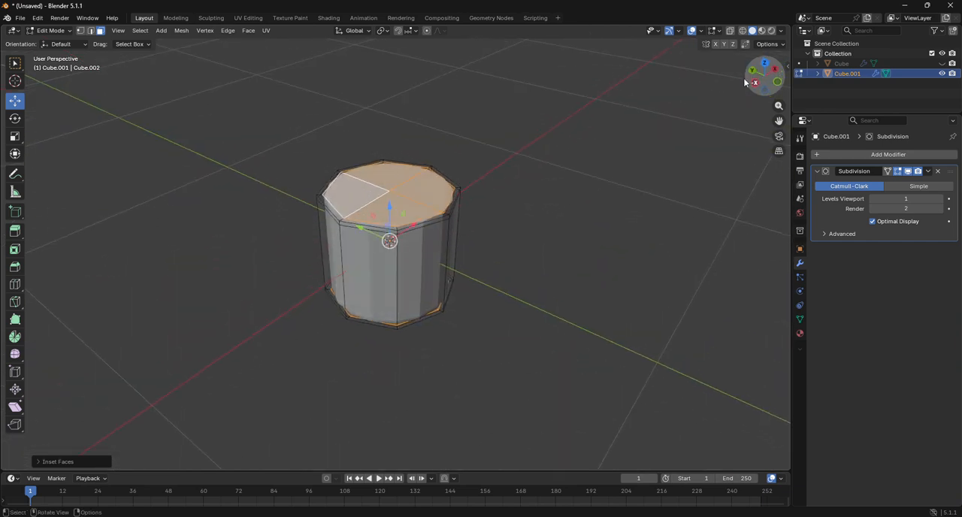
scroll(561, 109, up, 5)
alt+click(452, 160)
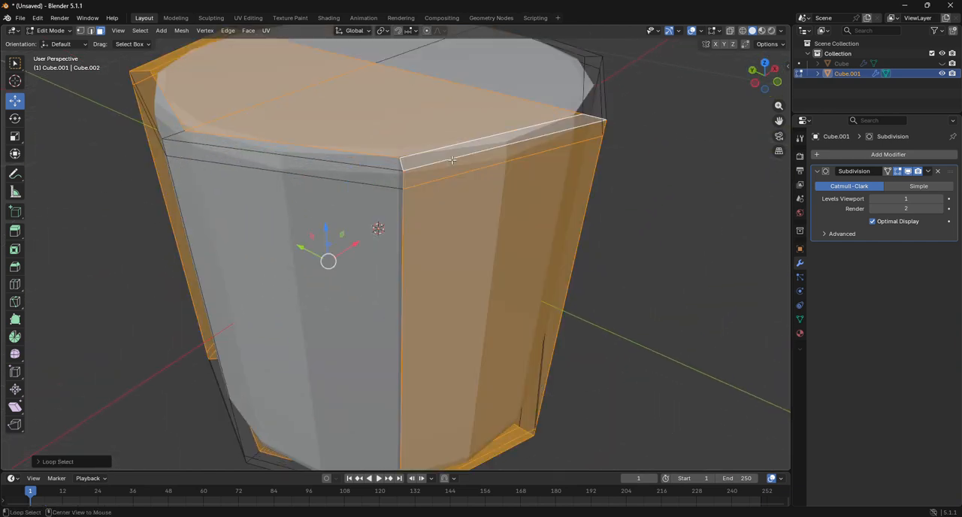
alt+click(387, 169)
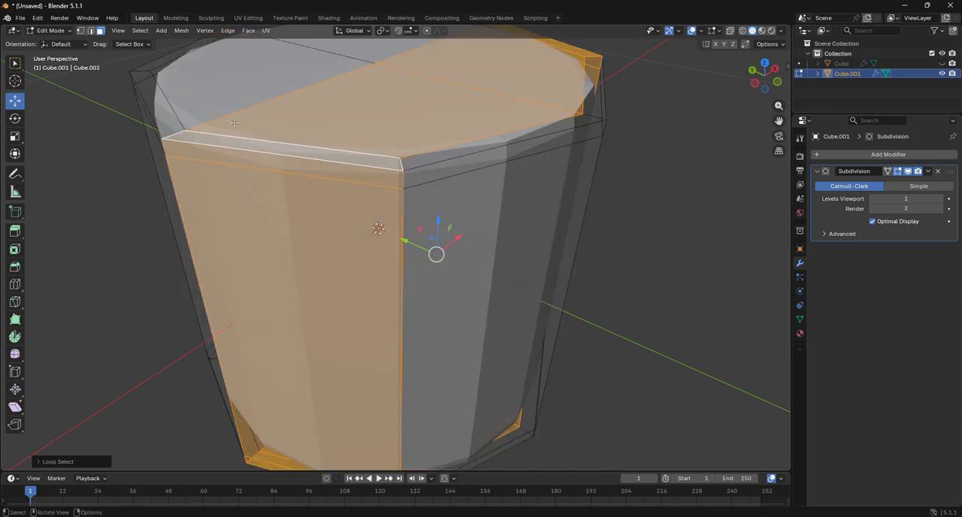
key(2)
alt+click(254, 167)
alt+click(287, 158)
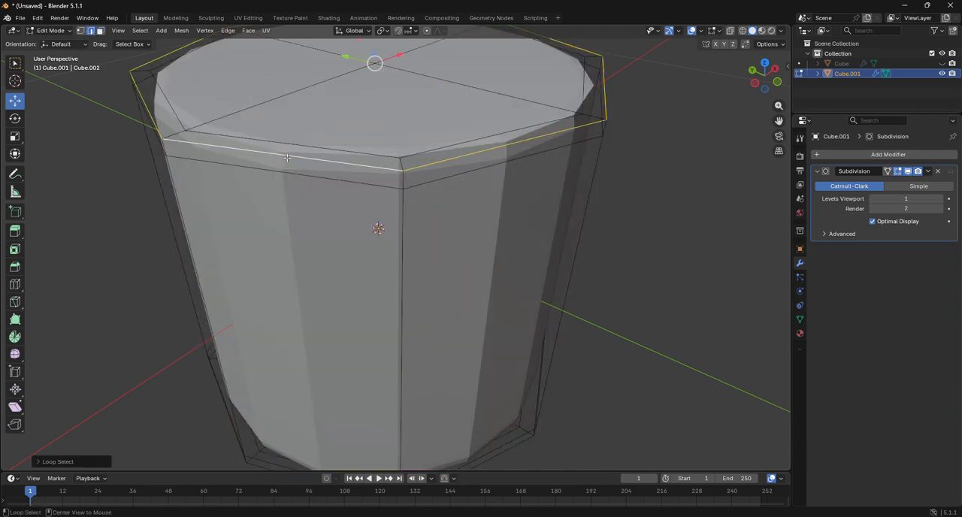
drag(764, 75, 770, 94)
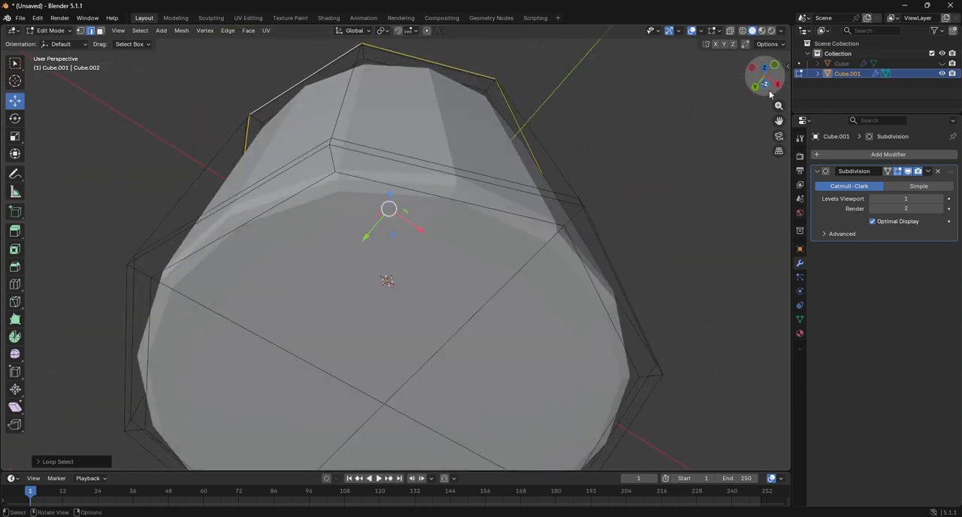
alt+click(561, 204)
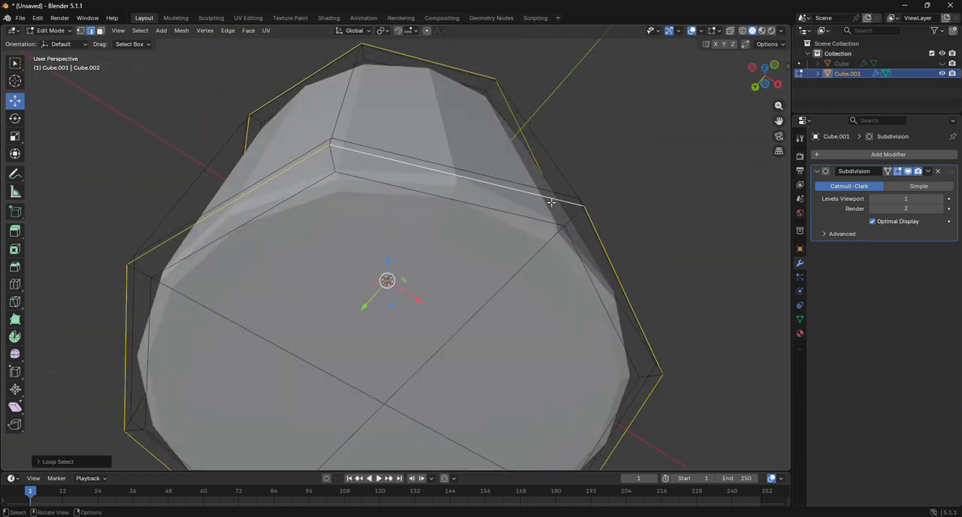
key(ctrl+b)
scroll(710, 247, up, 2)
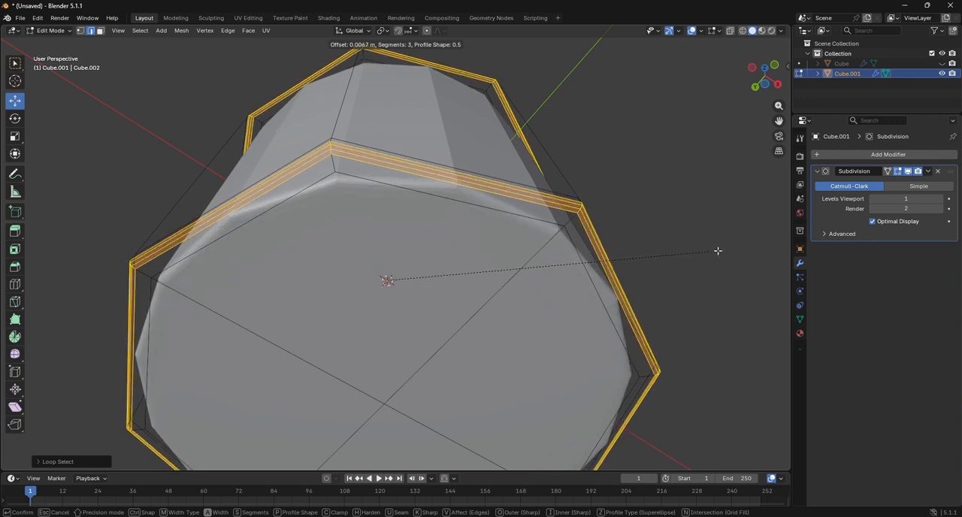
click(718, 250)
Step: Return to Object Mode in top view and add a Mirror modifier on the X and Y axes to the small cylinder
drag(741, 88, 765, 57)
click(765, 58)
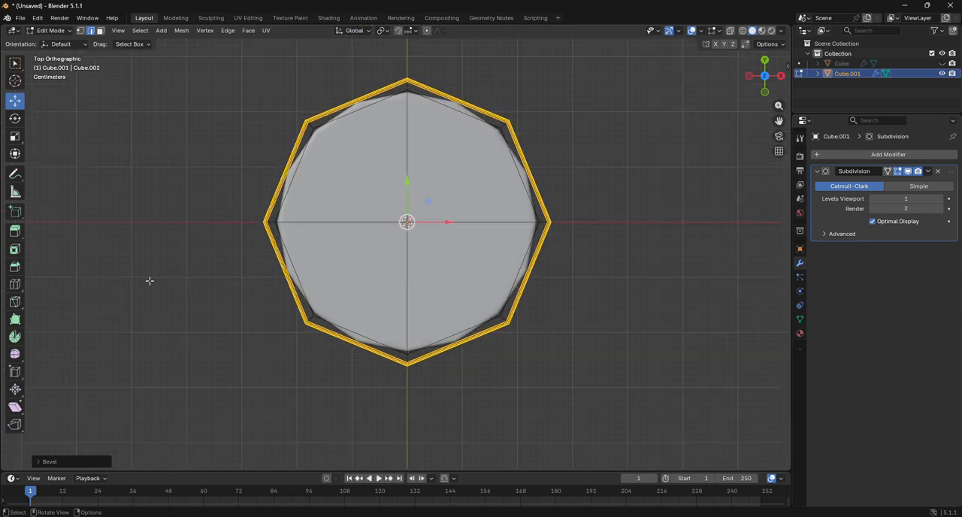
click(15, 284)
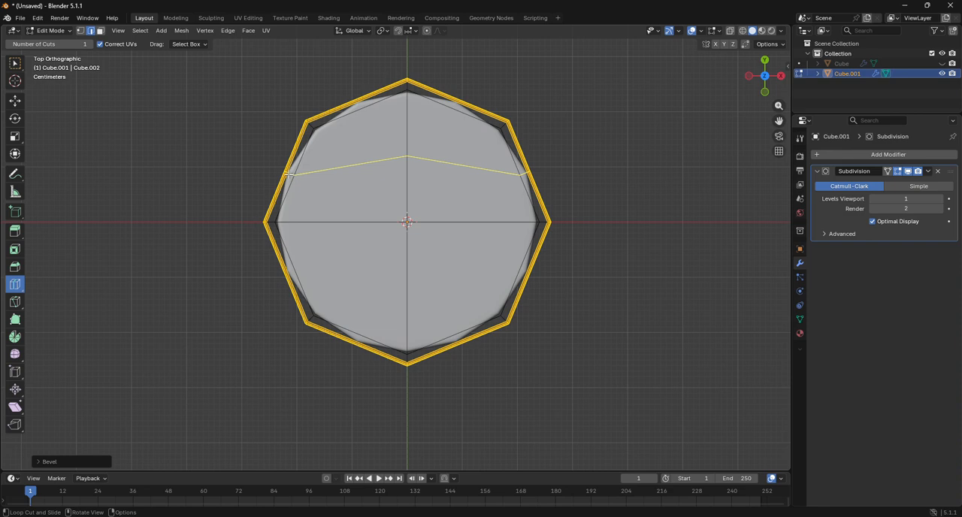
click(51, 30)
click(52, 43)
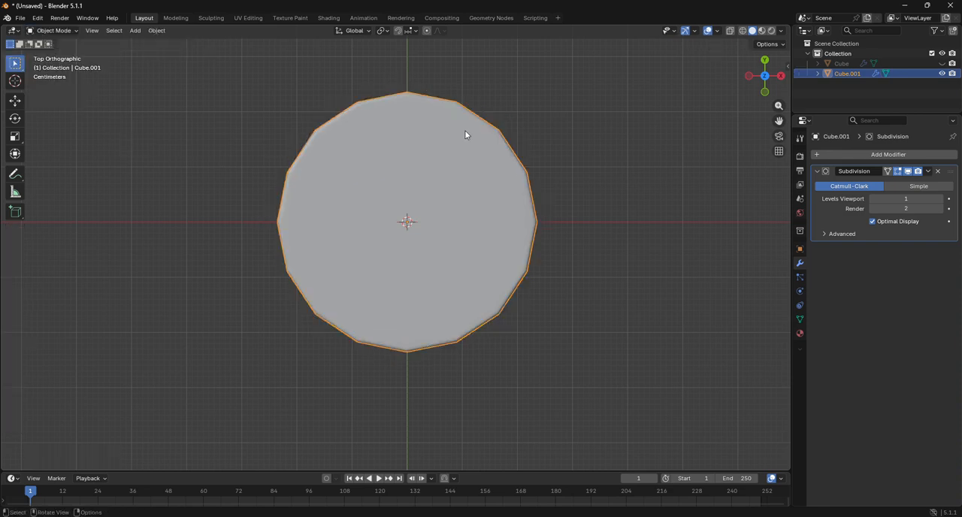
click(888, 154)
click(832, 158)
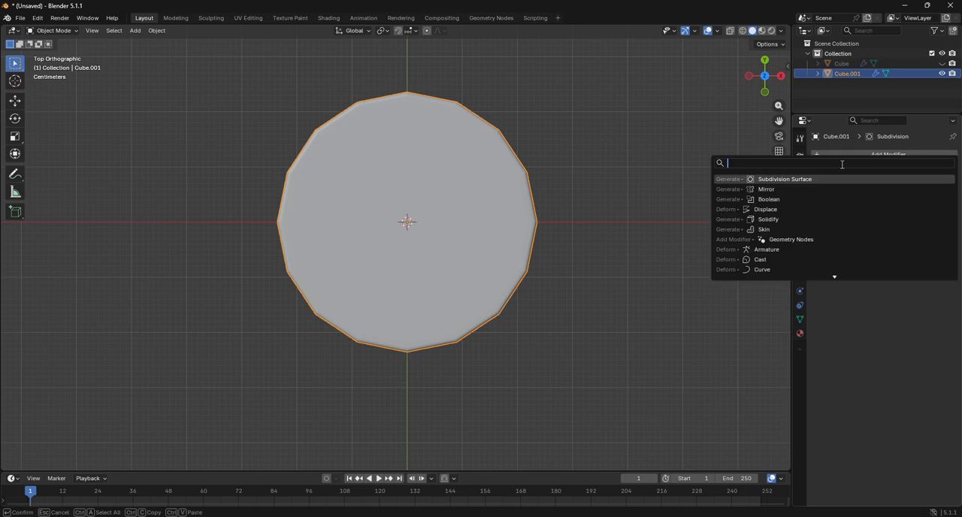
click(767, 189)
click(906, 276)
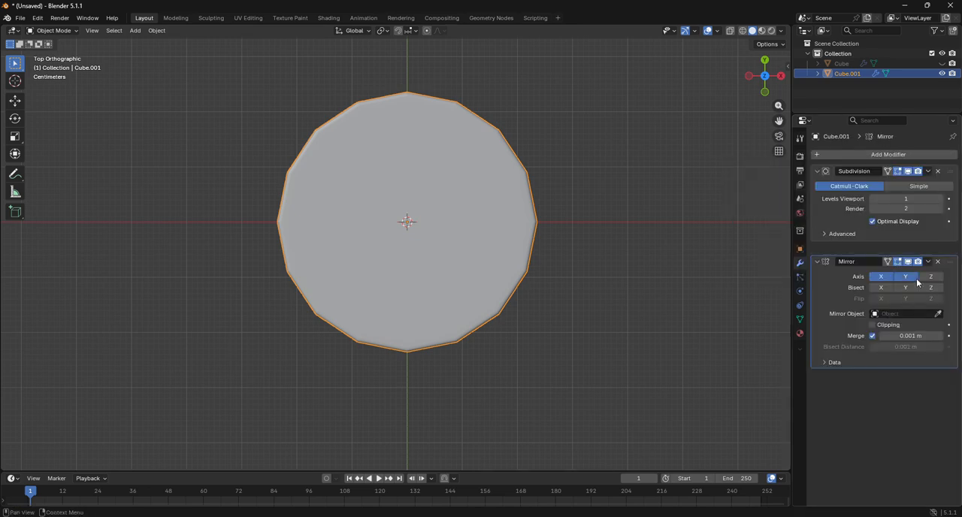
click(59, 17)
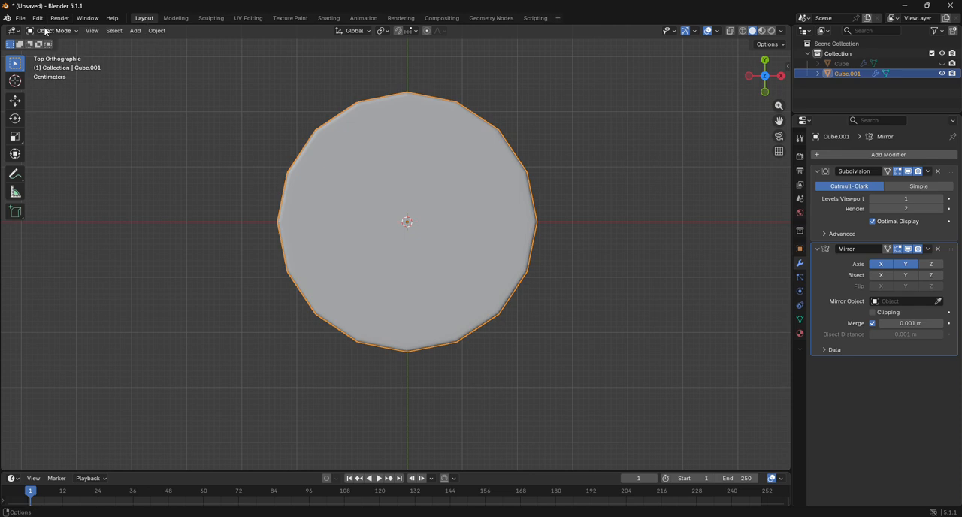
Step: In Edit Mode with wireframe shading, select the faces of three quarters of the cylinder and delete them, keeping only the -X, +Y quarter
click(45, 31)
click(53, 52)
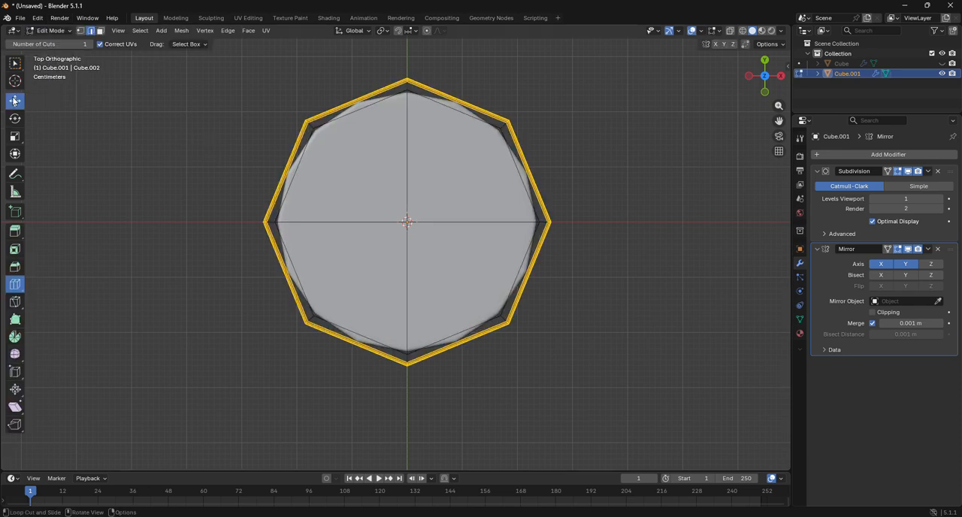
click(100, 31)
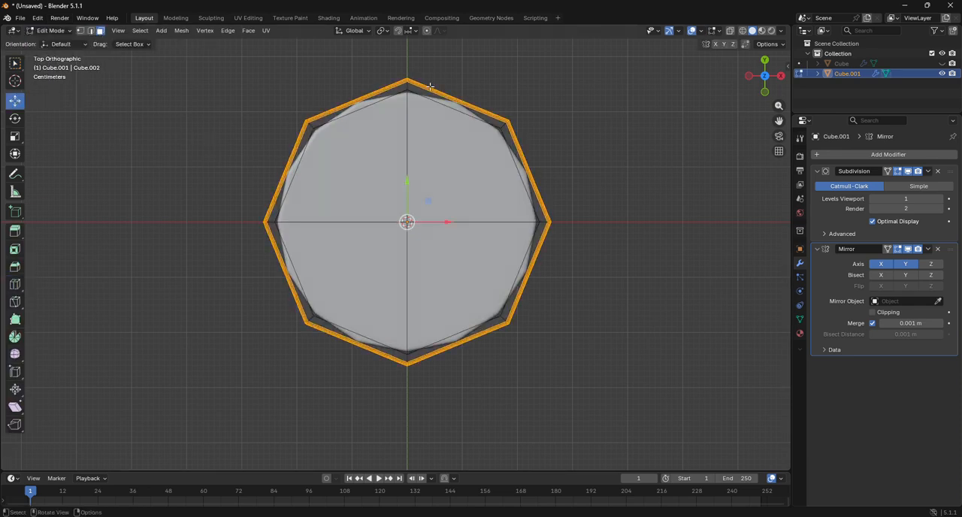
click(743, 31)
drag(427, 72, 639, 383)
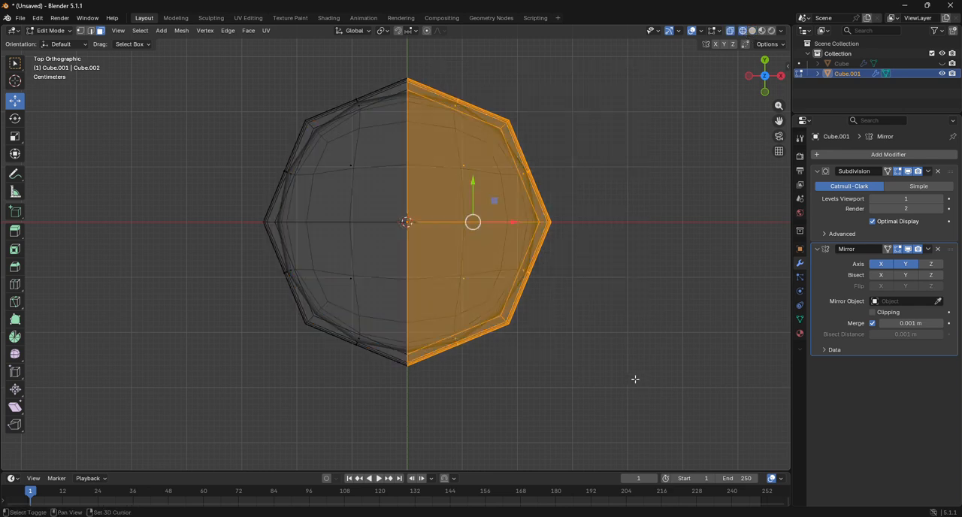
shift+drag(242, 239, 451, 358)
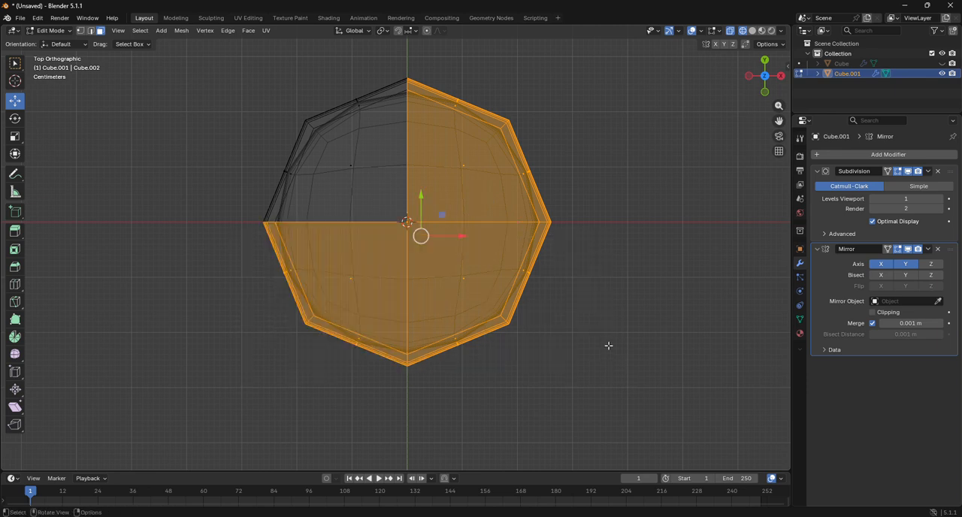
key(x)
click(608, 346)
key(ctrl+z)
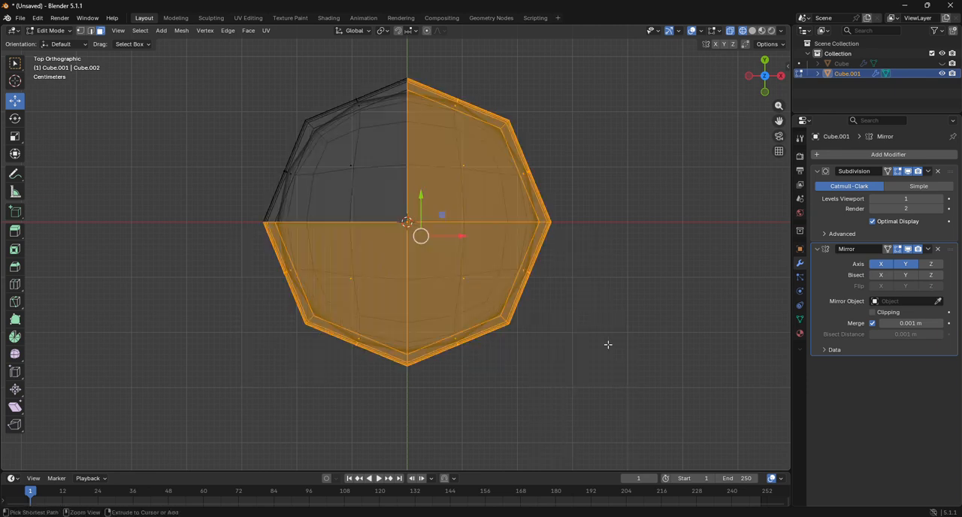
key(x)
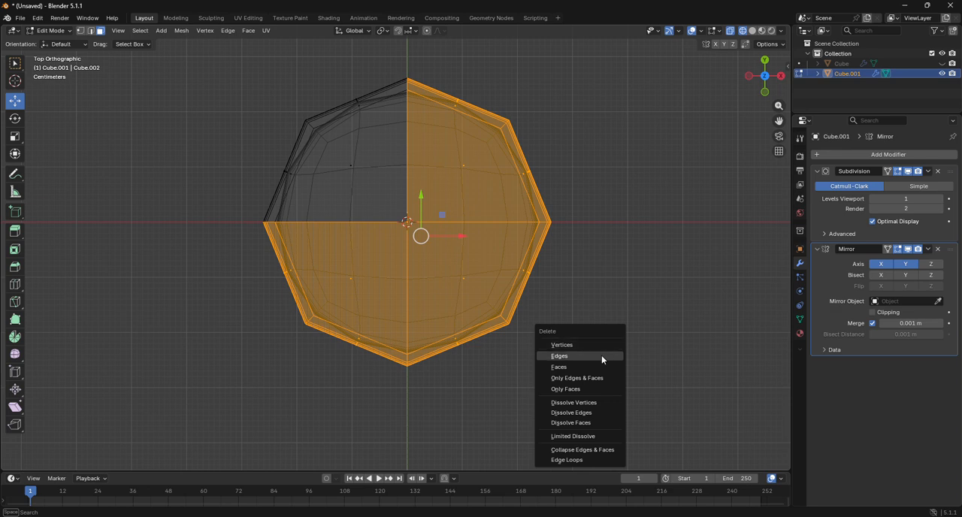
click(601, 367)
Step: Check the mirrored cylinder in Object Mode with solid shading and go back into Edit Mode on the remaining quarter
click(51, 30)
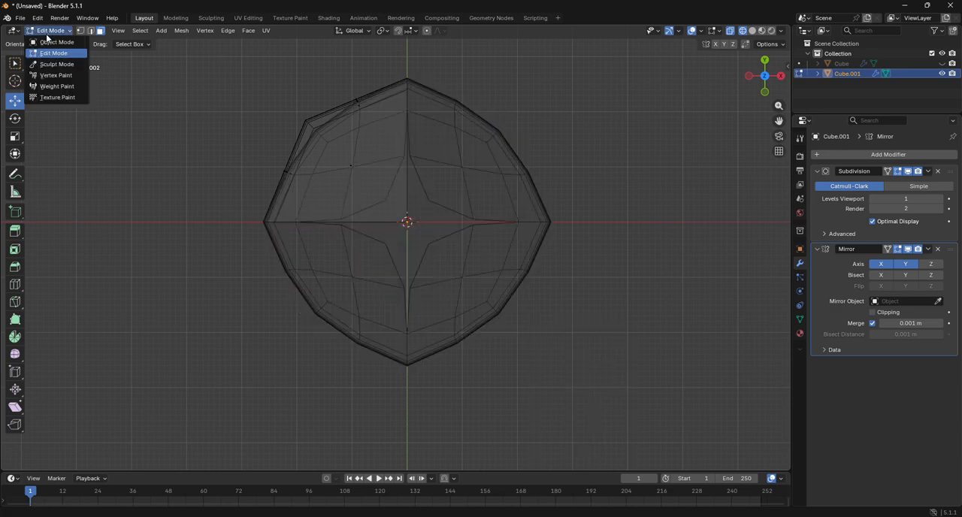
click(47, 43)
key(shift+z)
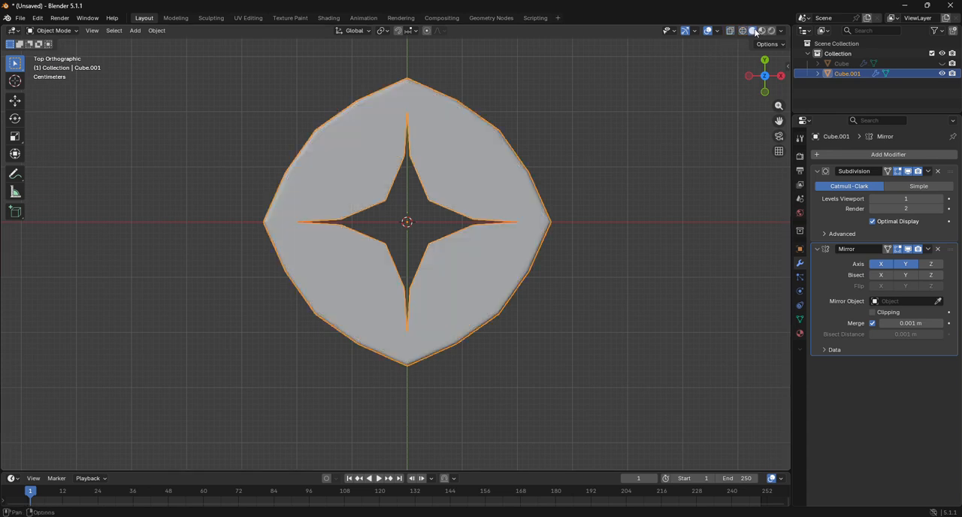
click(60, 31)
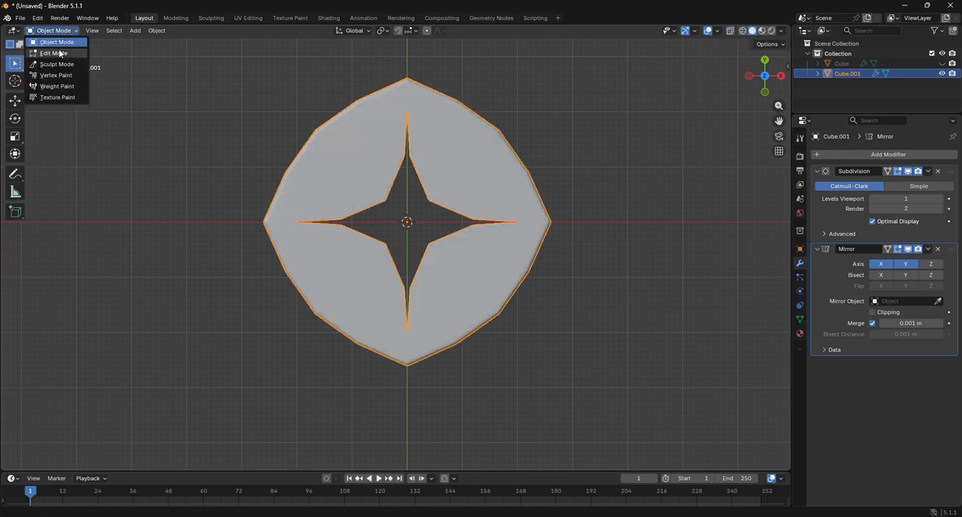
click(62, 54)
scroll(336, 221, up, 1)
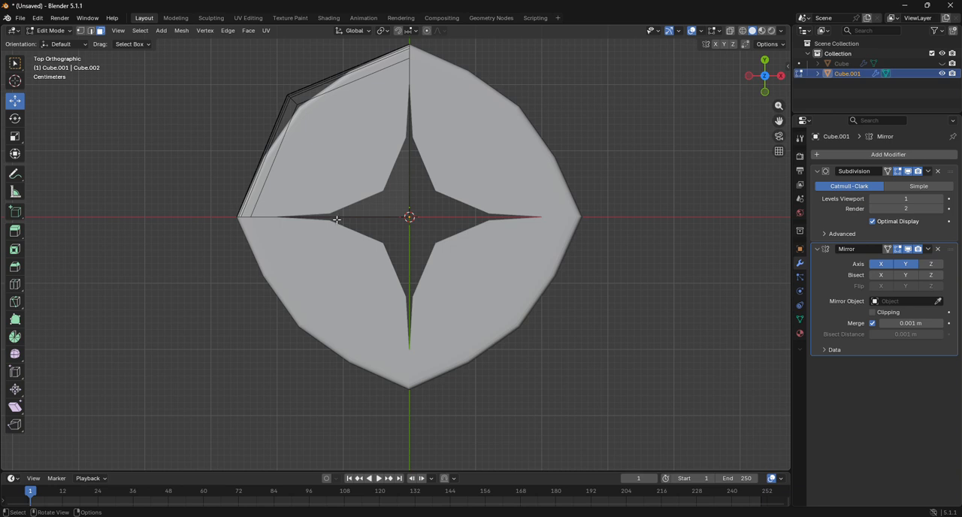
Step: In wireframe shading, select the quarter's vertices along the X-axis seam and try moving them slightly along Y
click(743, 31)
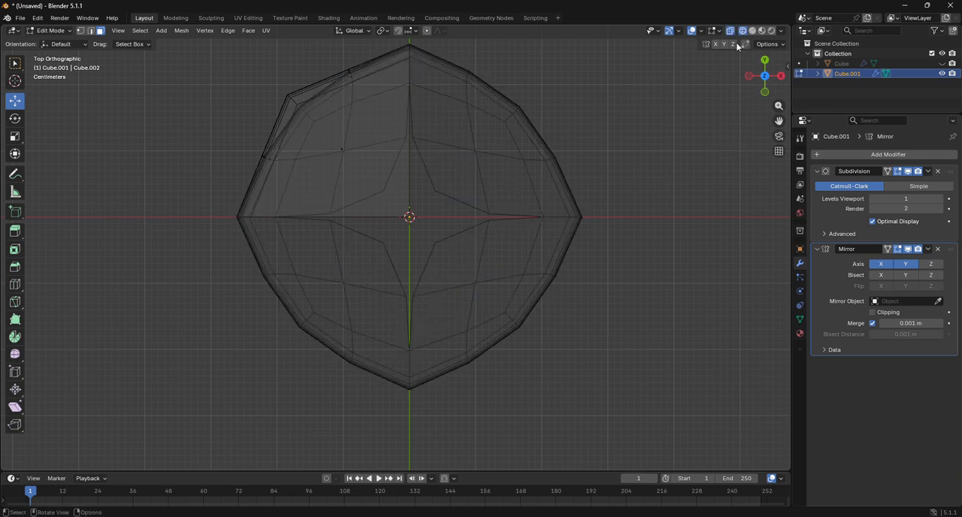
drag(195, 203, 521, 272)
click(80, 30)
drag(177, 206, 536, 299)
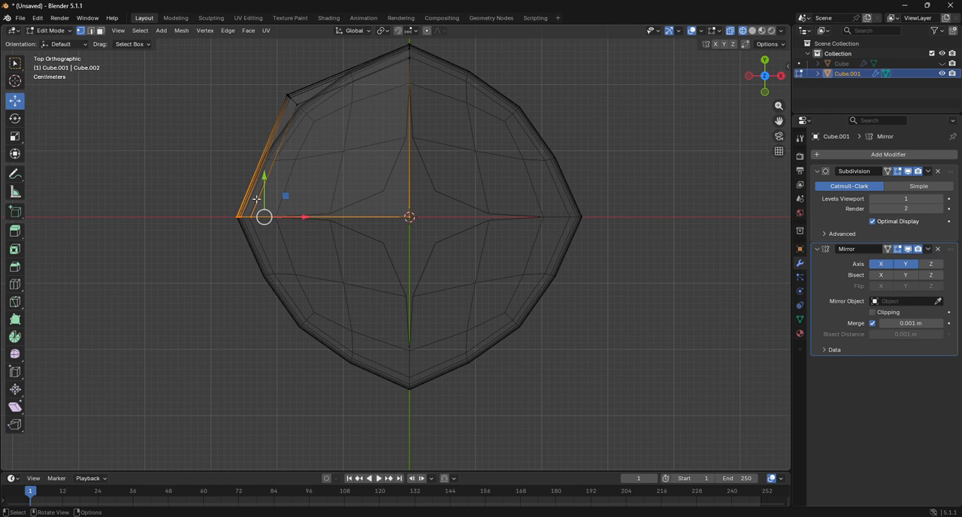
drag(263, 177, 263, 173)
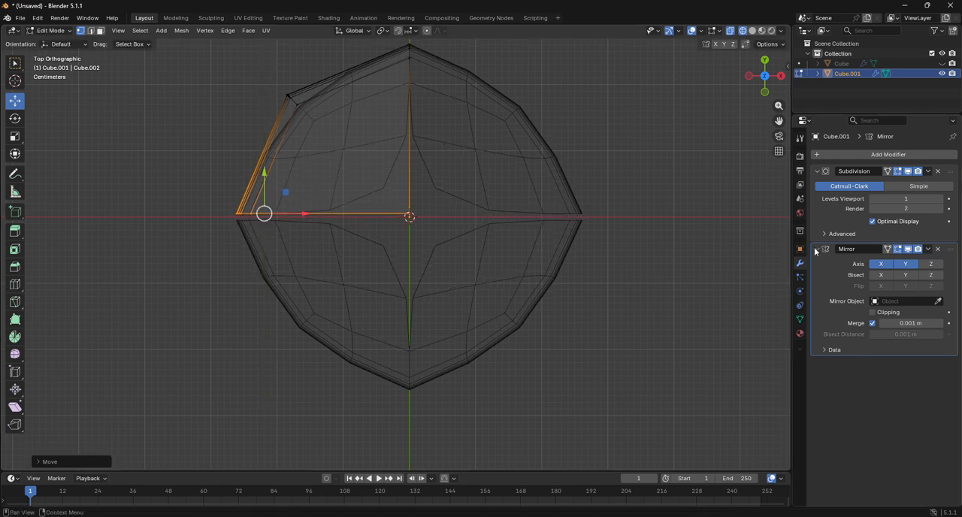
Step: Enable Clipping on the Mirror modifier, test it by moving the seam vertices, and undo the trial moves
click(873, 312)
drag(265, 173, 321, 275)
key(ctrl+z)
key(ctrl+z)
key(ctrl+z)
key(ctrl+z)
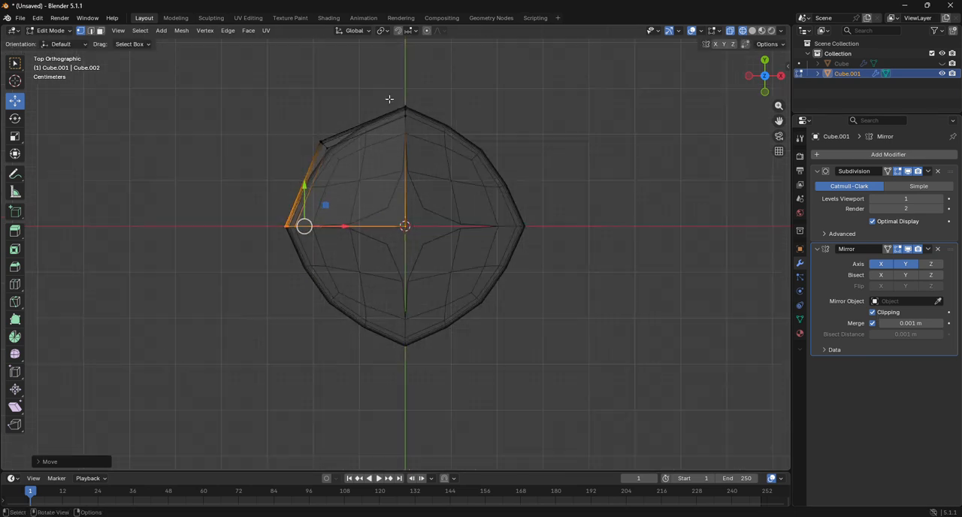
click(873, 312)
mouse_move(436, 126)
mouse_down()
mouse_move(427, 128)
mouse_move(563, 143)
mouse_move(623, 209)
mouse_up()
click(630, 211)
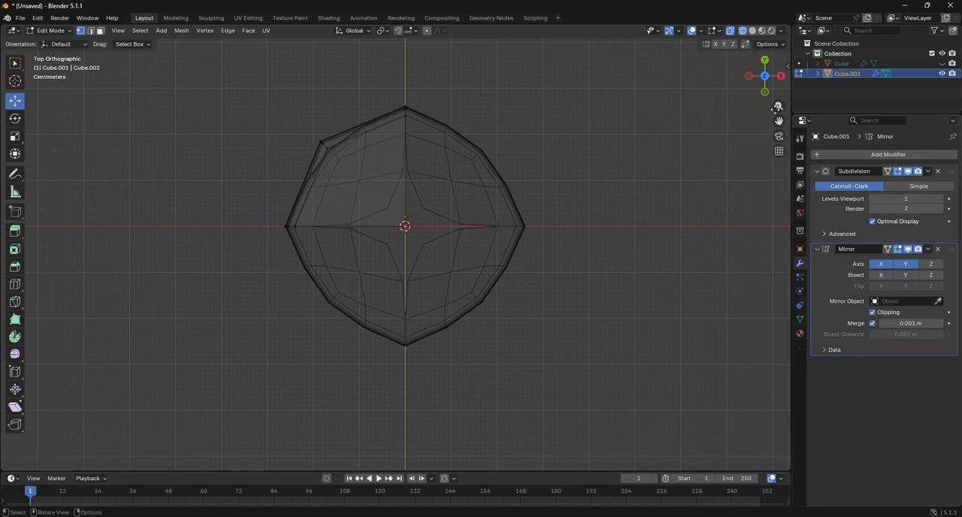
Step: In solid shading, add two loop cuts to the remaining quarter and slide them against the mirror seams to close the star-shaped gap
click(754, 31)
scroll(564, 196, up, 4)
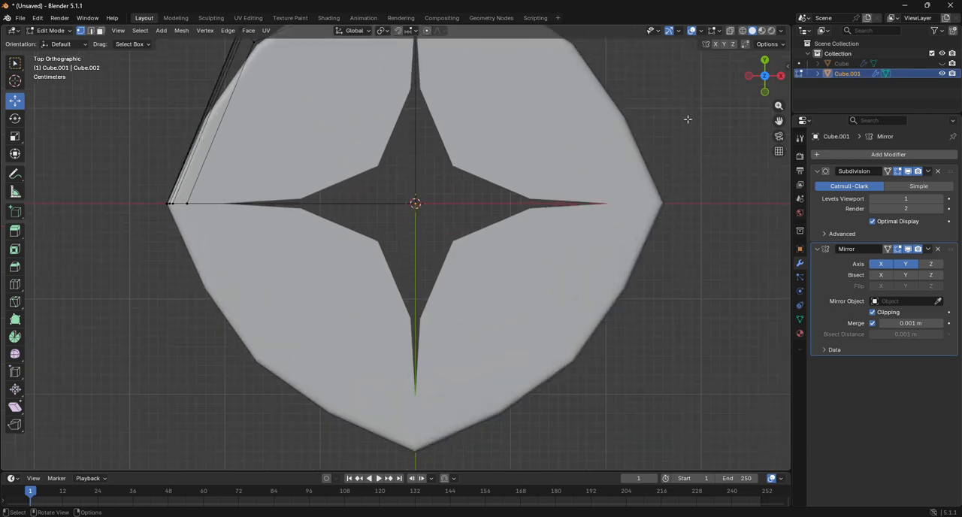
drag(767, 79, 812, 55)
scroll(410, 114, down, 1)
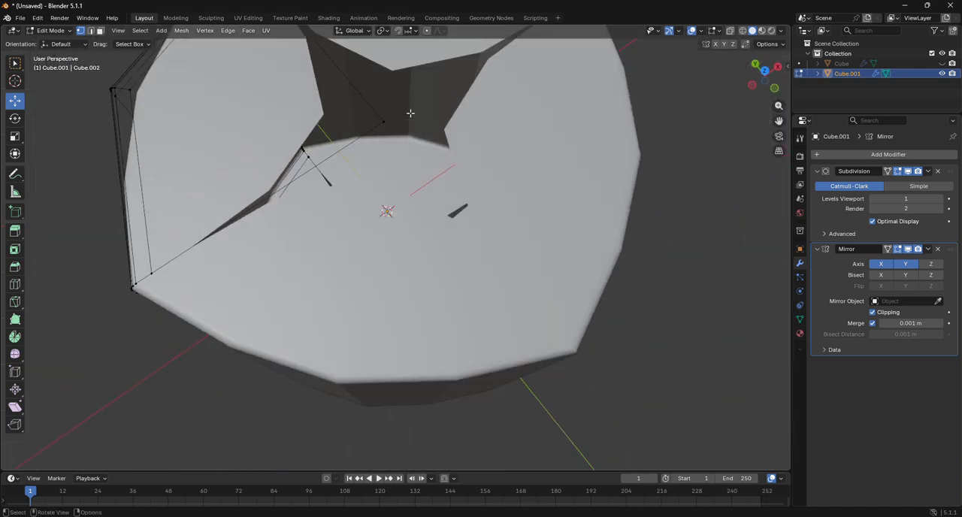
scroll(410, 113, down, 3)
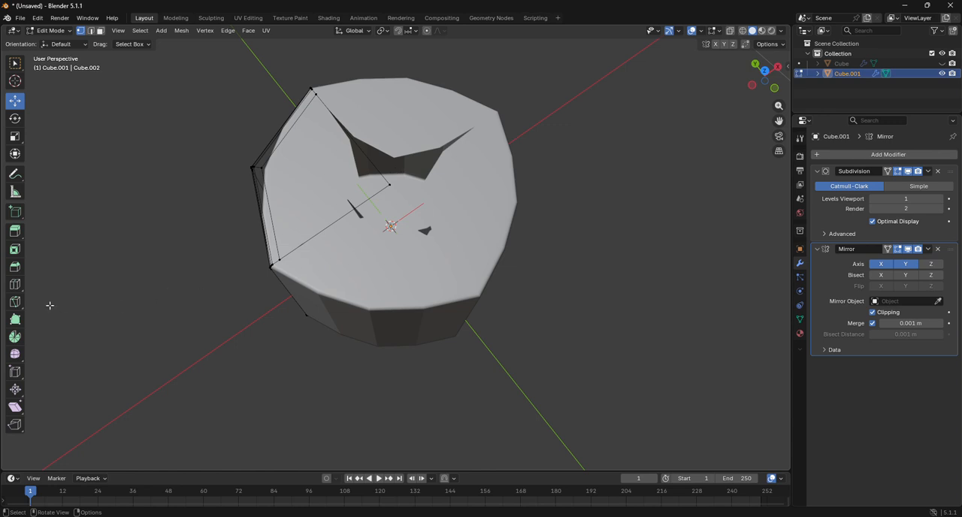
click(14, 285)
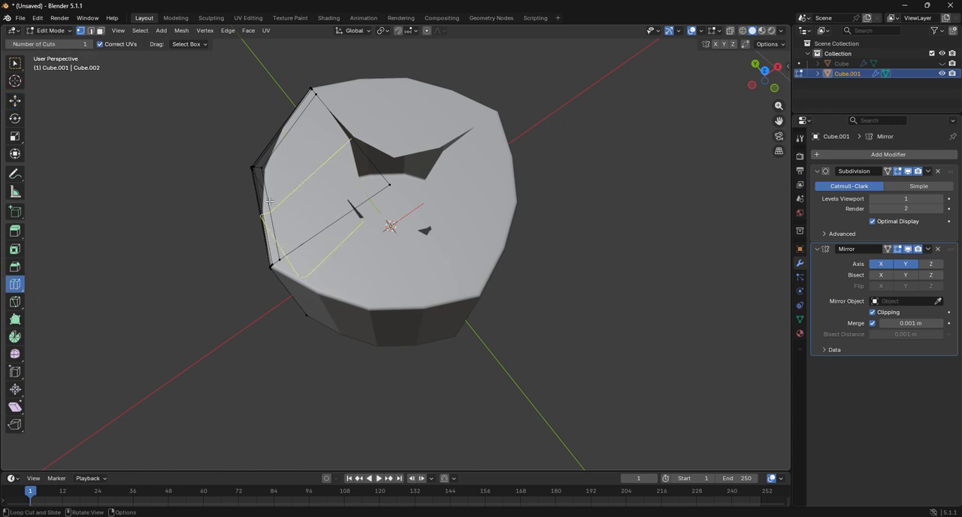
drag(269, 202, 229, 197)
drag(284, 162, 367, 92)
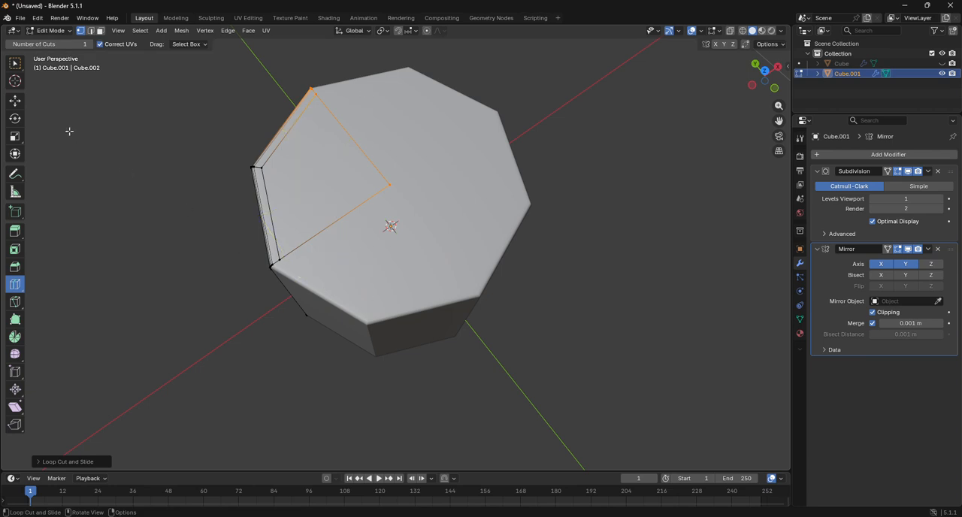
Step: Return to Object Mode in front view, unhide the disc, and select only the small cylinder
click(51, 30)
click(47, 43)
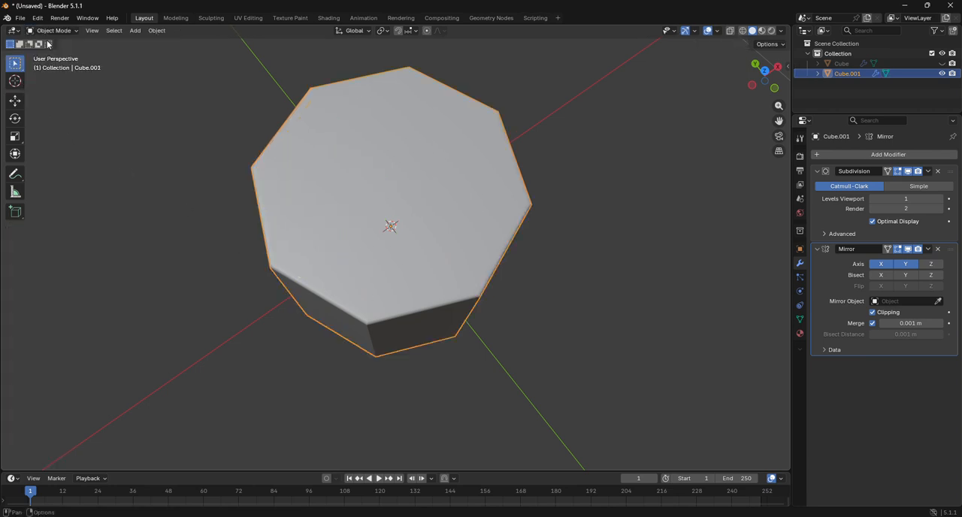
click(755, 65)
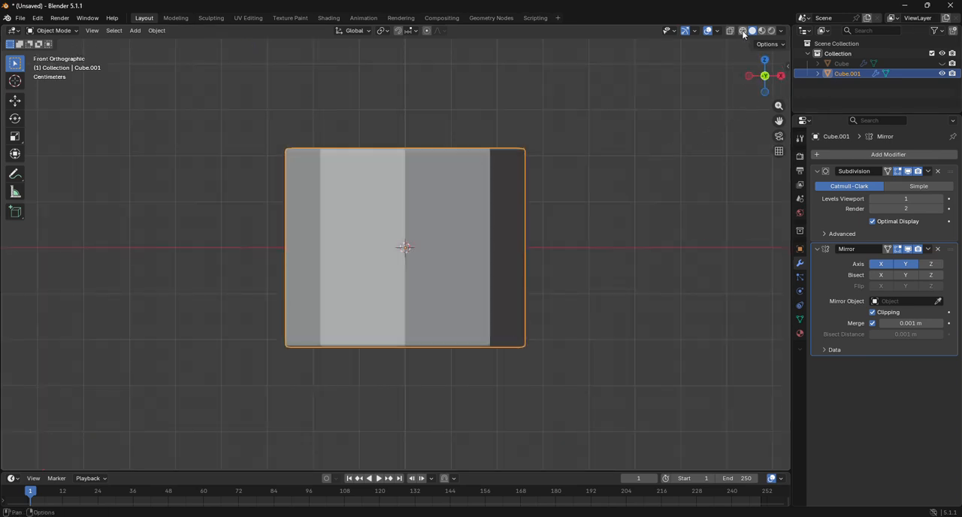
key(alt+h)
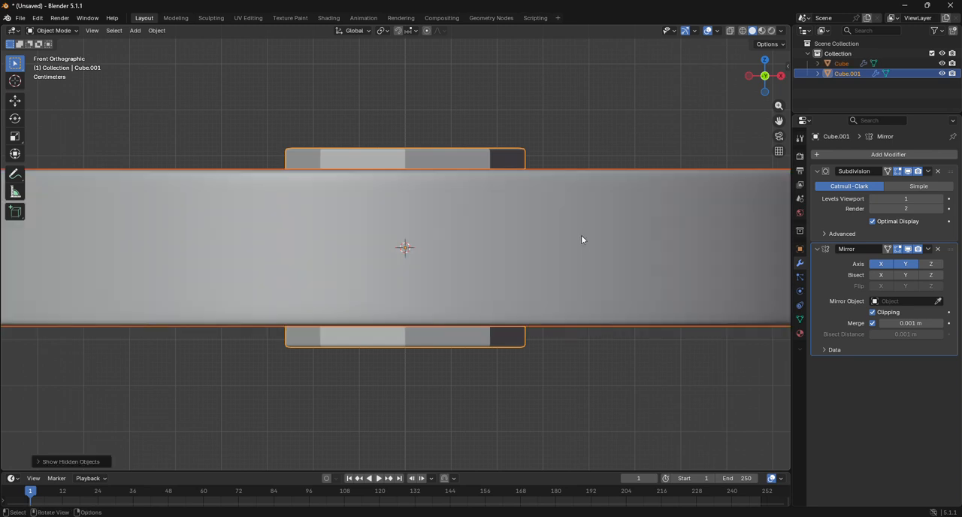
click(364, 159)
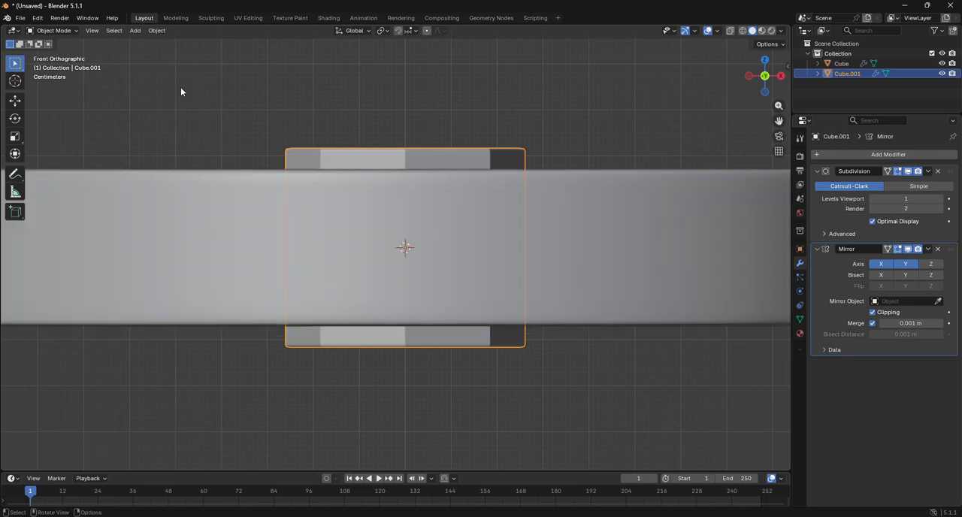
Step: In Edit Mode, move the small cylinder's whole mesh up along Z by about 0.39 m so it rests on the disc's top
click(53, 30)
click(45, 52)
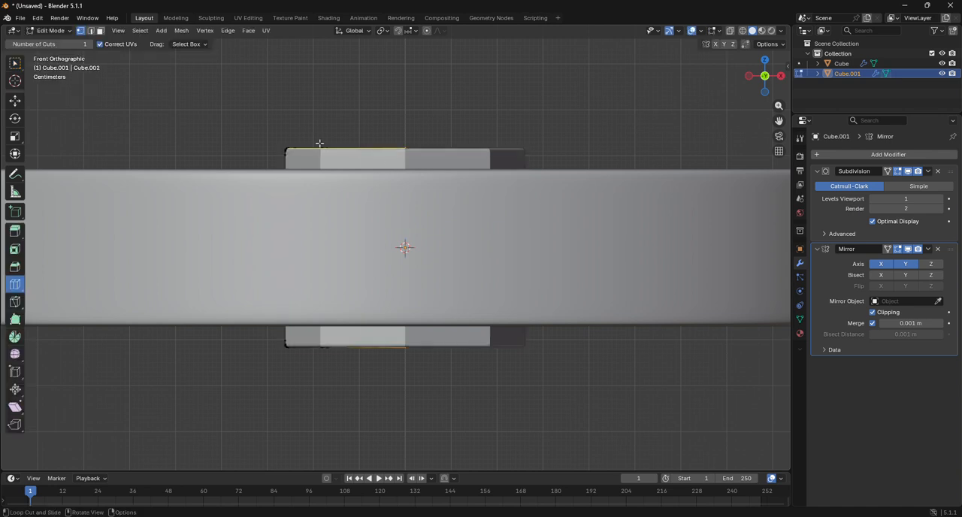
click(399, 164)
click(15, 100)
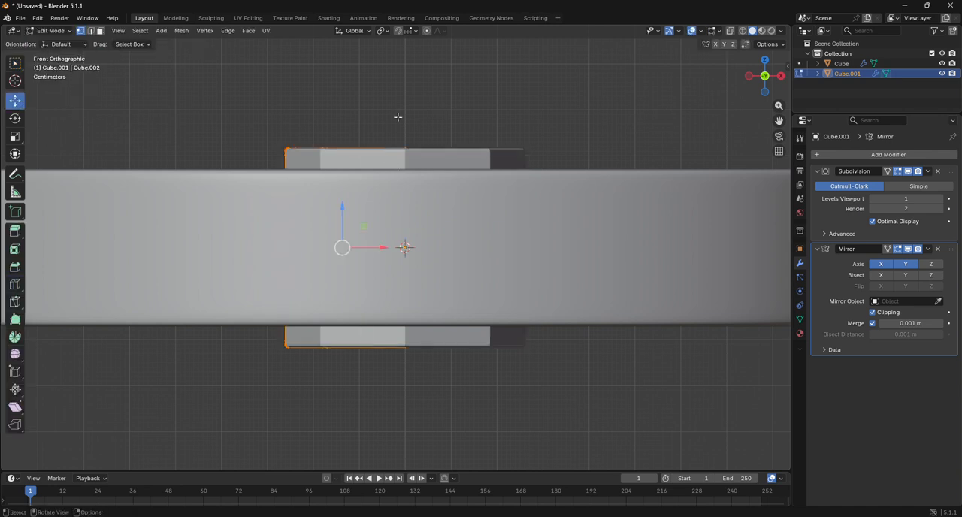
key(g)
key(z)
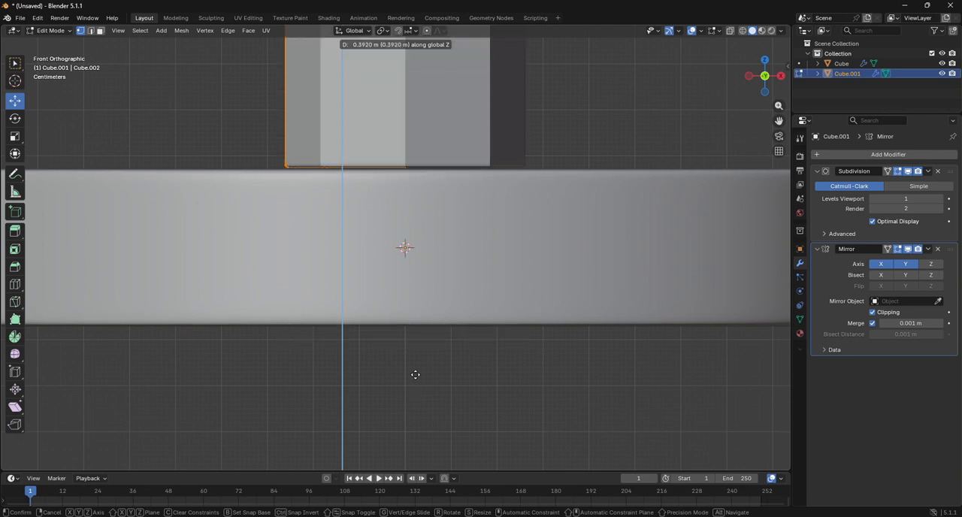
click(406, 383)
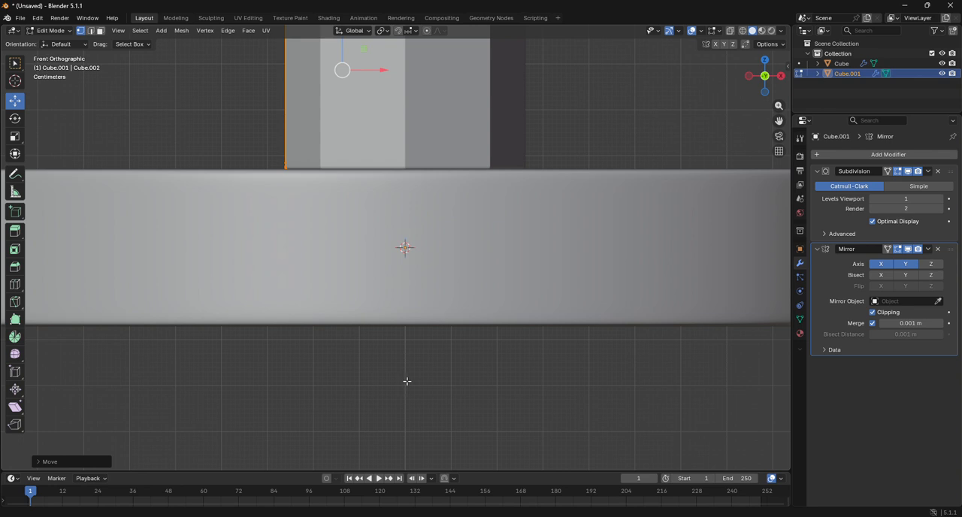
Step: Return to Object Mode and inspect the small cylinder on the disc in perspective and in back view
scroll(475, 291, down, 3)
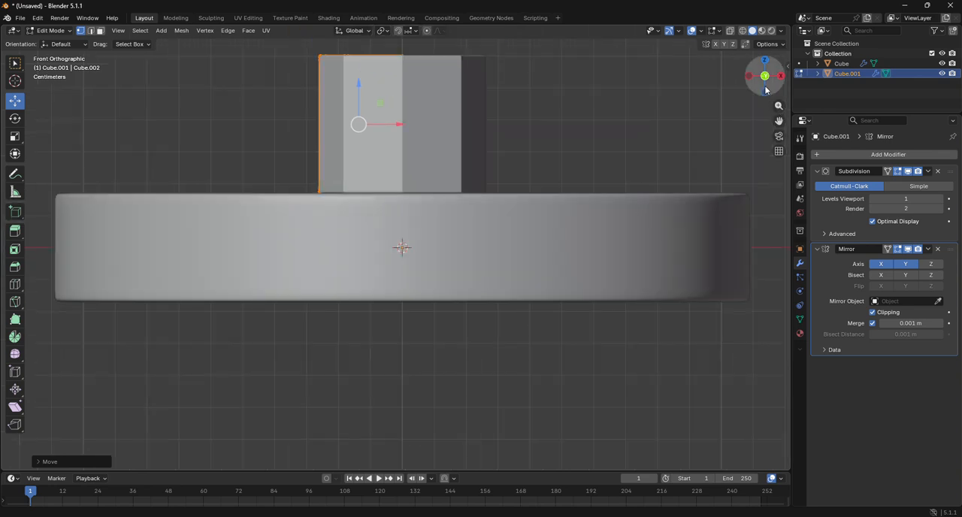
mouse_move(764, 75)
mouse_down()
mouse_move(759, 97)
mouse_move(758, 81)
mouse_up()
scroll(491, 224, down, 4)
click(46, 30)
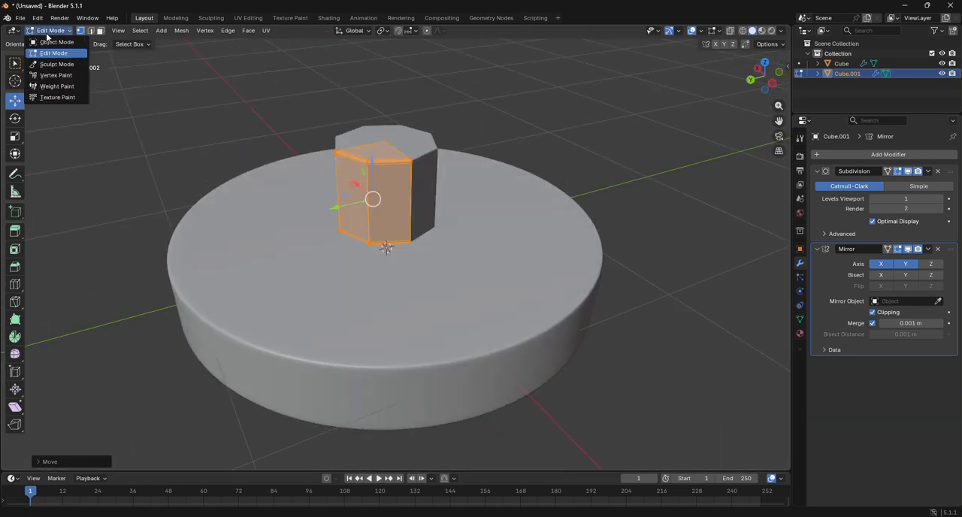
click(49, 42)
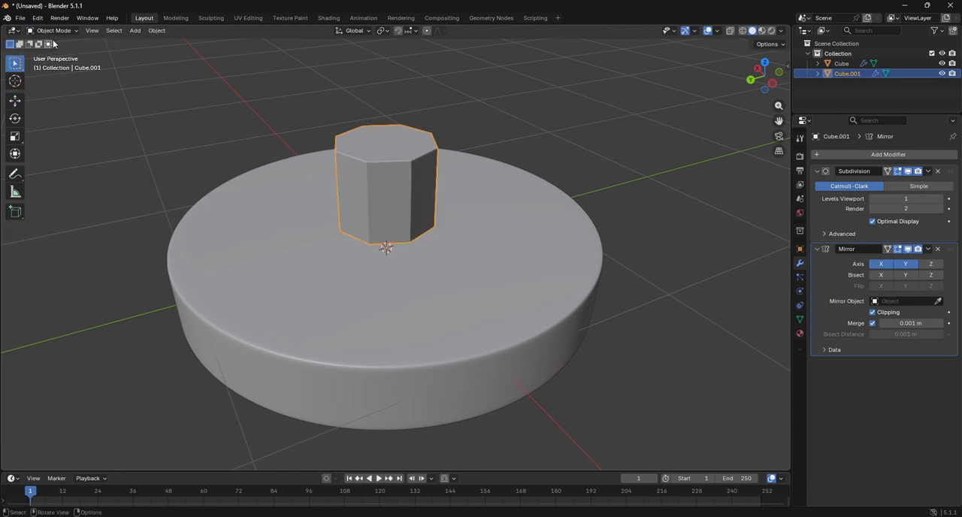
click(745, 81)
click(751, 80)
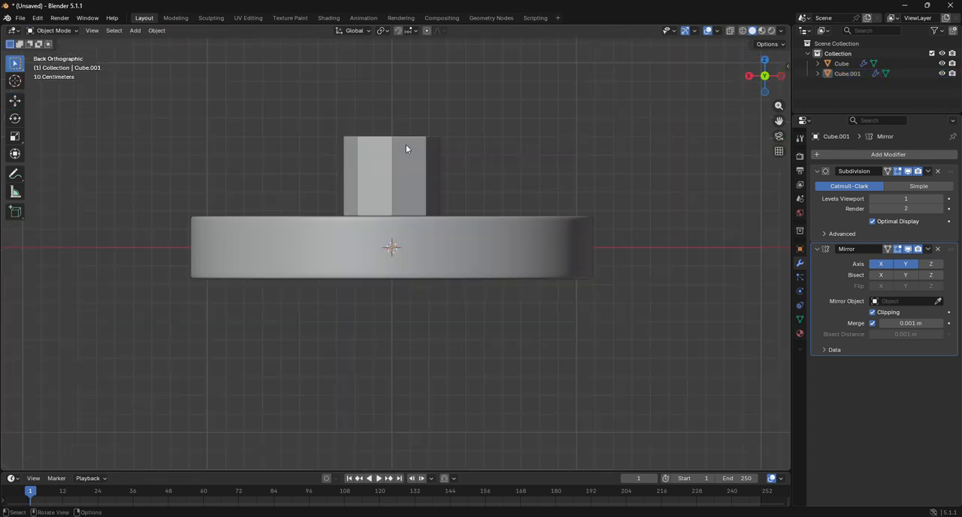
drag(779, 121, 779, 168)
Step: In Edit Mode, add a loop cut around the small cylinder's mid-height and bevel it with 3 segments and an offset of about 0.1086 m
click(424, 214)
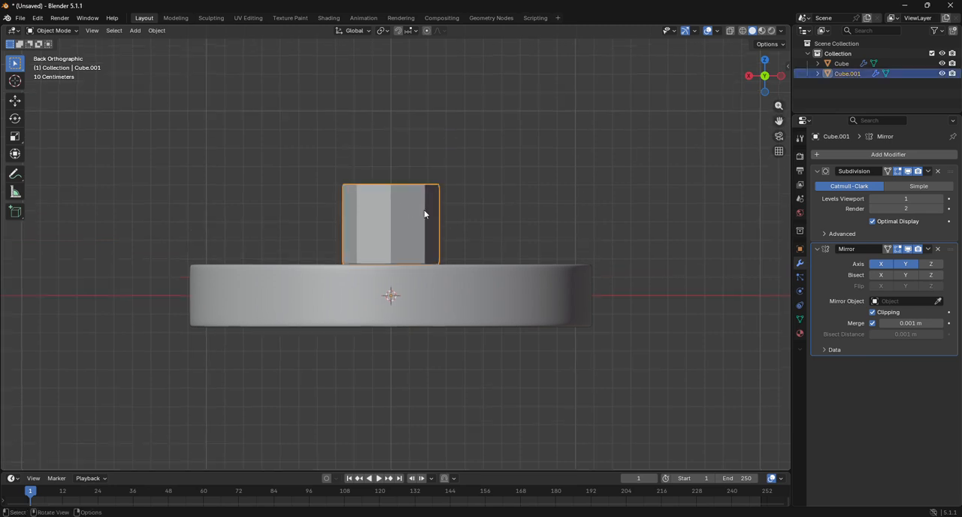
click(69, 33)
click(75, 53)
scroll(256, 152, up, 2)
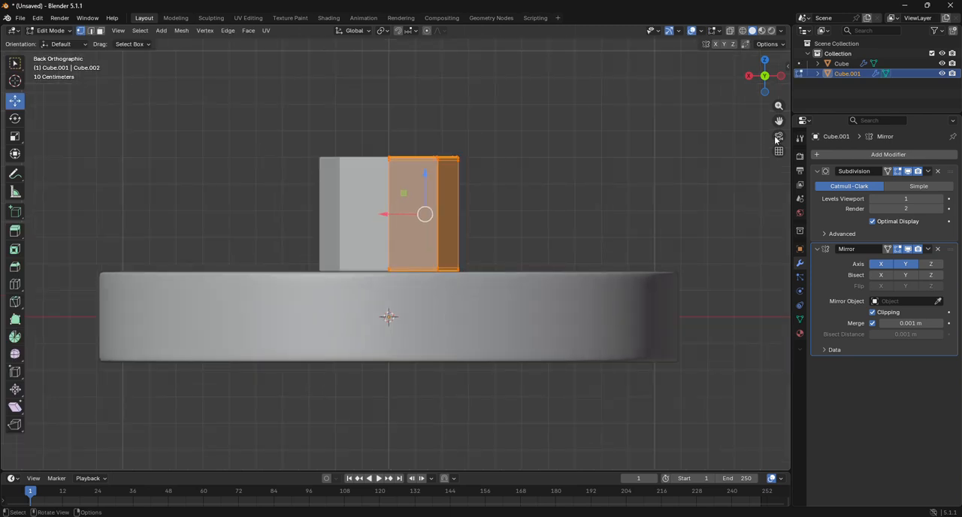
mouse_move(762, 81)
mouse_down()
mouse_move(763, 120)
mouse_move(764, 78)
mouse_up()
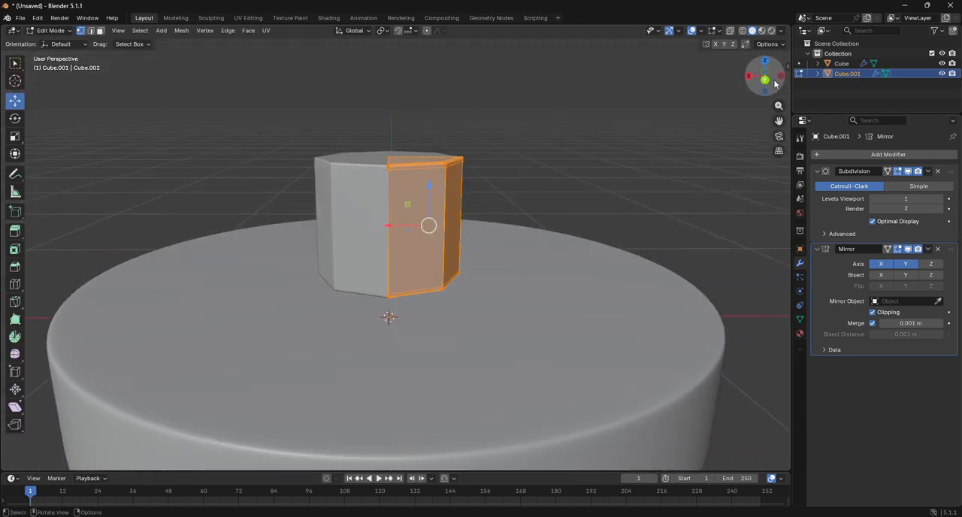
click(766, 81)
scroll(496, 188, up, 2)
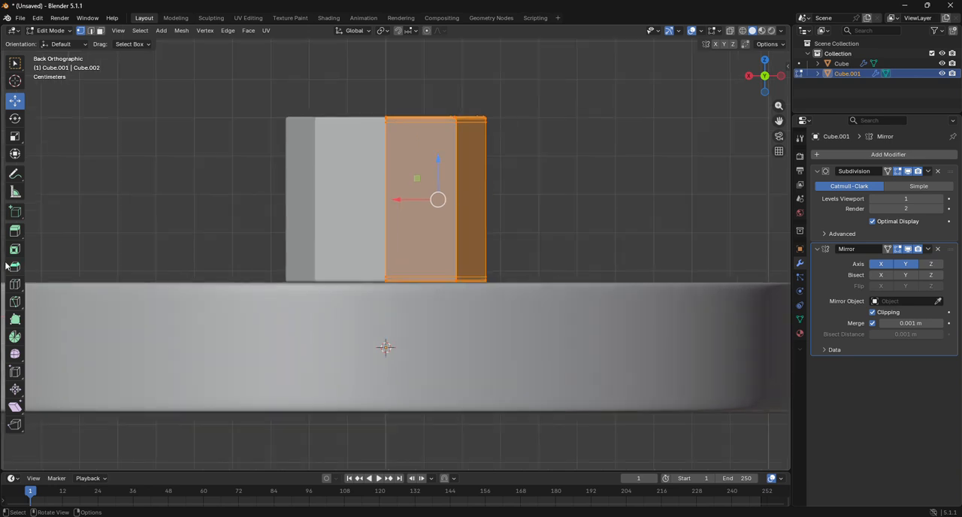
click(15, 285)
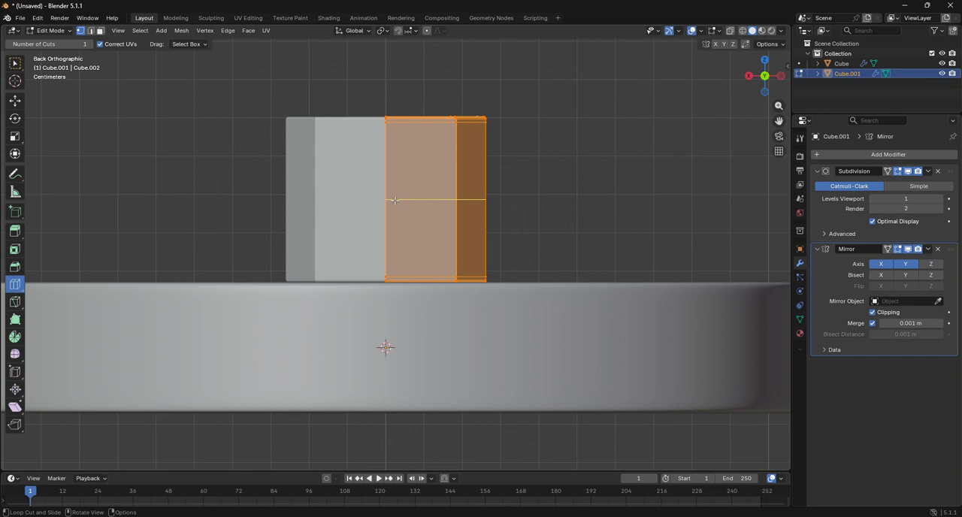
click(395, 200)
key(ctrl+b)
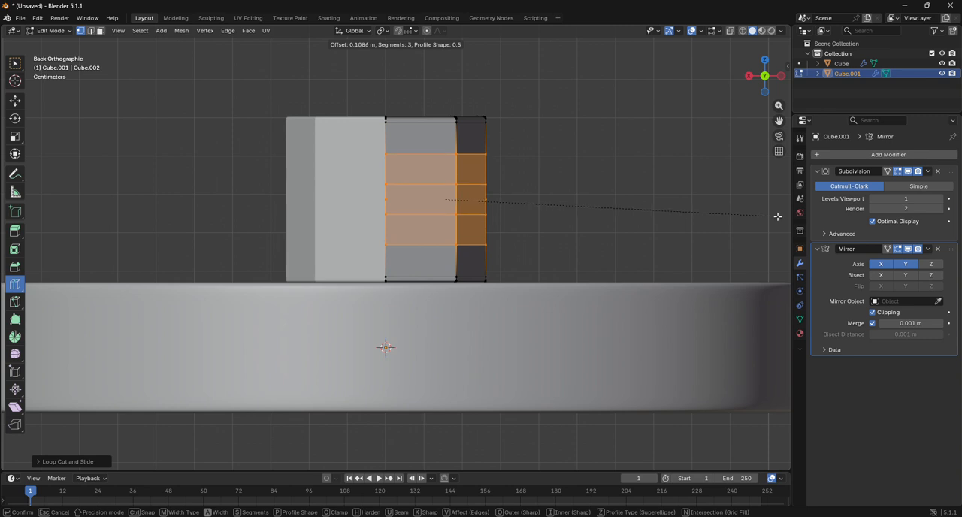
click(778, 217)
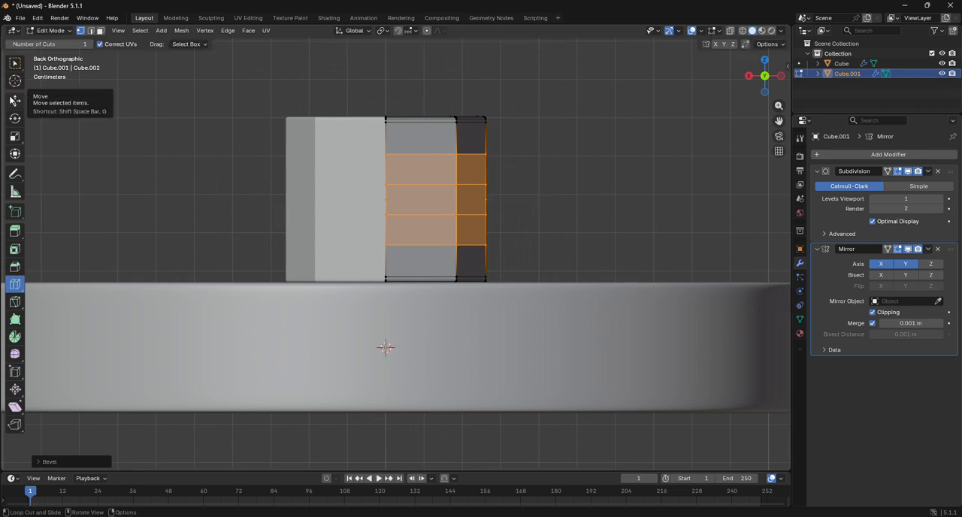
Step: Switch to face selection, return to Object Mode, and add a new mesh cylinder with 4 vertices
click(103, 33)
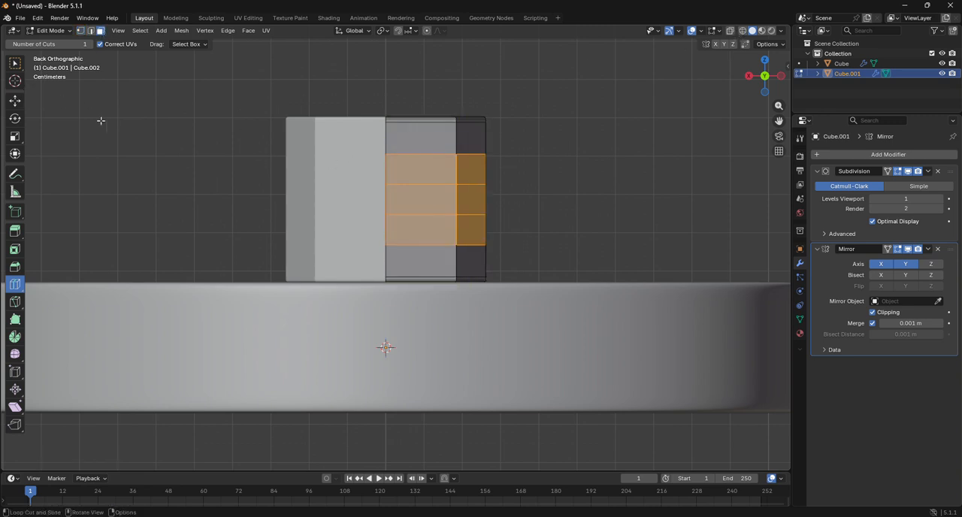
click(51, 30)
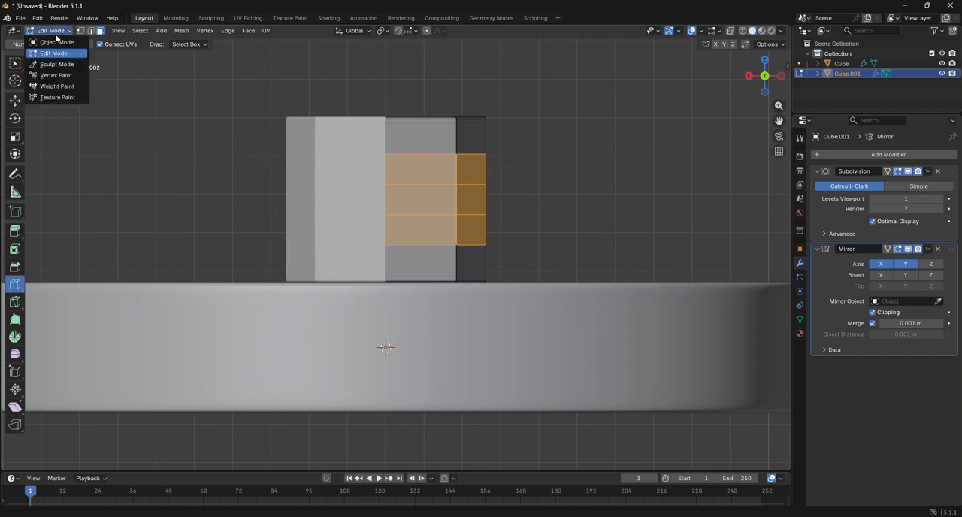
click(56, 42)
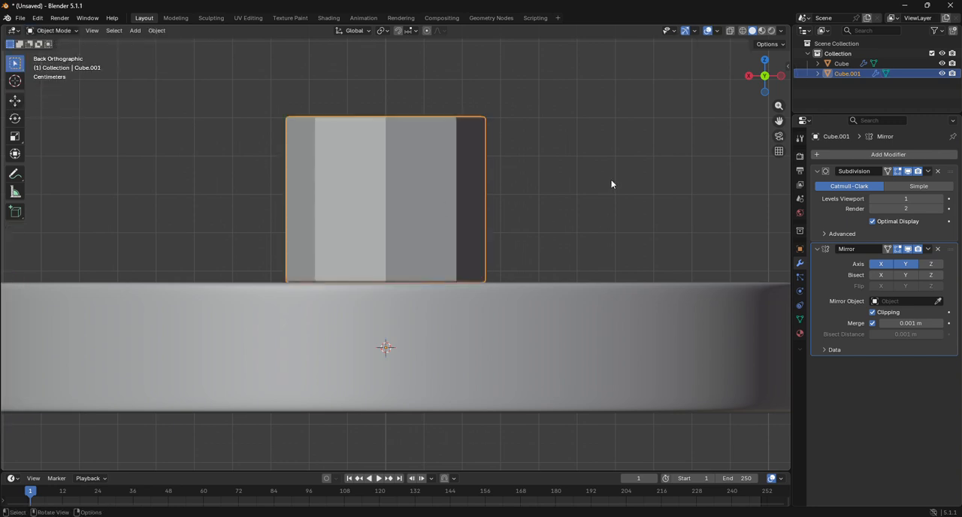
click(135, 30)
mouse_move(158, 42)
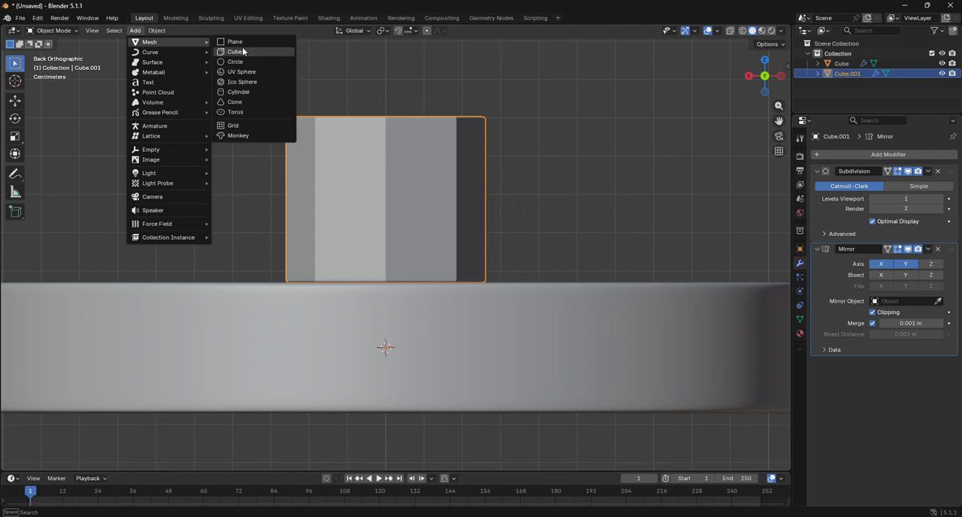
click(252, 92)
scroll(224, 322, down, 5)
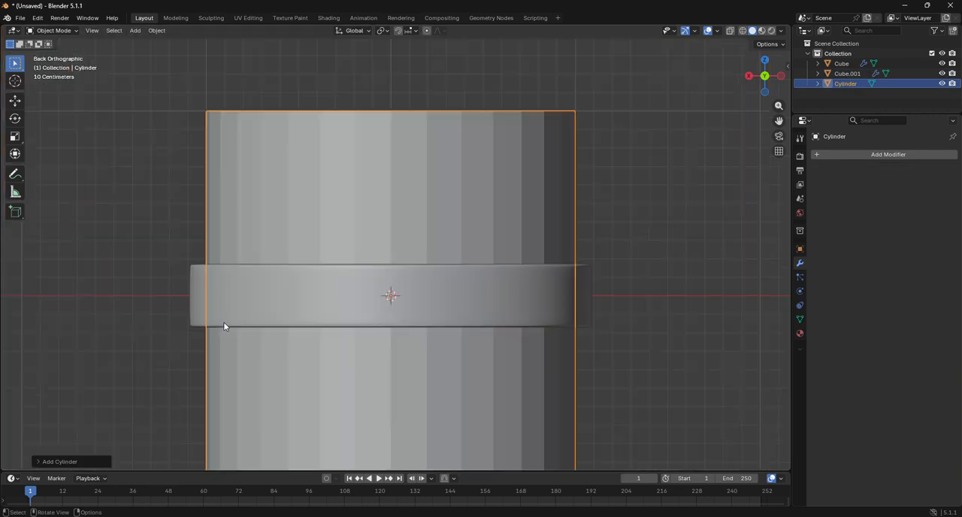
click(60, 462)
drag(138, 343, 75, 343)
click(163, 343)
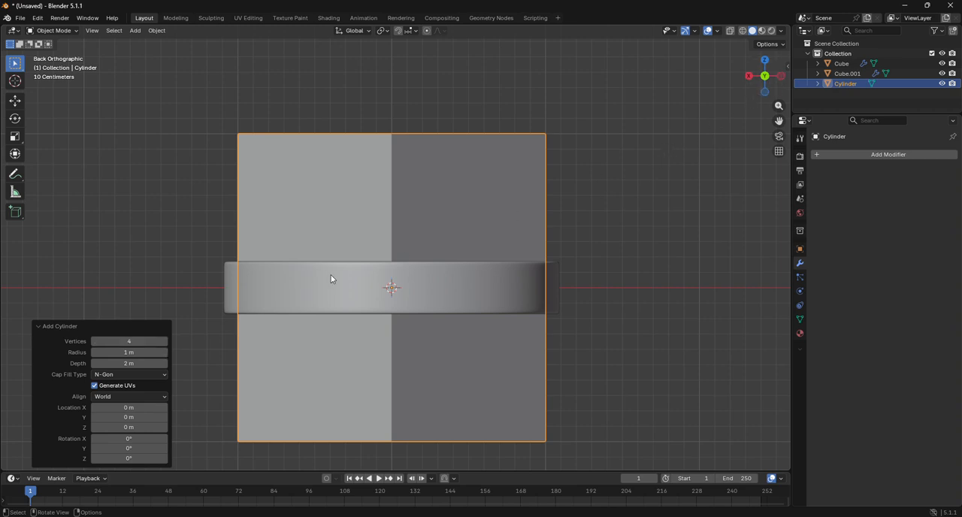
Step: In Edit Mode, rotate the four-sided cylinder's whole mesh by -90° in the left view so it lies along the Y axis
click(759, 81)
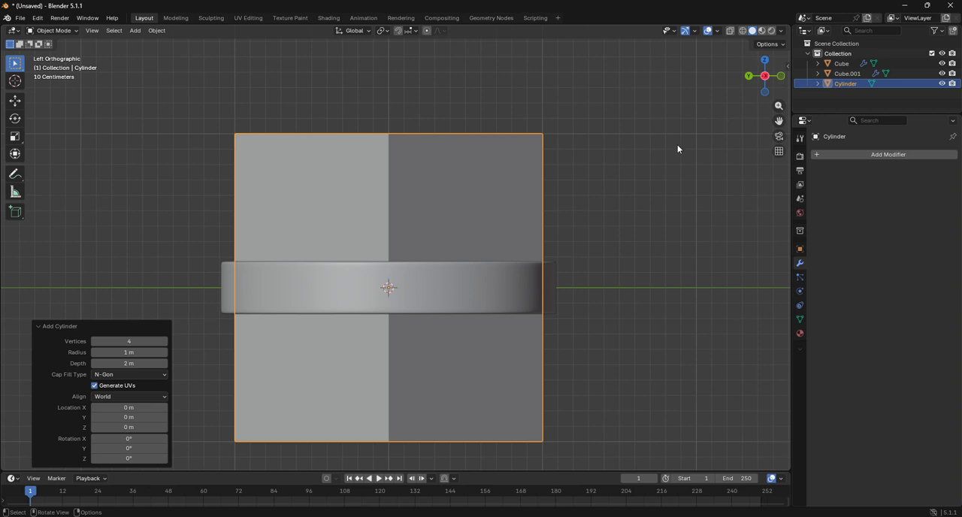
click(65, 32)
click(65, 53)
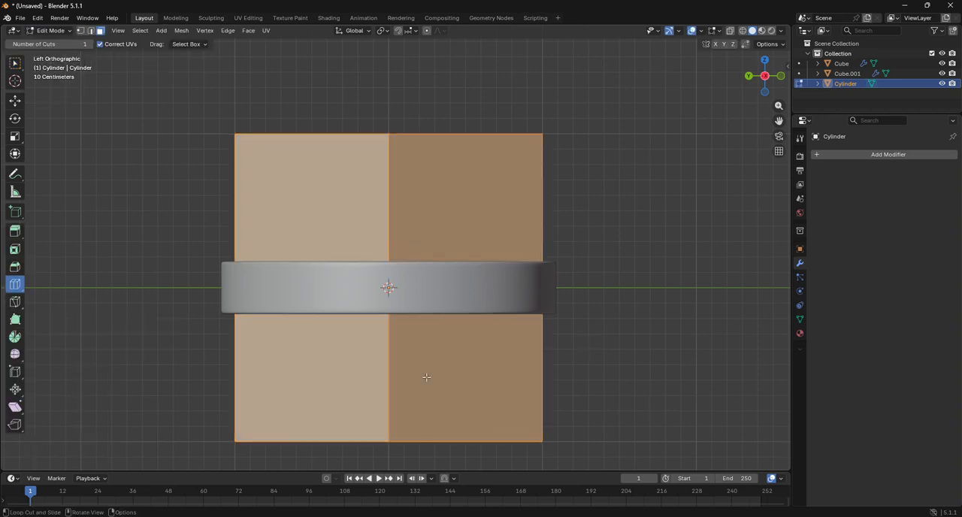
key(r)
click(558, 212)
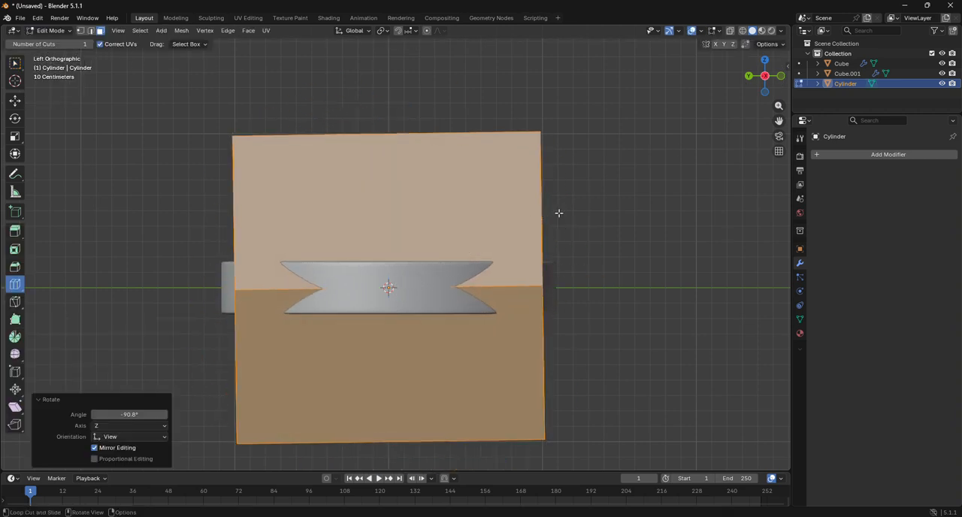
click(121, 414)
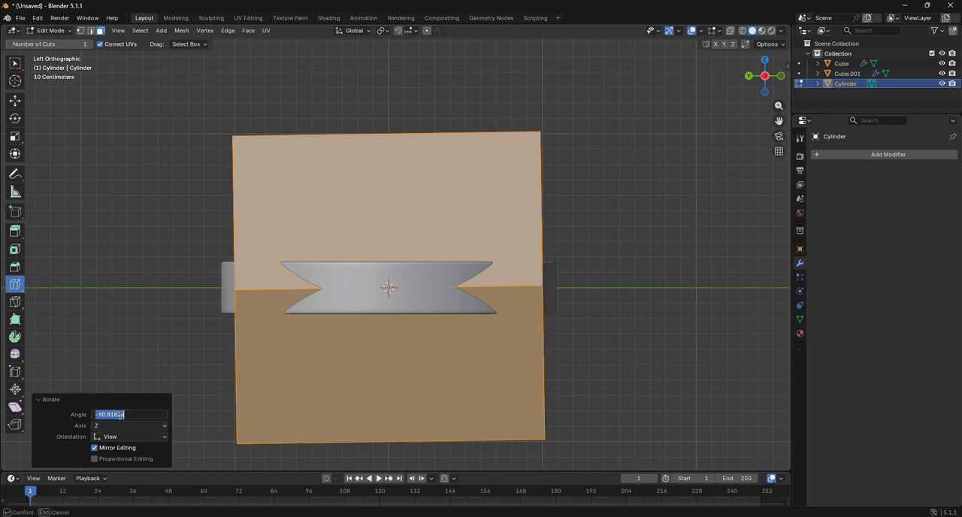
text(-90)
key(Return)
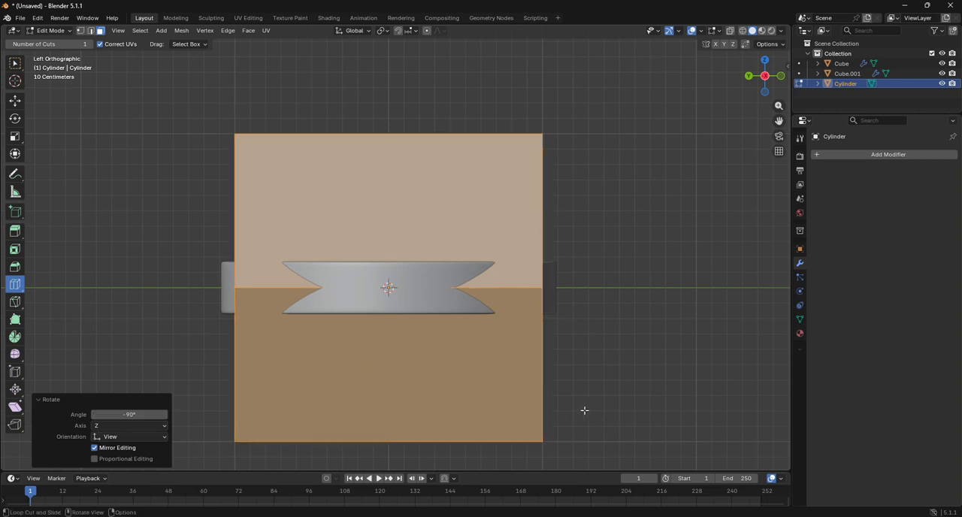
Step: Scale the four-sided cylinder's mesh down by about 0.310 and again by 0.547, and move it up along Z by about 0.3 m
click(15, 100)
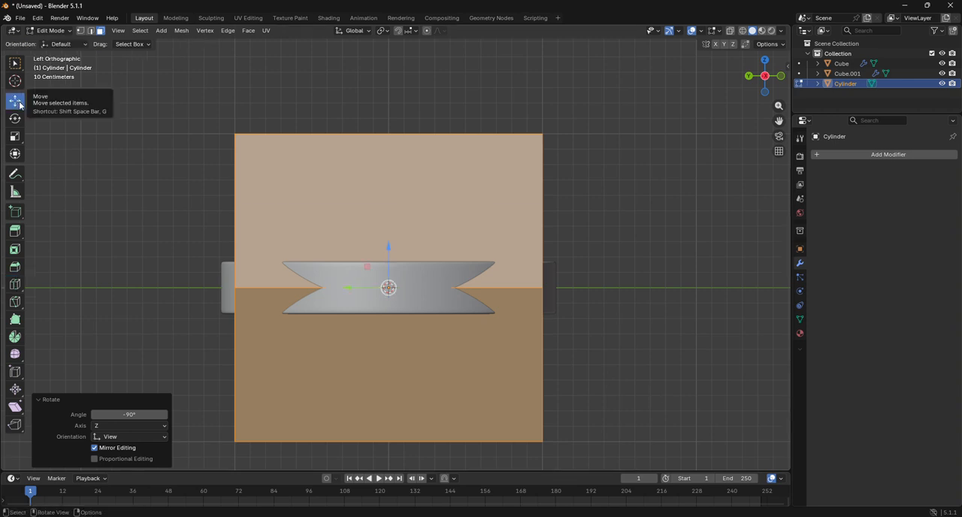
key(s)
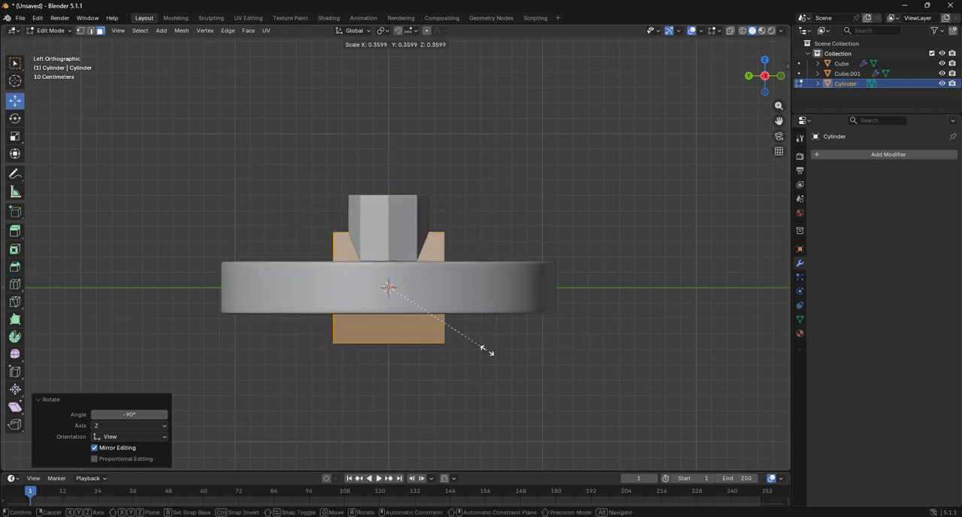
click(474, 342)
key(s)
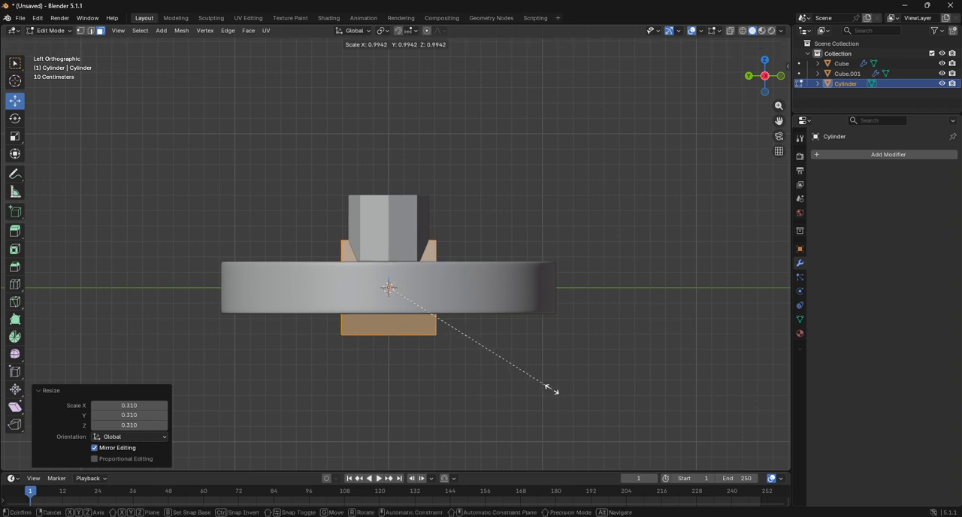
click(475, 351)
key(g)
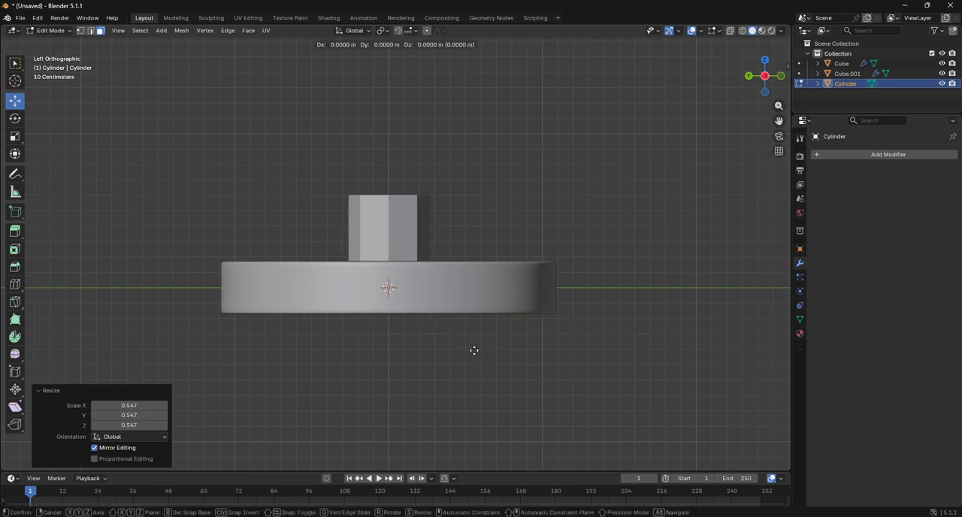
key(z)
click(476, 305)
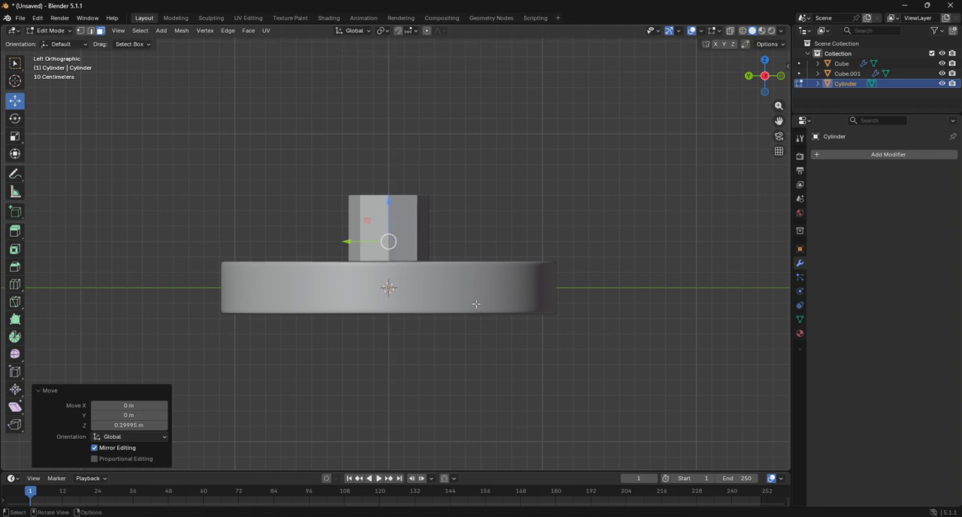
Step: In wireframe display, scale the four-sided mesh by about 0.499 and raise it along Z by about 0.071 m inside the small cylinder
click(743, 30)
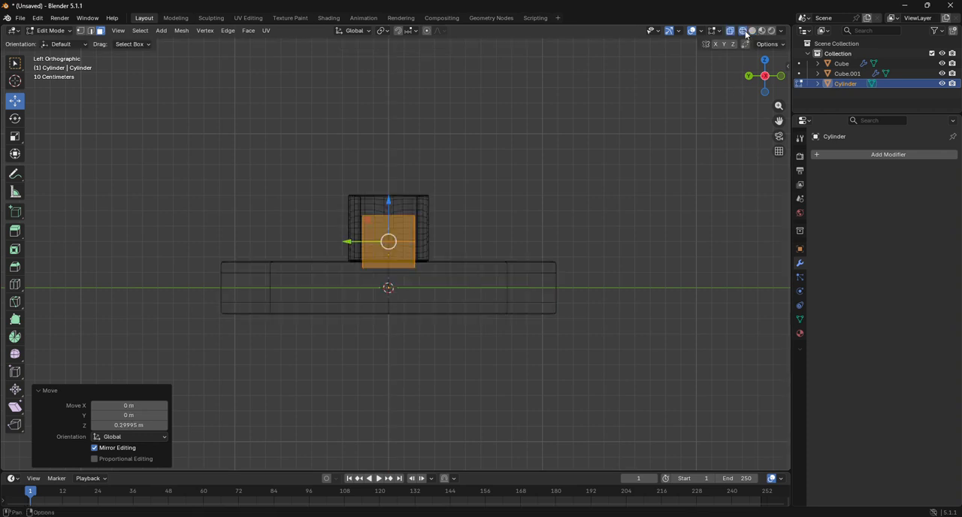
scroll(418, 149, up, 6)
key(s)
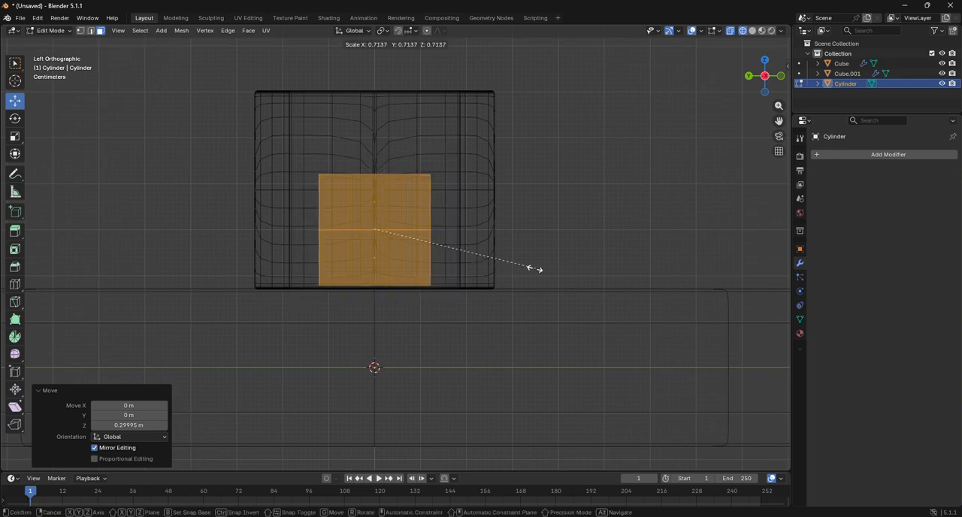
click(489, 253)
key(ctrl+KP_1)
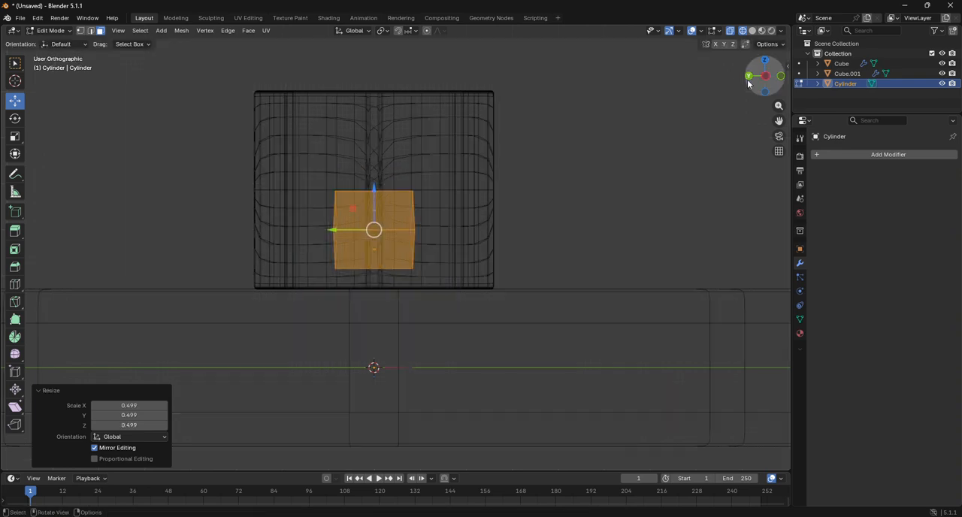
drag(383, 197, 382, 165)
scroll(388, 197, up, 4)
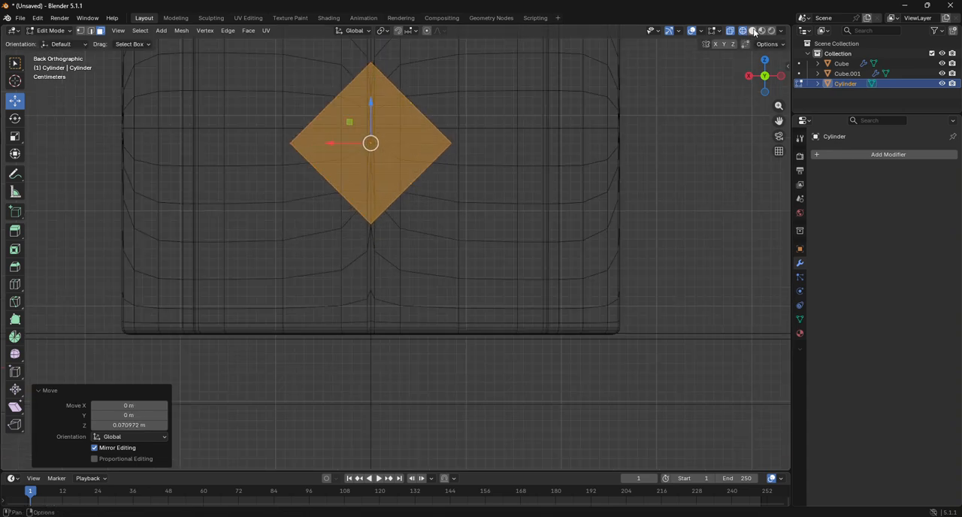
Step: Stretch the four-sided mesh along Y by about 4.02 so it passes through the small cylinder, and return to Object Mode in solid shading
drag(779, 78, 784, 81)
click(782, 78)
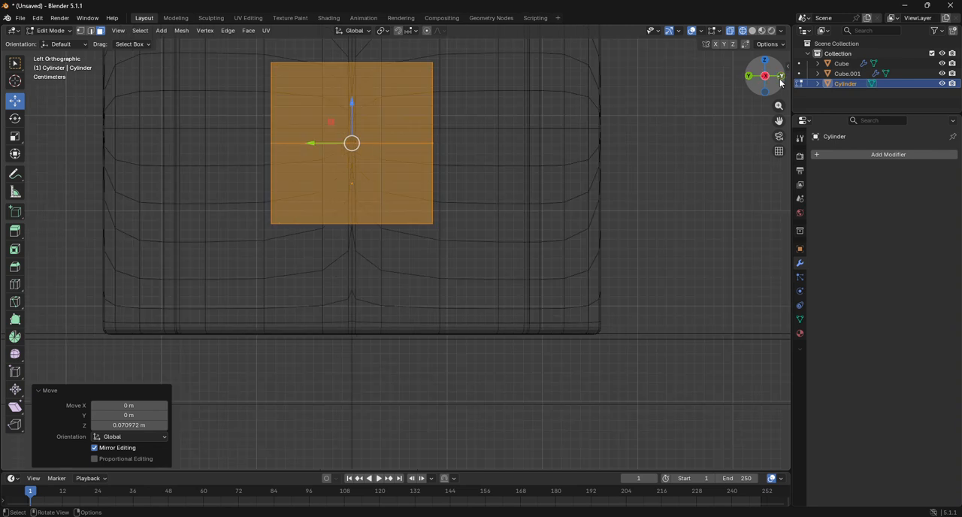
key(s)
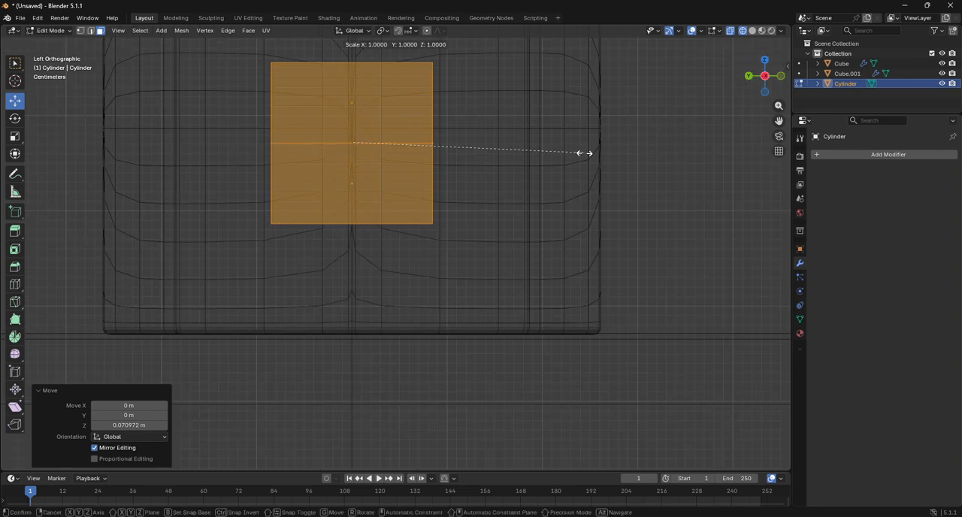
key(y)
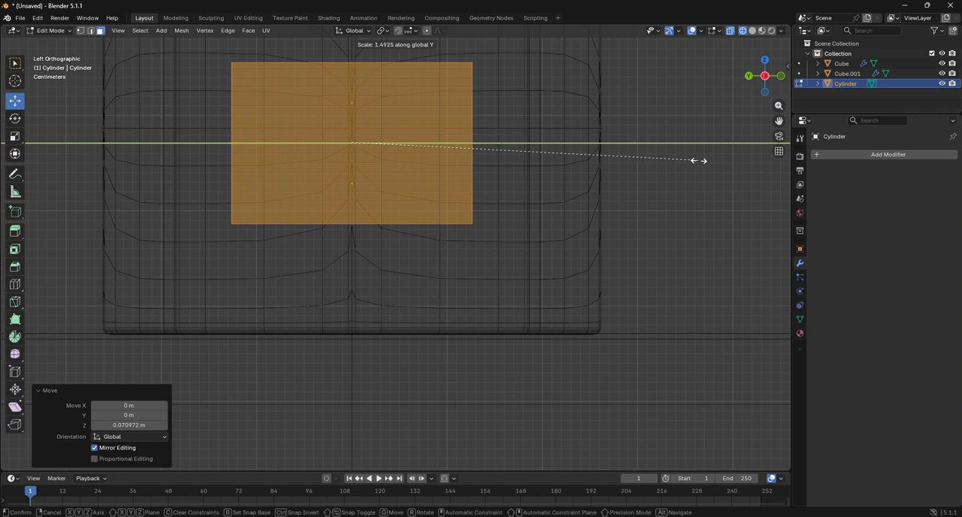
click(502, 170)
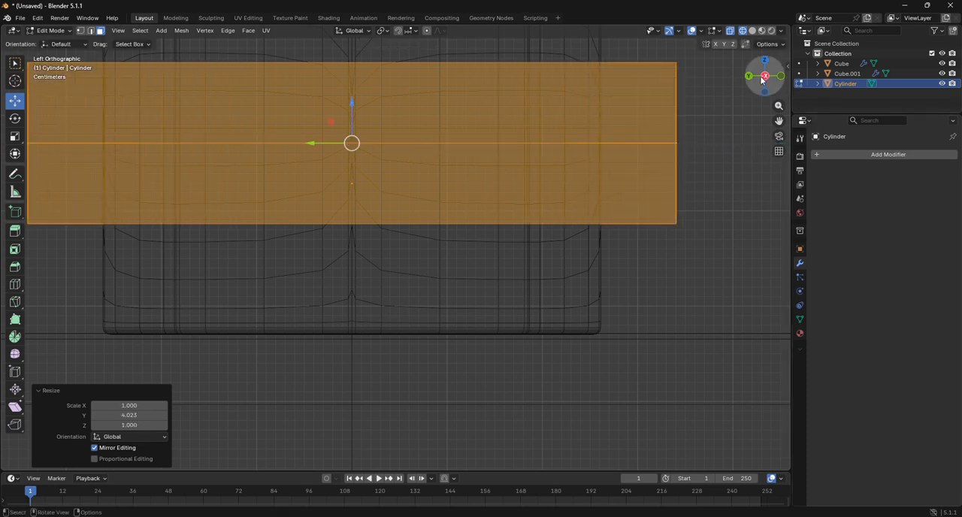
key(shift+z)
drag(760, 75, 525, 179)
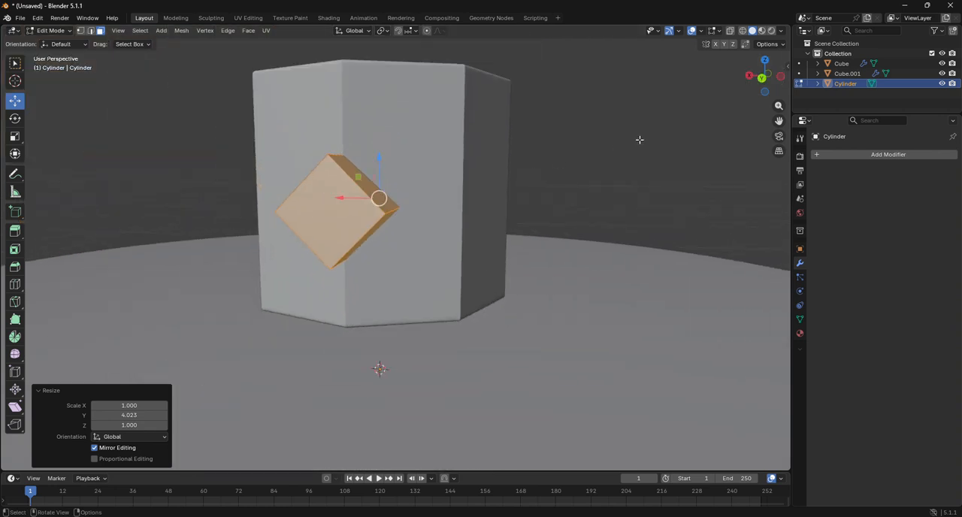
click(762, 77)
click(50, 30)
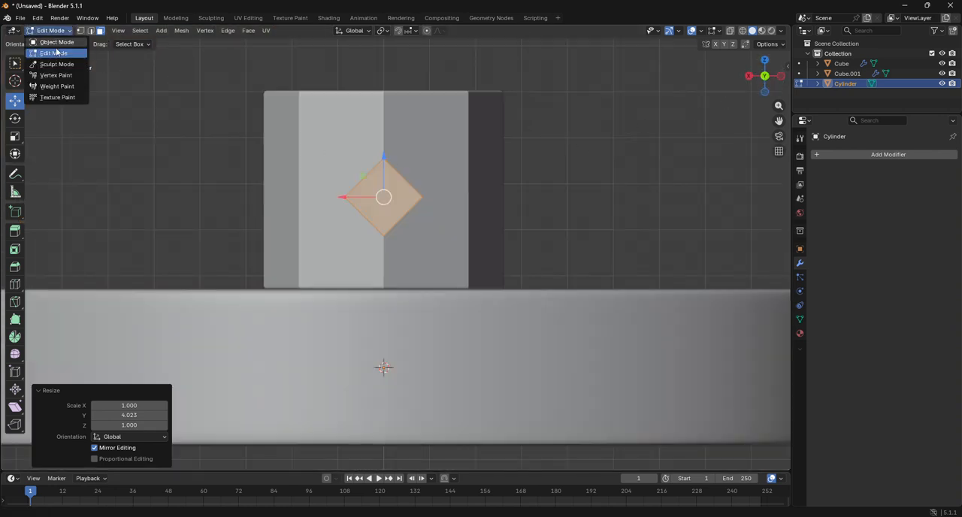
click(57, 43)
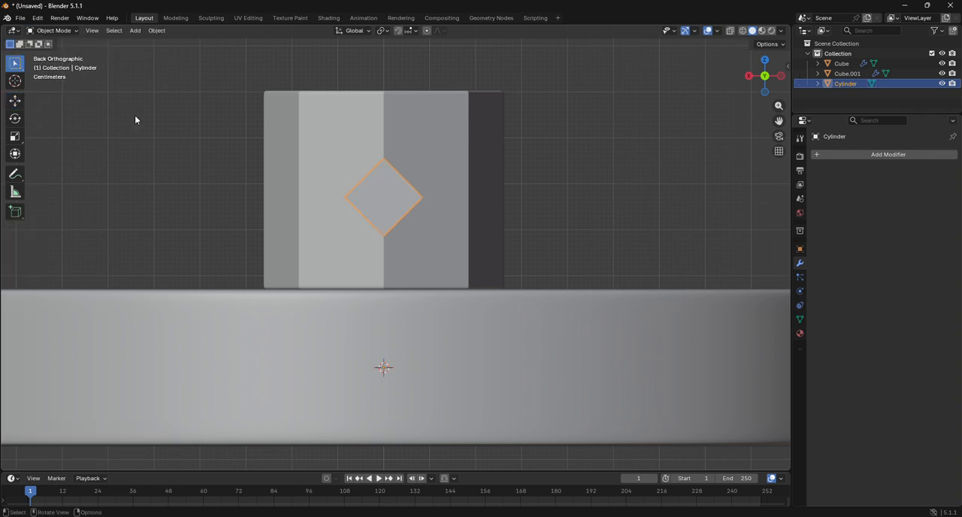
Step: Examine in Edit Mode how the small mirrored cylinder's edge loops line up with the diamond-shaped bar end, and return to Object Mode
click(246, 157)
click(287, 160)
click(54, 30)
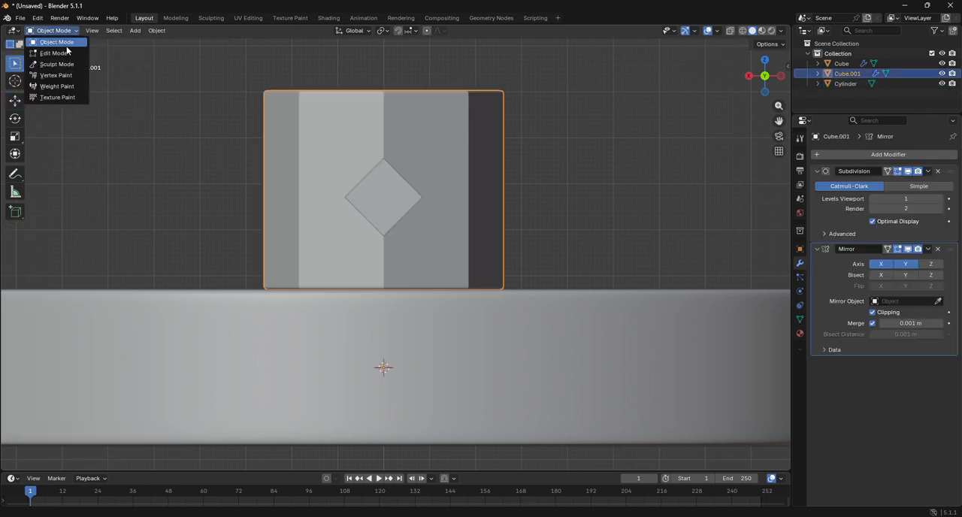
click(54, 52)
key(alt+a)
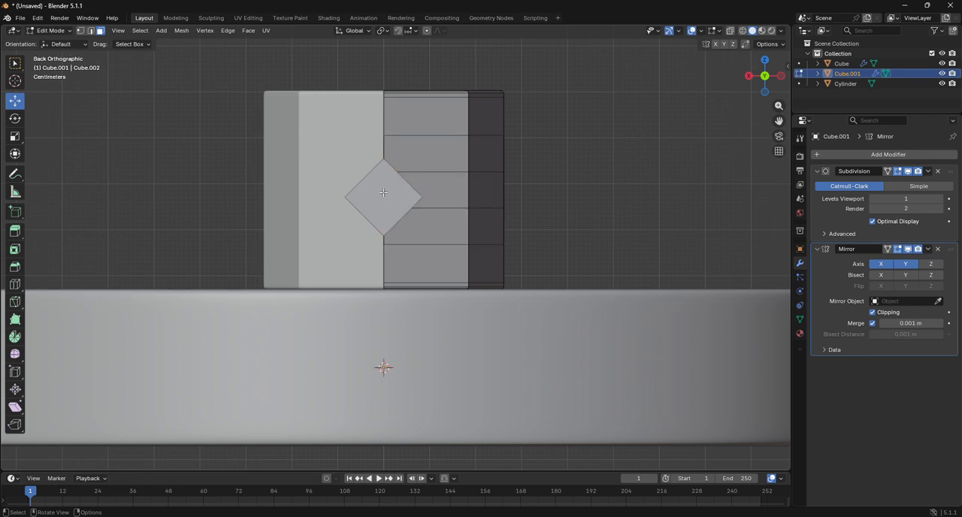
scroll(401, 196, up, 2)
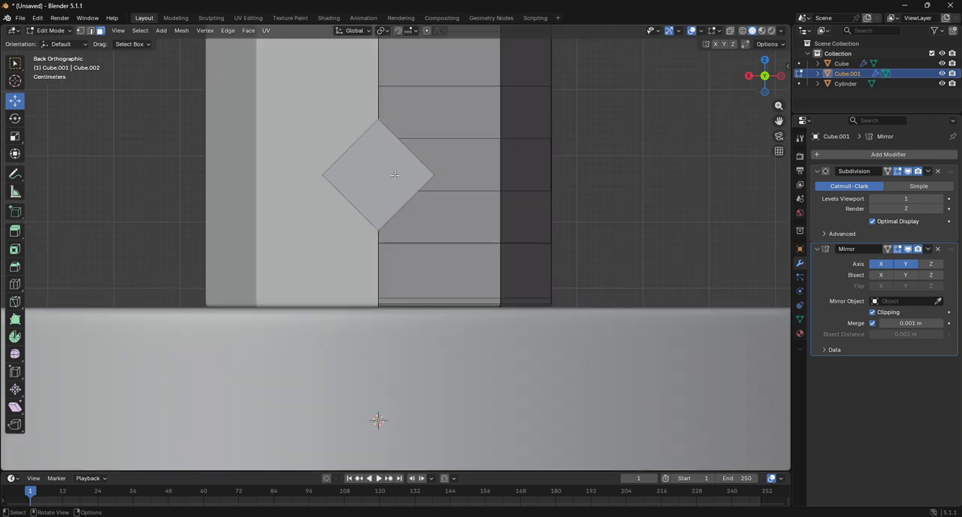
click(53, 30)
click(55, 42)
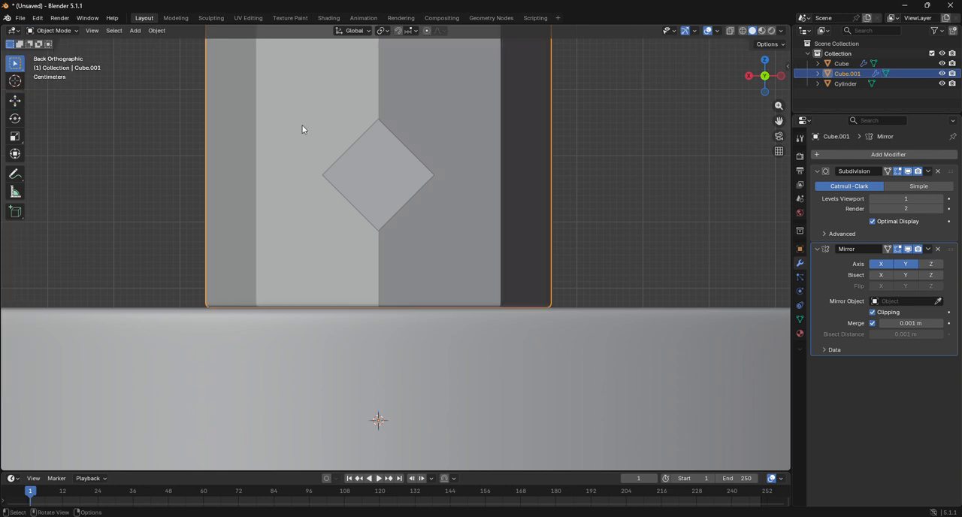
Step: In Edit Mode on the four-sided bar, add two crossing centred loop cuts that divide its diamond-shaped end into four
click(396, 176)
click(53, 30)
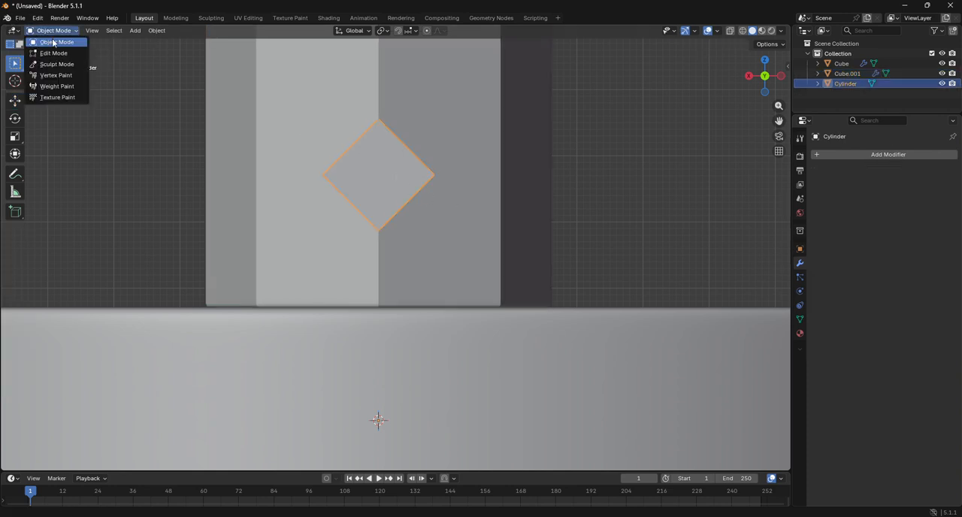
click(54, 54)
click(15, 283)
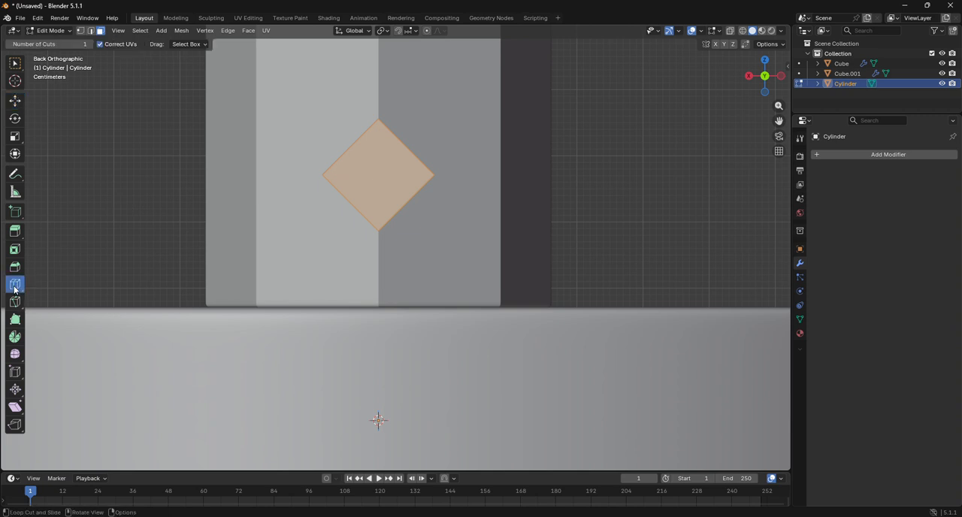
click(330, 141)
click(349, 194)
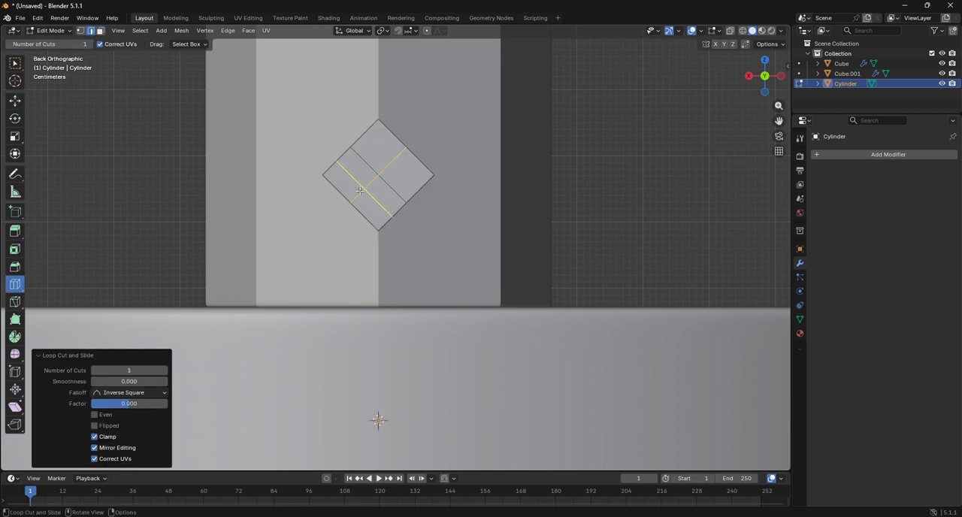
Step: In vertex selection, select the outer edges of the bar's diamond-shaped back end, round them with To Sphere at factor 1, and switch to front view
click(12, 107)
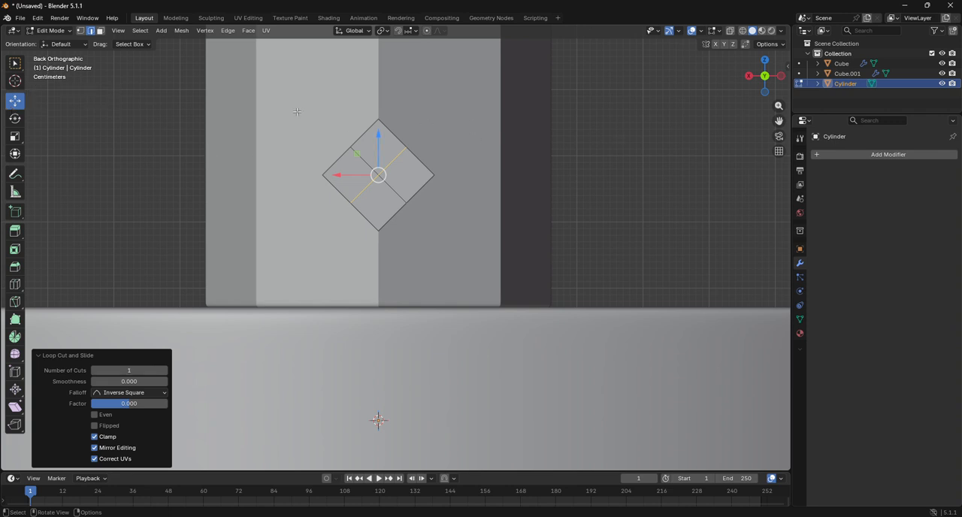
key(1)
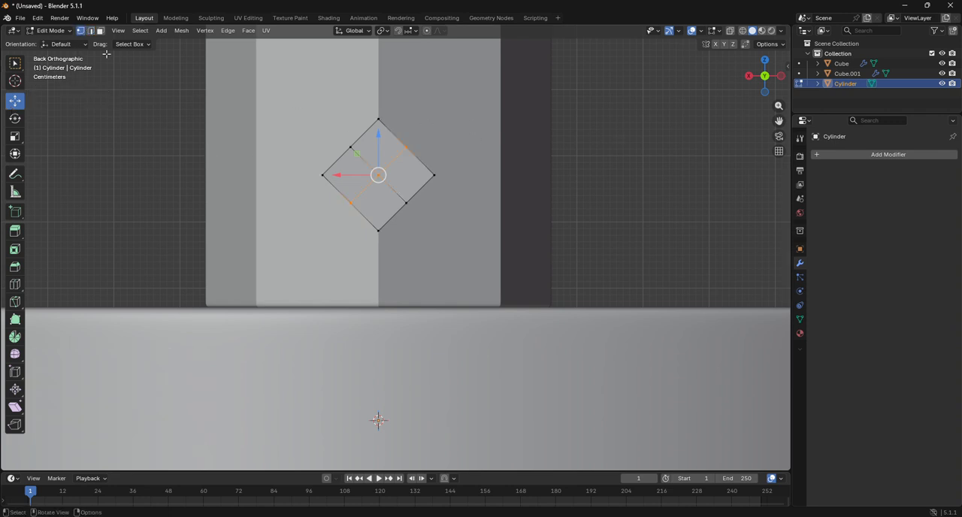
alt+click(344, 156)
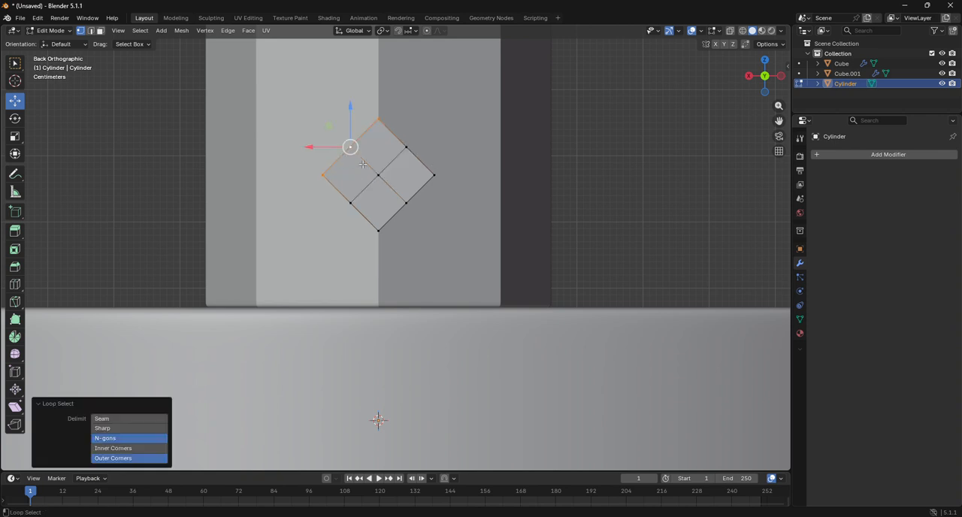
alt+shift+click(420, 159)
alt+shift+click(391, 226)
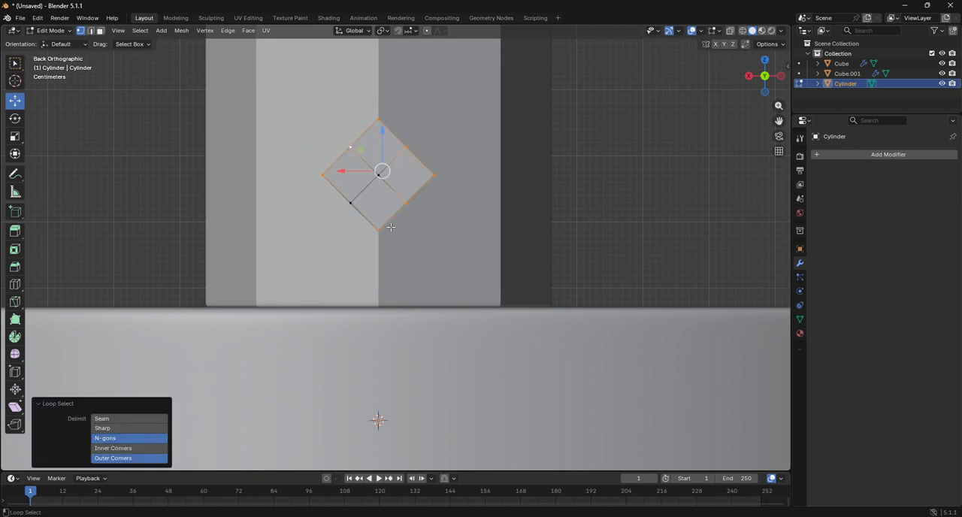
alt+shift+click(355, 216)
key(shift+alt+s)
key(1)
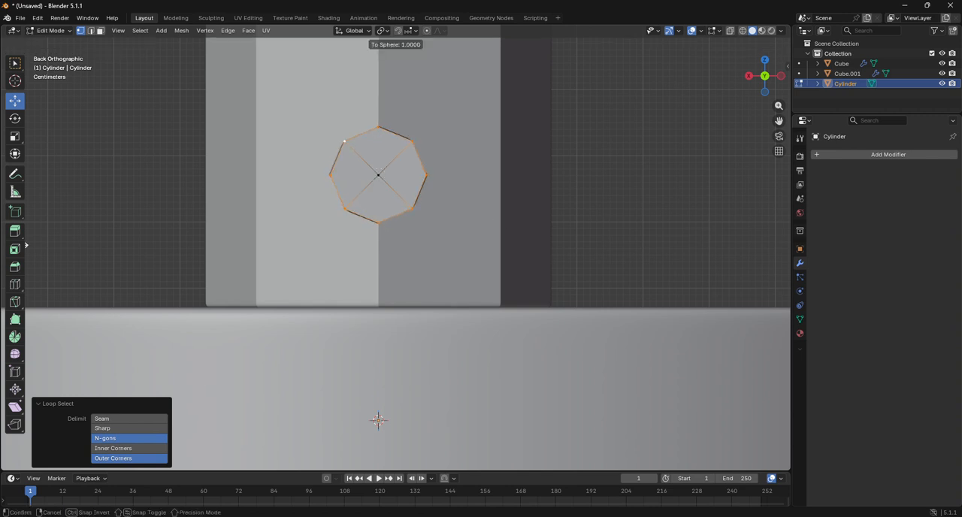
key(Return)
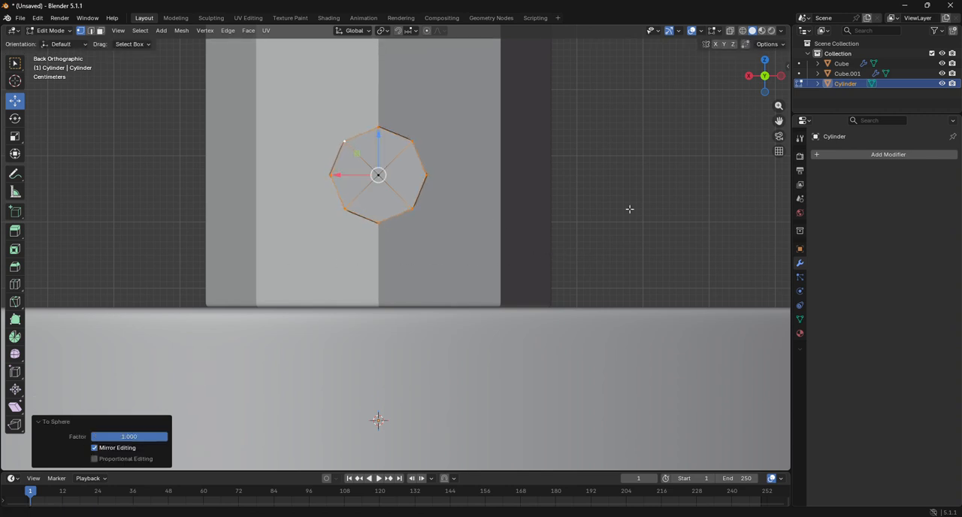
click(782, 76)
click(782, 77)
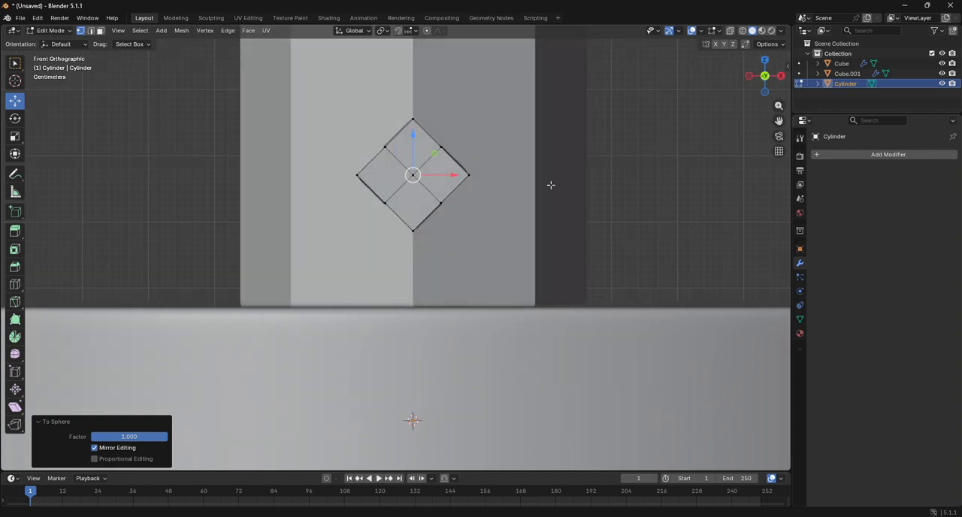
Step: Select the outer edges of the bar's diamond-shaped front end and round them with To Sphere at factor 1
alt+click(455, 160)
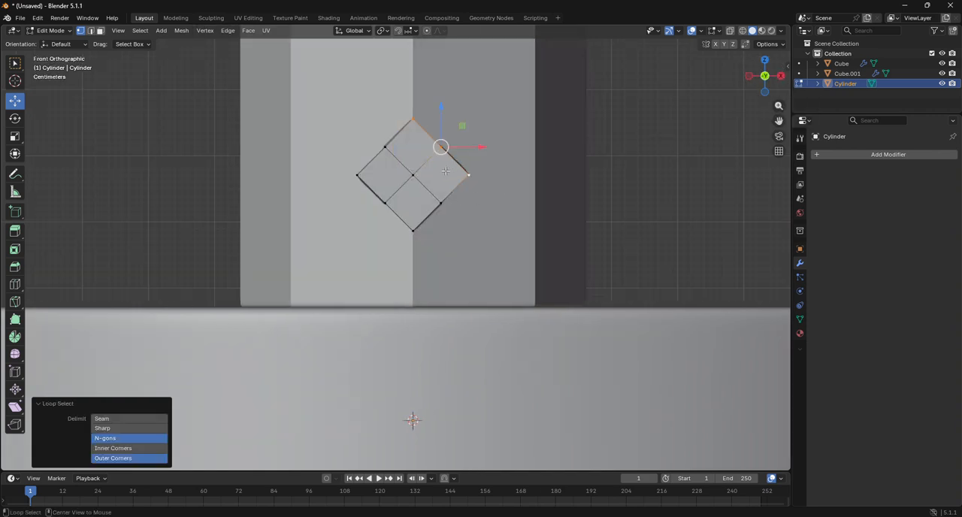
alt+shift+click(374, 165)
alt+shift+click(407, 219)
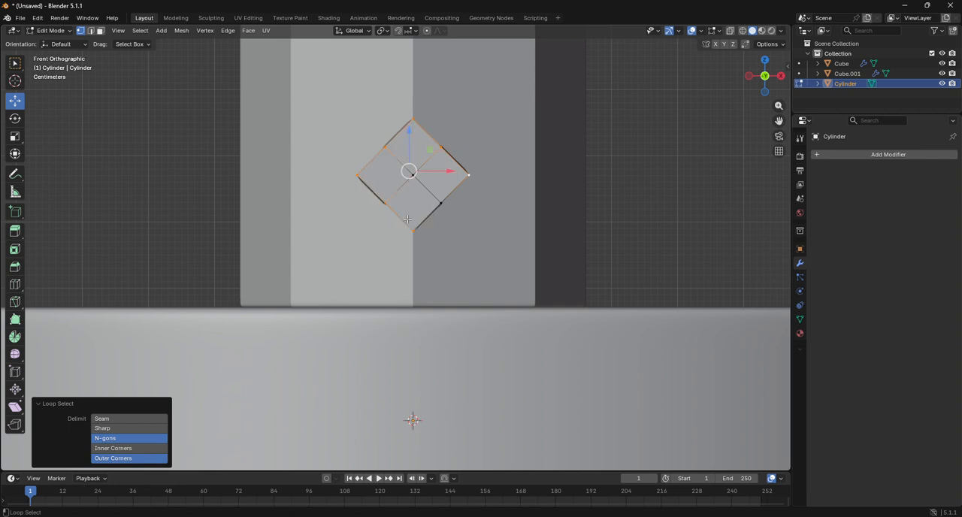
alt+shift+click(428, 209)
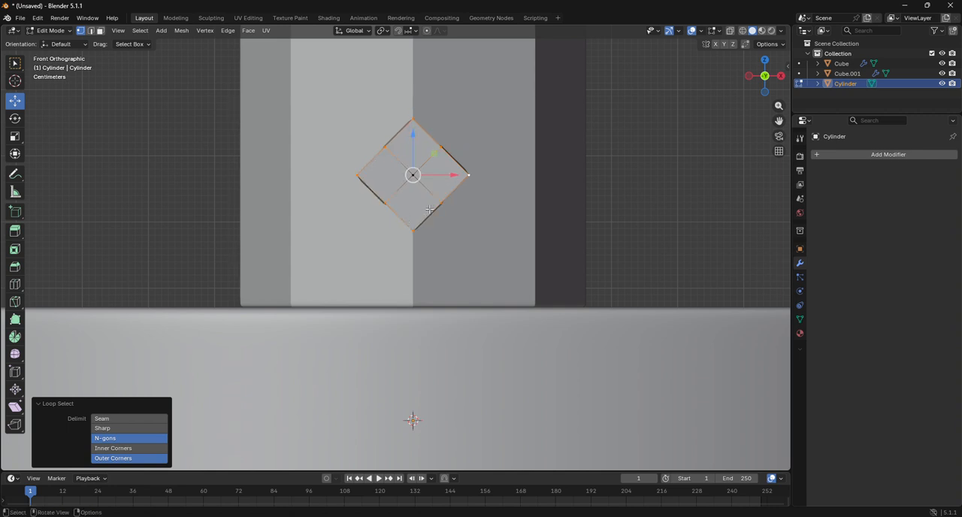
key(shift+alt+s)
click(594, 262)
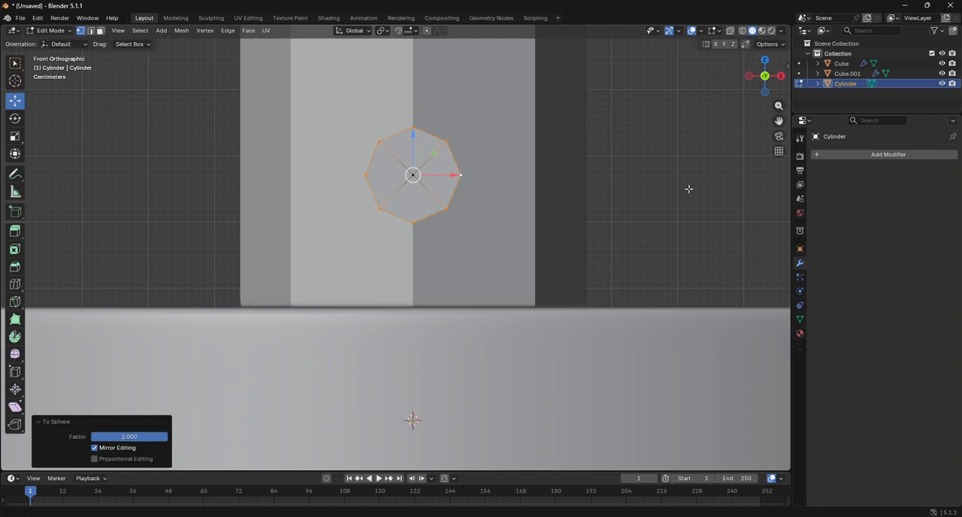
Step: From the back view, scale the entire rounded bar up by about 1.586 in wireframe and return to Object Mode
click(749, 76)
click(750, 76)
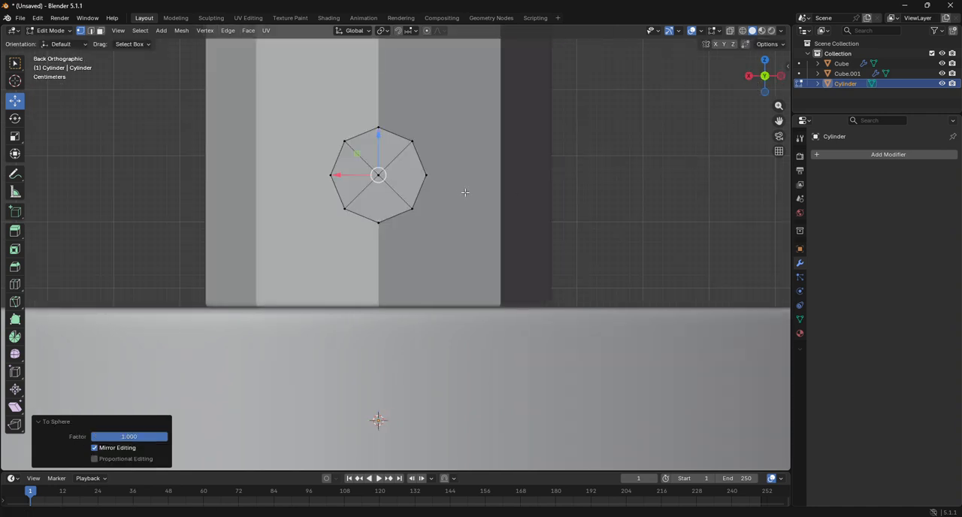
key(a)
key(shift+z)
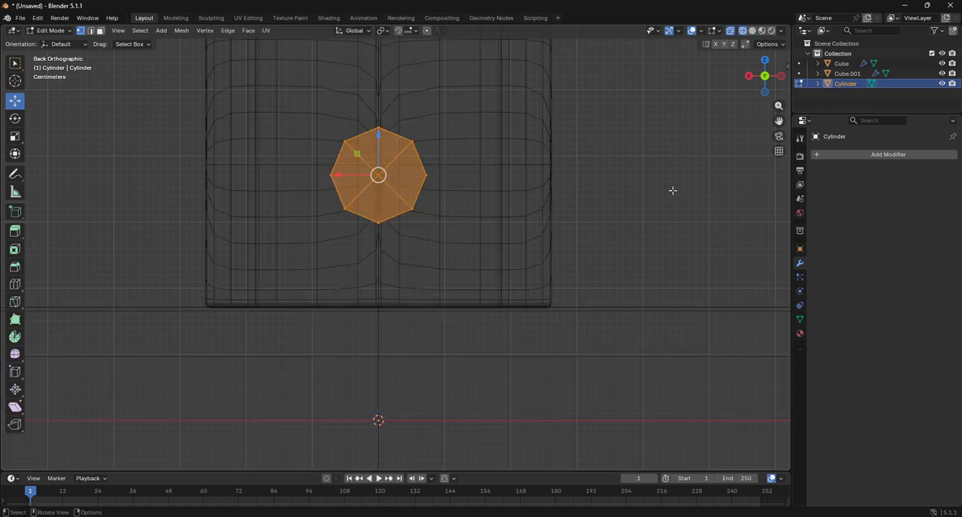
key(s)
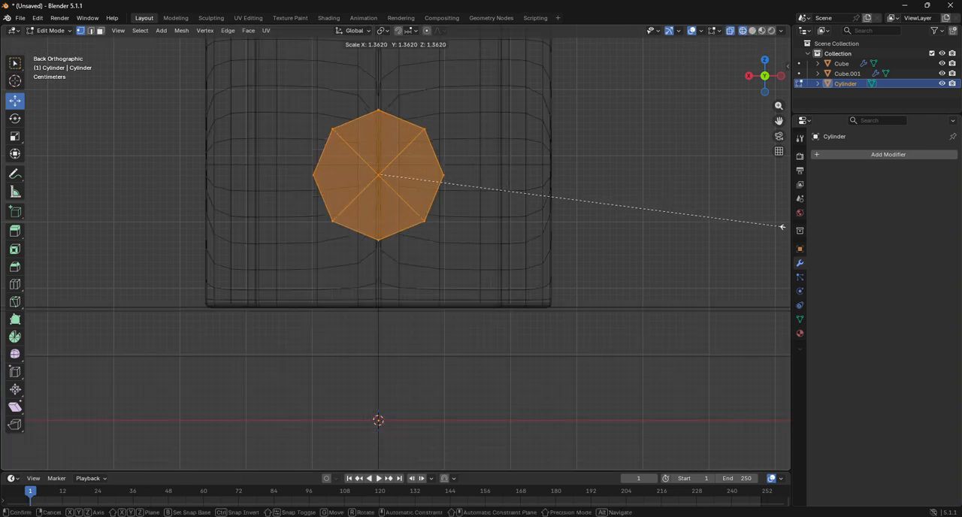
click(60, 236)
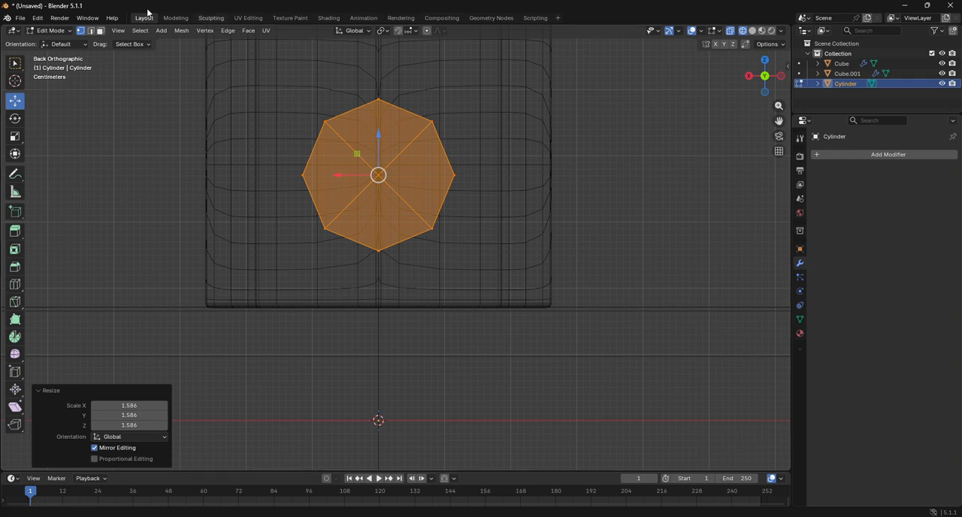
click(67, 32)
click(67, 42)
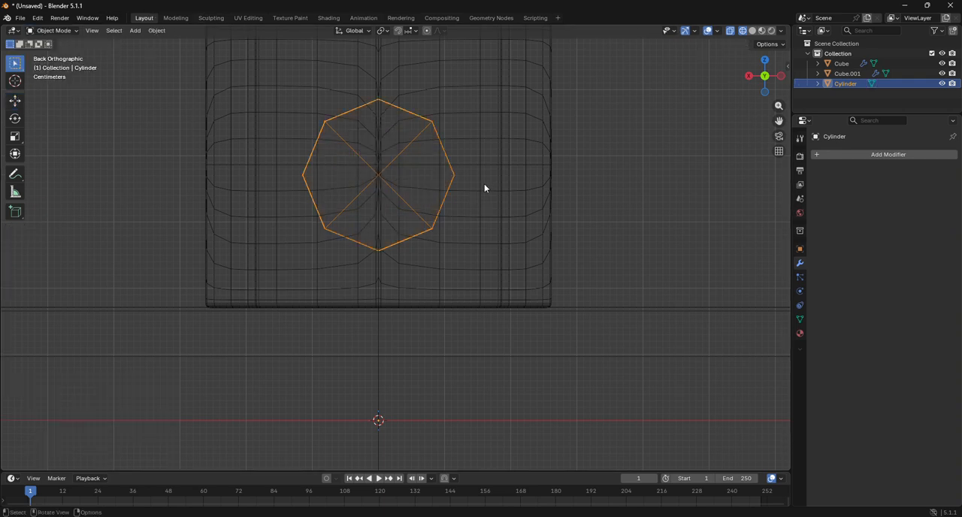
Step: Examine in Edit Mode, with solid shading, how the small mirrored cylinder's edge loops line up with the octagonal bar end, and return to Object Mode
click(484, 188)
click(64, 32)
click(62, 55)
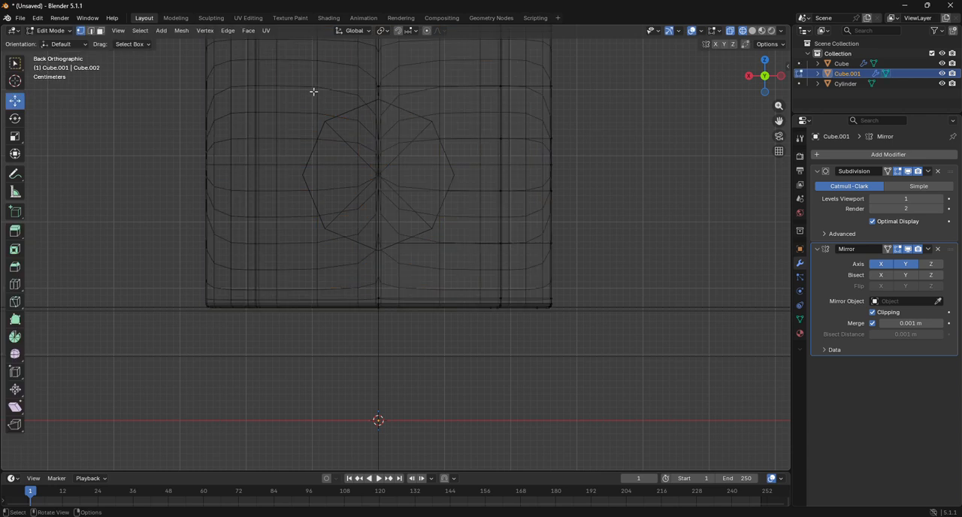
click(753, 30)
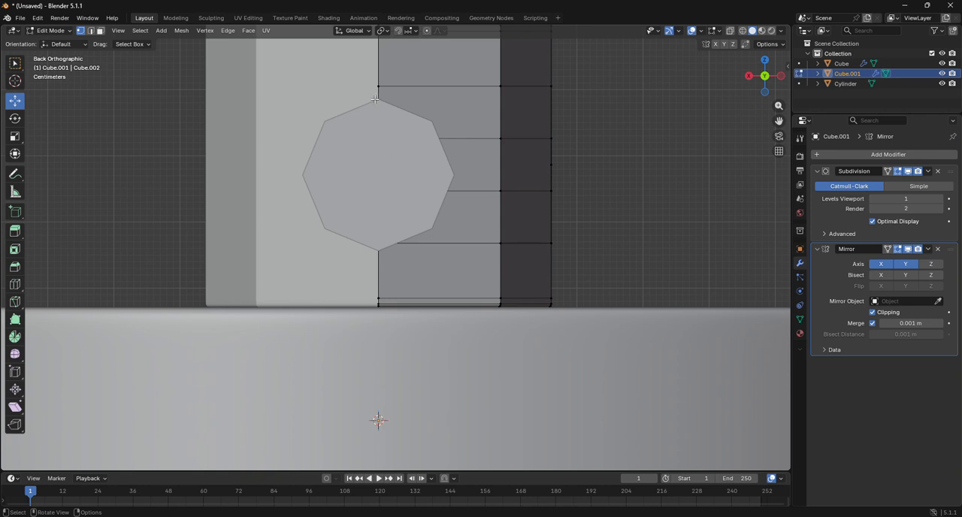
click(53, 31)
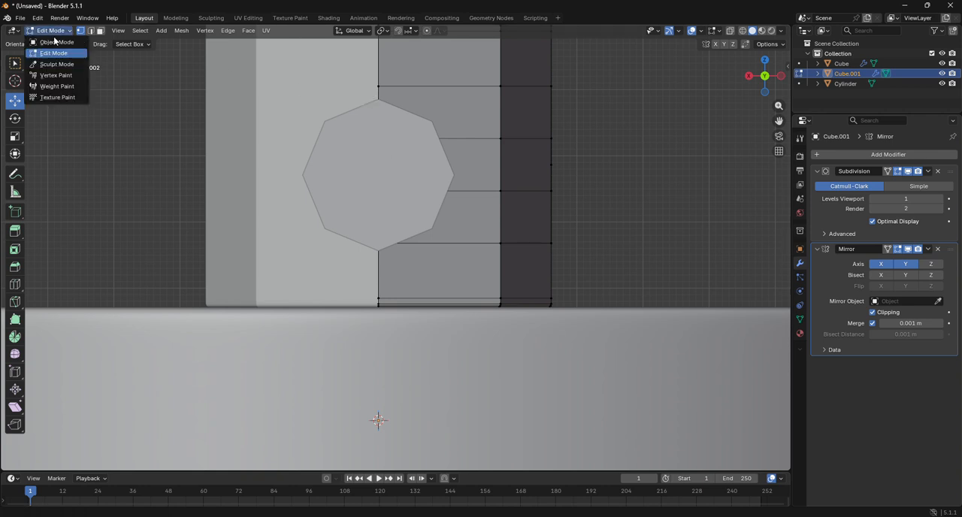
click(56, 42)
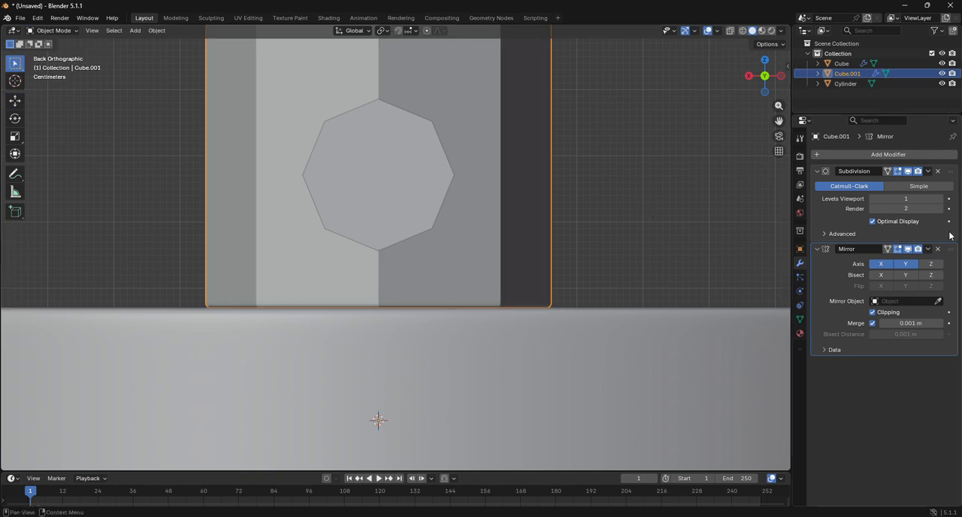
Step: Turn off the small mirrored cylinder's Subdivision modifier in the viewport, keeping Mirror shown, and check its edge loops in Edit Mode
click(911, 250)
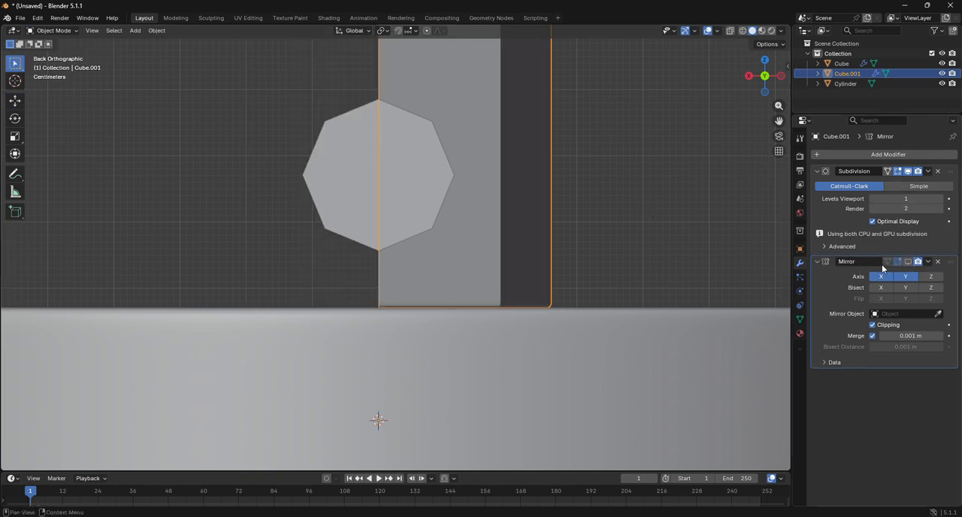
click(909, 261)
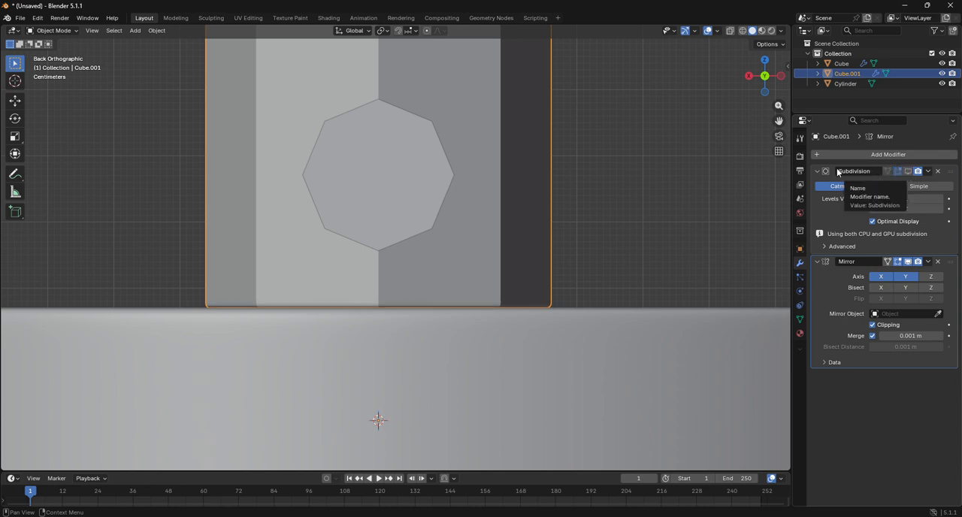
click(59, 31)
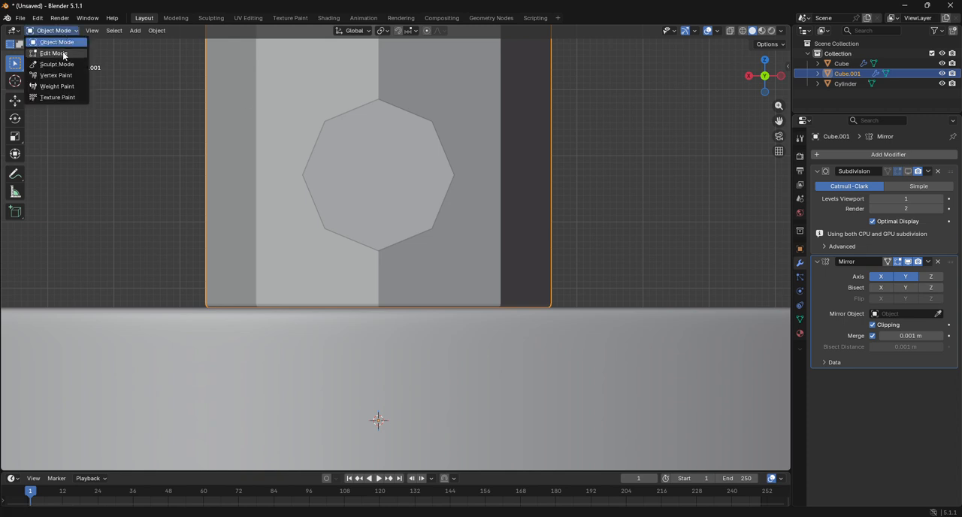
click(54, 54)
click(52, 31)
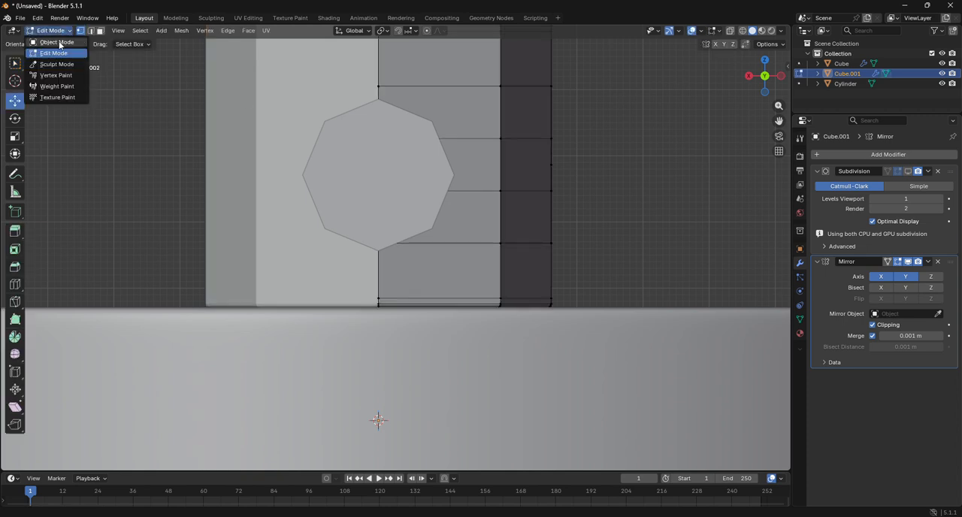
click(54, 42)
Step: In Edit Mode on the rounded bar, move the whole mesh up Z by about 0.0159 m and scale it to about 0.957
click(330, 184)
click(53, 31)
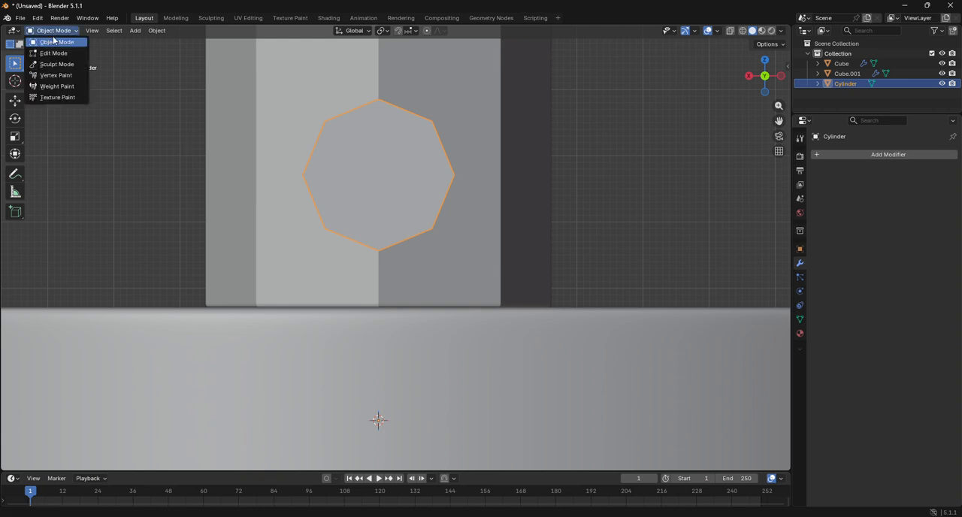
click(54, 53)
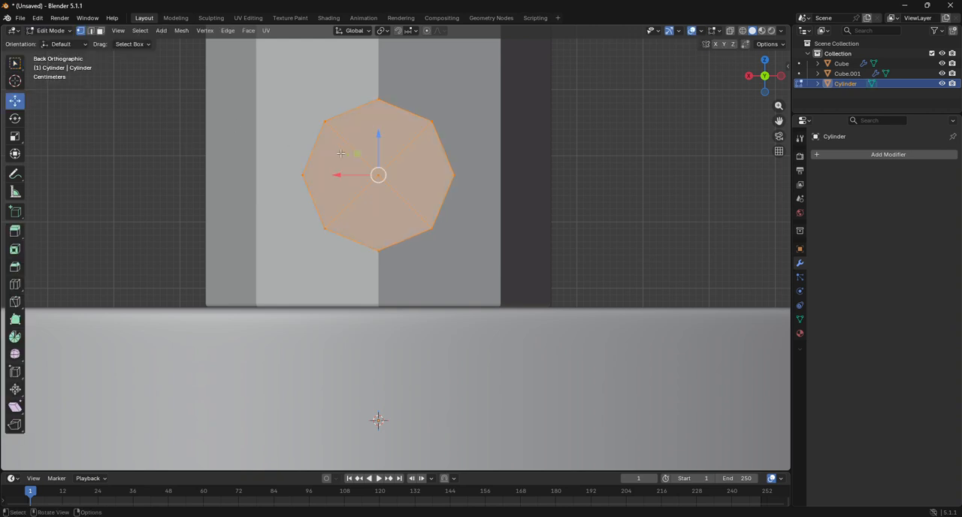
click(742, 30)
drag(379, 149, 381, 137)
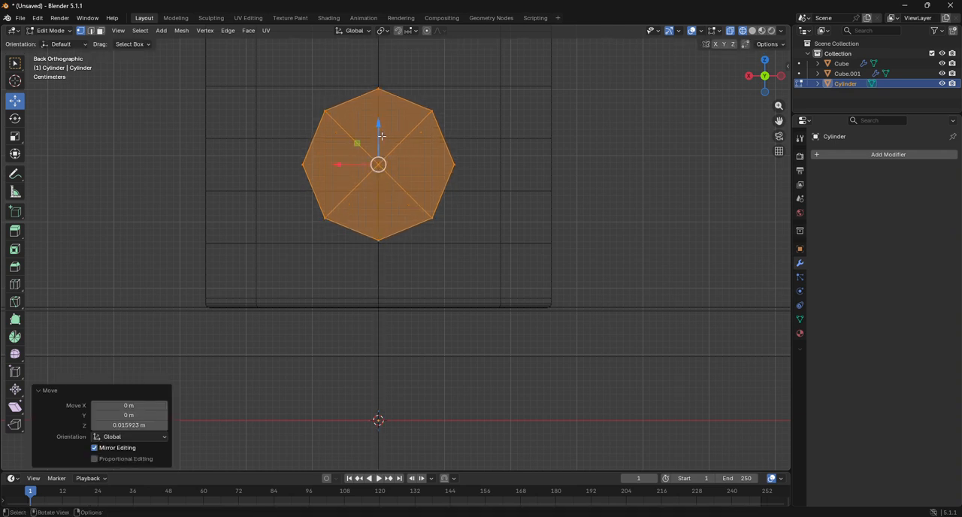
key(s)
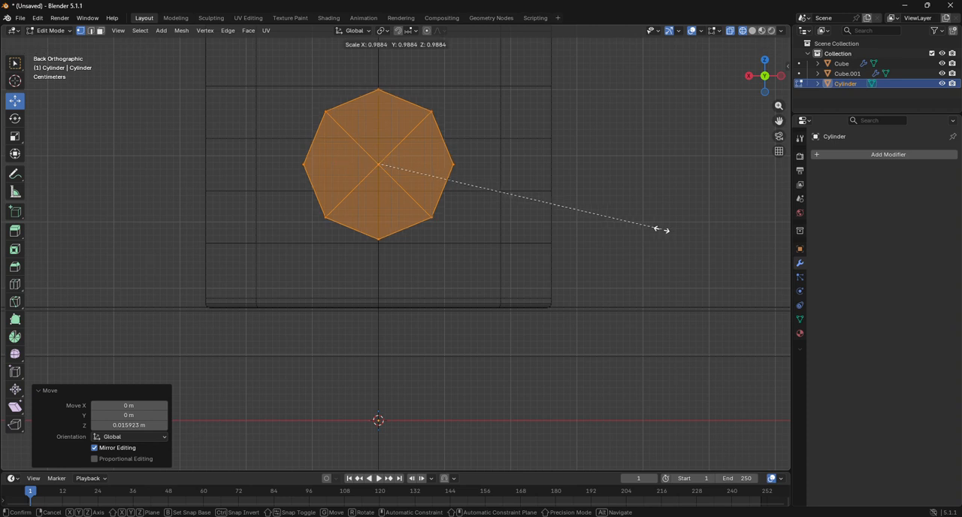
click(653, 225)
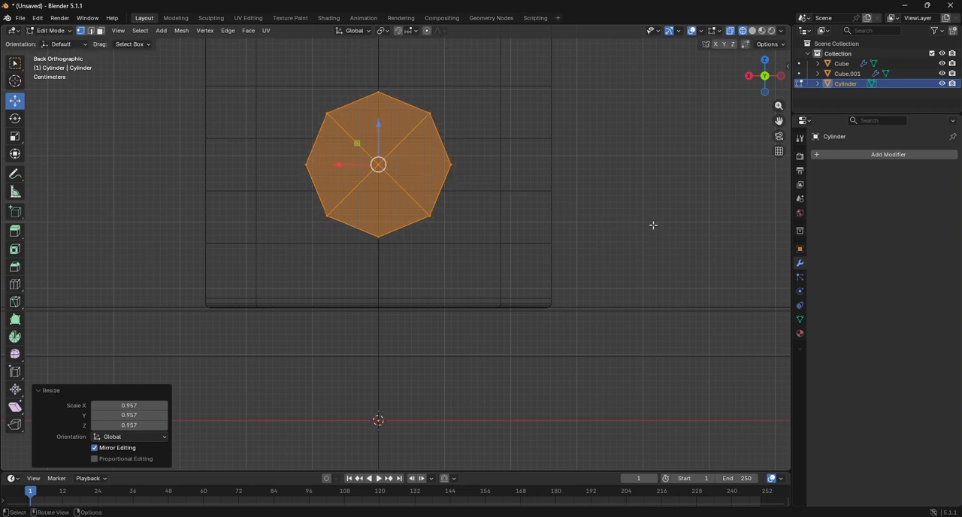
Step: In Edit Mode on the small mirrored cylinder, inset the three stacked faces around the bar end by about 0.0109 m, using solid shading
click(50, 30)
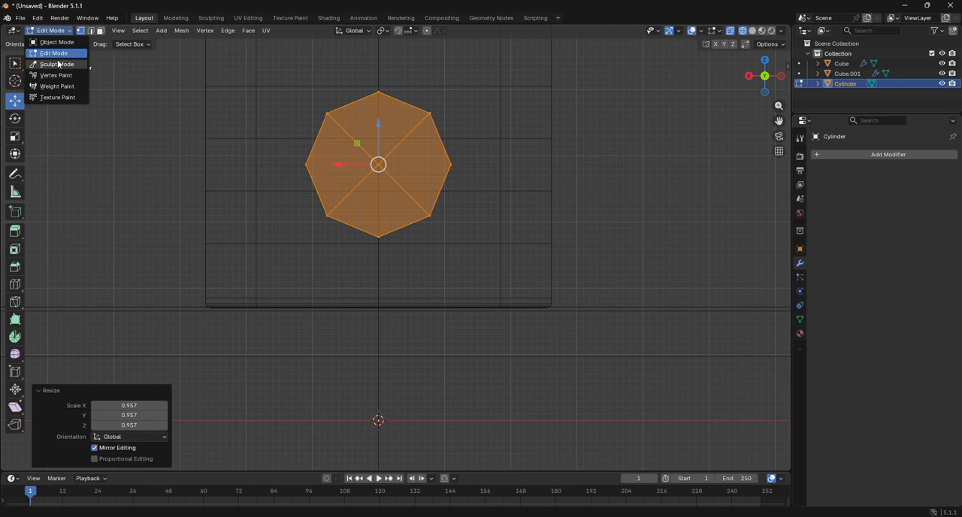
click(57, 43)
click(475, 148)
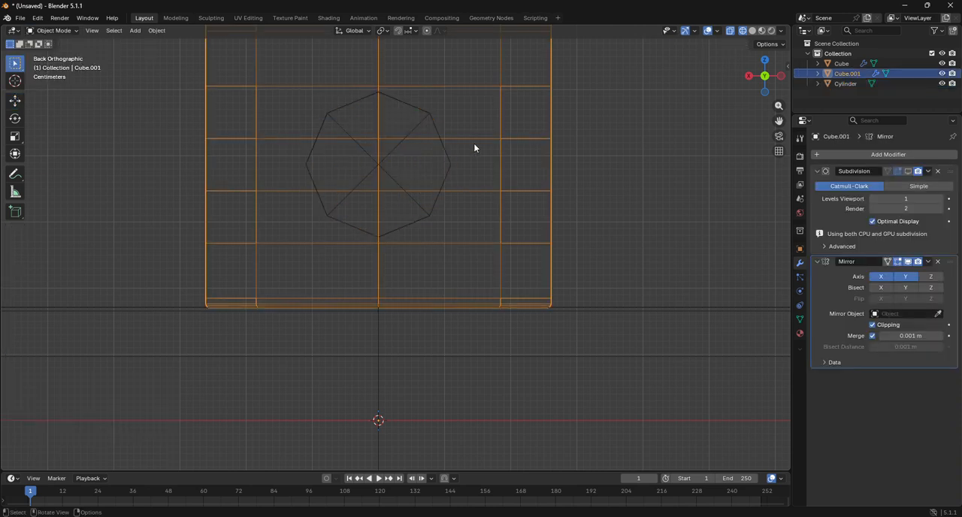
click(52, 31)
click(66, 54)
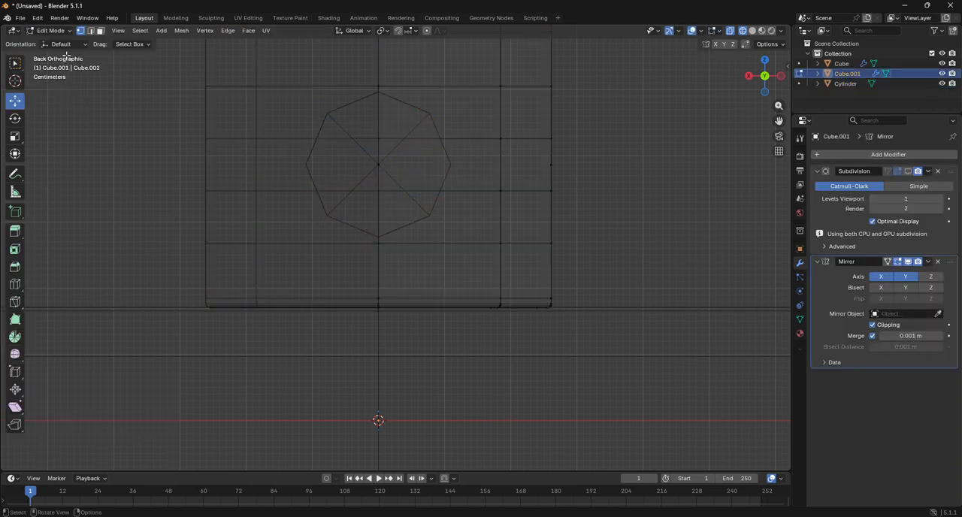
click(15, 250)
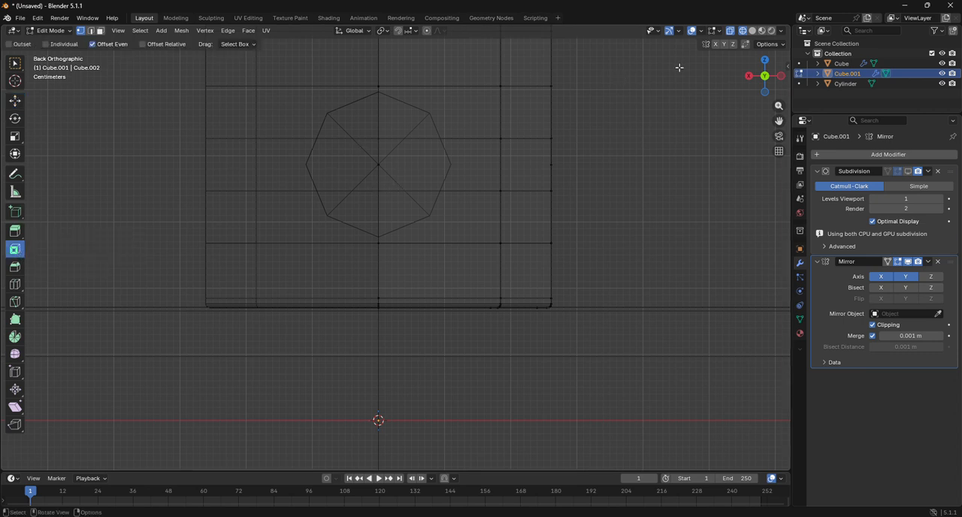
click(753, 31)
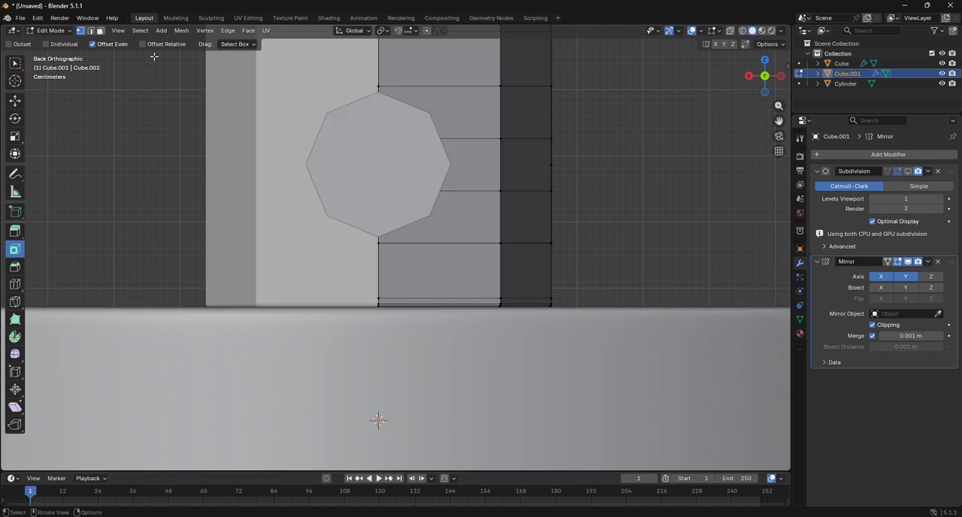
drag(445, 131, 465, 216)
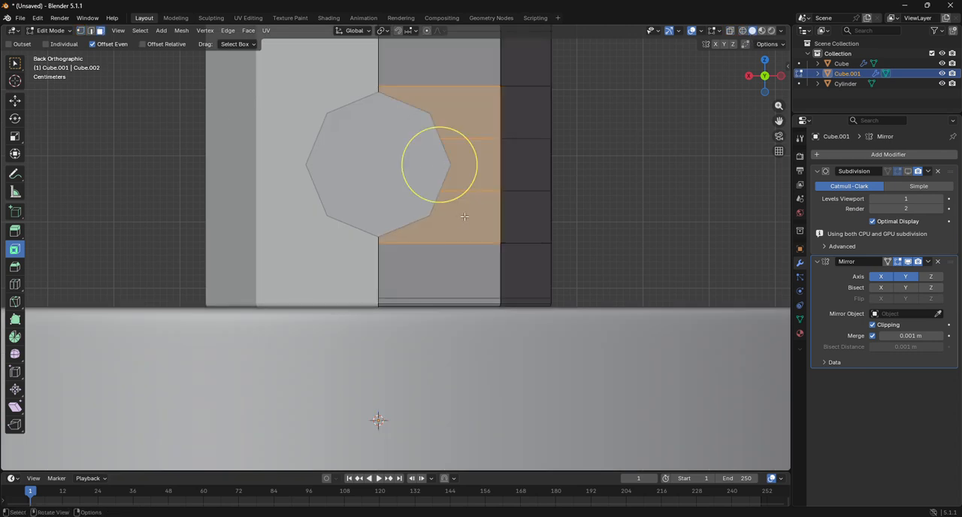
mouse_move(763, 75)
mouse_down()
mouse_move(744, 100)
mouse_move(762, 81)
mouse_up()
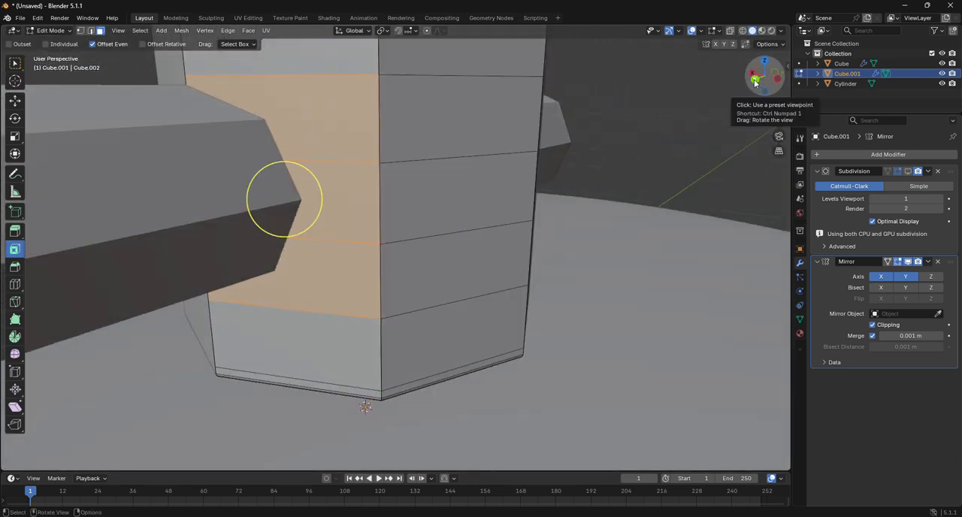
click(755, 80)
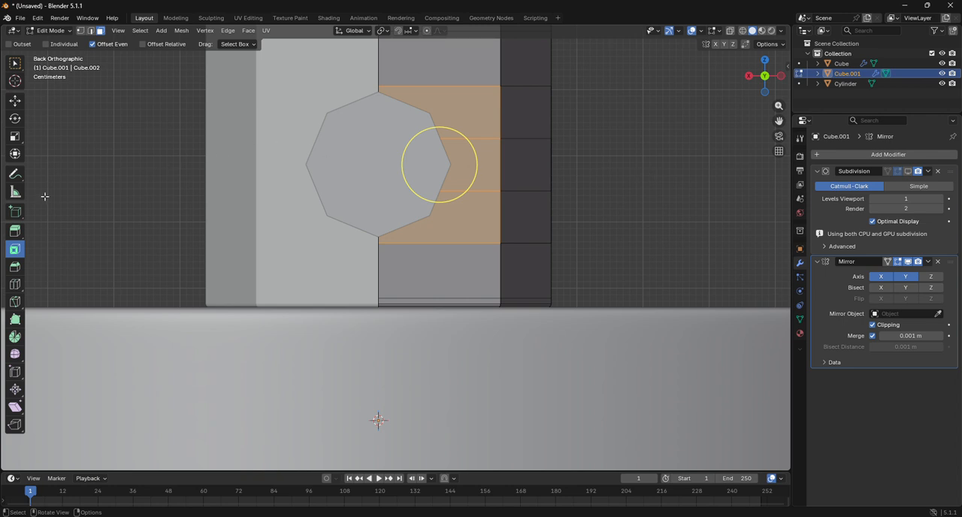
key(i)
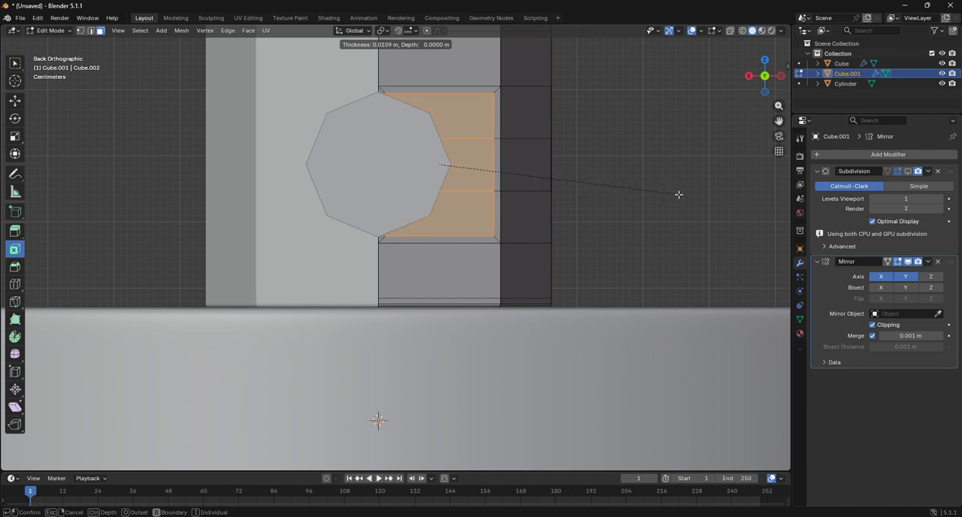
click(679, 195)
Step: Switch to the Move tool and hide the bar object in the viewport to expose the inset faces
click(15, 100)
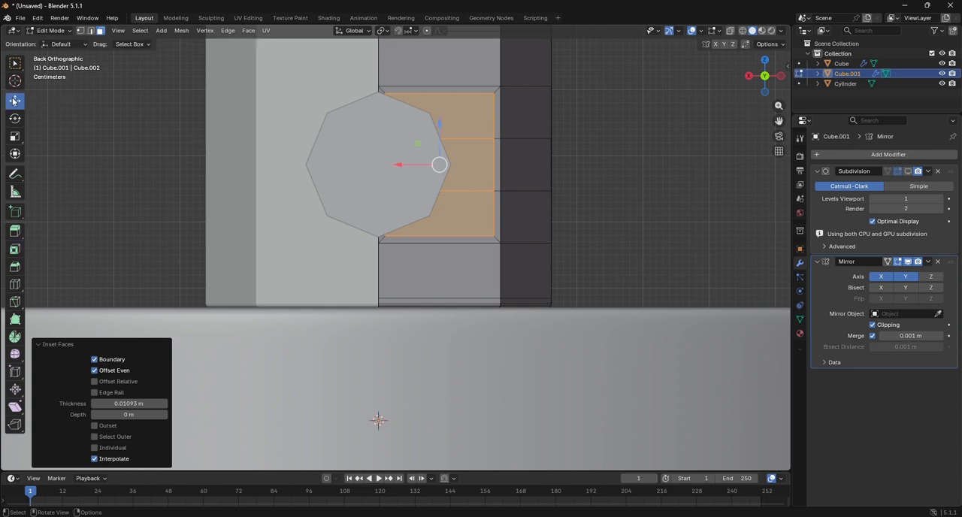
click(942, 73)
click(942, 73)
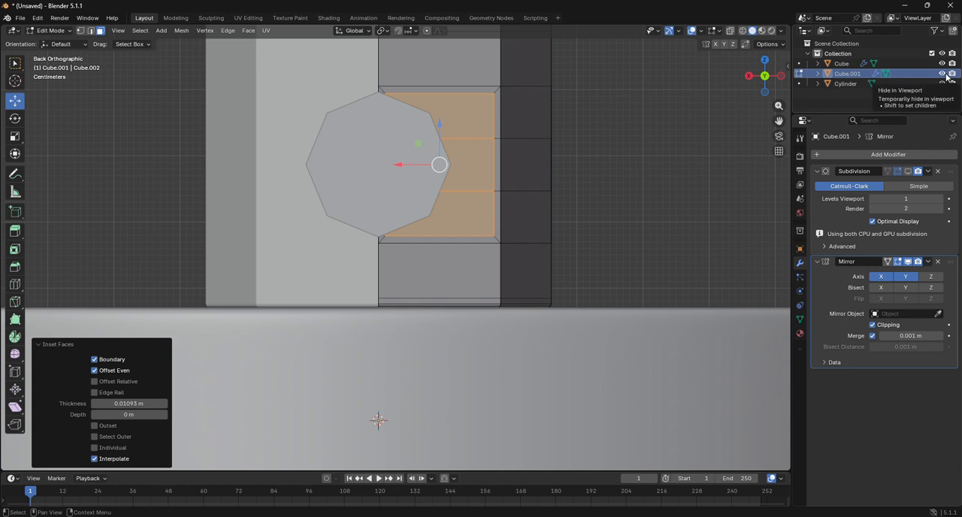
click(942, 64)
click(942, 64)
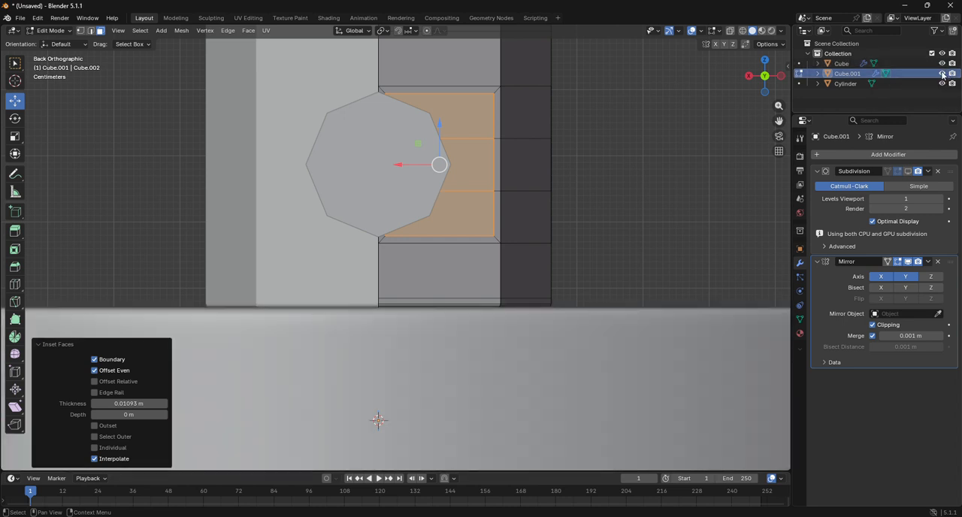
click(942, 84)
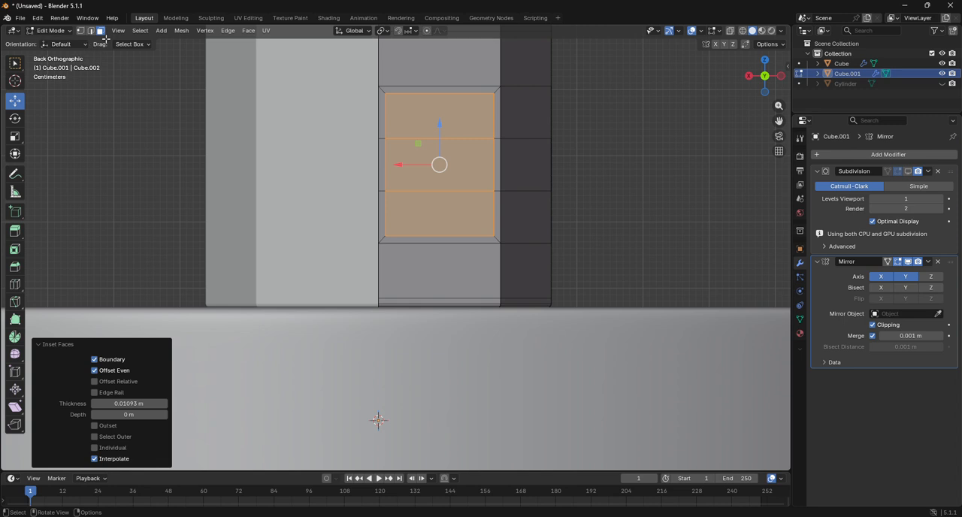
Step: Delete the strip of narrow inset faces running along the mirror seam of the small cylinder
click(378, 112)
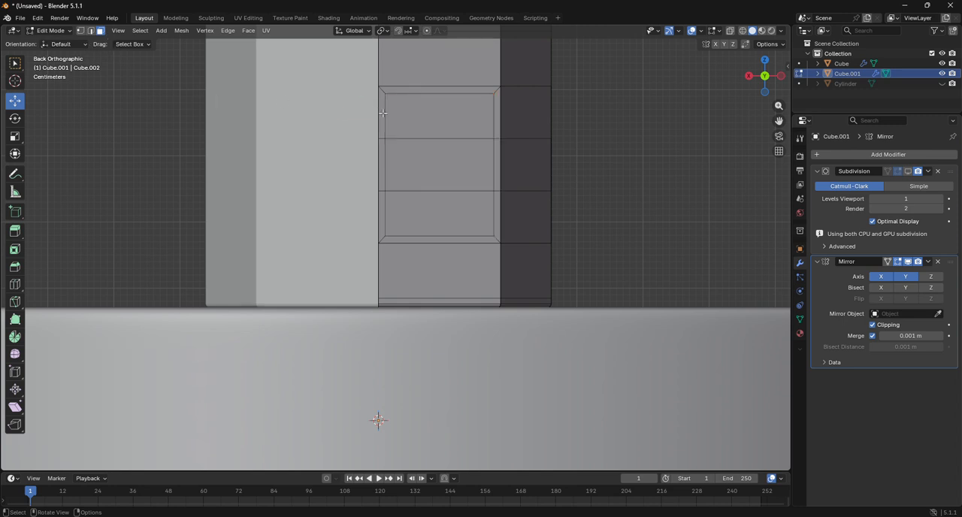
click(382, 112)
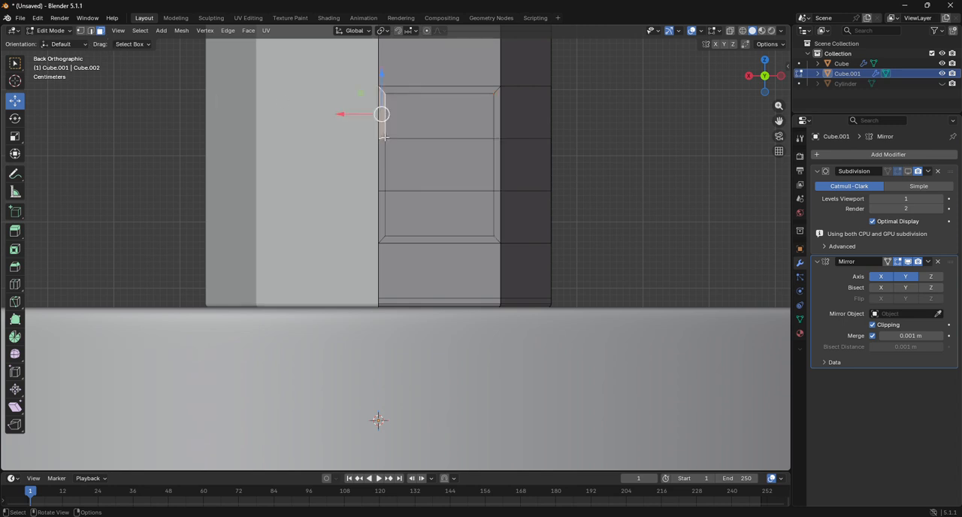
ctrl+click(383, 206)
key(x)
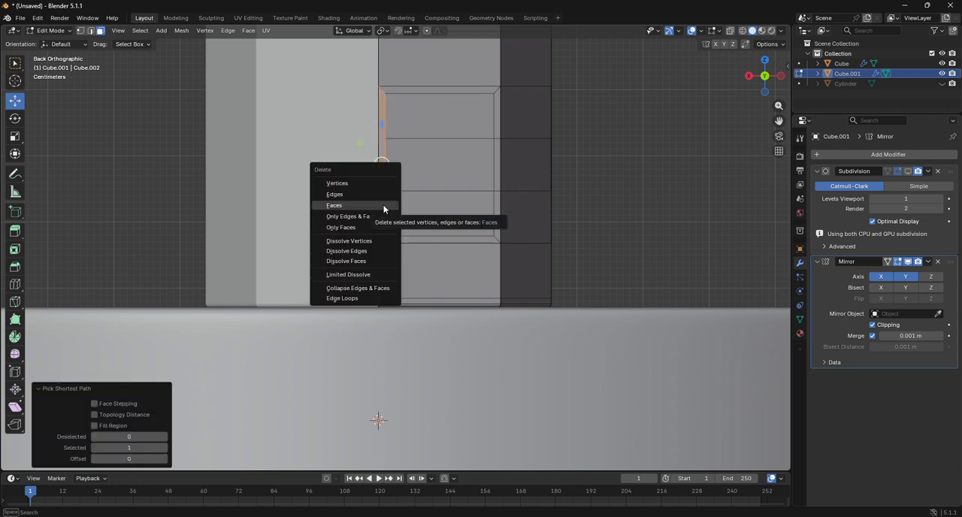
click(383, 207)
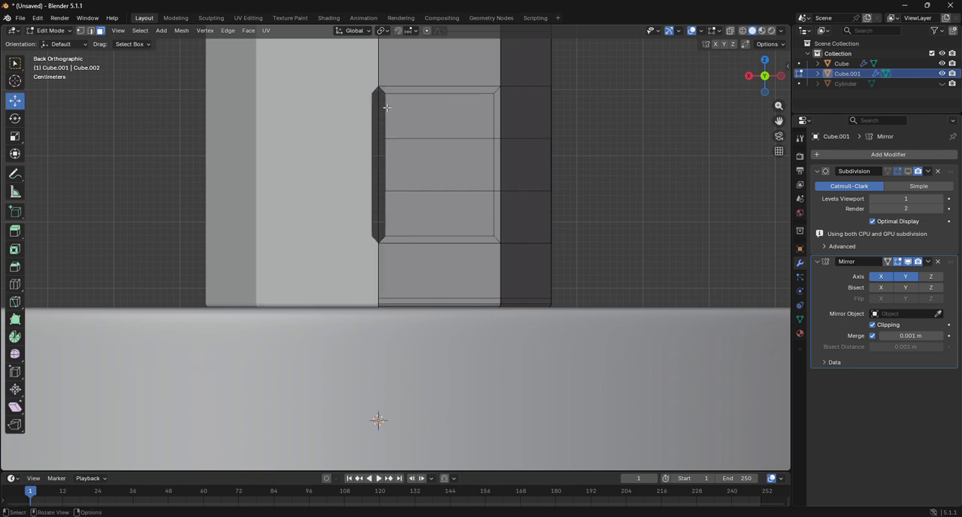
Step: Move the open vertical edges of the inset about 0.0303 m along X onto the mirror centre line
key(2)
click(383, 113)
ctrl+click(391, 213)
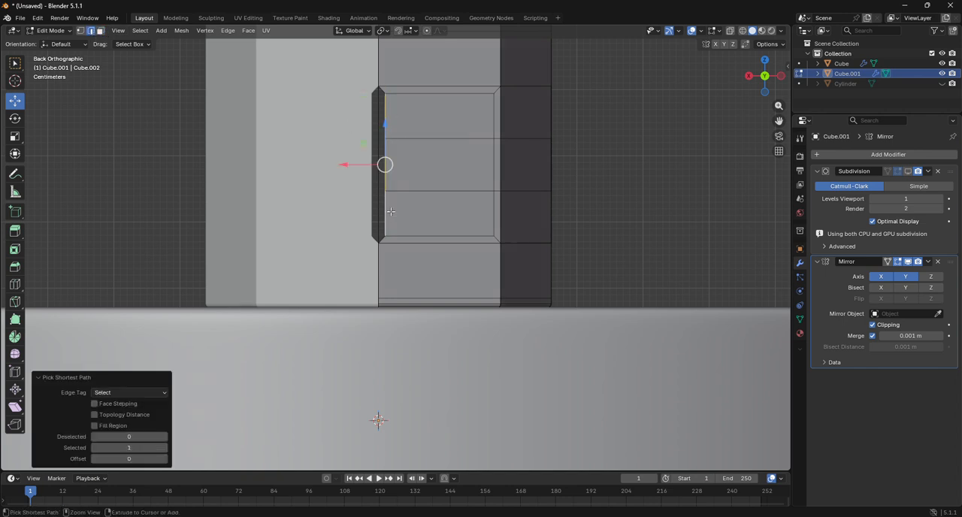
drag(343, 164, 338, 164)
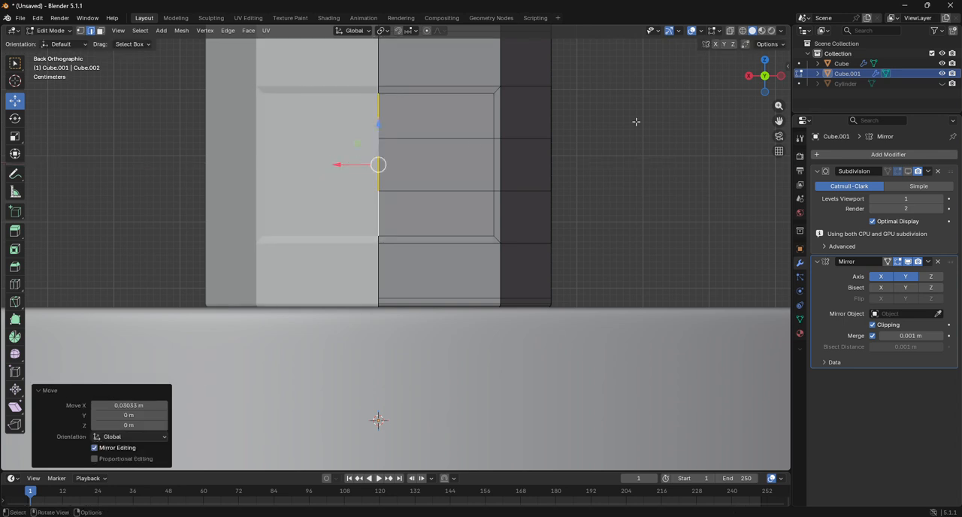
Step: From the side view, nudge the same edges along Y by about 0.0037 m and 0.0003 m to align with the outer face
drag(755, 79, 125, 181)
click(771, 81)
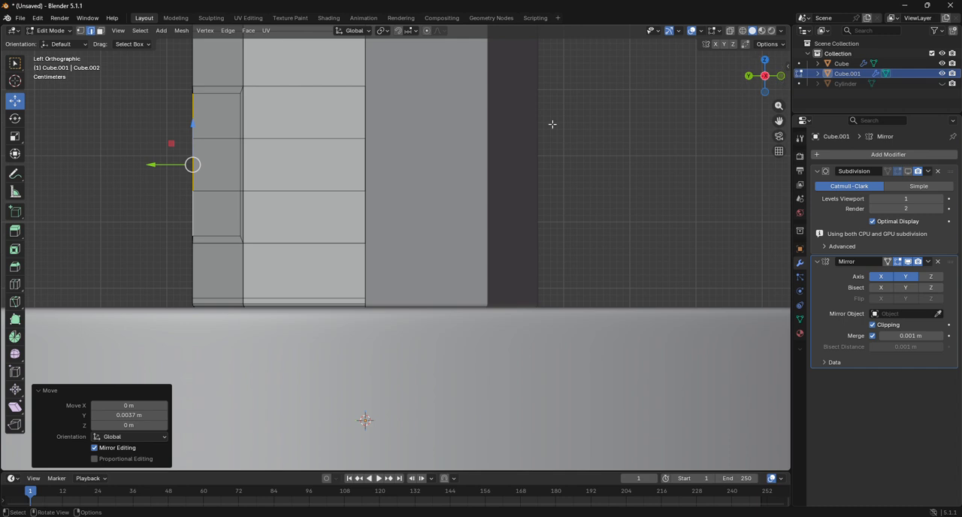
drag(779, 122, 958, 209)
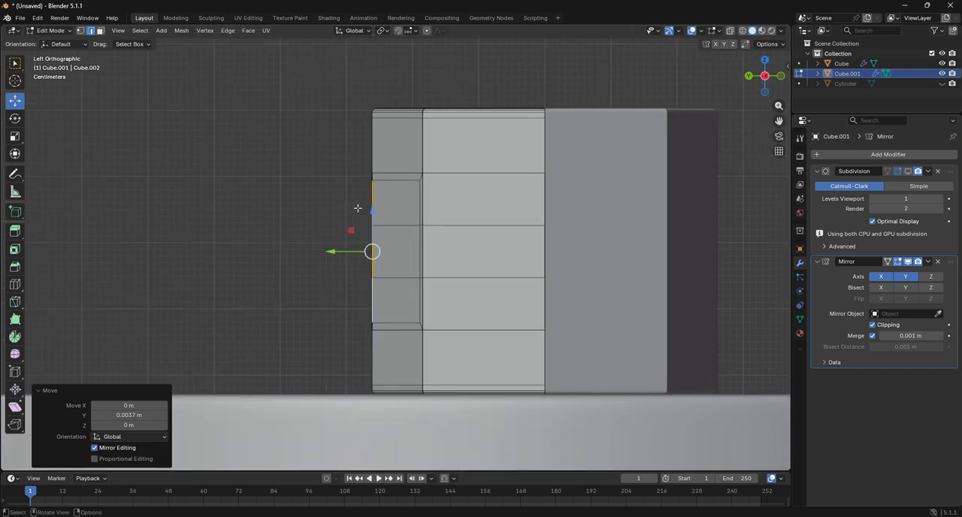
scroll(358, 209, up, 5)
drag(300, 257, 299, 256)
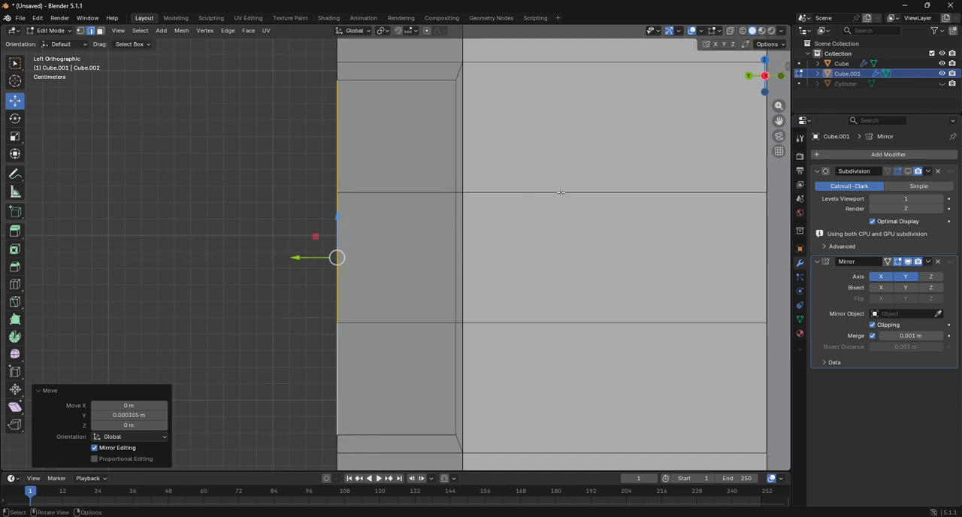
Step: Merge all vertices of the small cylinder by distance, using a 0.0001 m threshold
key(a)
key(m)
click(564, 228)
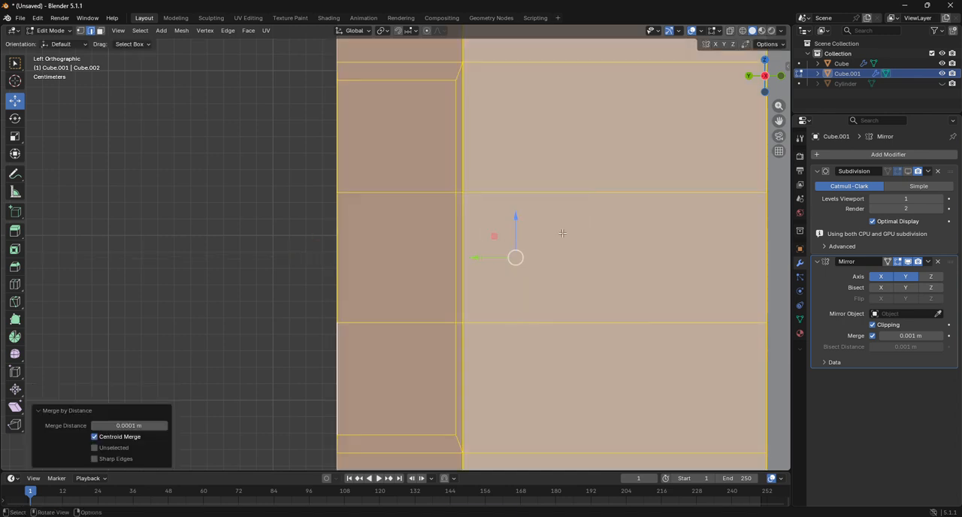
scroll(616, 241, down, 1)
scroll(615, 241, down, 7)
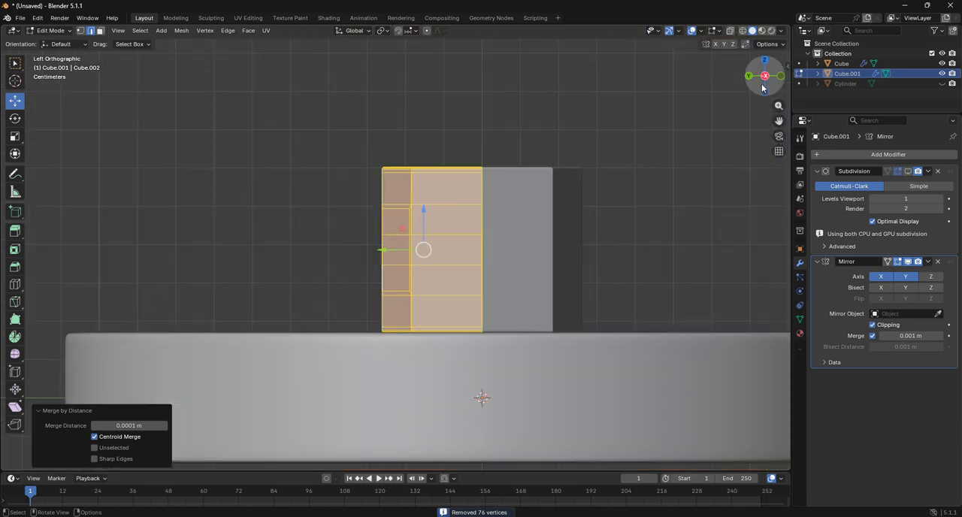
Step: Return to Object Mode and apply Shade Smooth to the small mirrored cylinder
mouse_move(765, 88)
mouse_down()
mouse_move(782, 173)
mouse_move(846, 141)
mouse_move(774, 83)
mouse_up()
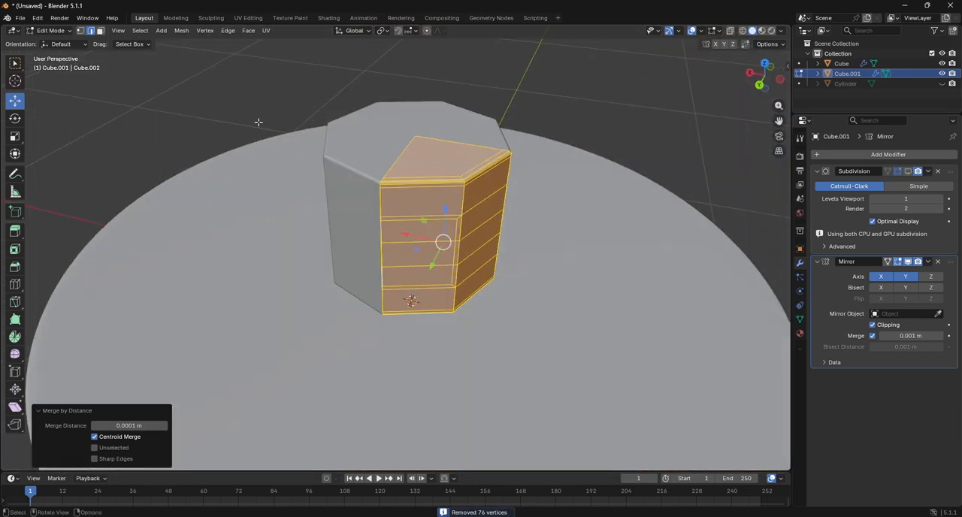
click(52, 30)
click(49, 42)
scroll(437, 151, up, 3)
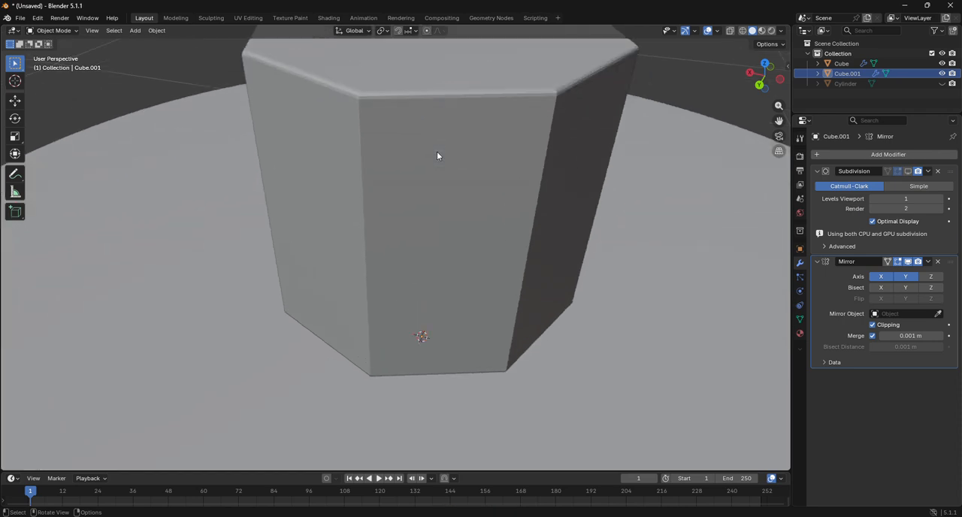
scroll(437, 151, down, 1)
right_click(451, 133)
key(Escape)
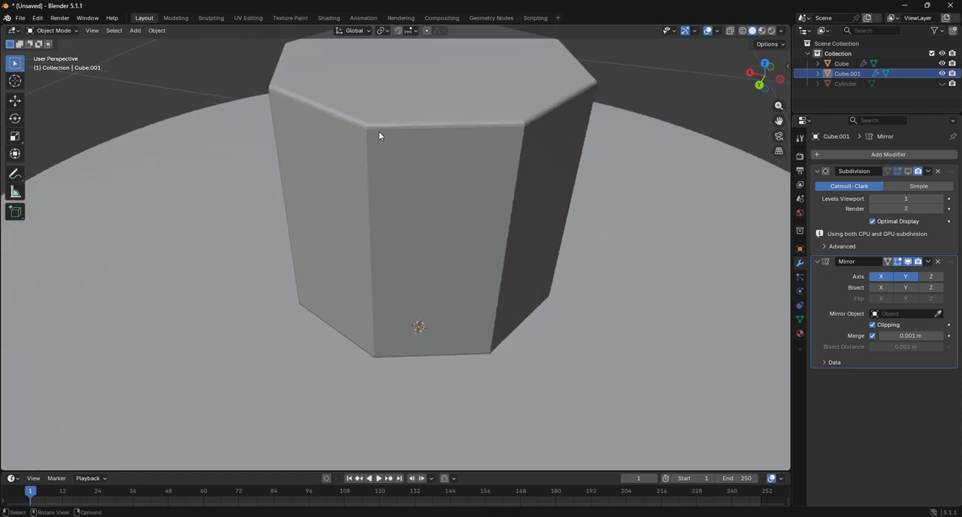
click(389, 134)
right_click(392, 133)
click(392, 133)
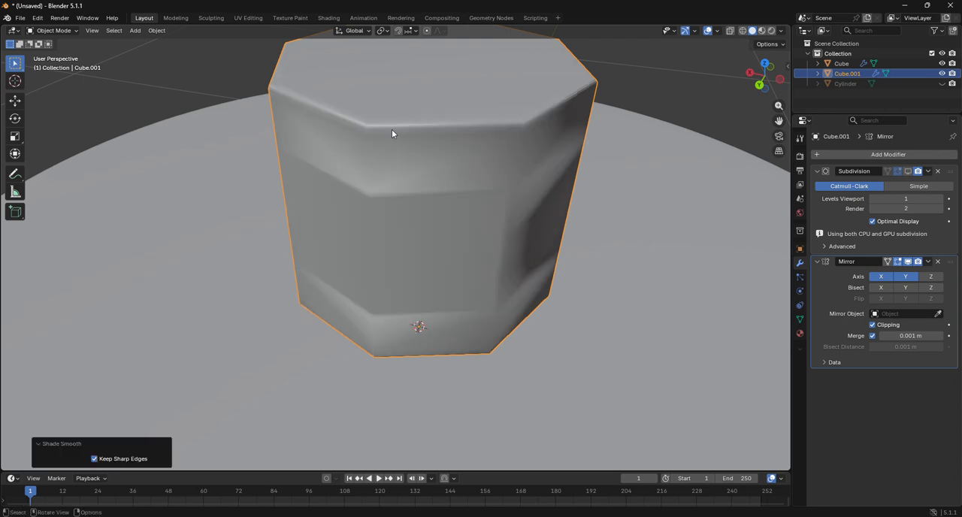
Step: Turn the small cylinder's Subdivision modifier back on in the viewport and inspect the smoothed surface
click(760, 85)
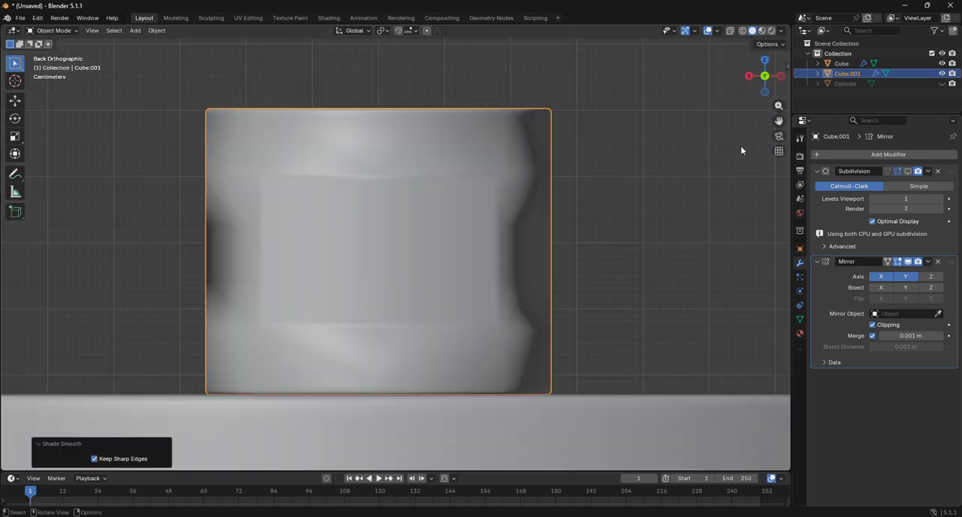
click(908, 171)
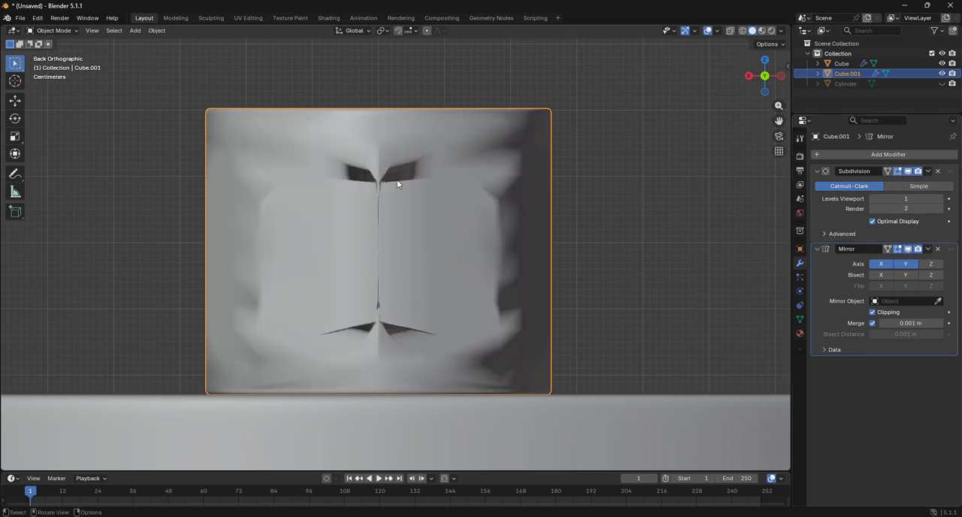
mouse_move(766, 78)
mouse_down()
mouse_move(808, 169)
mouse_move(837, 135)
mouse_move(767, 80)
mouse_up()
Step: In wireframe Edit Mode, move the inset's upper outer corner vertex onto the bar outline, about 0.098 m in X and -0.027 m in Z
click(53, 30)
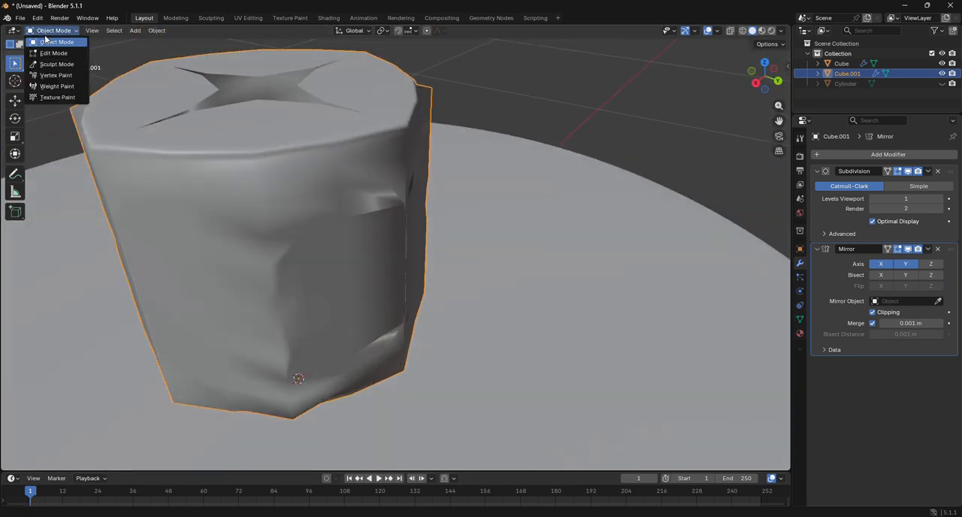
click(48, 51)
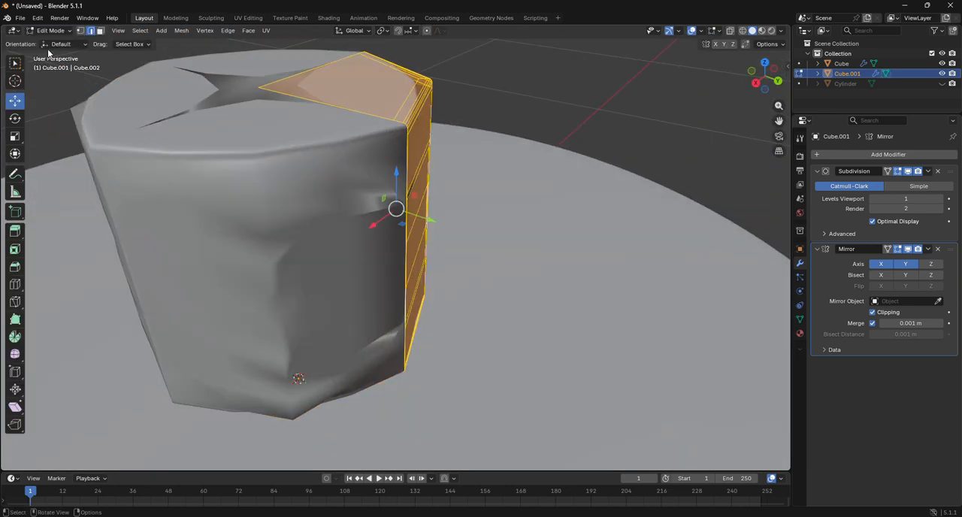
click(779, 81)
click(743, 30)
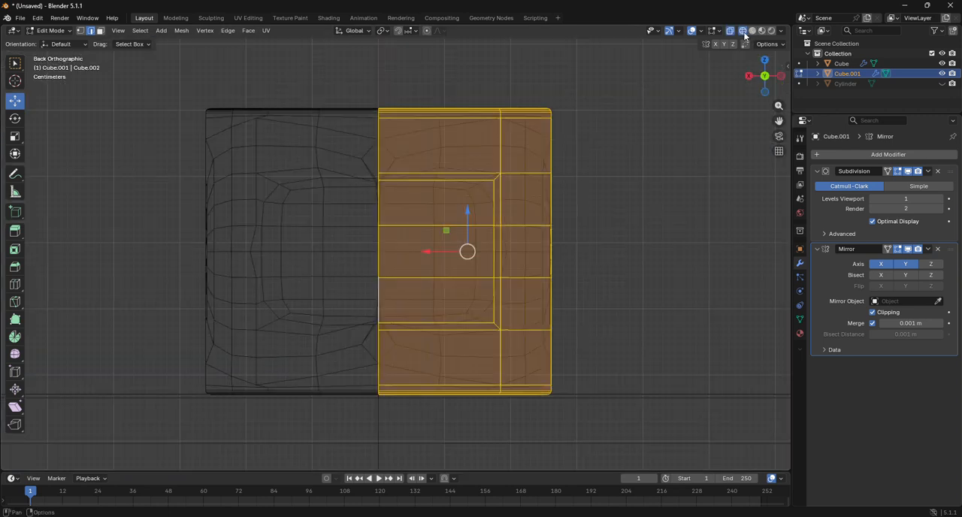
scroll(599, 191, up, 2)
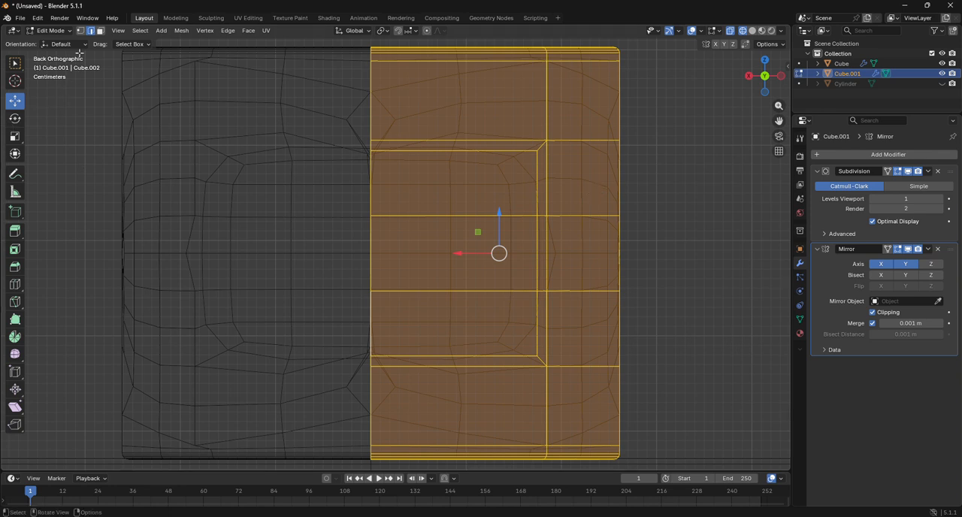
click(80, 30)
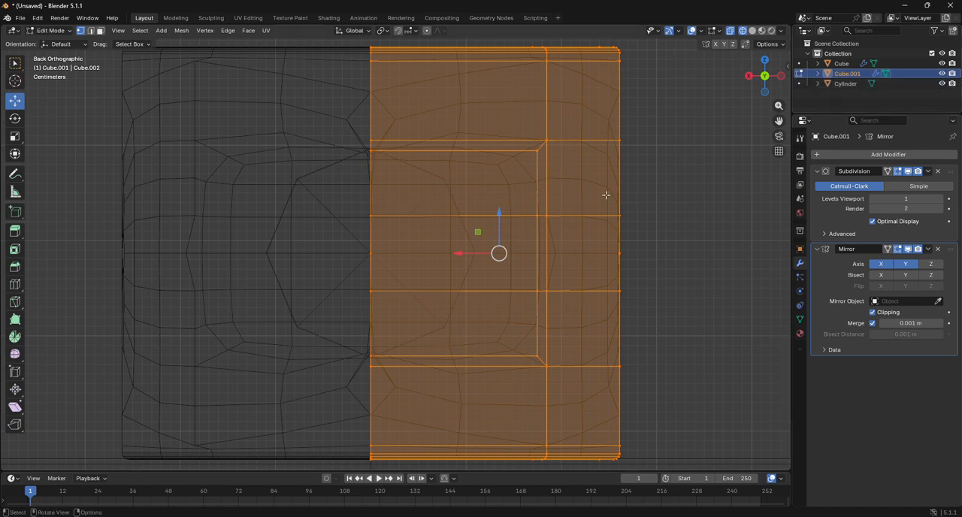
click(538, 151)
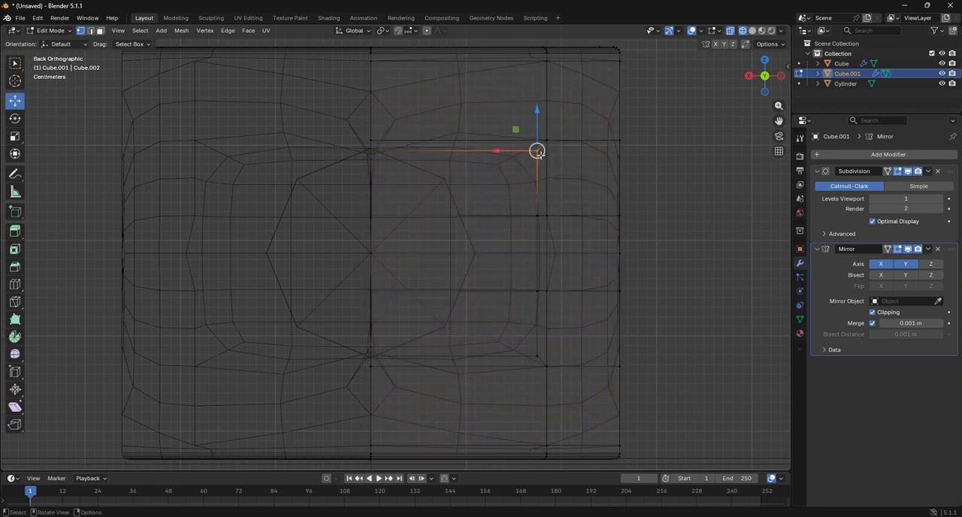
drag(540, 155, 443, 177)
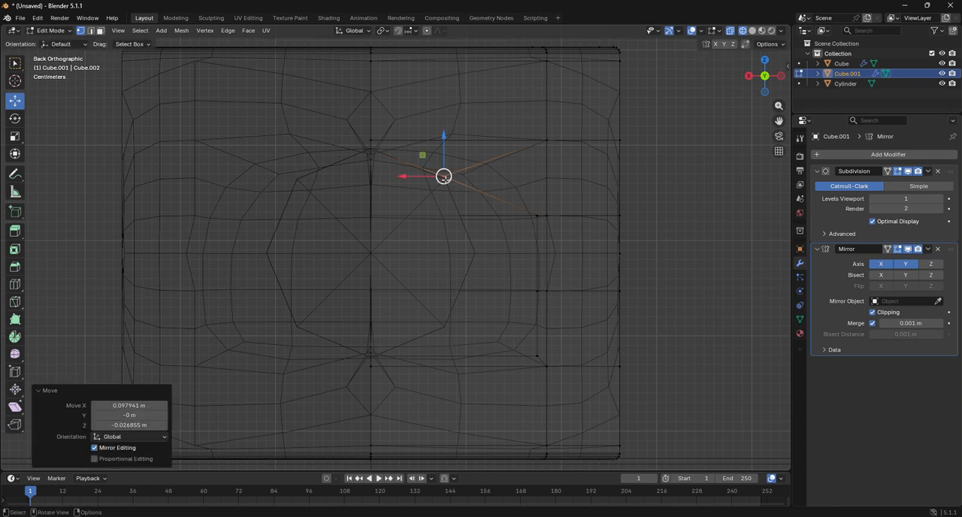
Step: Move the other three outer inset vertices onto the bar outline, shifting the lowest by about 0.096 m in X and 0.030 m in Z
click(538, 216)
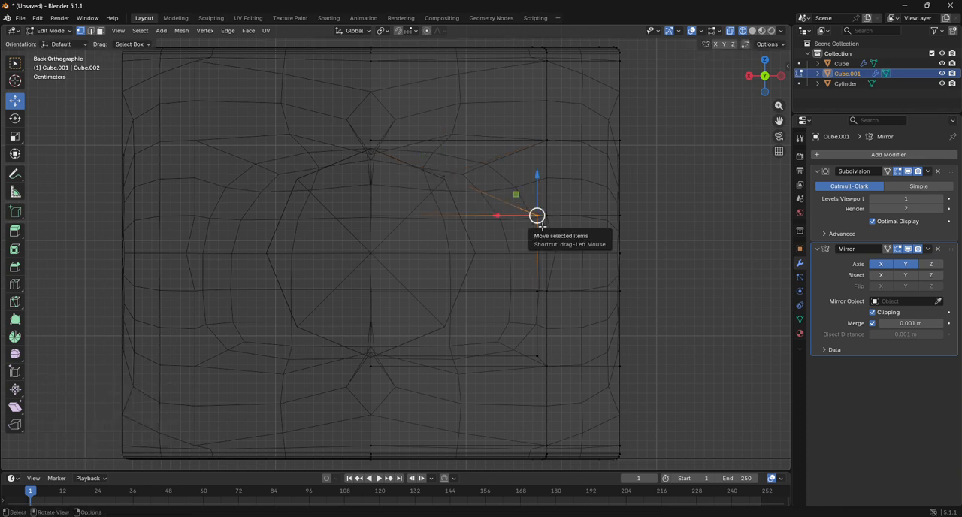
drag(541, 224, 468, 236)
click(536, 290)
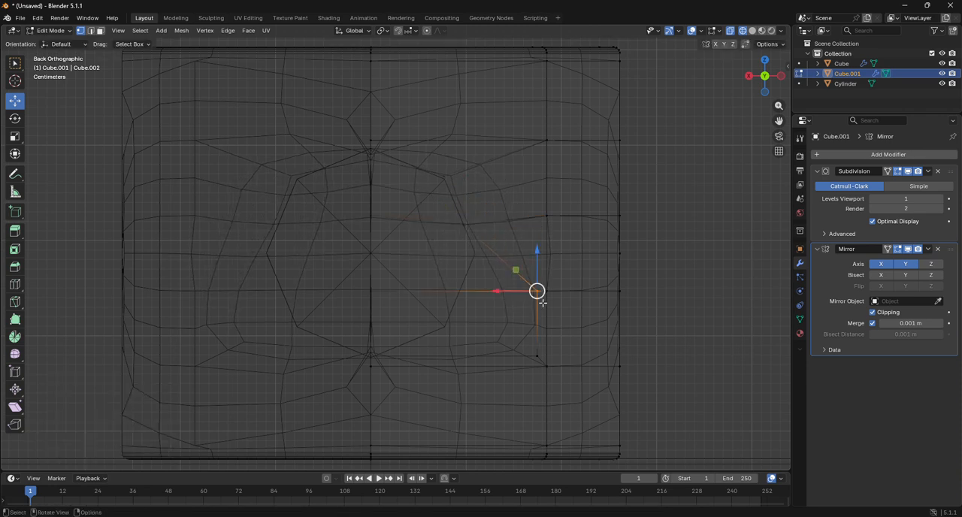
drag(537, 294, 469, 290)
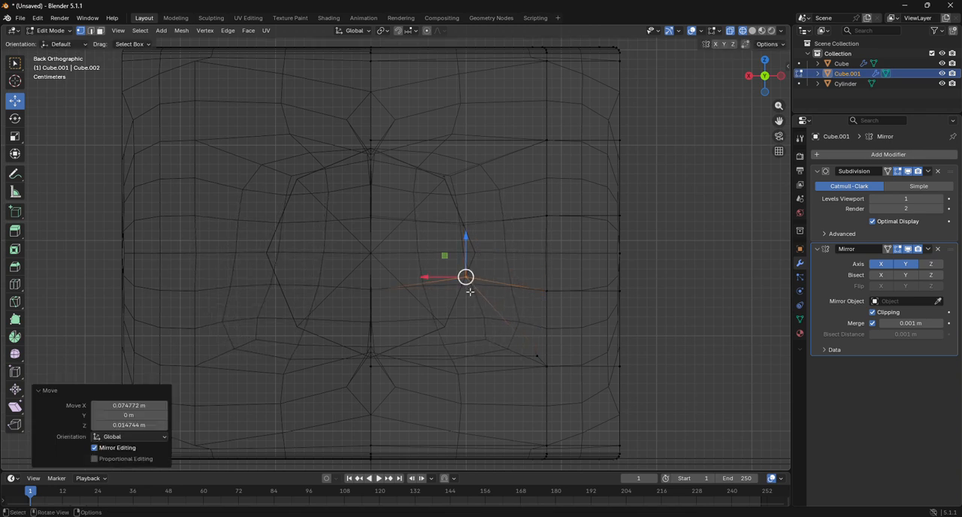
click(537, 356)
drag(538, 358, 450, 337)
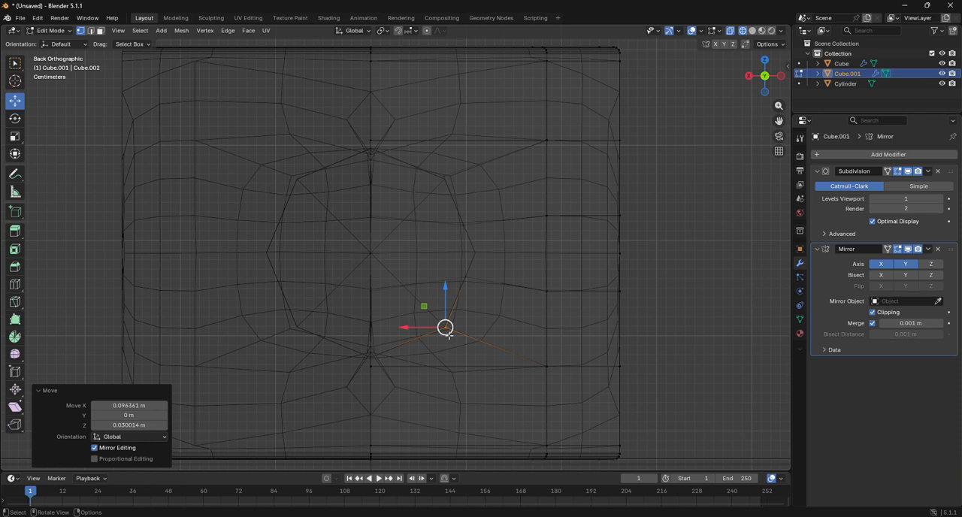
Step: Return to solid shading, place the Mirror modifier above Subdivision in the stack, and inspect the cylinder around the bar
key(shift+z)
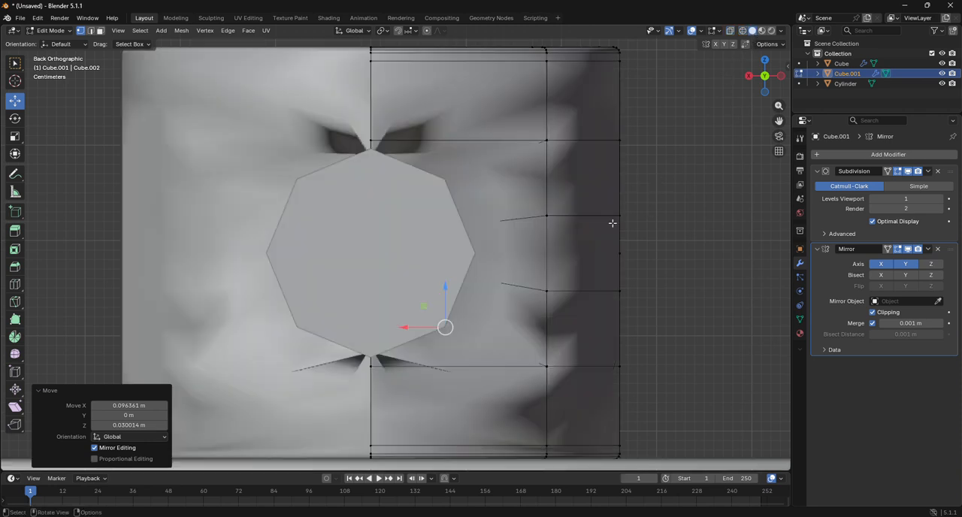
click(907, 262)
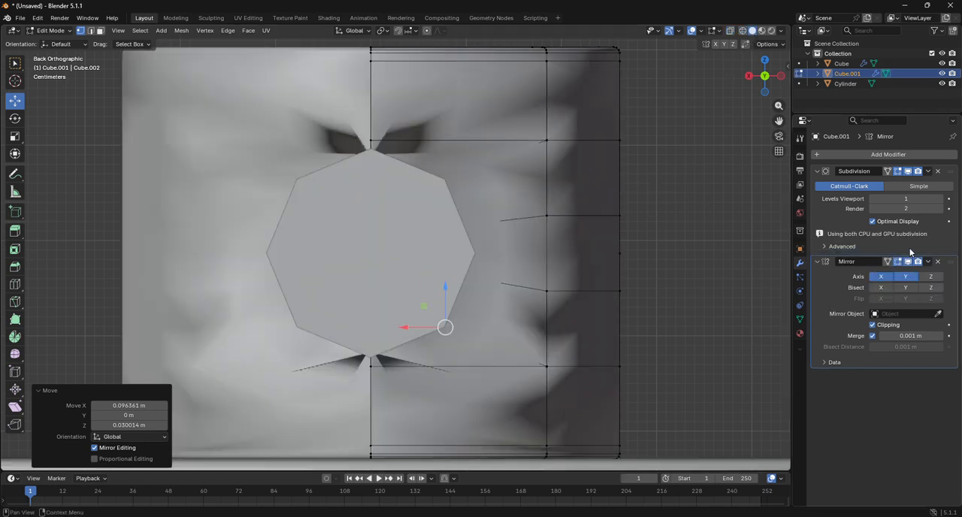
drag(950, 262, 948, 177)
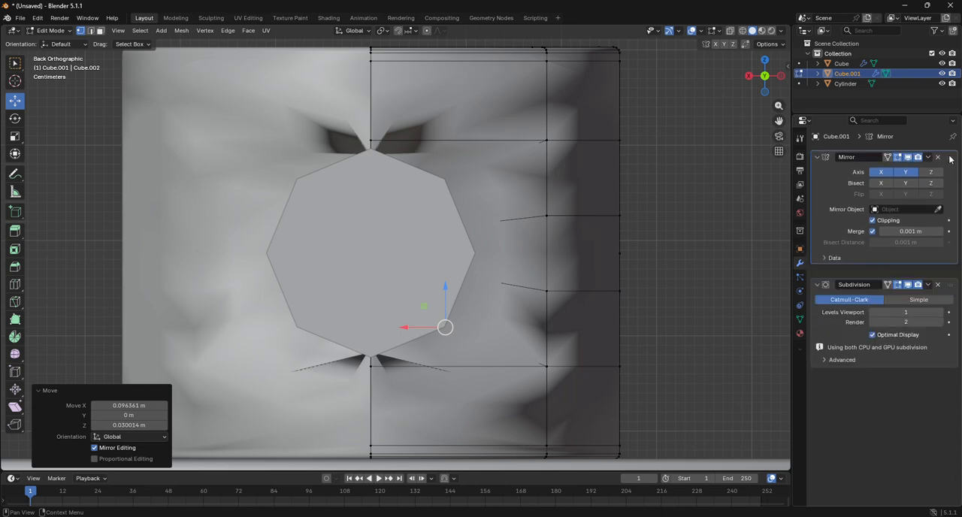
drag(767, 79, 803, 159)
scroll(546, 118, down, 4)
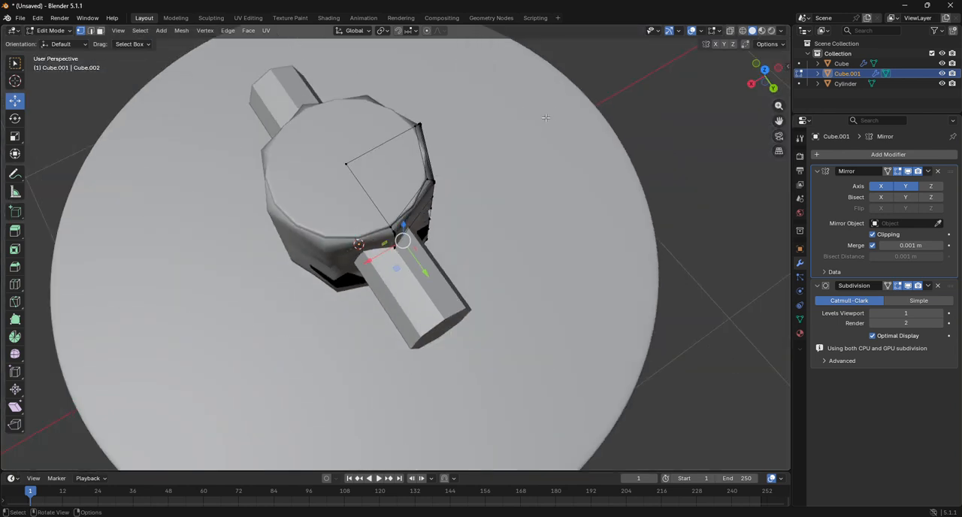
Step: From the back view, hide the bar in the viewport, keeping the disc shown, to expose the reshaped cylinder faces
click(771, 87)
scroll(427, 216, up, 4)
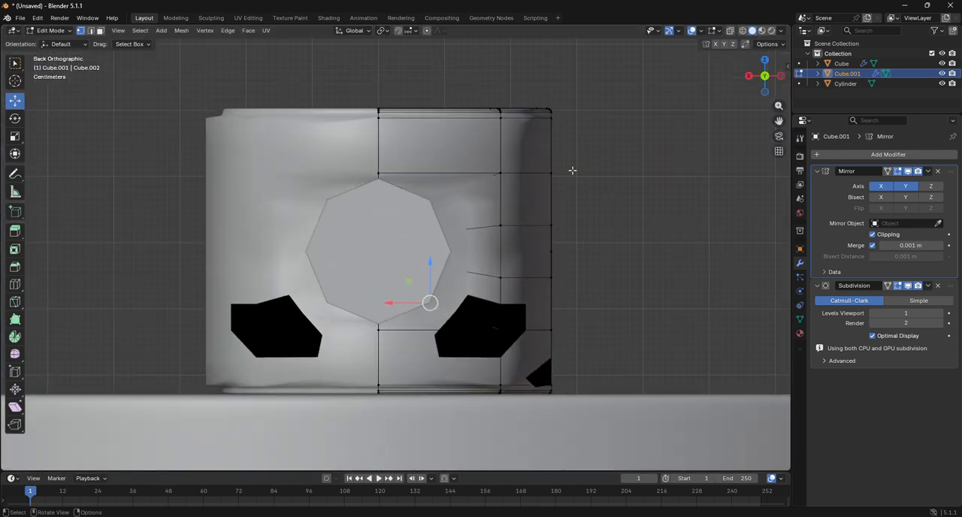
click(943, 63)
click(942, 63)
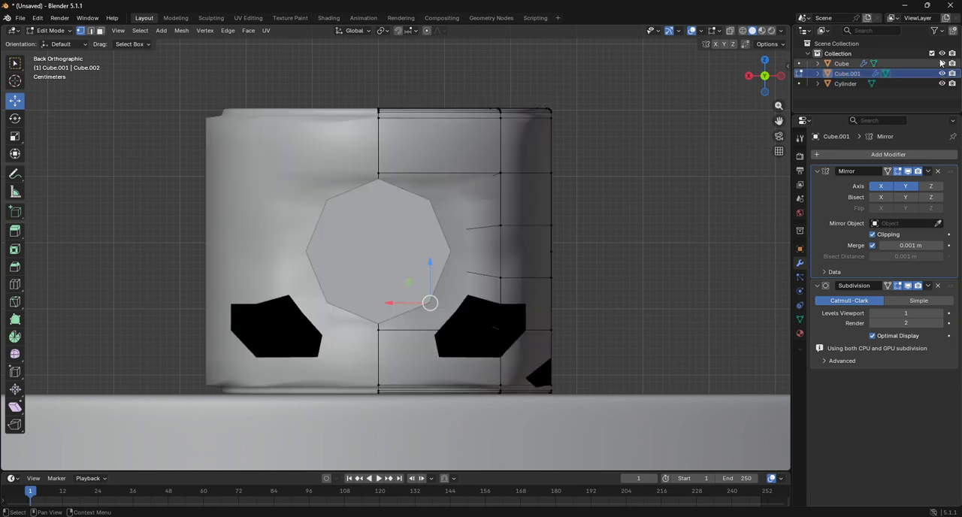
click(942, 63)
click(942, 63)
click(942, 84)
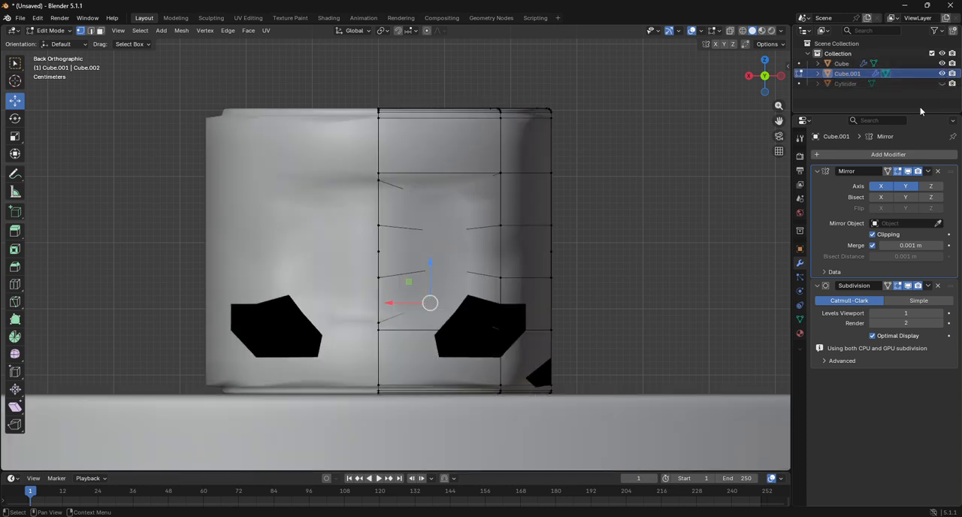
Step: Inspect the reshaped cylinder from several sides and raise its Subdivision modifier's viewport level to 6
drag(764, 90, 680, 89)
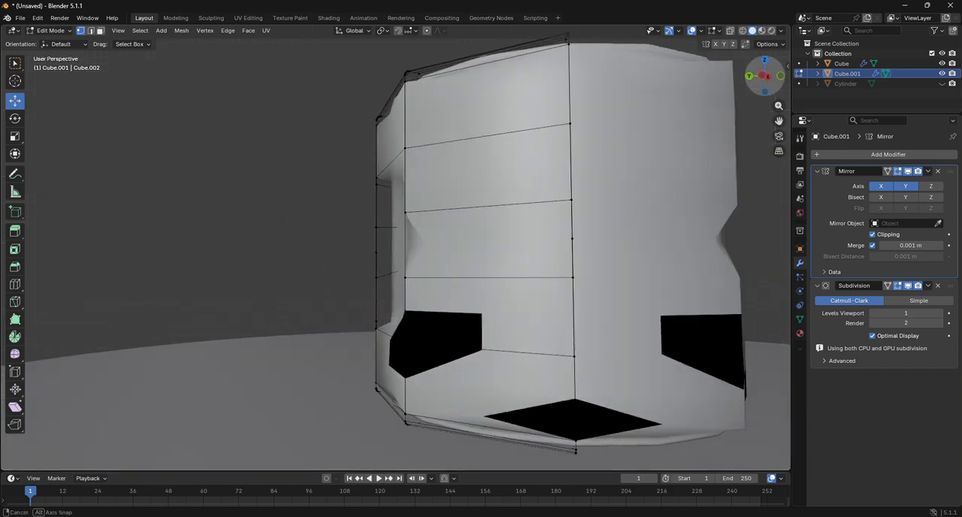
drag(765, 90, 798, 99)
scroll(677, 164, down, 2)
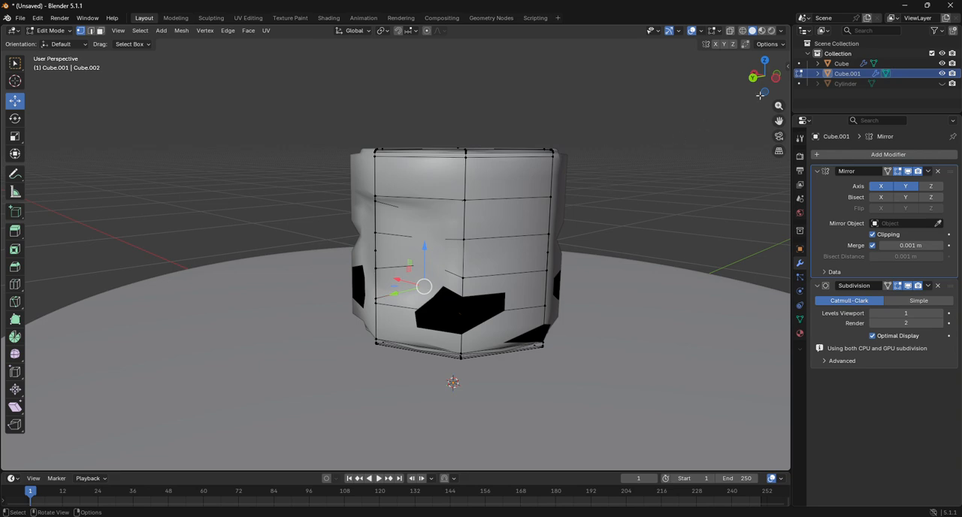
drag(760, 94, 549, 95)
click(939, 313)
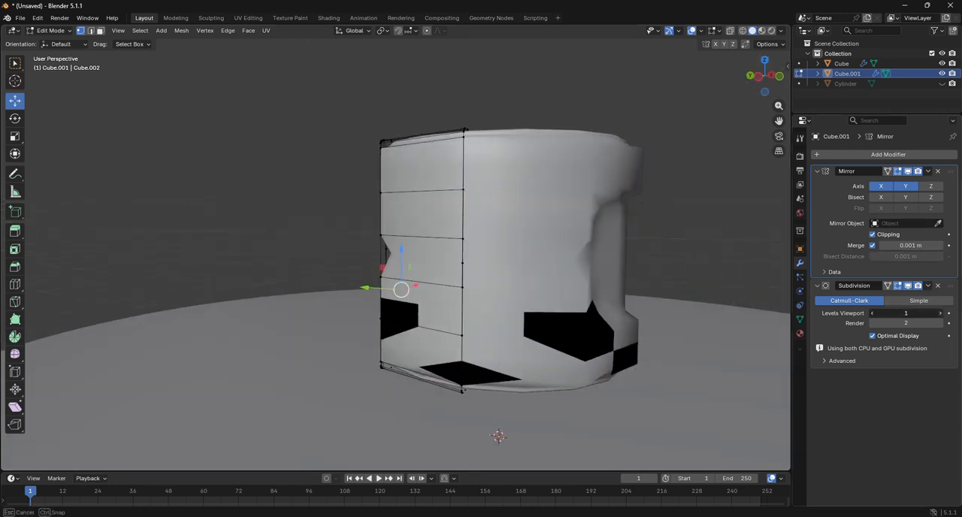
click(940, 314)
click(940, 314)
click(940, 314)
click(940, 314)
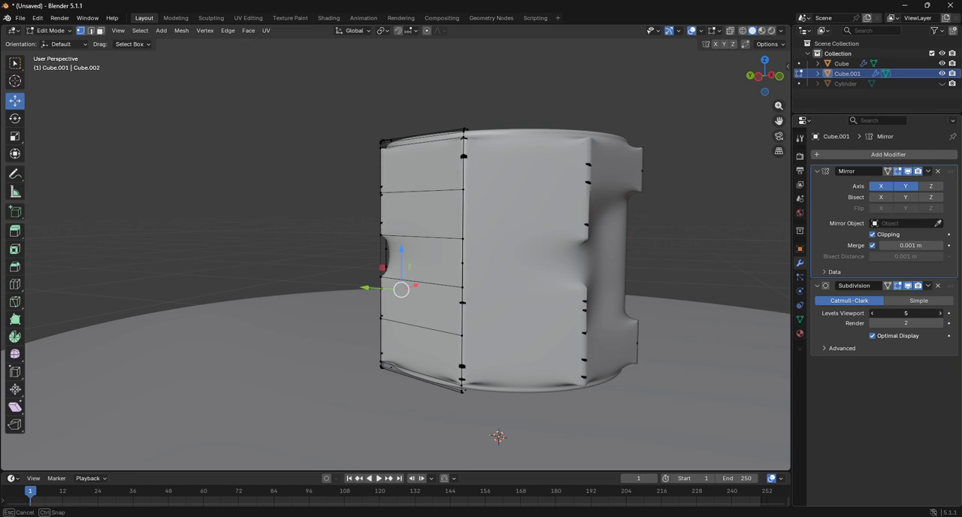
click(939, 314)
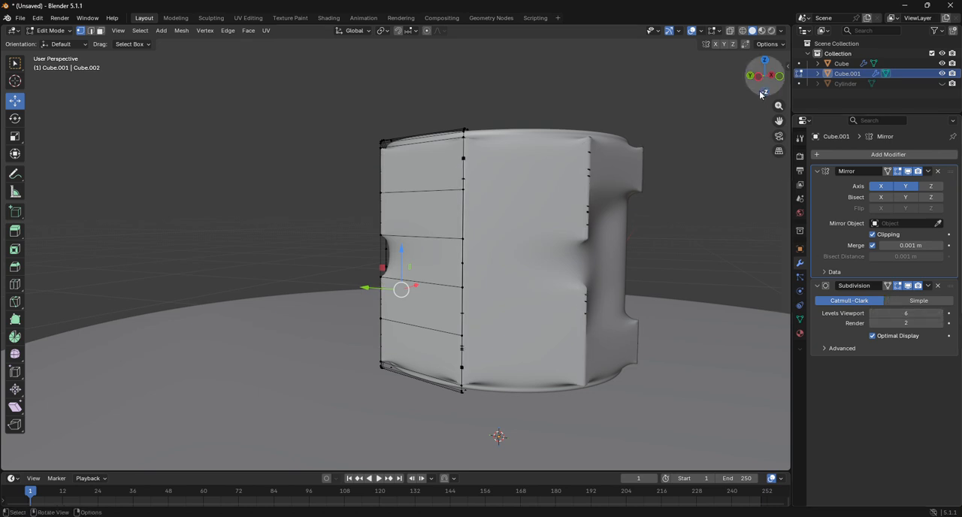
drag(765, 75, 721, 79)
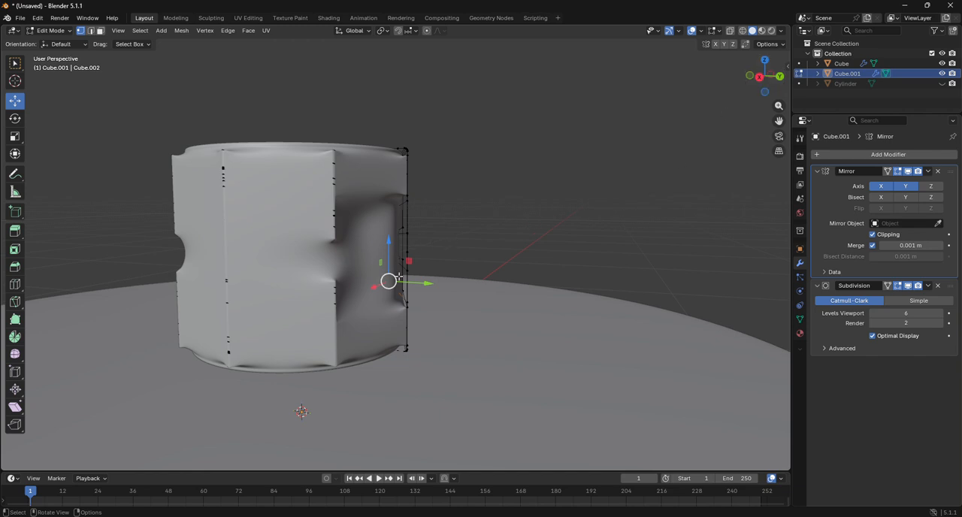
Step: Turn off the Subdivision modifier's viewport display and apply Shade Auto Smooth to the cylinder in Object Mode
click(912, 286)
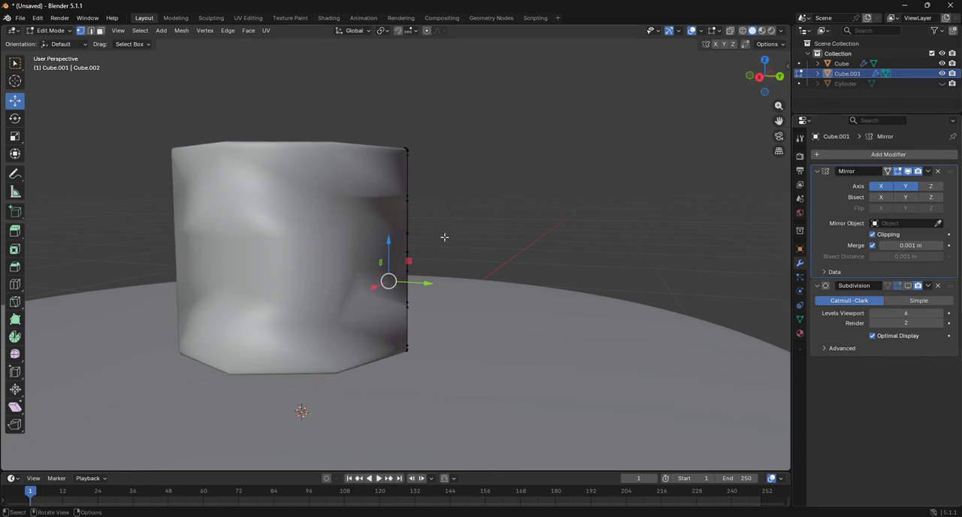
right_click(285, 201)
click(50, 30)
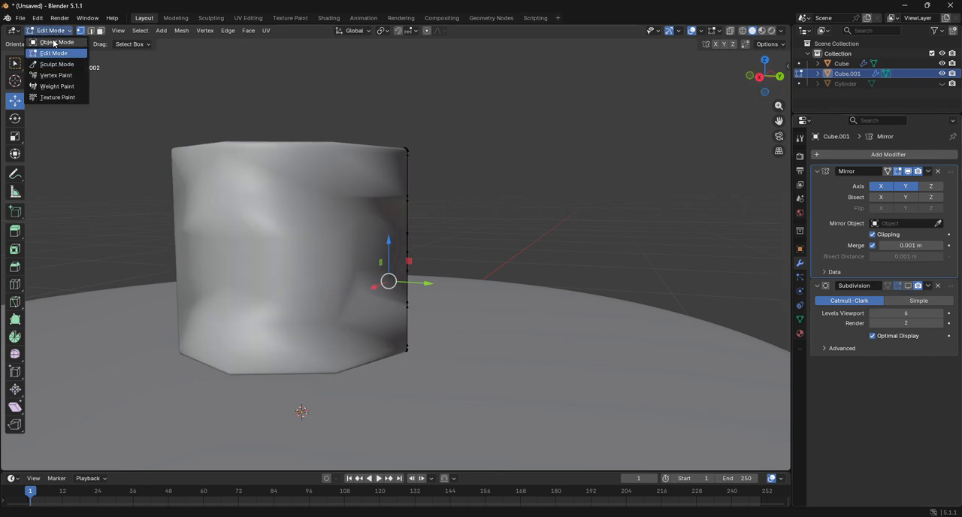
click(53, 43)
right_click(252, 204)
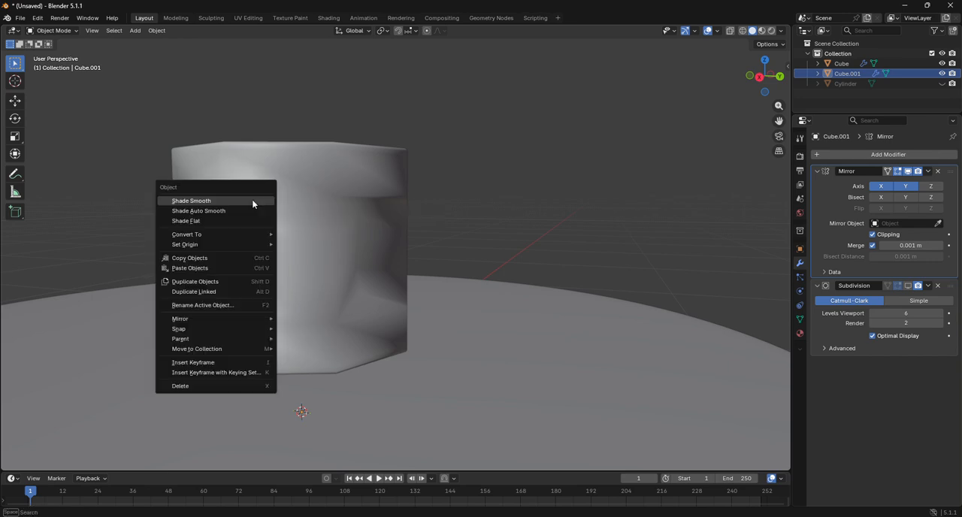
click(254, 211)
right_click(254, 203)
click(253, 212)
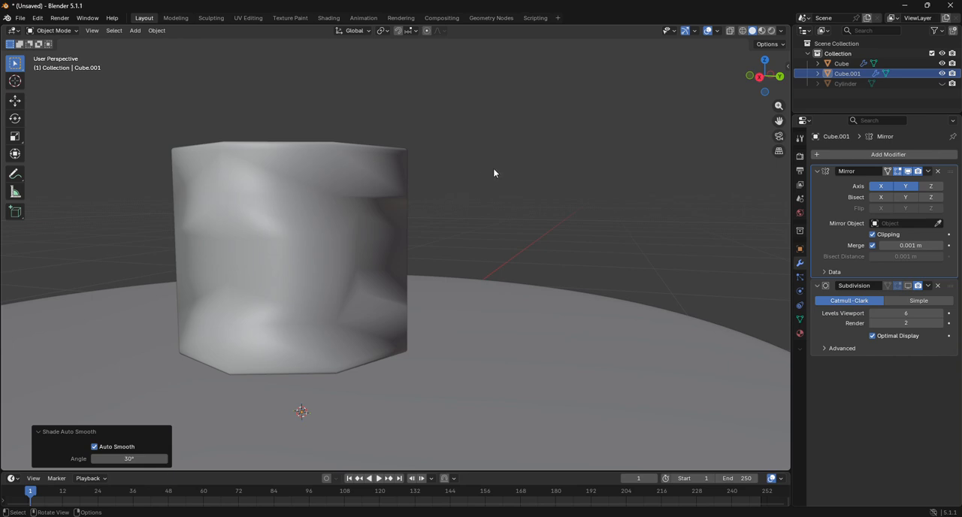
Step: Shade the cylinder flat and inspect its recessed bar opening from behind
click(322, 206)
right_click(303, 188)
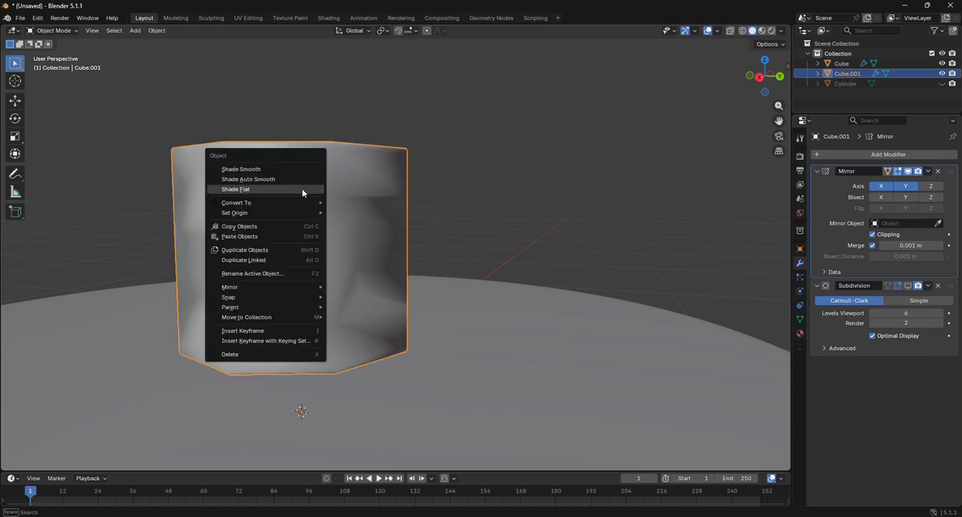
click(303, 192)
drag(792, 85, 692, 81)
Step: In Edit Mode with face selection, select the rounded inset faces where the bar passes through the cylinder
click(51, 31)
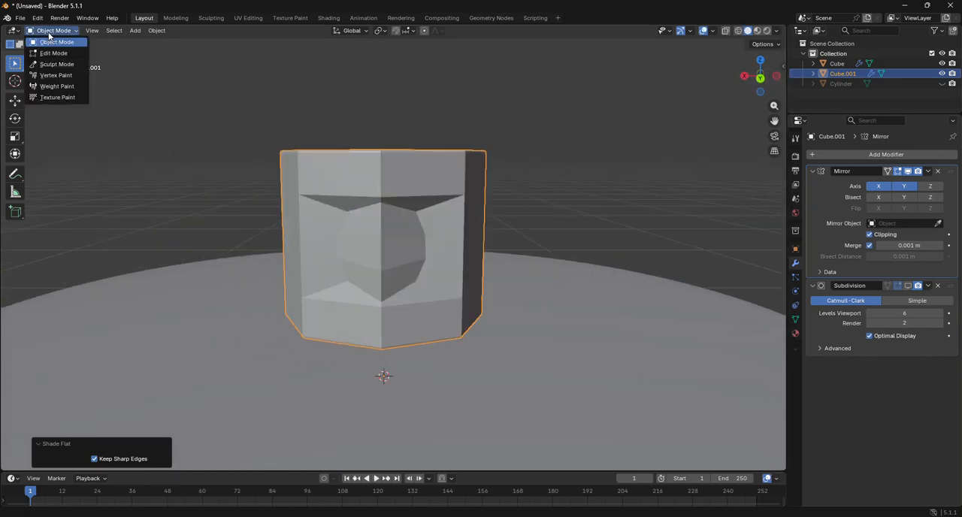
click(50, 50)
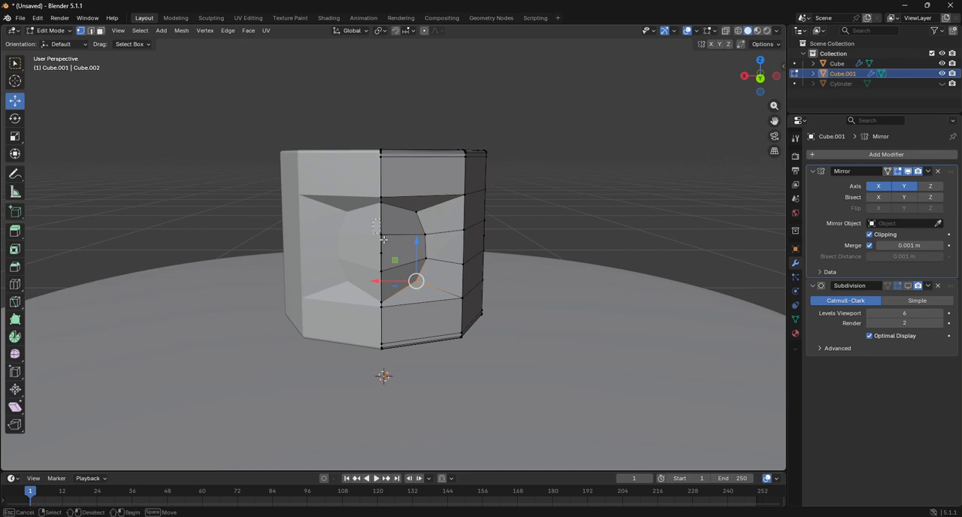
click(399, 278)
click(102, 33)
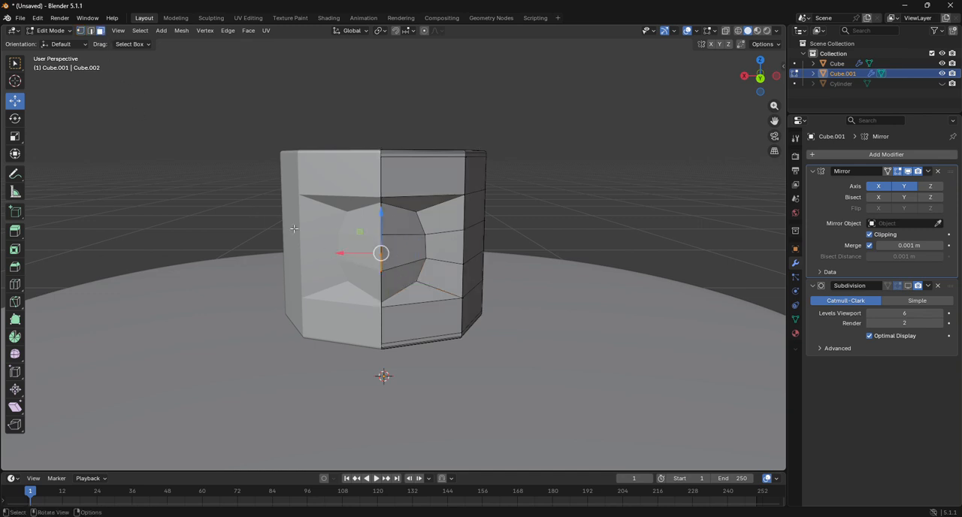
drag(392, 218, 405, 289)
scroll(398, 283, up, 4)
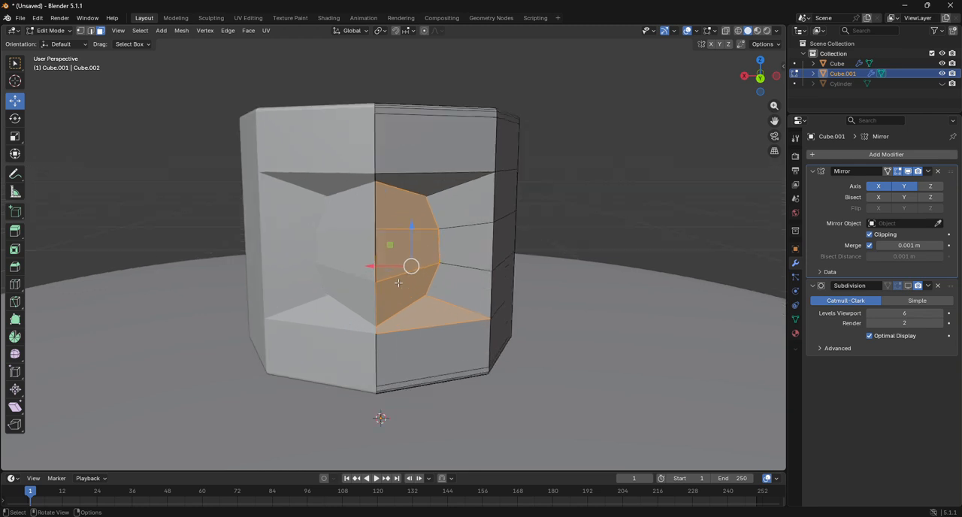
scroll(398, 283, up, 4)
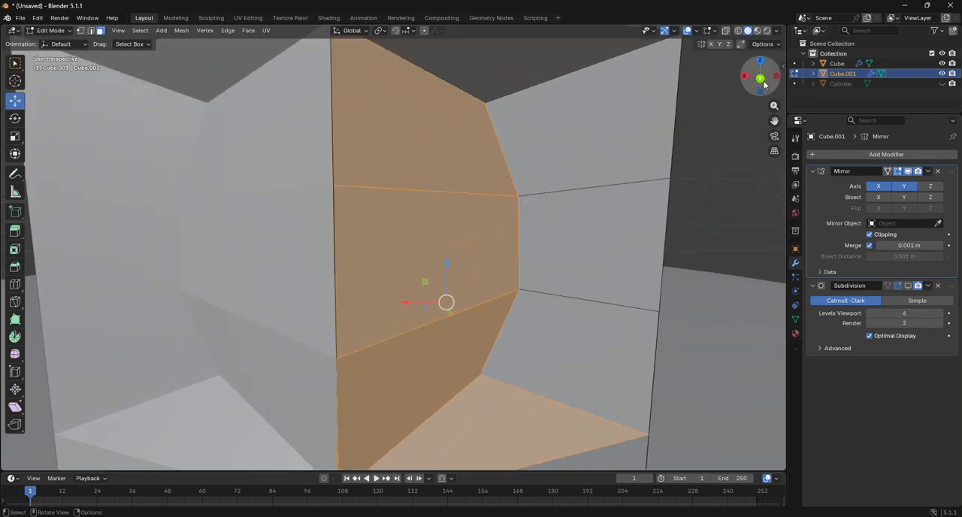
drag(764, 82, 676, 79)
scroll(494, 217, down, 8)
scroll(440, 251, up, 2)
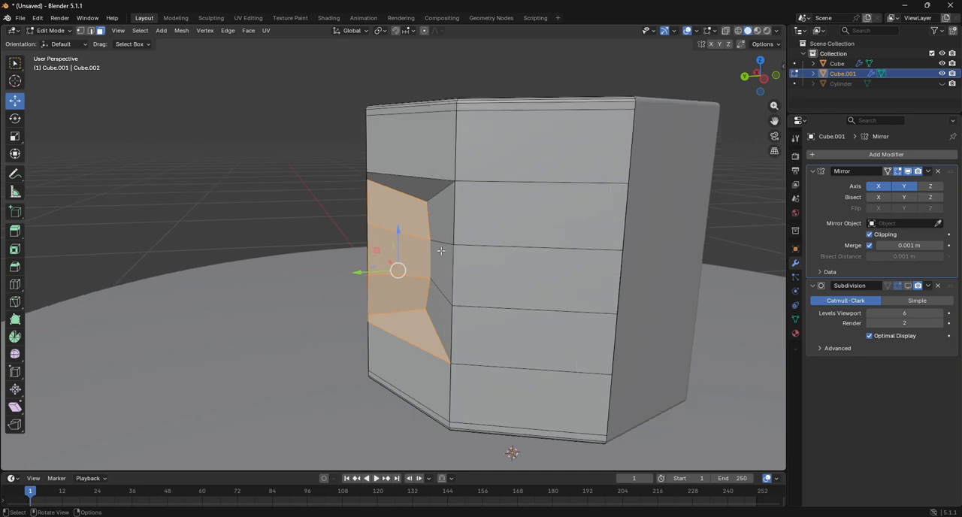
Step: From the left view, extrude the rounded inset faces inward about 0.552 m to the mirror plane and inspect the opening
click(764, 79)
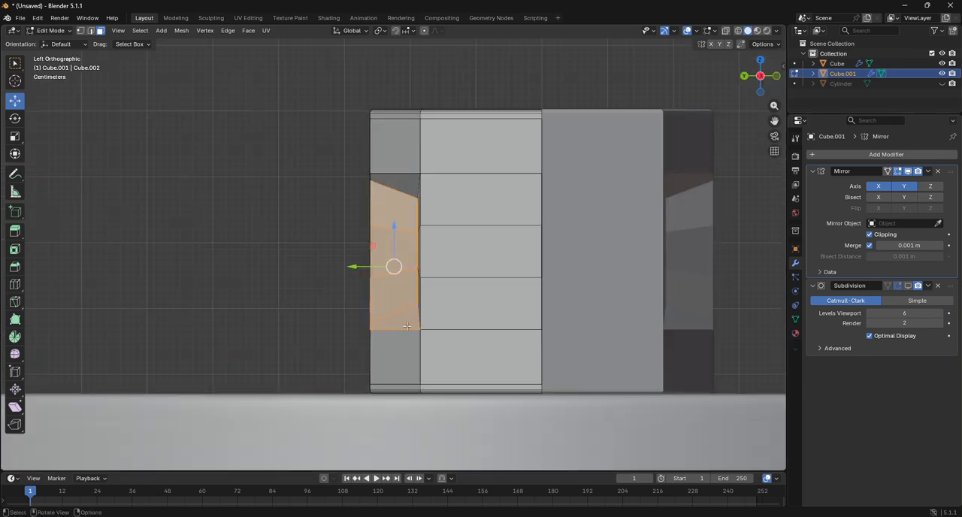
key(g)
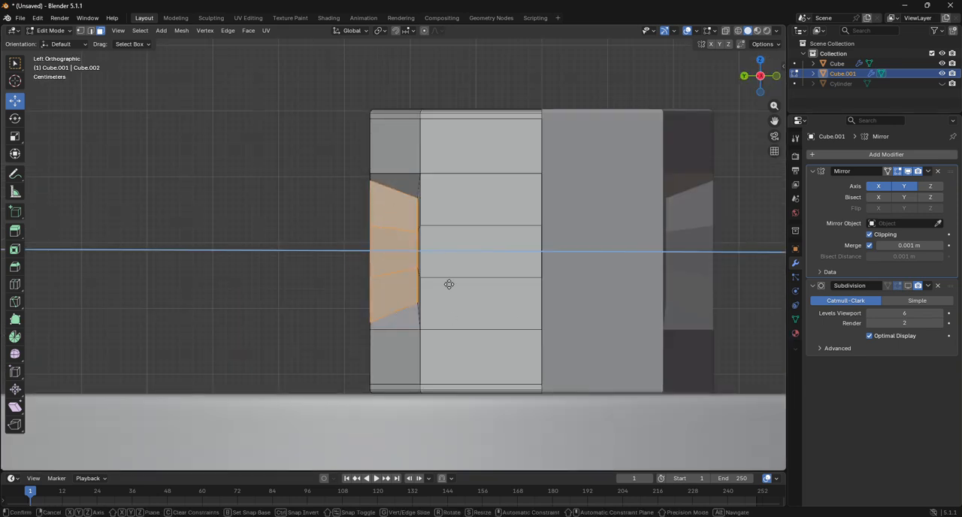
click(729, 281)
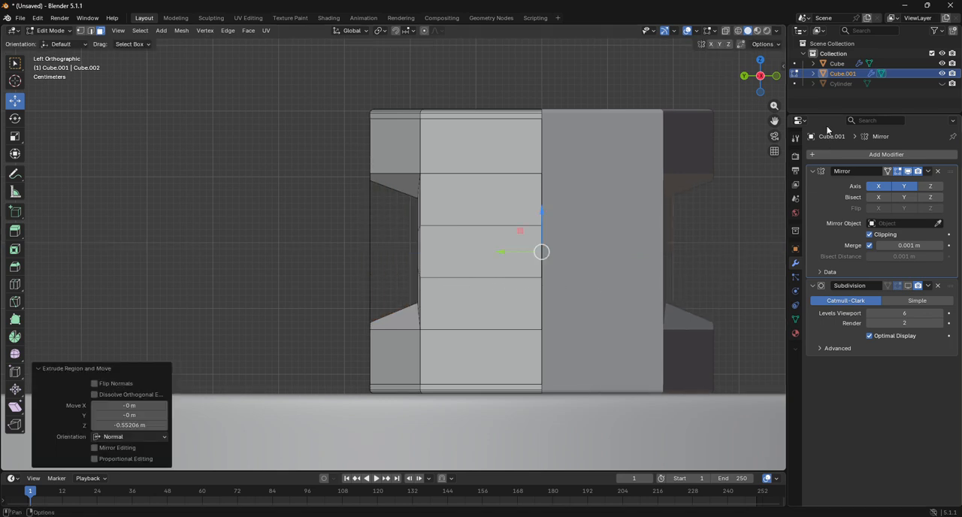
drag(759, 78, 519, 66)
click(760, 77)
scroll(379, 214, down, 5)
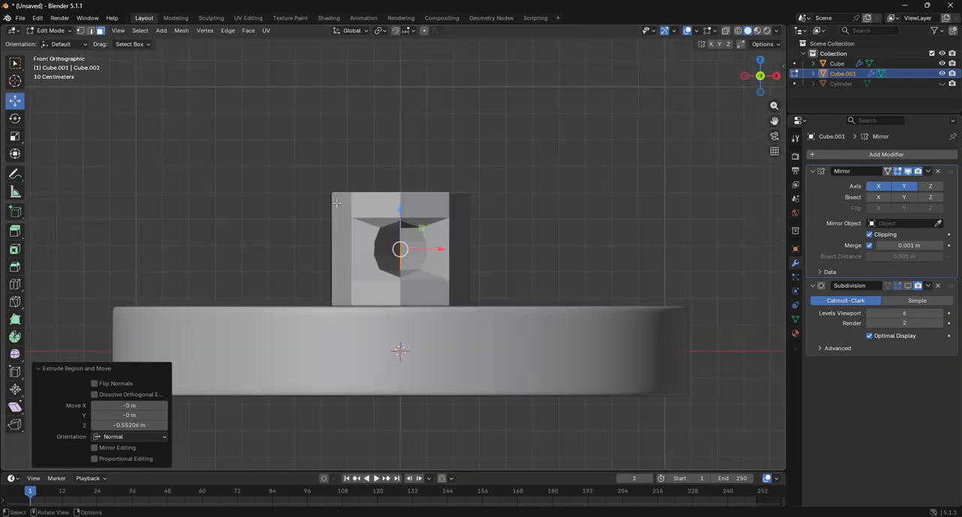
Step: Delete the whole reshaped mirrored cylinder in Object Mode, show the hidden bar again, and view the scene from the left
click(50, 30)
click(45, 41)
key(x)
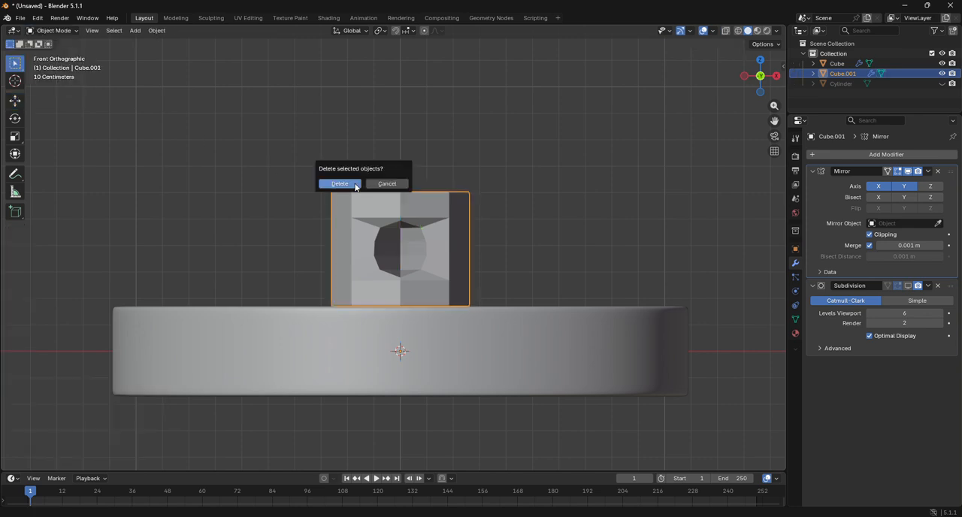
click(339, 184)
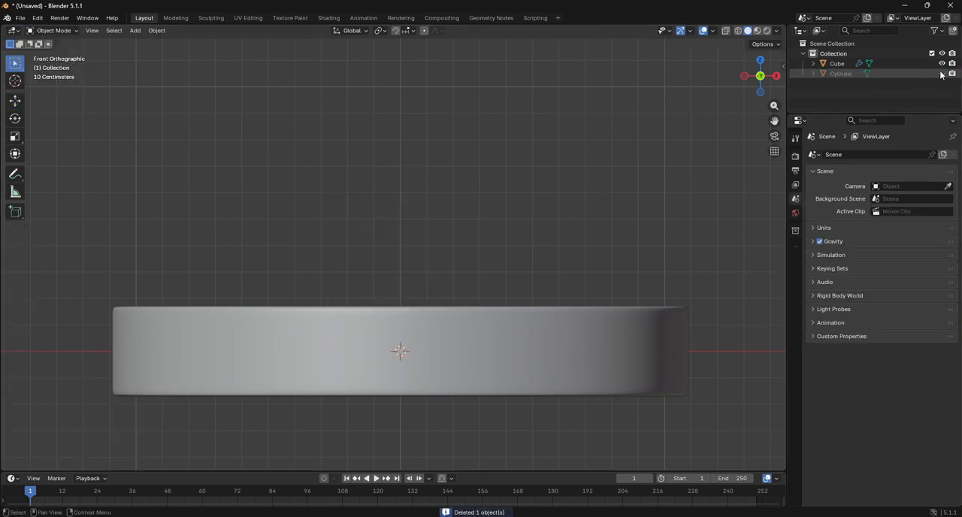
click(744, 76)
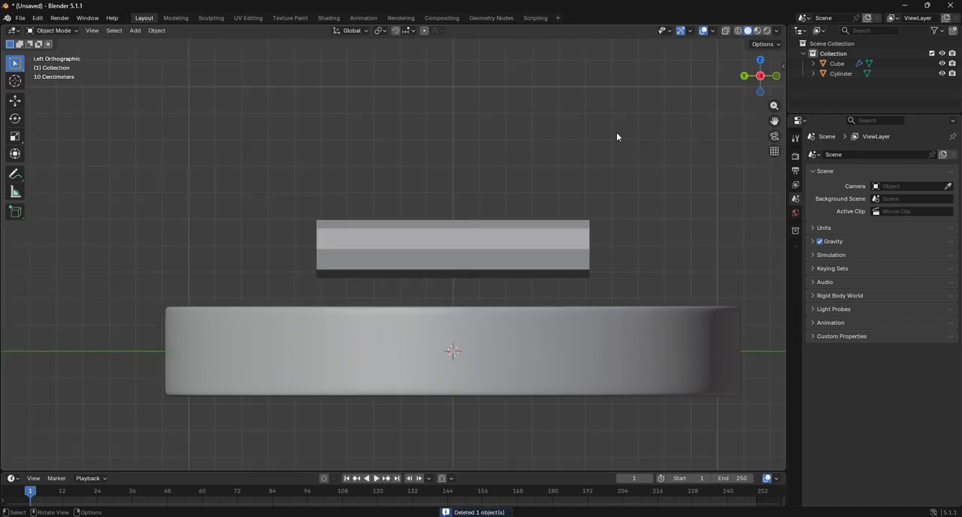
Step: Add a new mesh cylinder with 8 vertices, a 1 m radius and a 2 m depth at the origin
click(135, 30)
mouse_move(154, 42)
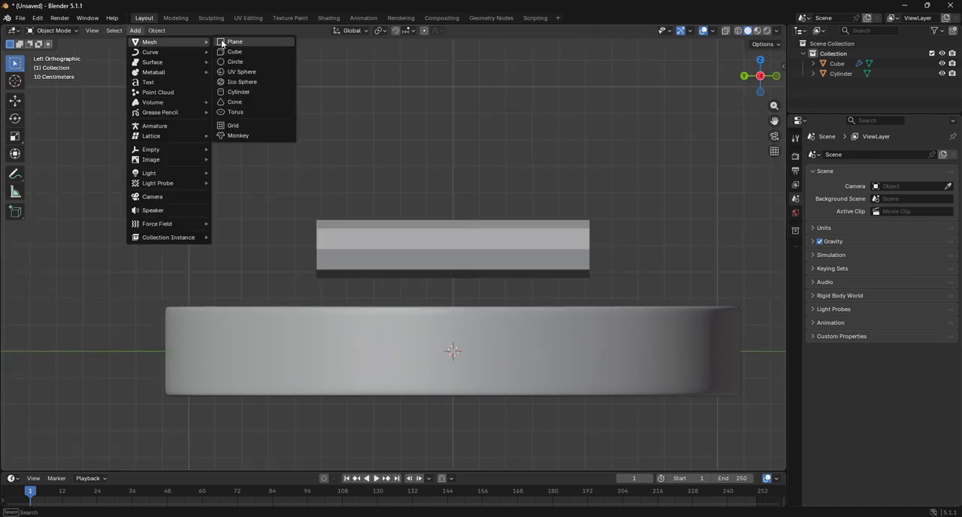
click(238, 92)
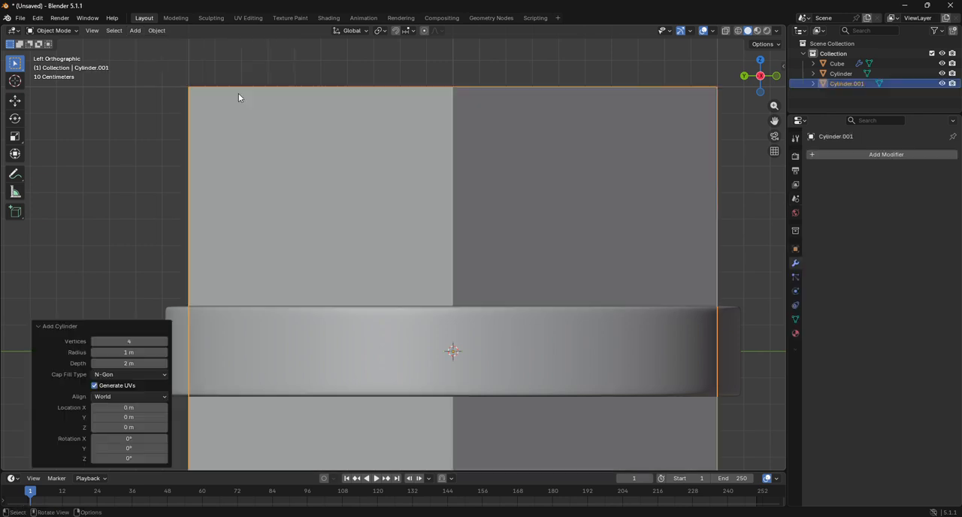
click(165, 341)
drag(165, 342, 184, 342)
click(165, 341)
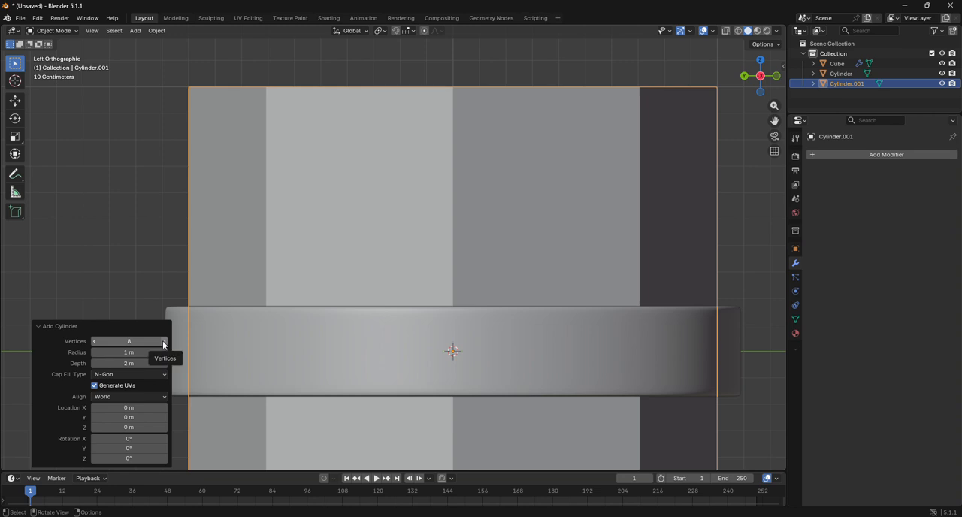
click(532, 176)
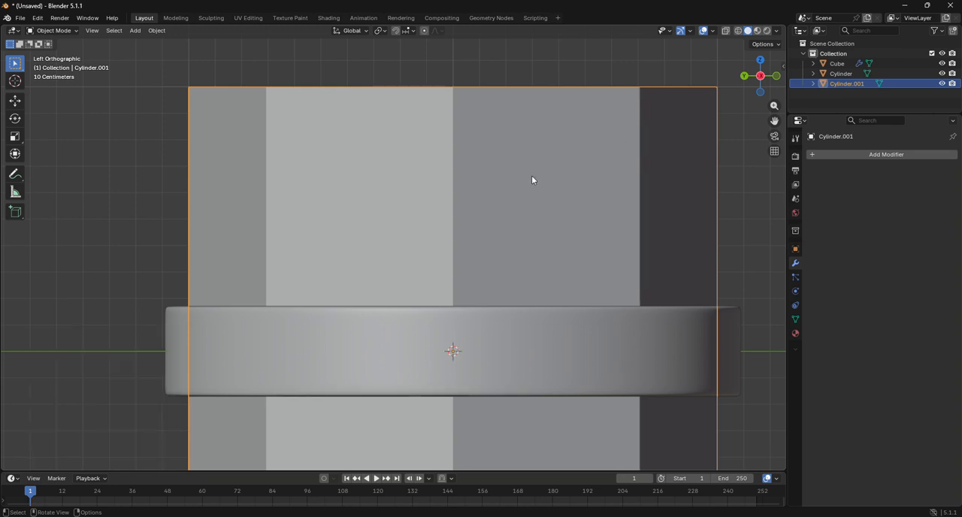
Step: In Edit Mode, scale the new cylinder to about 0.268 and move it up about 0.438 m in Z onto the disc
click(53, 30)
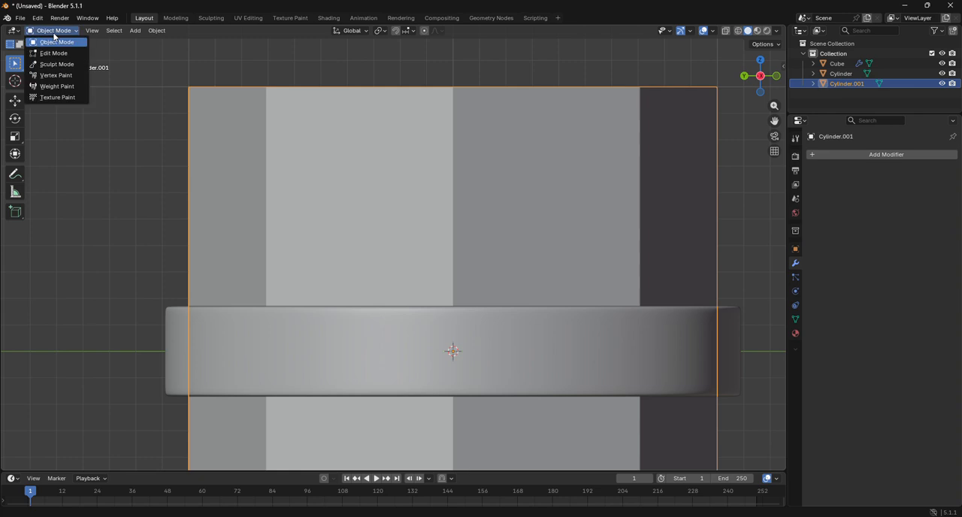
click(57, 54)
key(s)
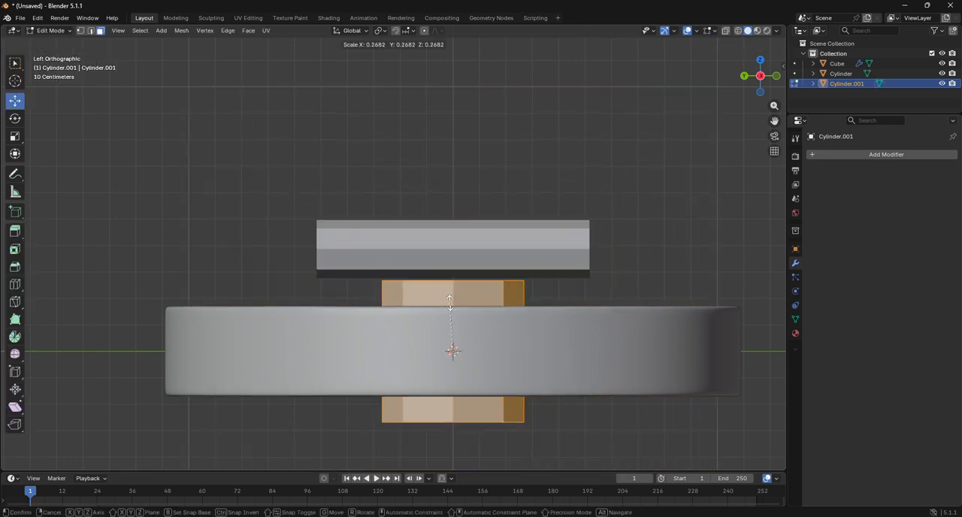
click(449, 304)
key(g)
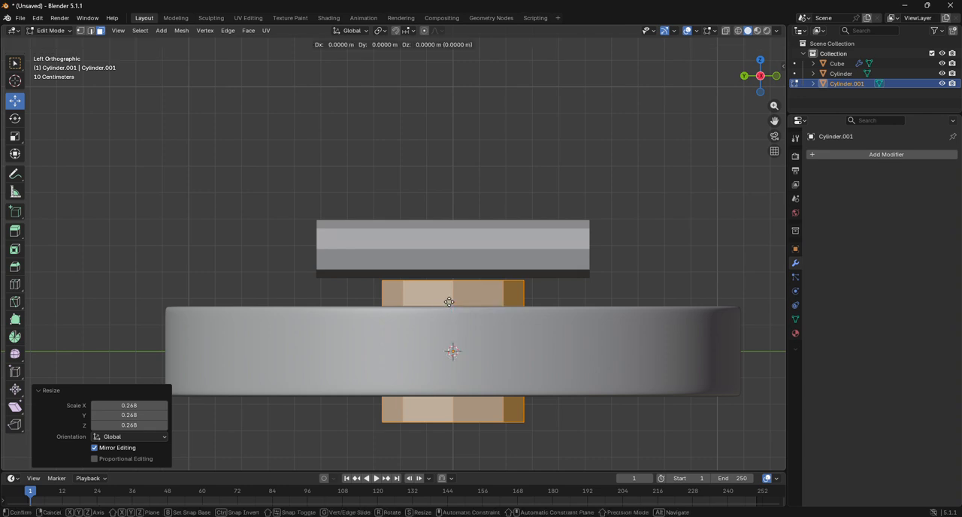
key(z)
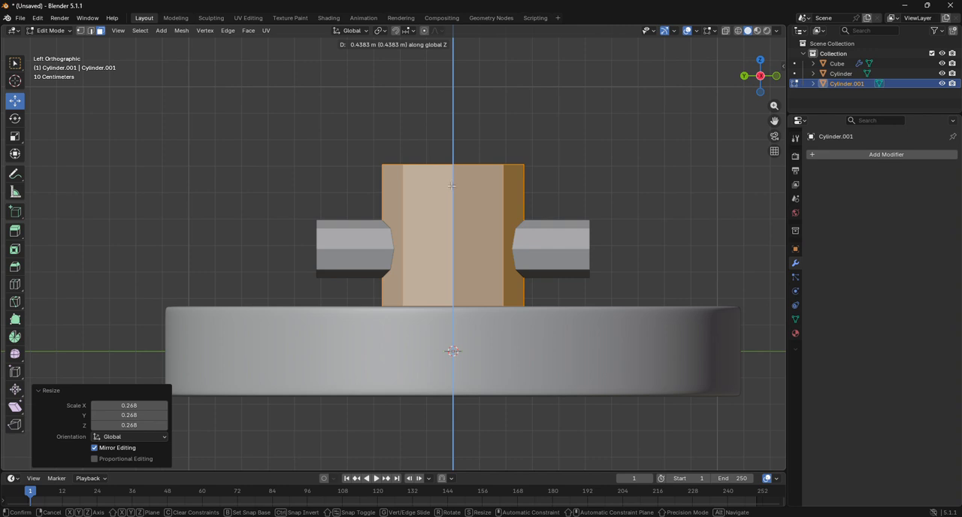
click(452, 185)
drag(779, 89, 506, 213)
Step: Return to Object Mode, select the bar passing through the new cylinder, and view it from the back
click(58, 33)
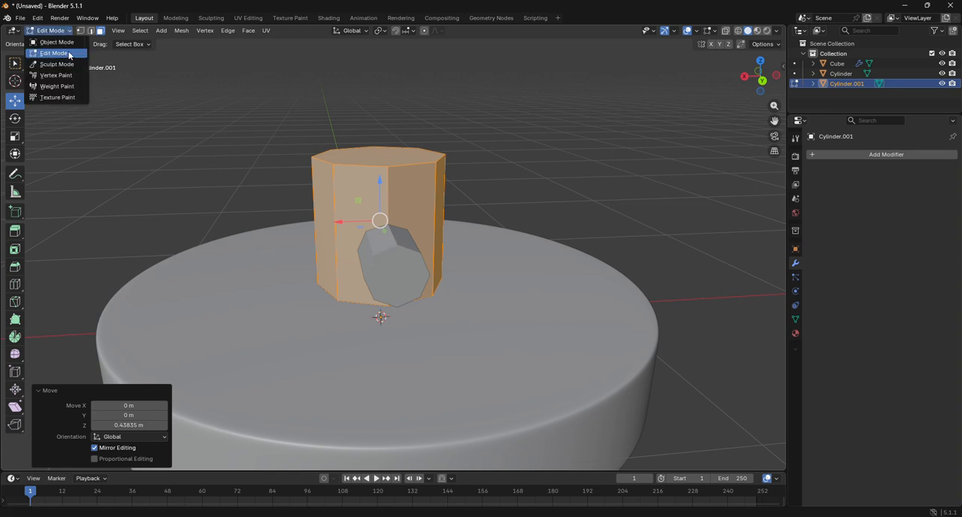
click(58, 33)
click(59, 33)
click(57, 42)
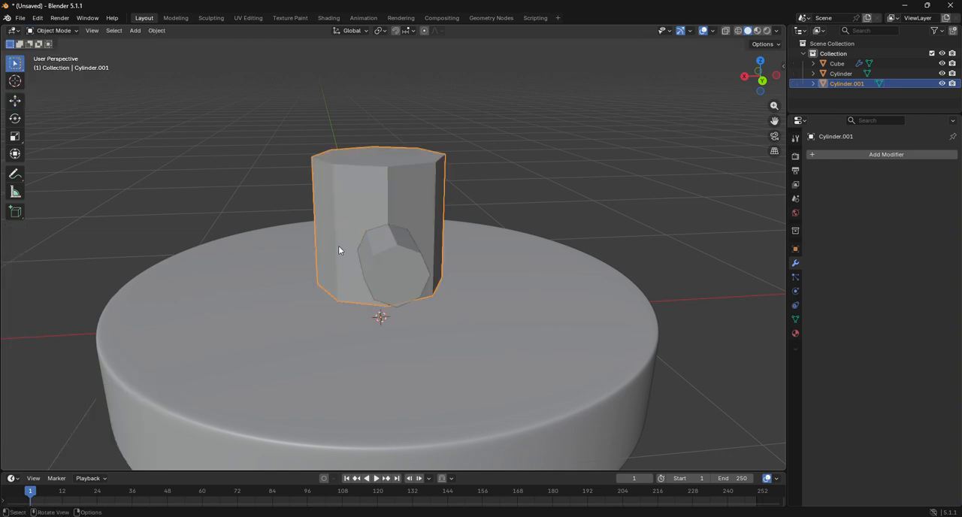
click(392, 261)
click(762, 80)
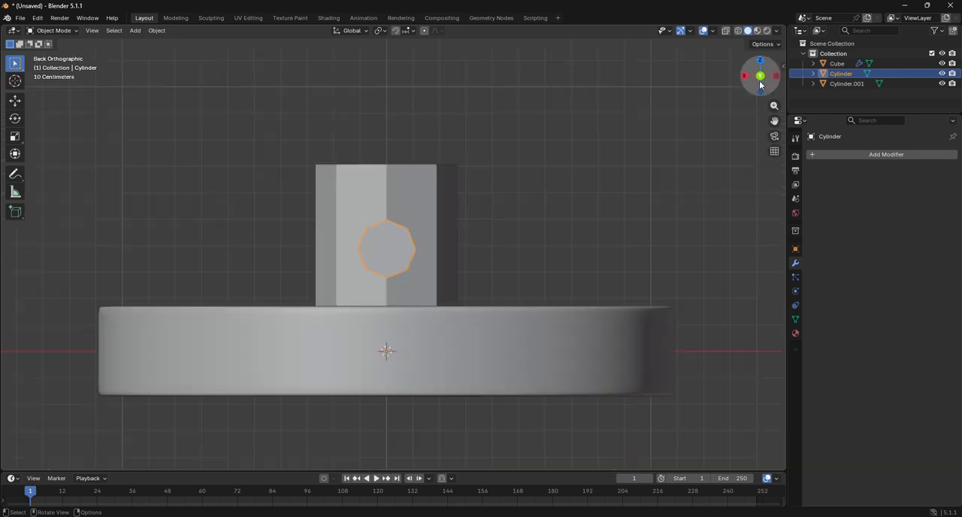
Step: Move the bar up about 0.038 m along Z within the new upright cylinder
key(g)
key(z)
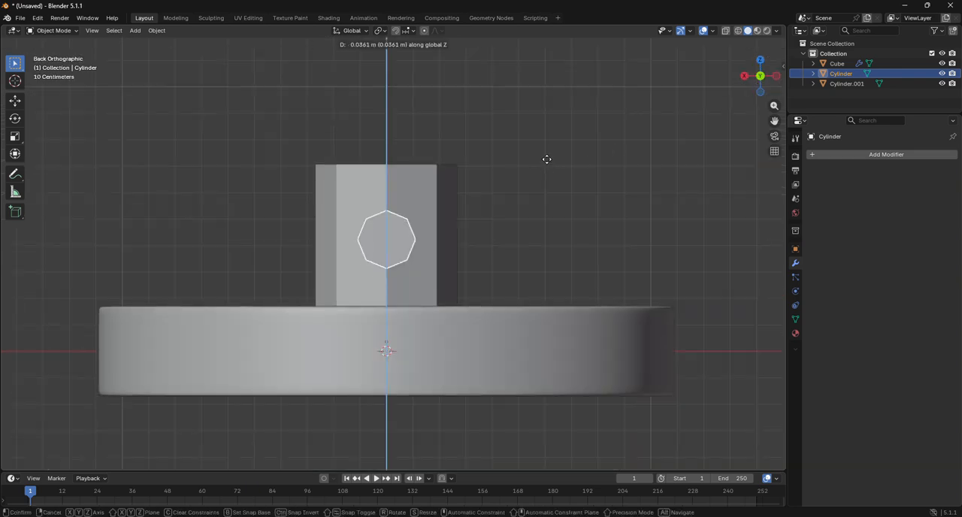
click(546, 159)
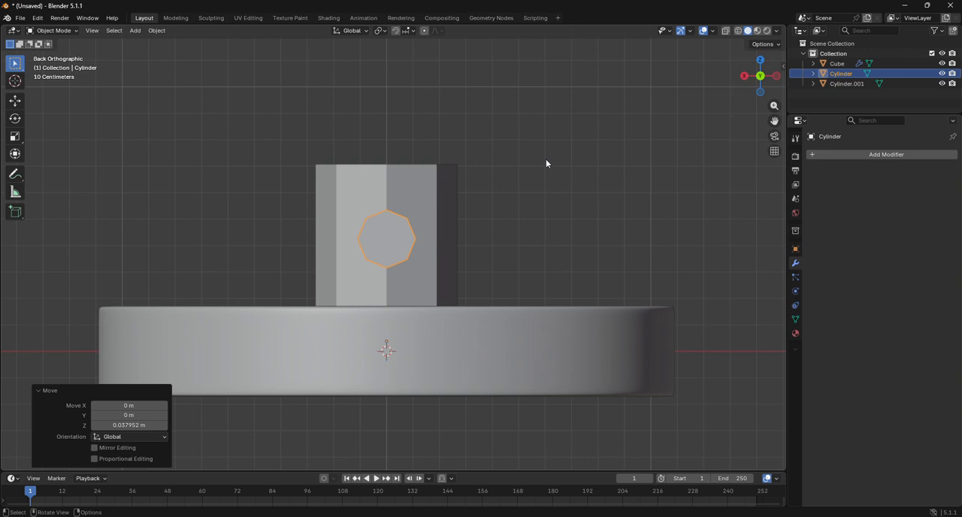
Step: Add a Boolean Difference modifier to the upright 8-sided cylinder with the bar as its cutting object, and hide the bar
click(423, 200)
click(887, 155)
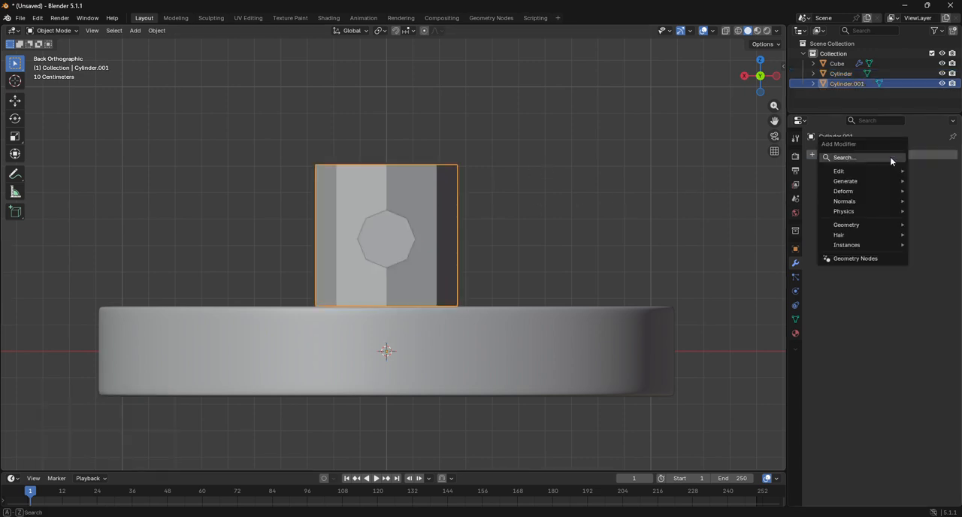
key(space)
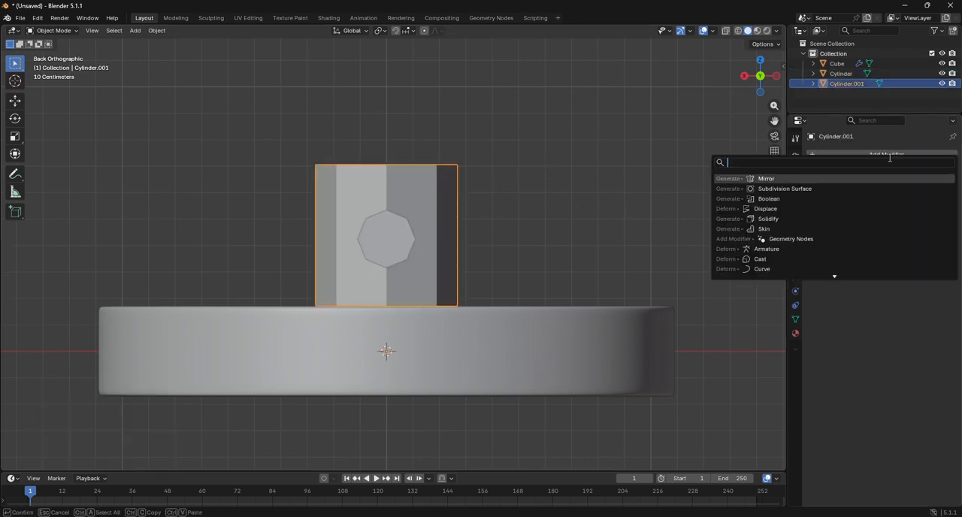
click(769, 199)
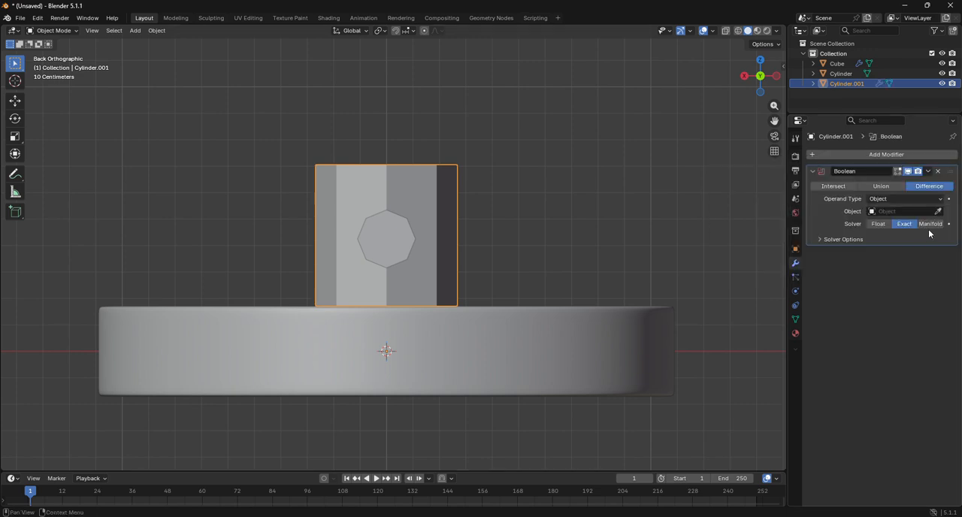
click(941, 211)
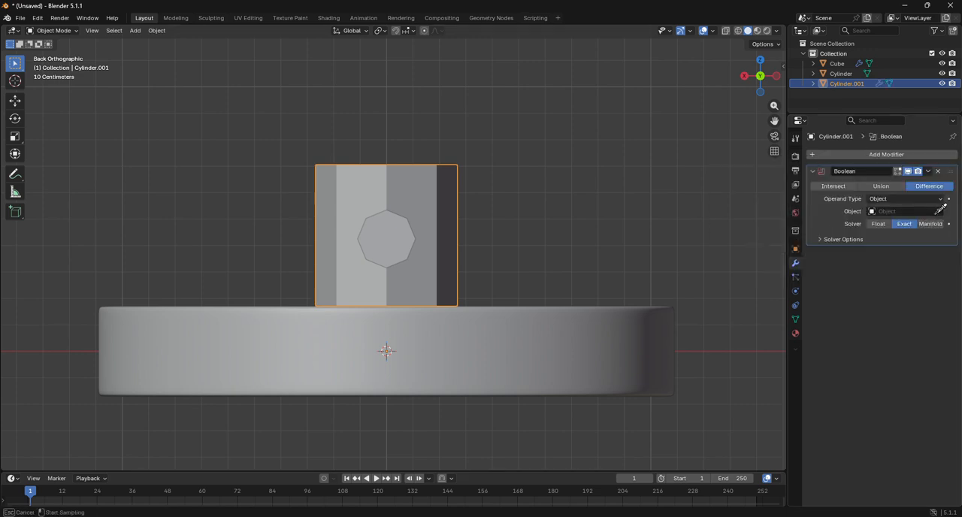
click(389, 239)
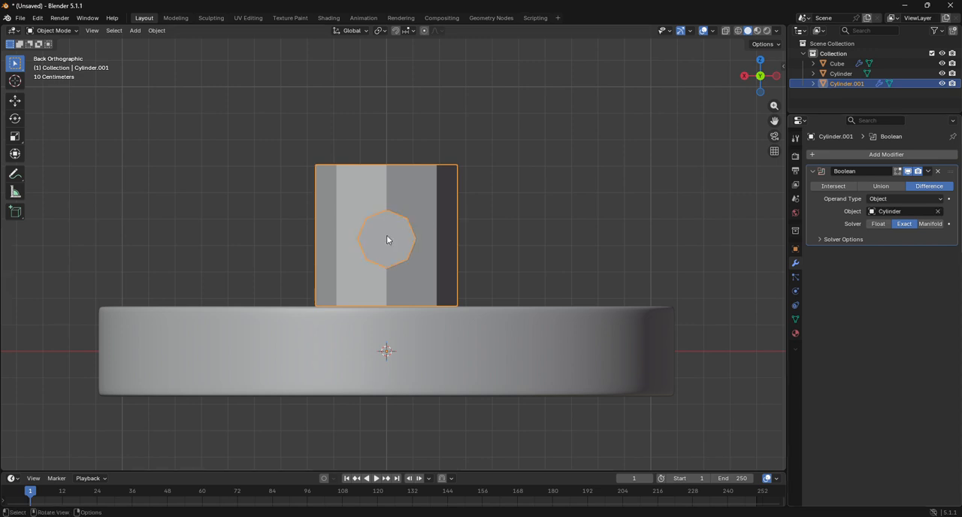
click(942, 74)
scroll(297, 244, up, 3)
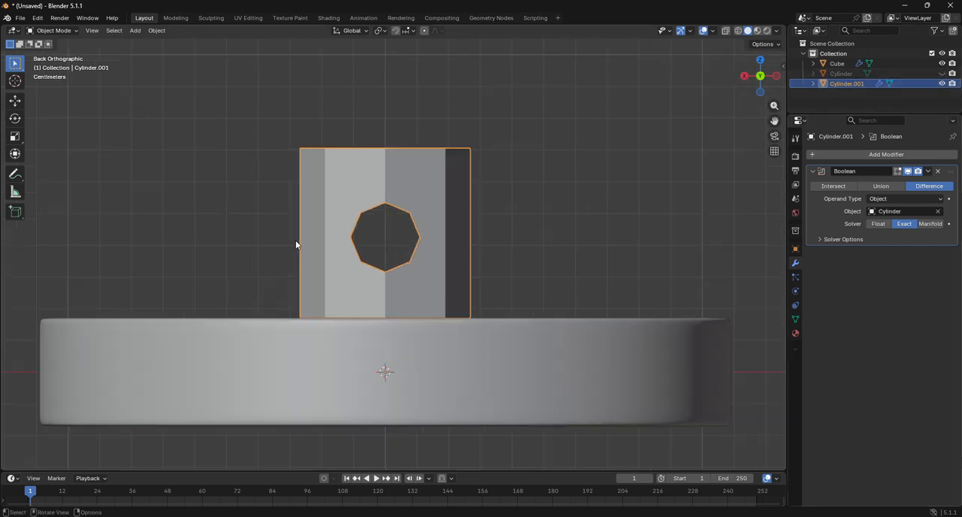
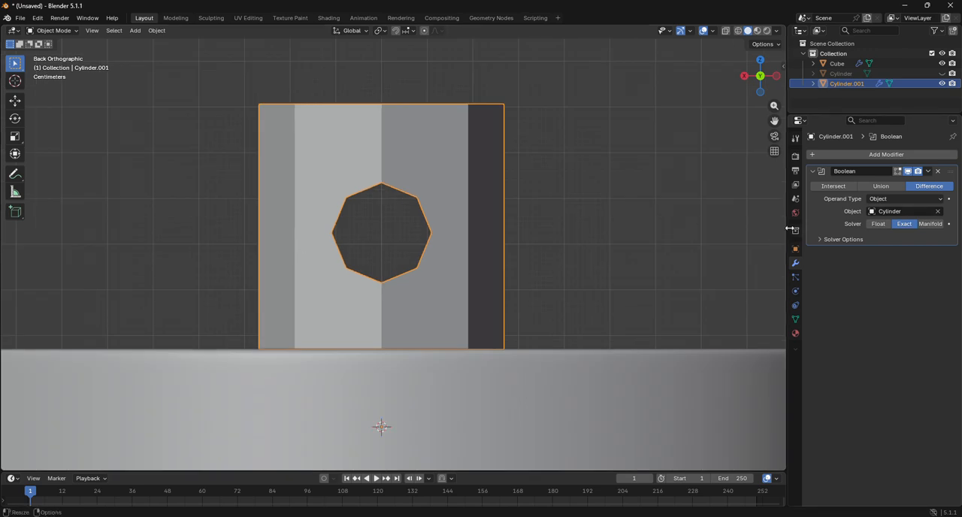
Step: Apply the Boolean modifier on the upright 8-sided cylinder
click(928, 173)
click(913, 180)
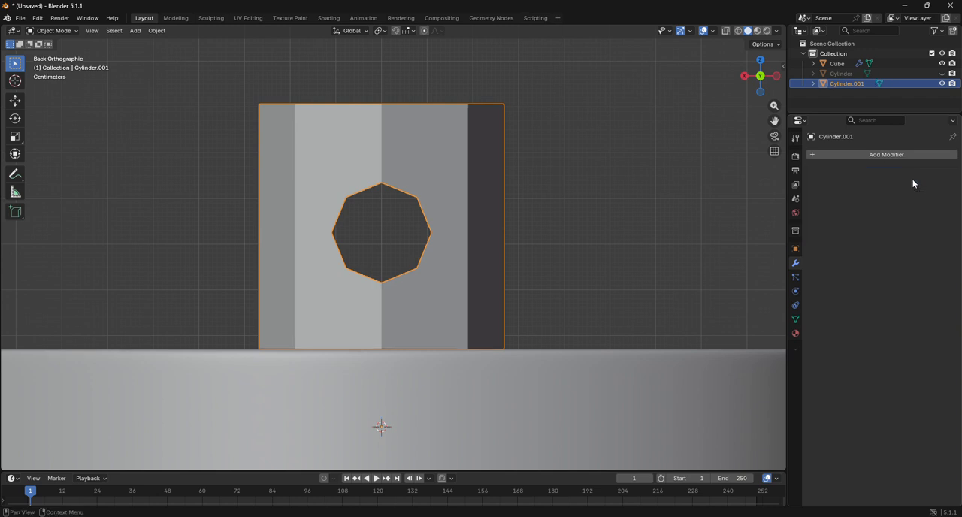
click(73, 31)
click(72, 52)
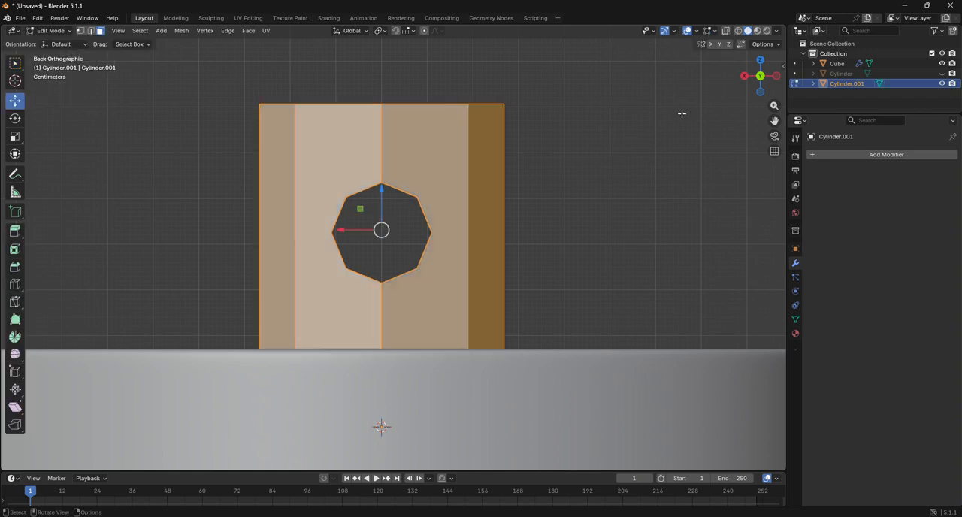
mouse_move(761, 79)
mouse_down()
mouse_move(755, 98)
mouse_move(760, 72)
mouse_move(762, 83)
mouse_up()
click(762, 76)
click(14, 285)
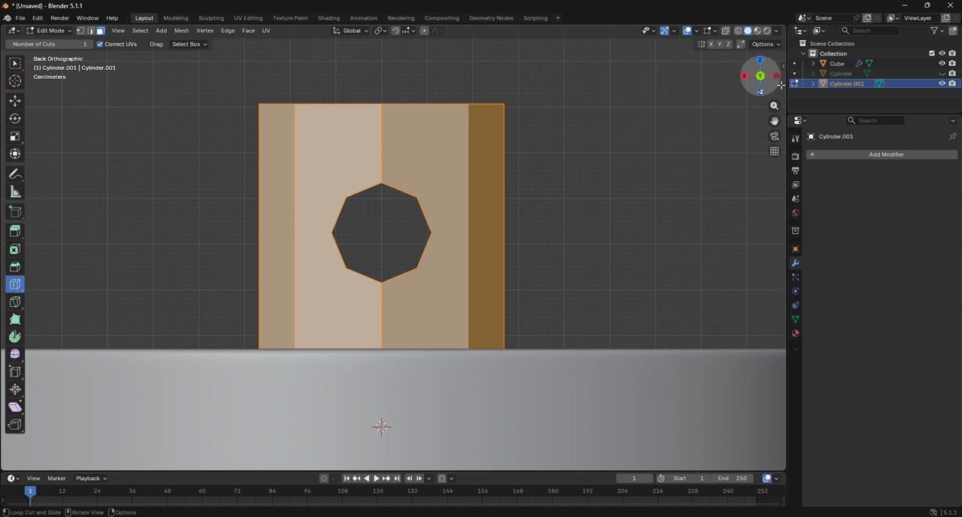
click(761, 60)
scroll(568, 194, down, 2)
scroll(194, 191, down, 3)
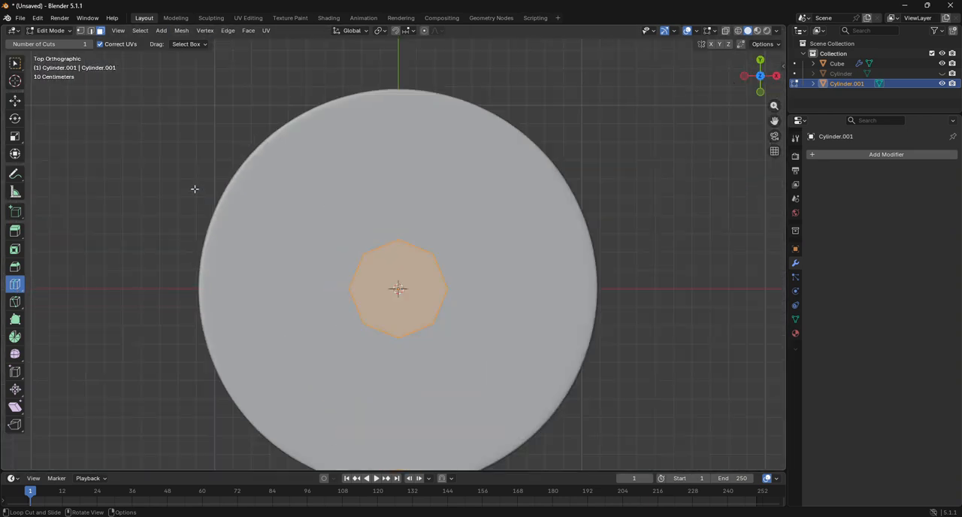
click(50, 30)
click(54, 43)
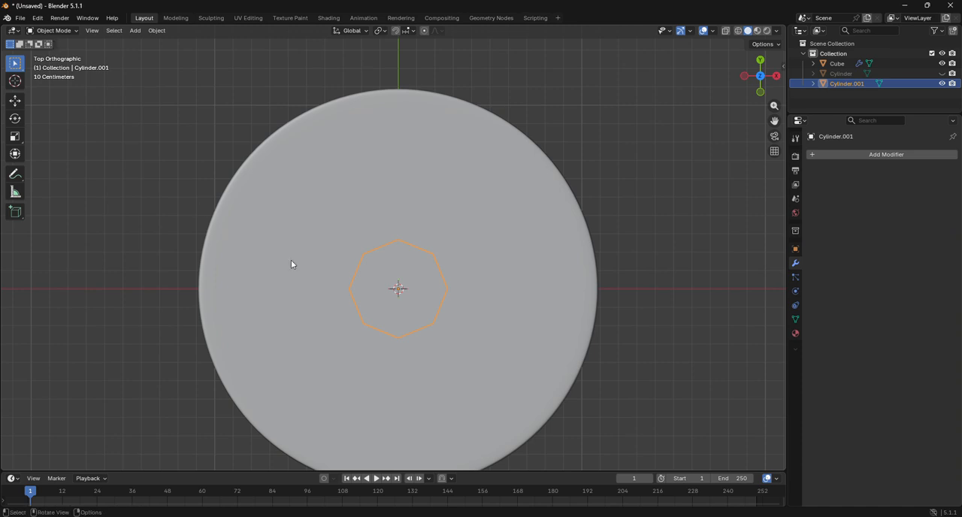
Step: Add a Mirror modifier to the 8-sided cylinder
scroll(212, 243, up, 2)
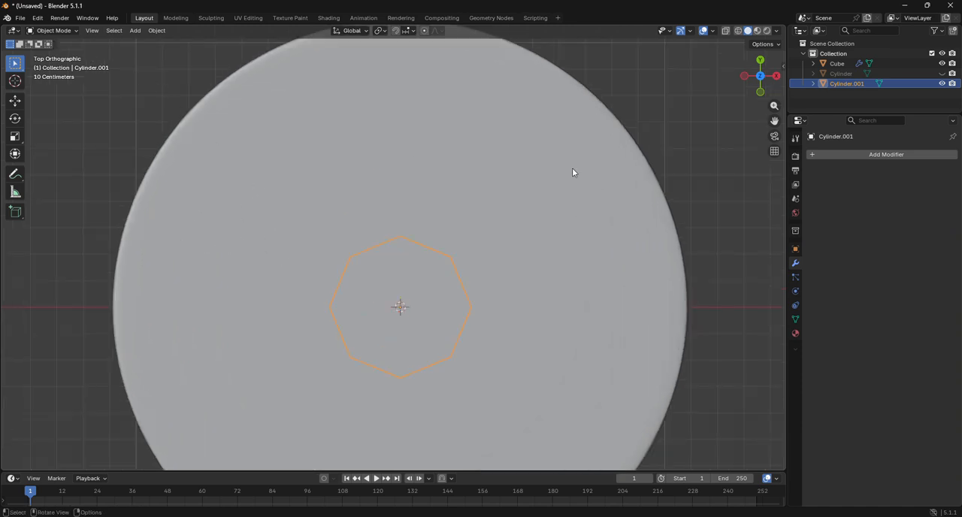
click(882, 155)
click(882, 158)
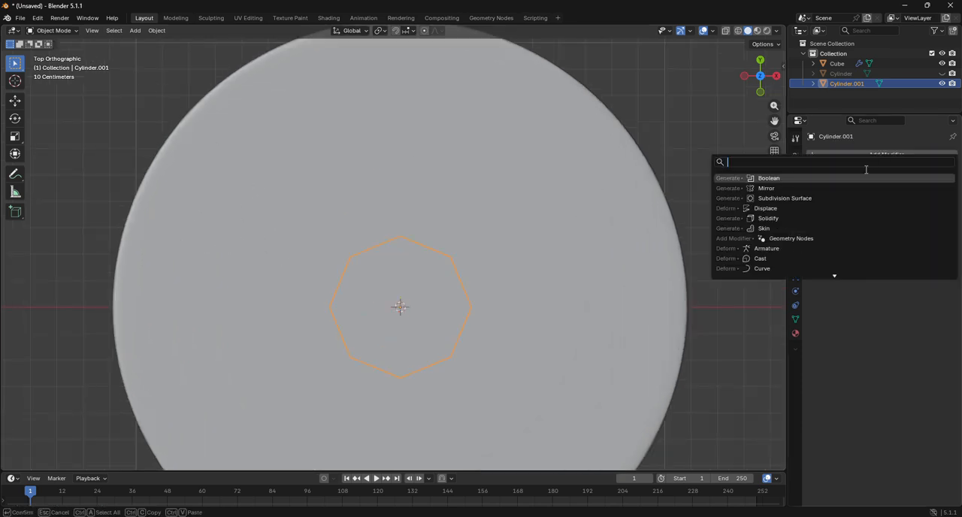
click(777, 188)
Step: In Edit Mode, knife-cut the cylinder's top face along Y between the two opposite corners above the hole openings
click(50, 30)
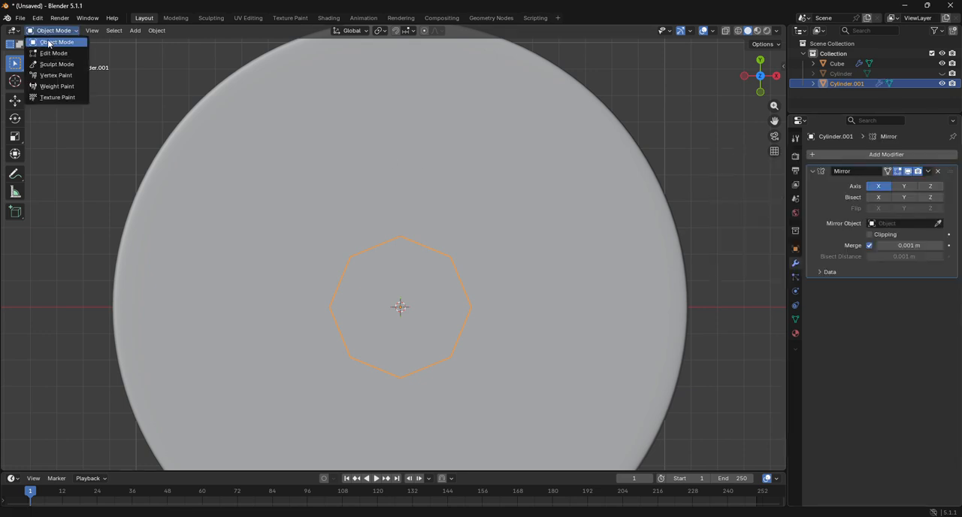
click(53, 52)
scroll(349, 329, up, 1)
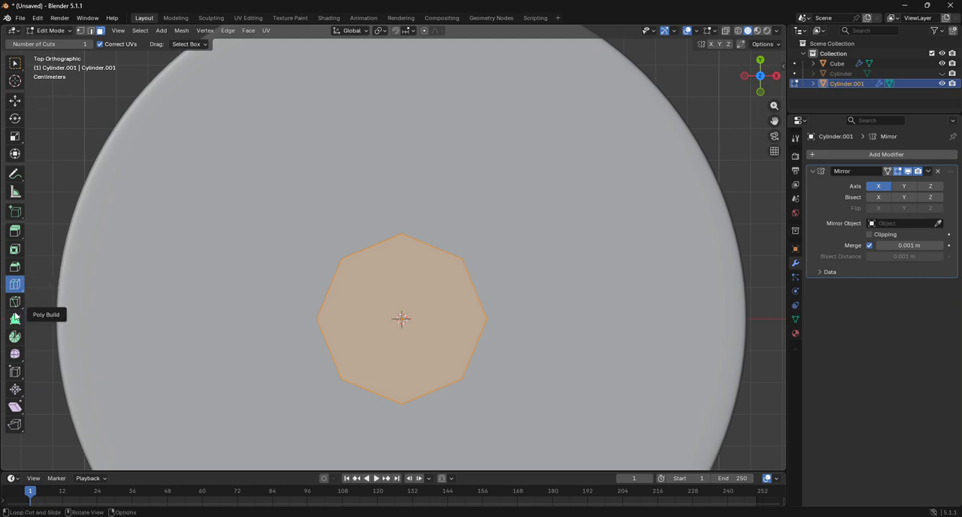
click(81, 31)
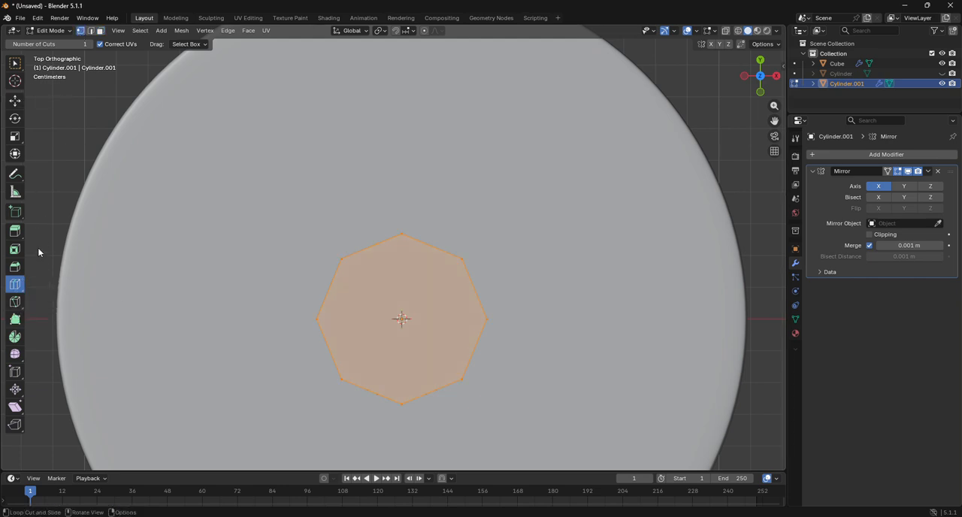
click(15, 302)
drag(764, 81, 490, 168)
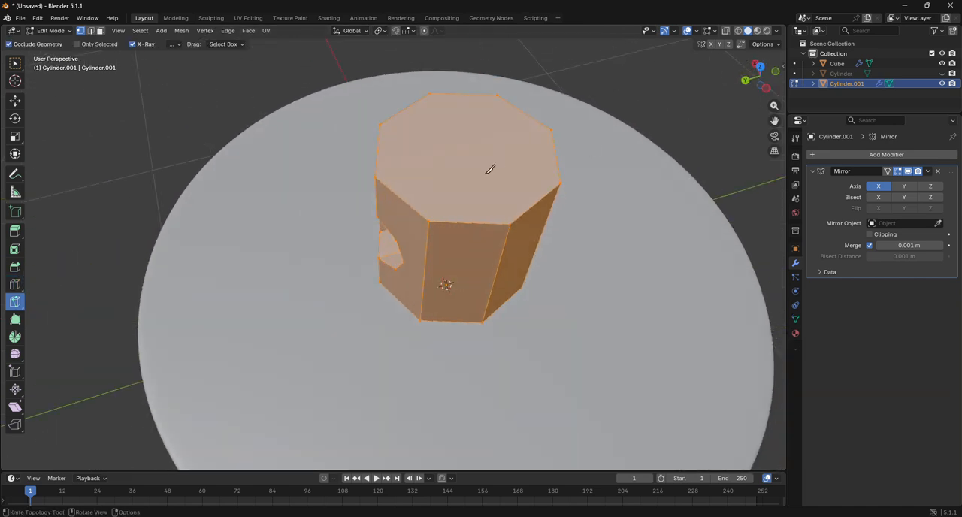
click(377, 176)
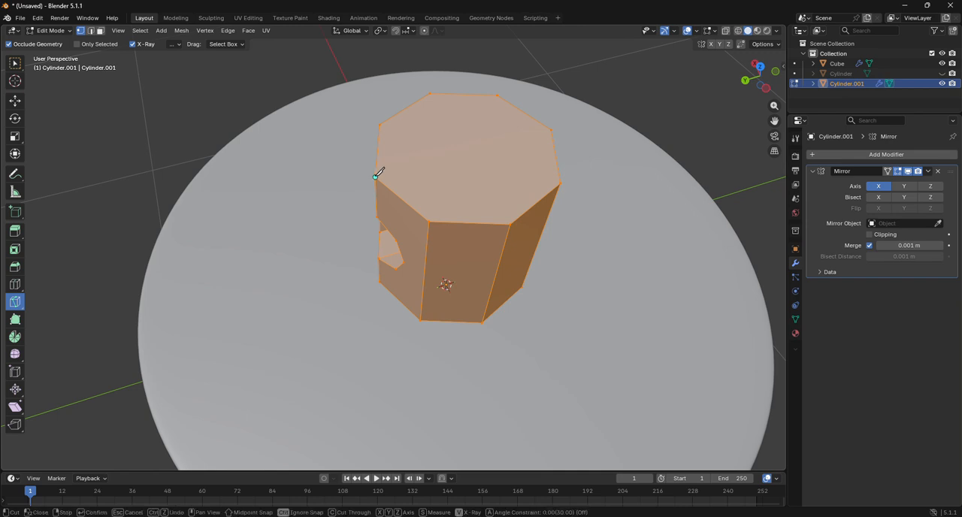
click(553, 128)
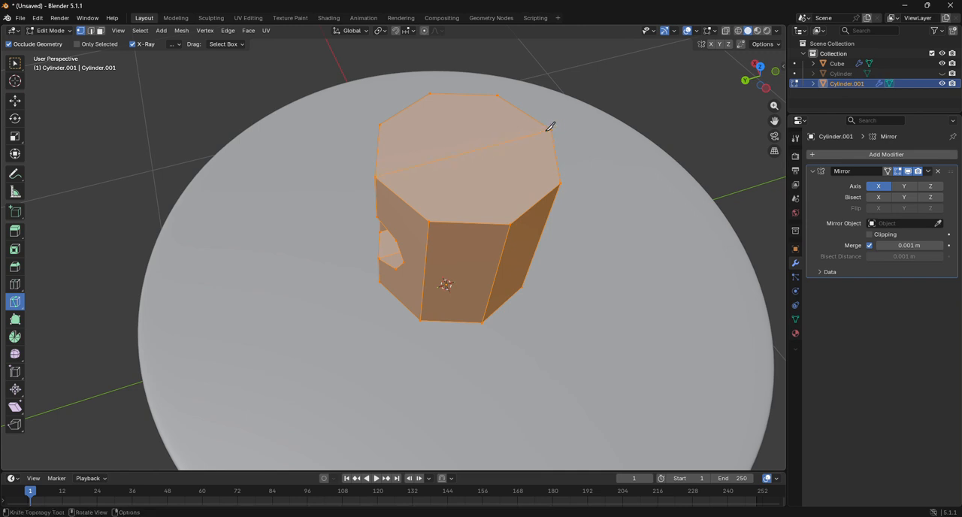
key(Return)
Step: Hide the disc and knife-cut the cylinder's underside along Y between its opposite corners
click(944, 65)
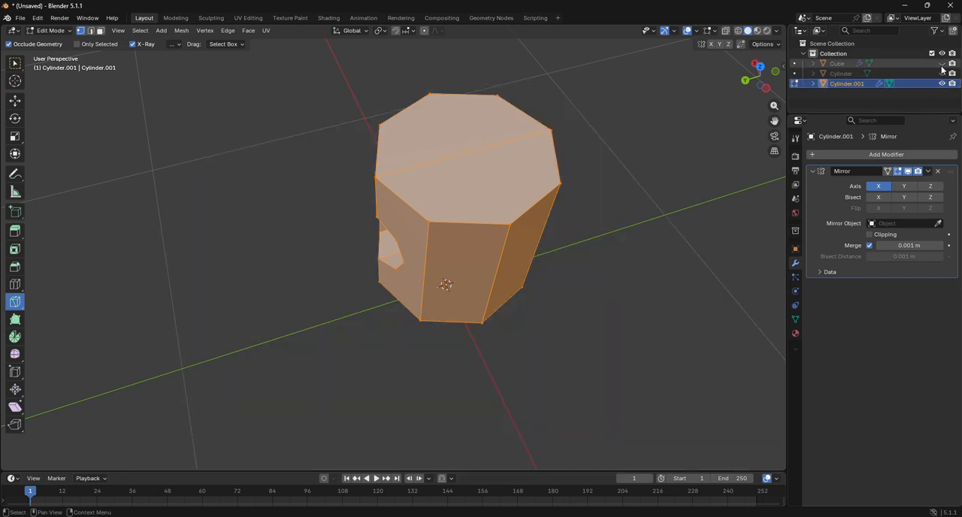
mouse_move(758, 80)
mouse_down()
mouse_move(737, 68)
mouse_move(756, 98)
mouse_up()
click(389, 201)
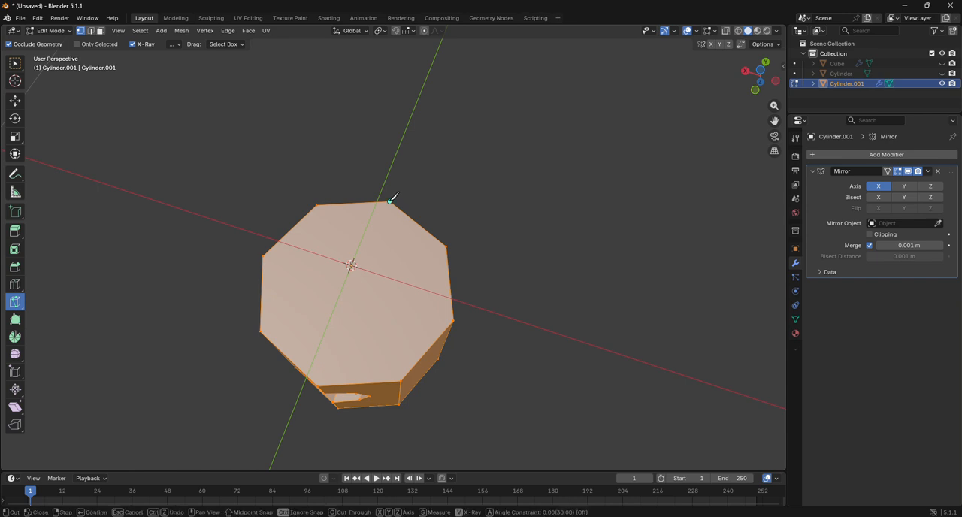
click(316, 381)
key(Return)
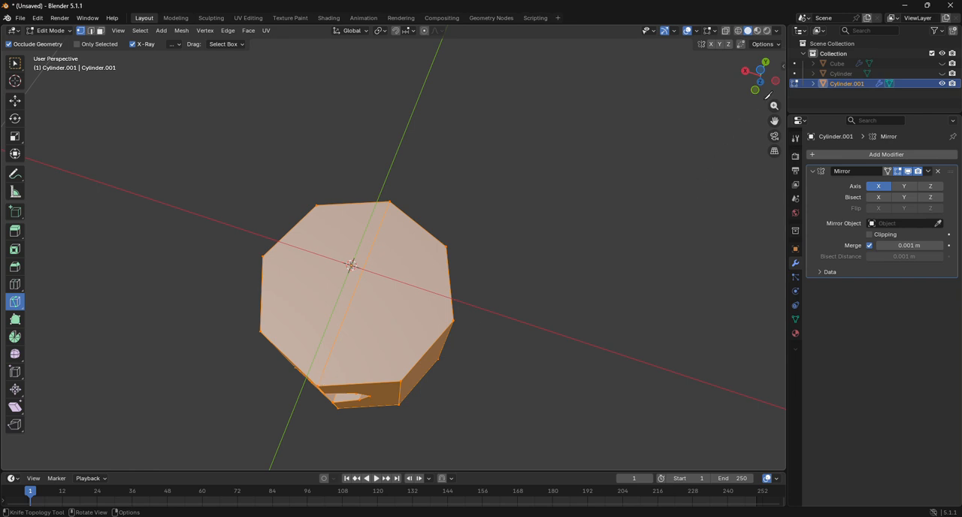
Step: Knife-cut the cylinder's underside along X between opposite corners, crossing the existing Y cut
drag(769, 95, 756, 69)
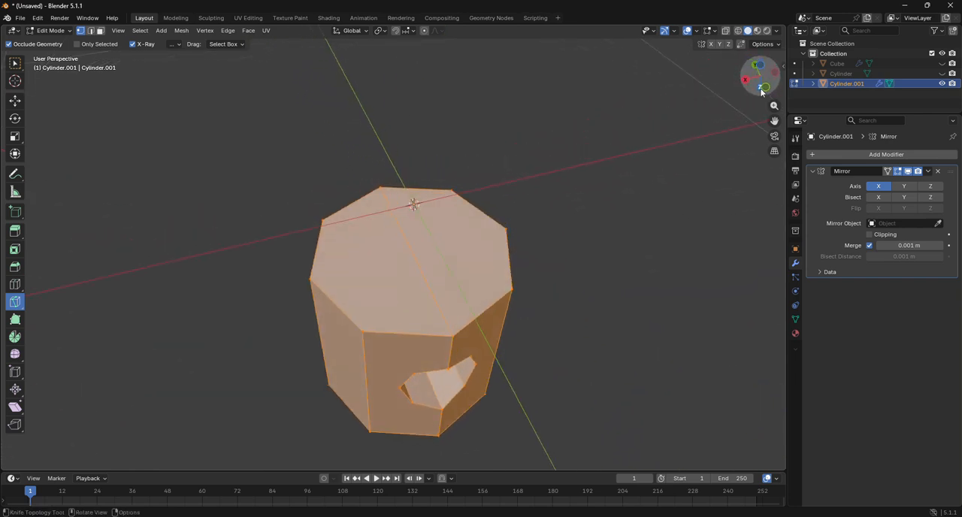
click(311, 278)
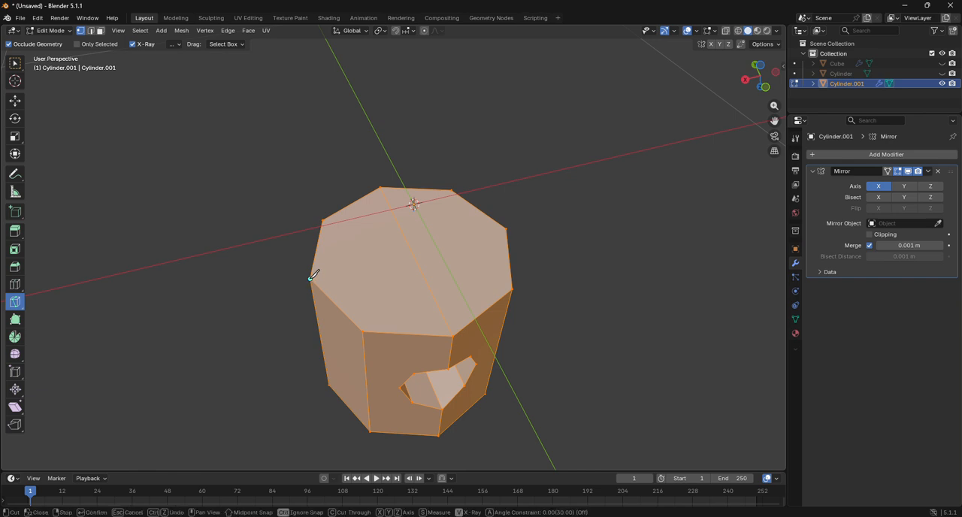
click(507, 228)
key(Return)
Step: Knife-cut the cylinder's top face along X between opposite corners, dividing it into quarters
drag(762, 73, 764, 70)
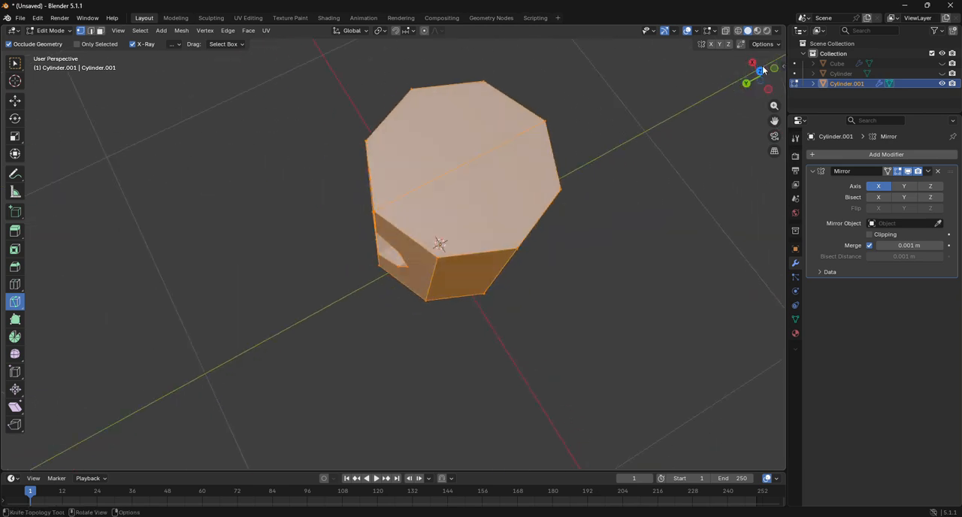
click(413, 88)
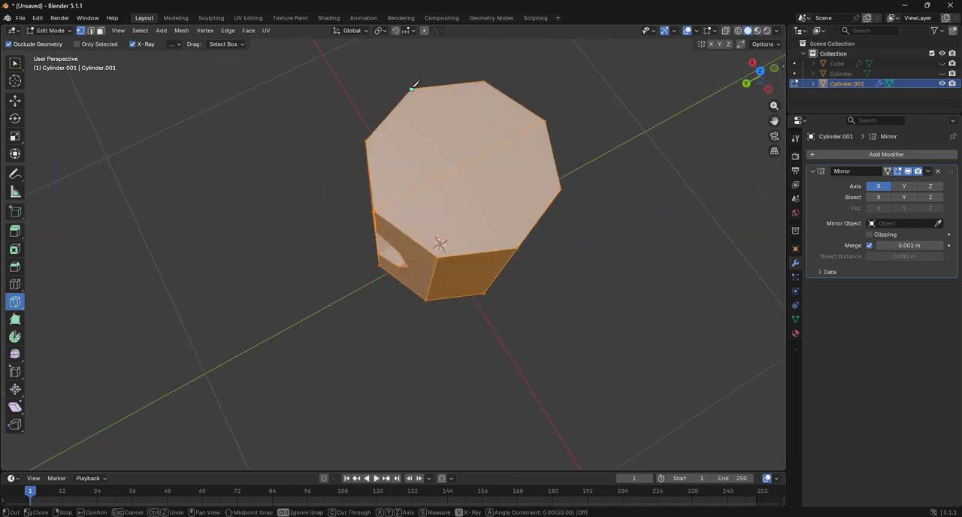
click(518, 246)
key(Return)
Step: Merge the cylinder's overlapping vertices by distance
drag(755, 79, 697, 142)
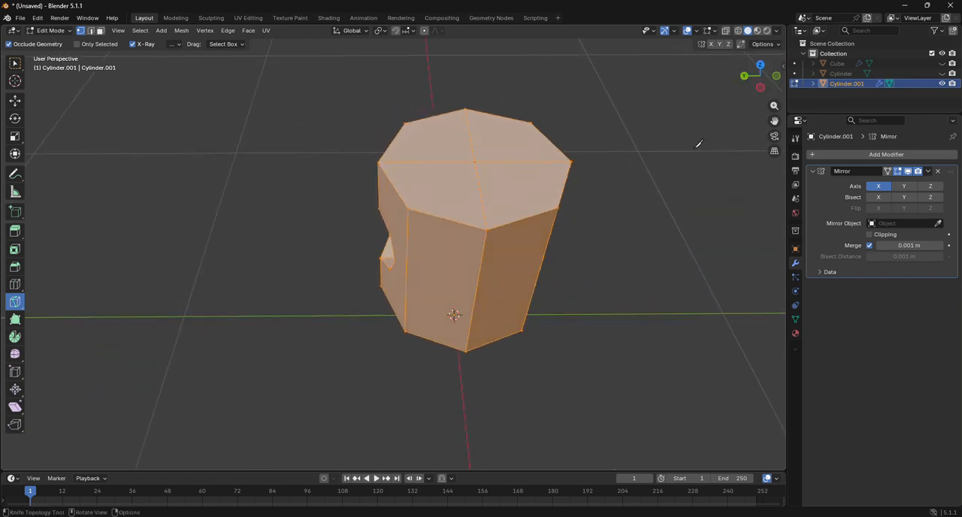
key(m)
click(665, 182)
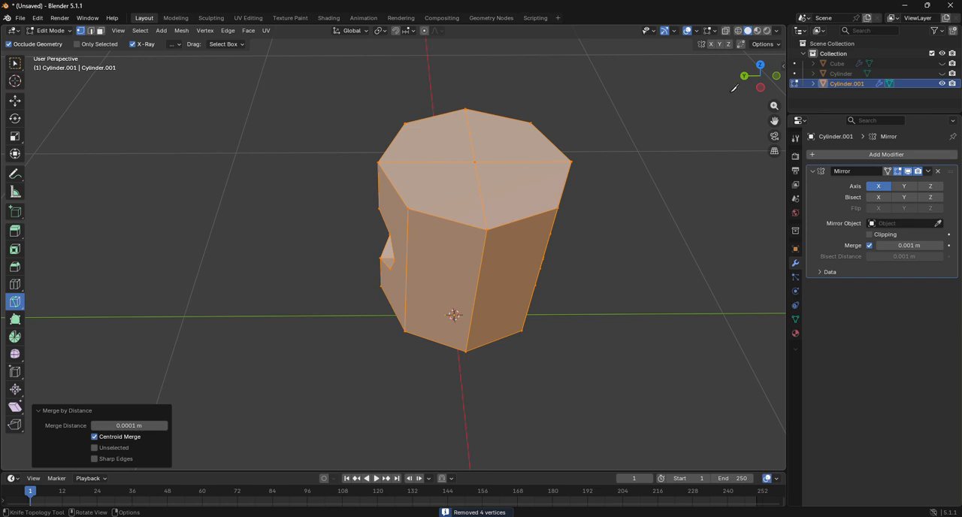
Step: From the top view in see-through face selection, select three quarters of the cylinder and delete their faces, keeping the -X, +Y quarter
drag(746, 79, 856, 31)
scroll(601, 158, up, 2)
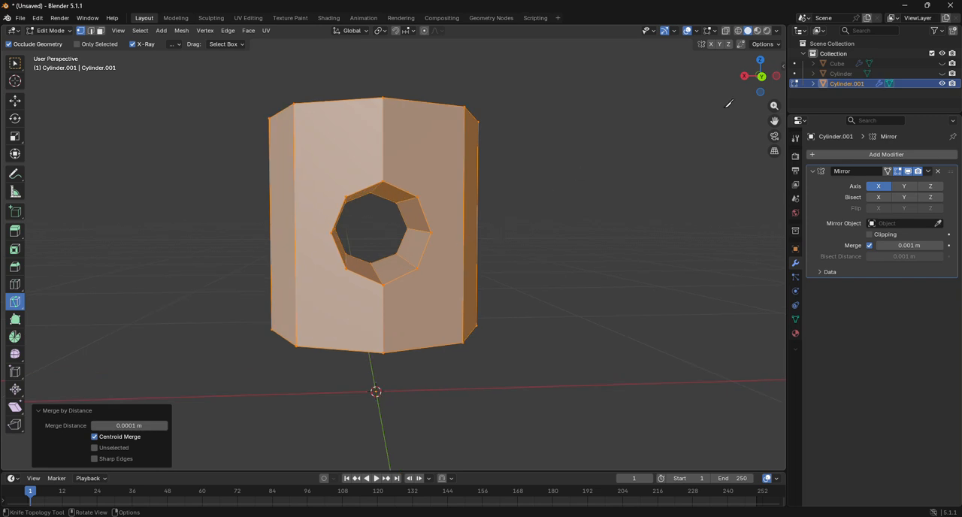
click(761, 61)
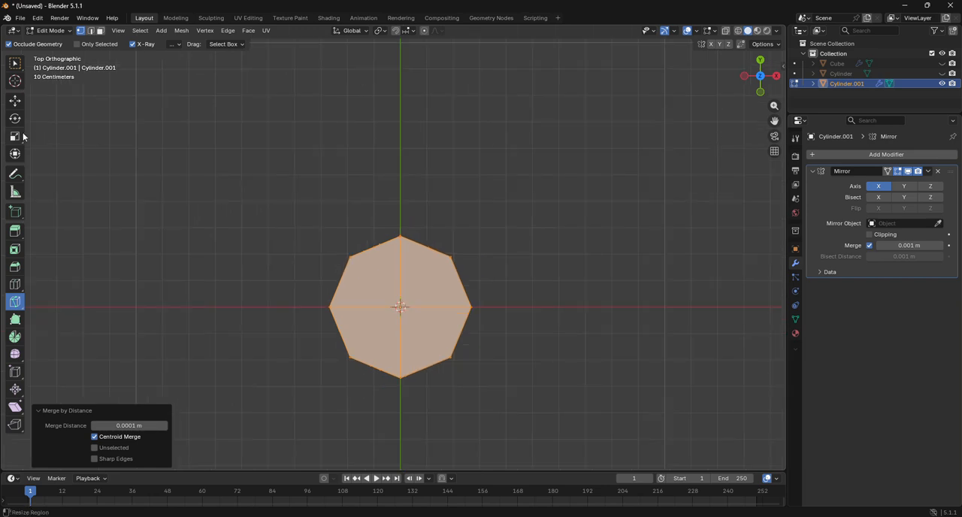
click(13, 107)
click(100, 31)
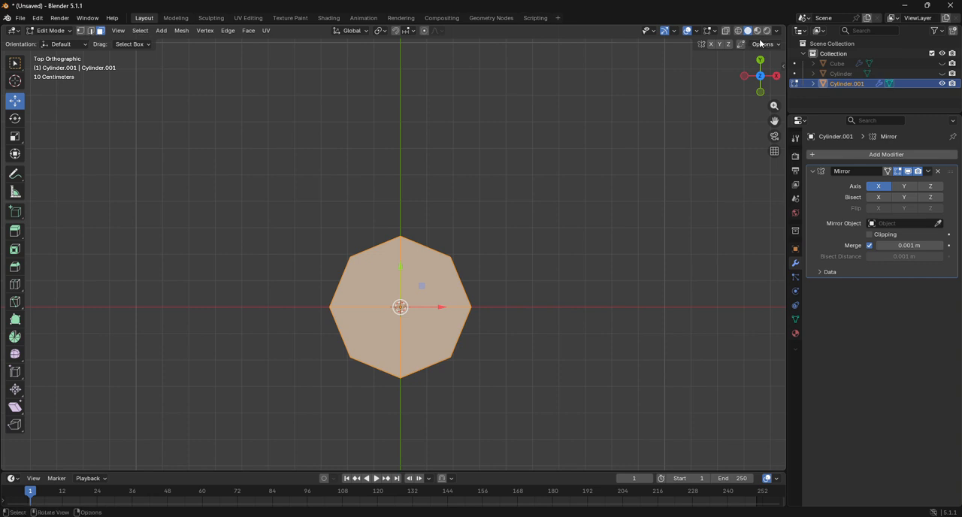
key(alt+z)
key(a)
drag(410, 225, 507, 380)
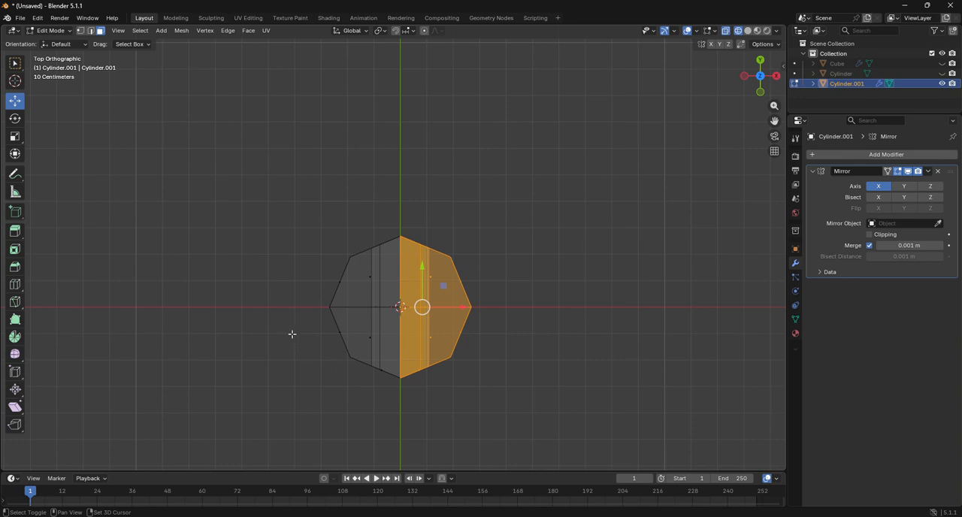
shift+drag(292, 334, 488, 398)
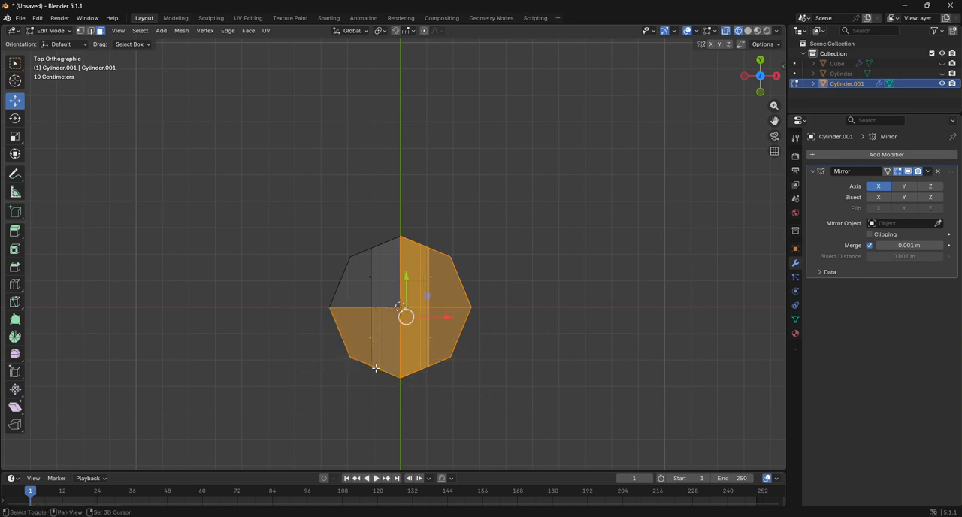
key(x)
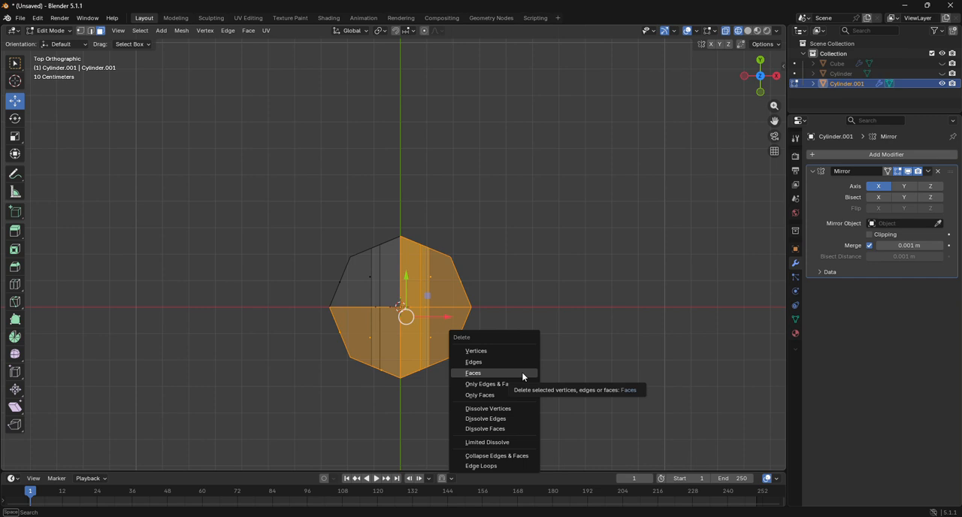
click(521, 372)
Step: Turn off the Mirror modifier's X axis, keep Y off, and return the viewport to solid shading
click(907, 187)
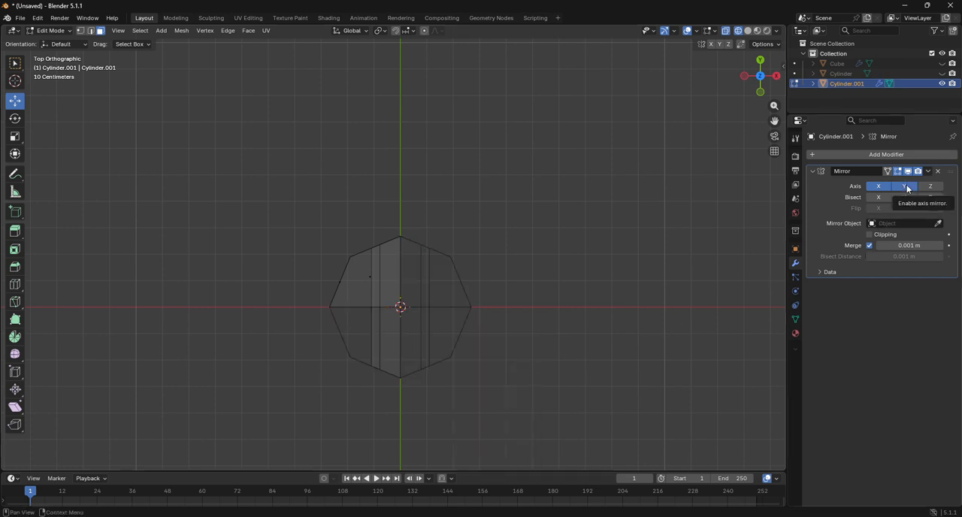
click(905, 186)
click(885, 188)
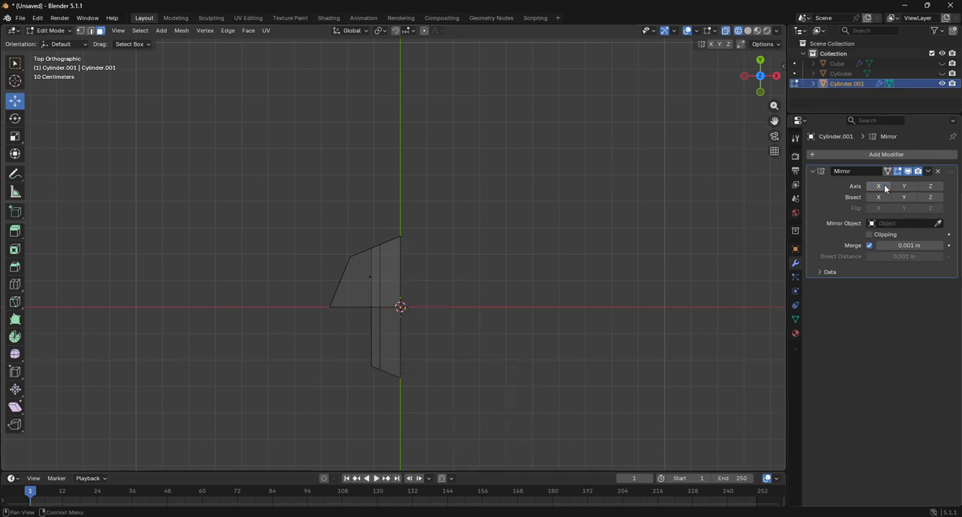
click(749, 32)
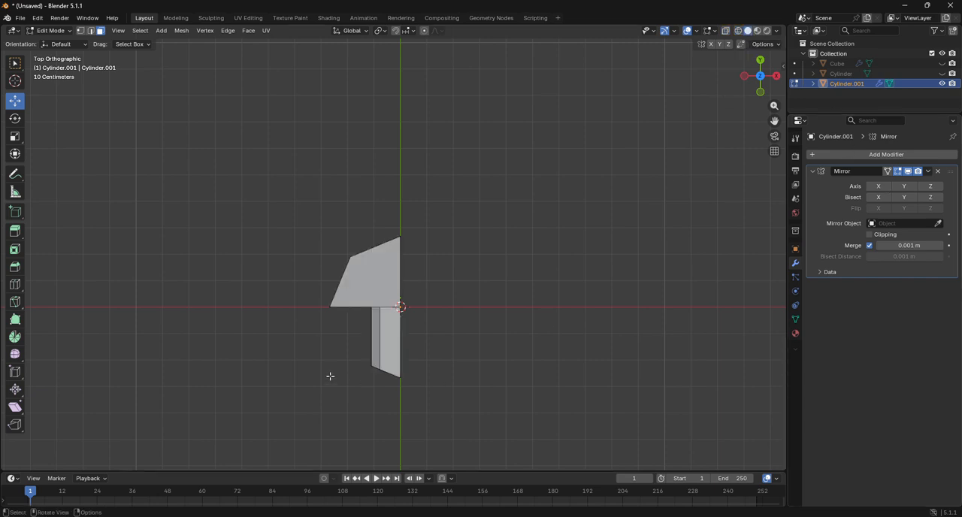
Step: Delete the leftover faces extending from the kept quarter into the -Y half
drag(318, 341, 451, 398)
key(x)
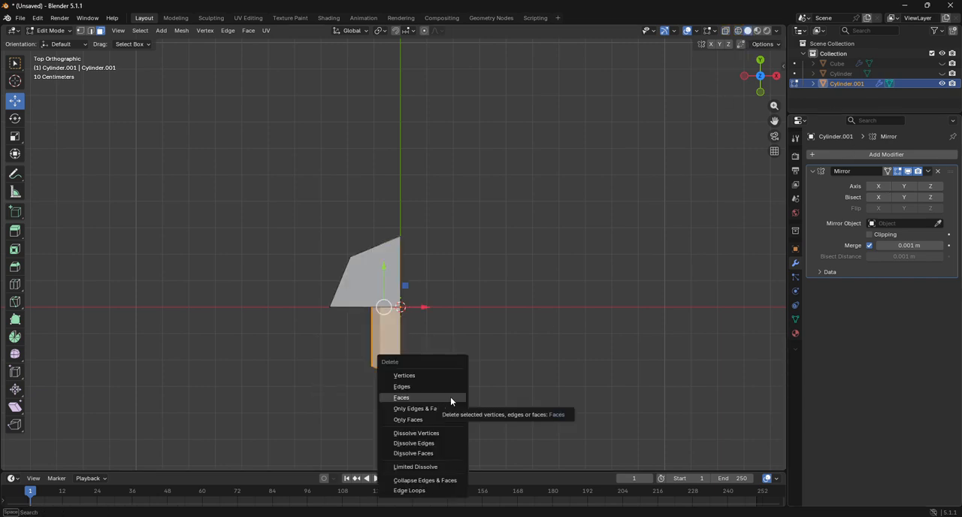
click(450, 397)
drag(347, 338, 428, 389)
key(x)
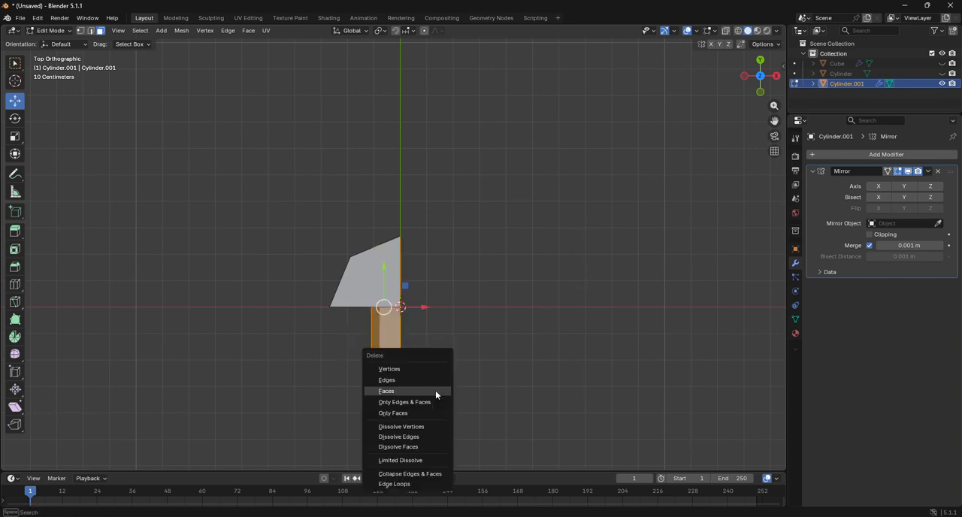
click(435, 390)
Step: Check the remaining quarter, return to the top view, and enable mirroring across the X axis
mouse_move(769, 66)
mouse_down()
mouse_move(746, 22)
mouse_move(696, 6)
mouse_move(617, 15)
mouse_move(620, 46)
mouse_move(755, 24)
mouse_move(766, 76)
mouse_up()
click(760, 77)
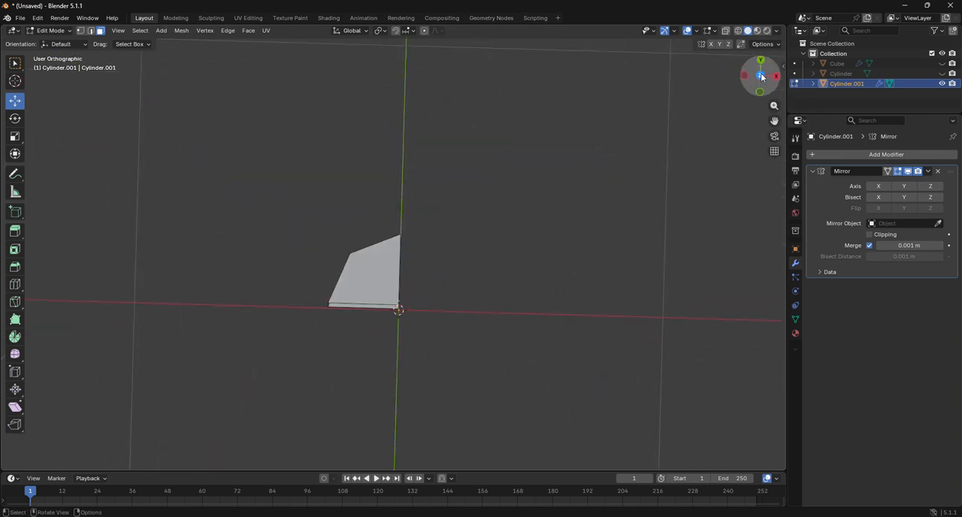
click(880, 188)
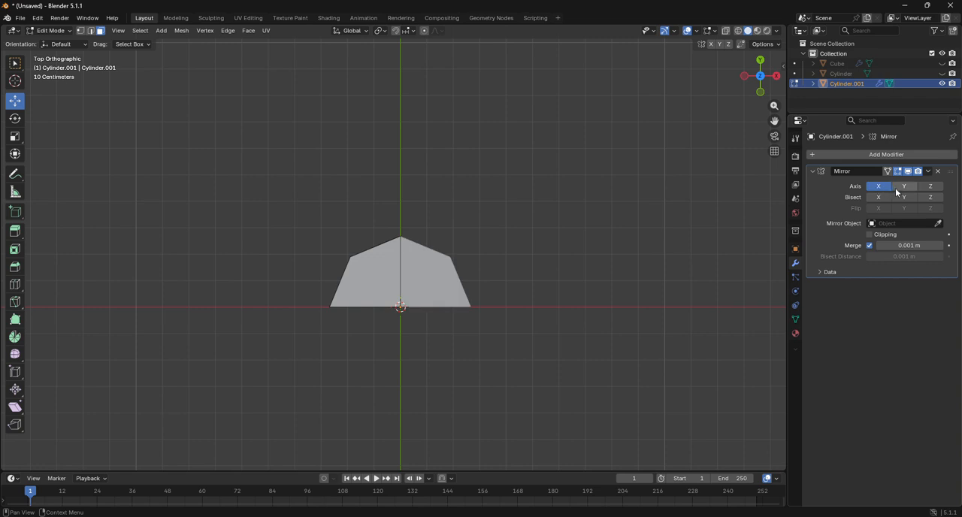
Step: Enable mirroring across the Y axis too and check the full cylinder with its hole in Object Mode
click(898, 188)
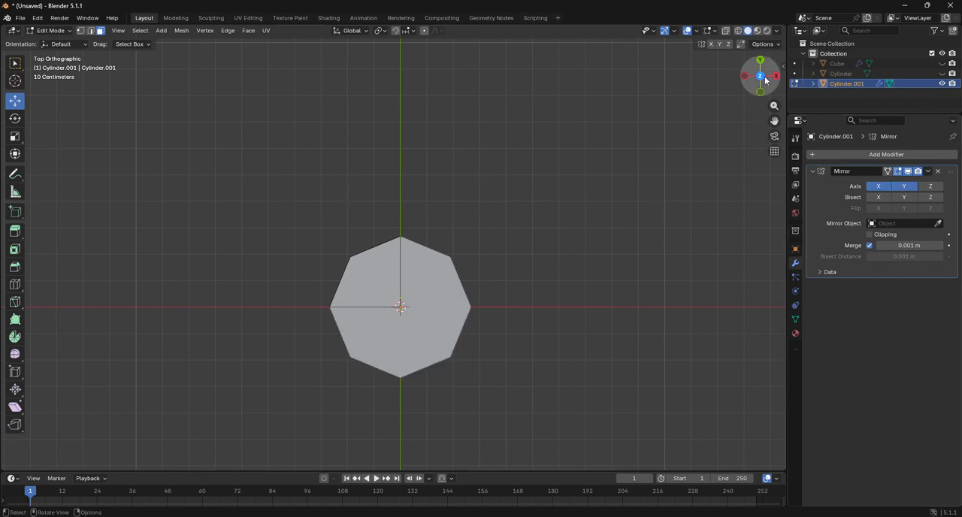
drag(767, 79, 613, 127)
click(51, 30)
click(60, 42)
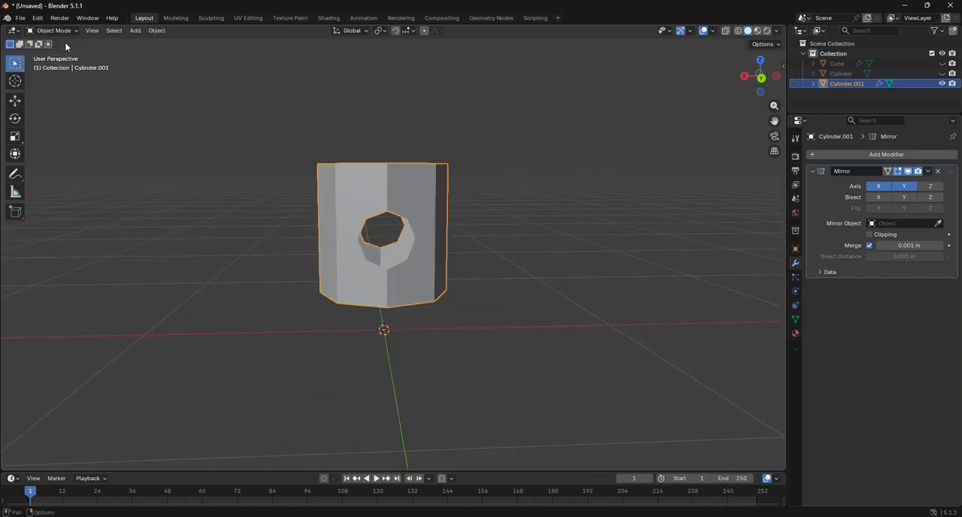
scroll(483, 236, up, 1)
scroll(483, 235, up, 2)
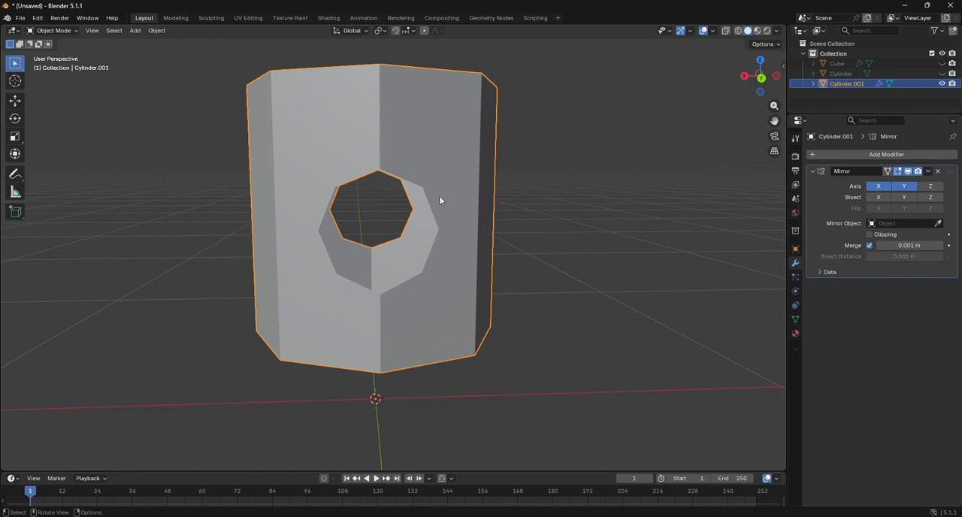
Step: Add a Subdivision Surface modifier to the mirrored cylinder
click(51, 30)
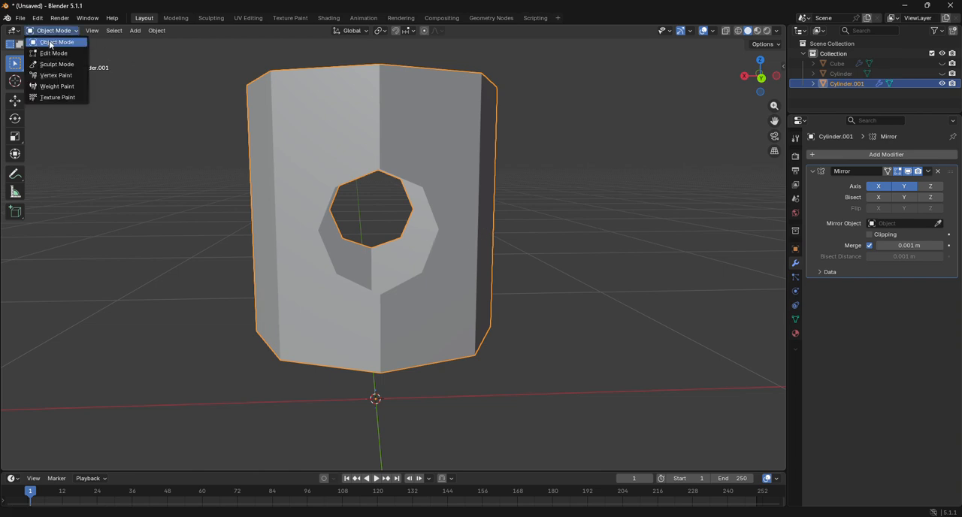
click(828, 154)
click(824, 157)
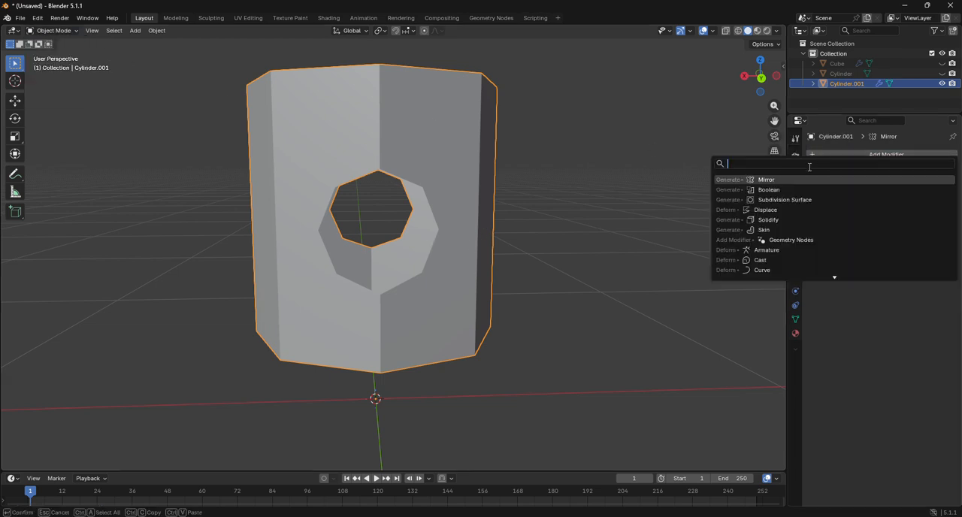
click(786, 199)
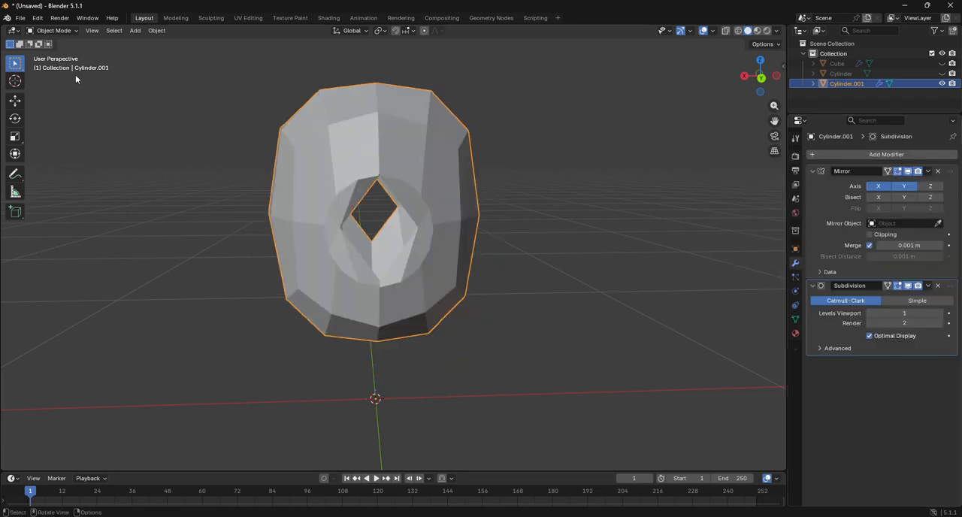
Step: In Edit Mode's back view, knife a horizontal cut from the hole's outermost side vertex to the nearest vertical edge
click(50, 31)
click(46, 50)
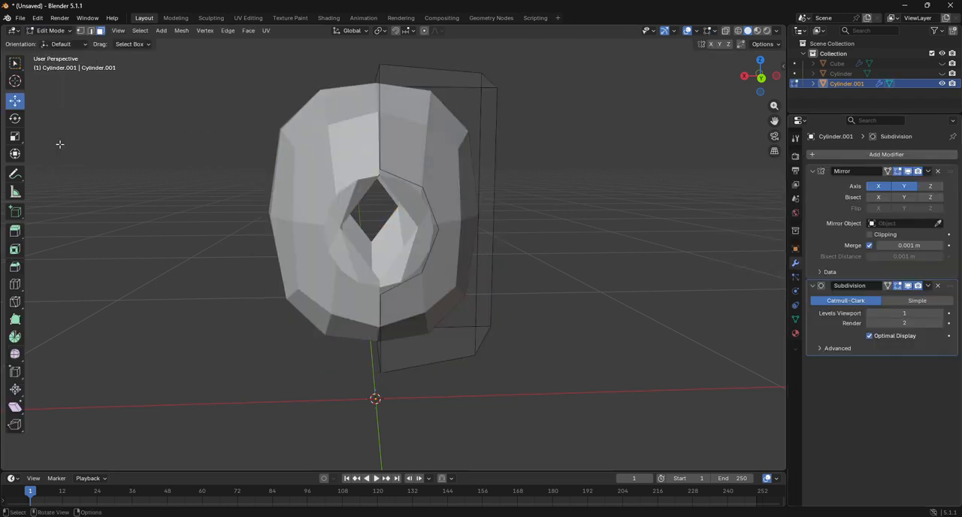
click(15, 284)
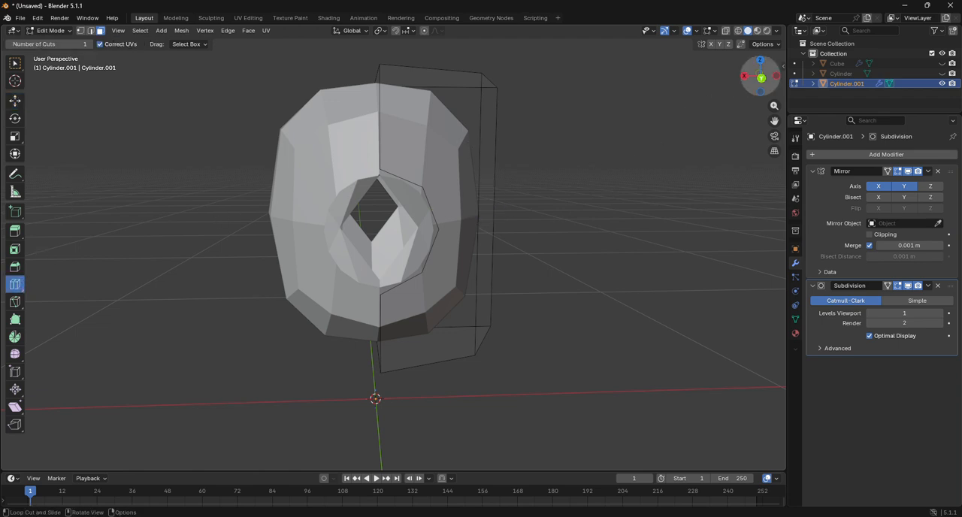
mouse_move(761, 75)
mouse_down()
mouse_move(718, 79)
mouse_move(758, 87)
mouse_up()
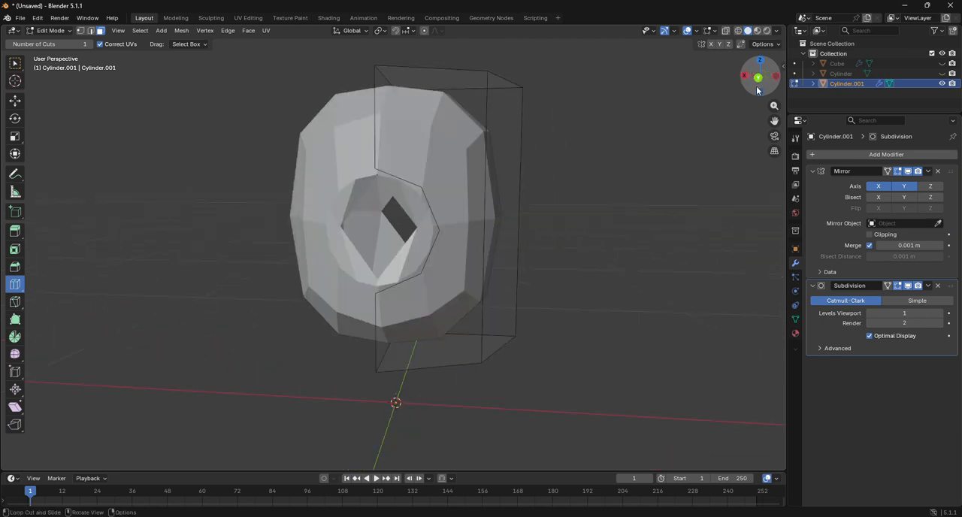
click(758, 84)
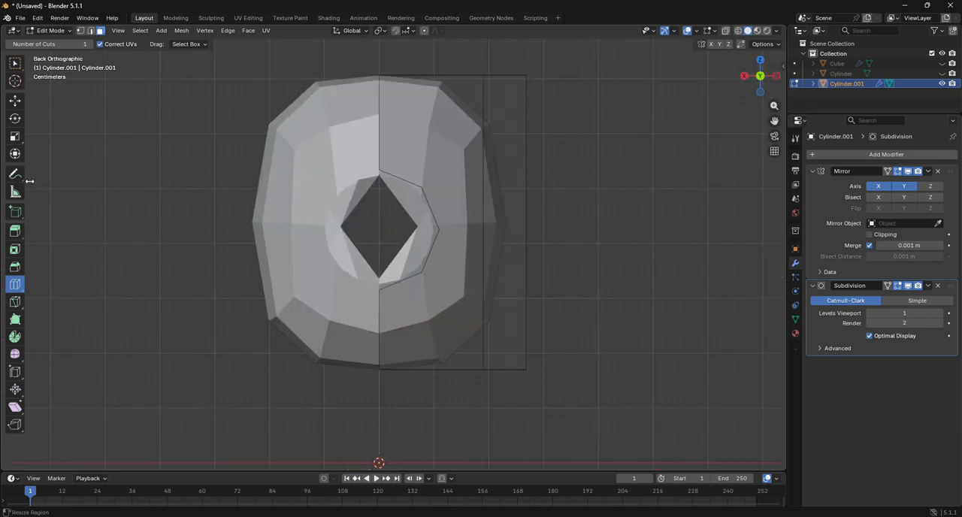
click(81, 31)
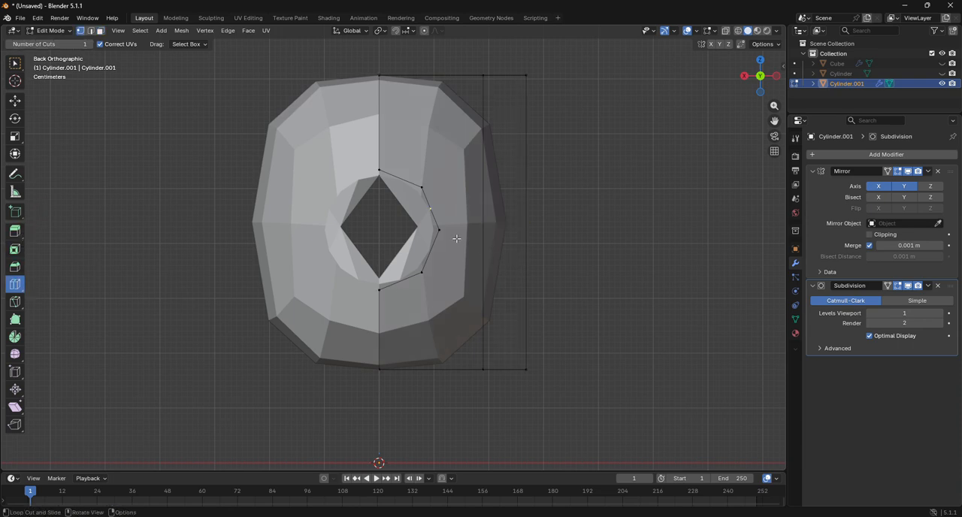
click(15, 302)
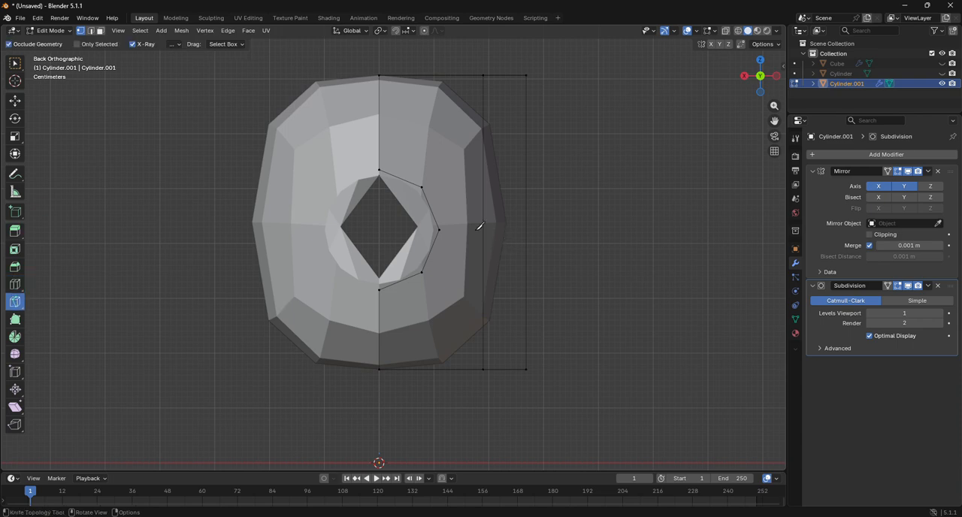
key(Return)
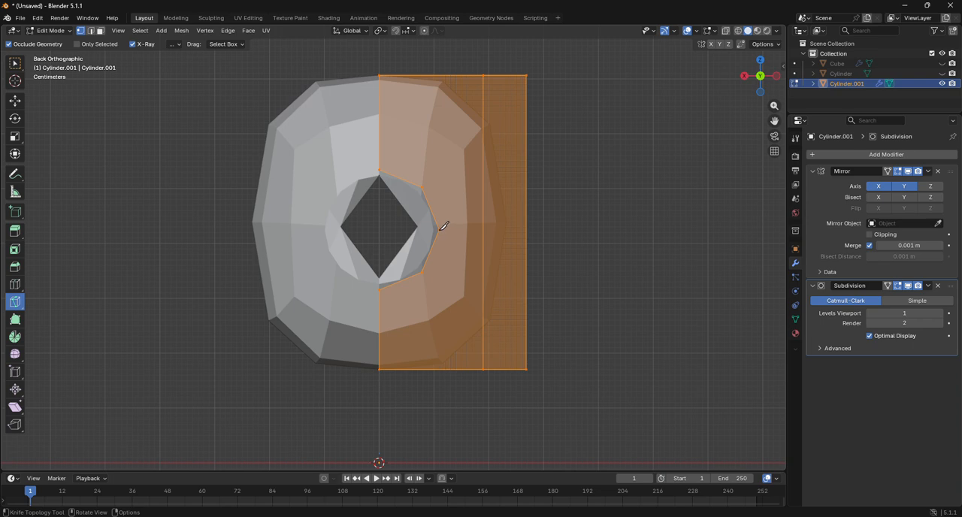
click(440, 230)
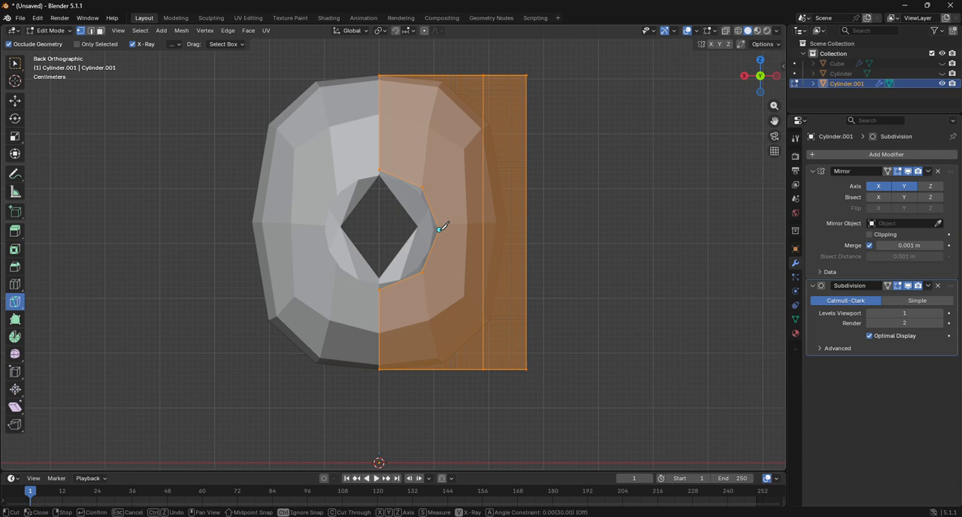
click(491, 227)
key(Return)
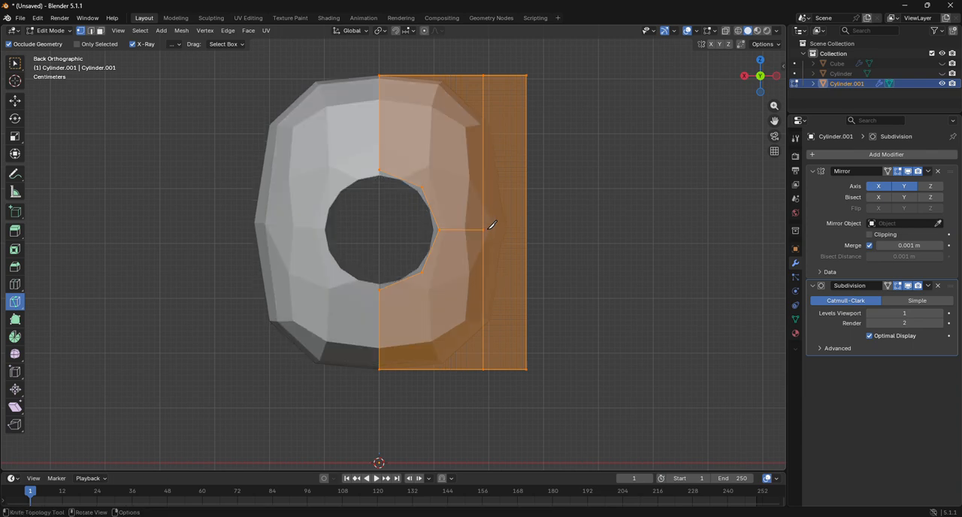
Step: From the left view, continue the horizontal knife cut across the adjacent face to the vertical mirror-seam edge
drag(759, 89, 765, 83)
click(765, 83)
scroll(537, 258, up, 5)
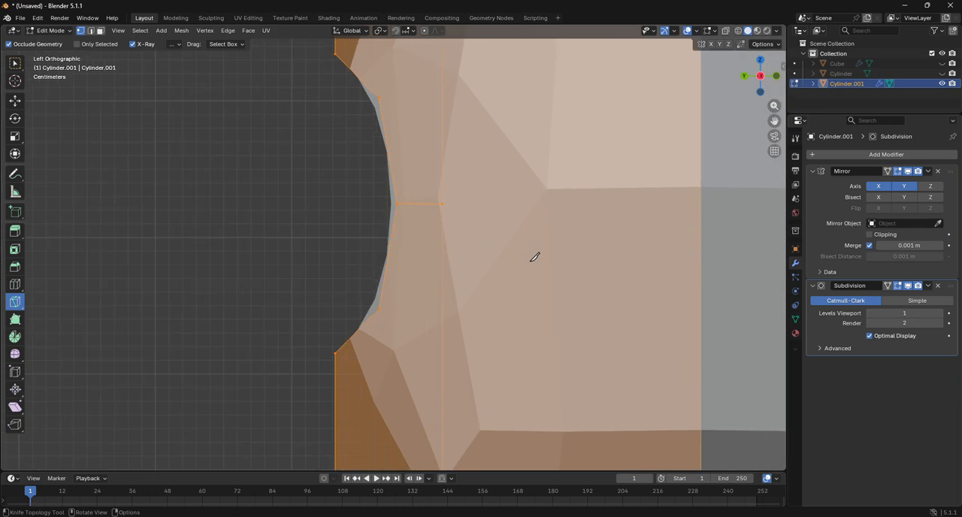
click(435, 210)
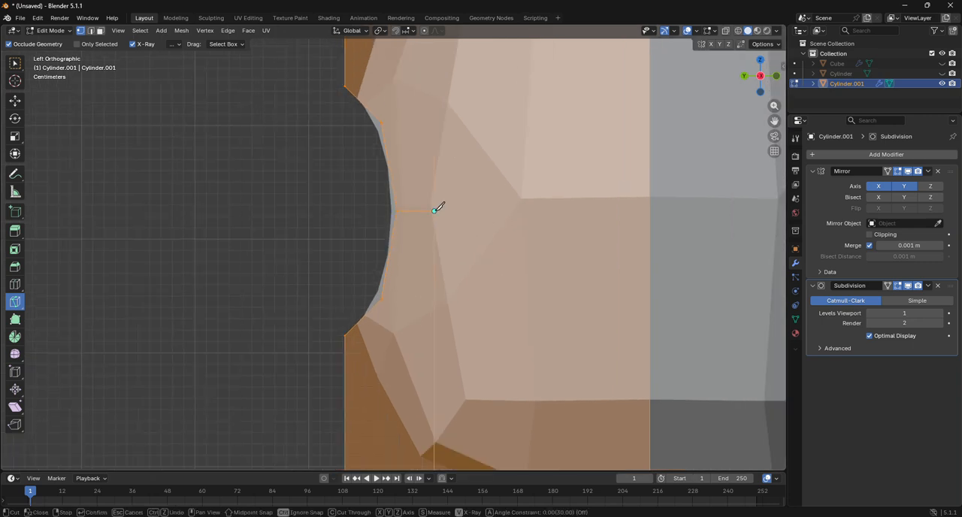
click(651, 210)
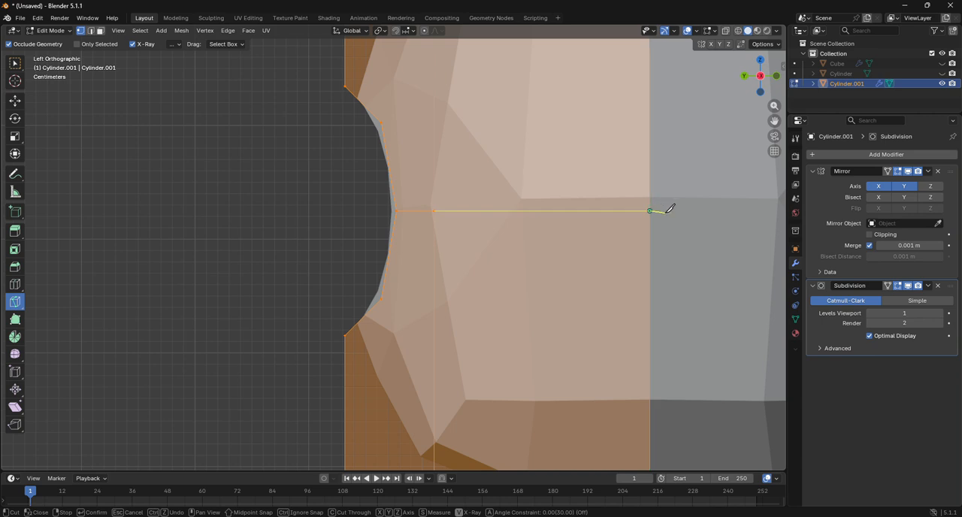
key(Return)
scroll(679, 218, down, 5)
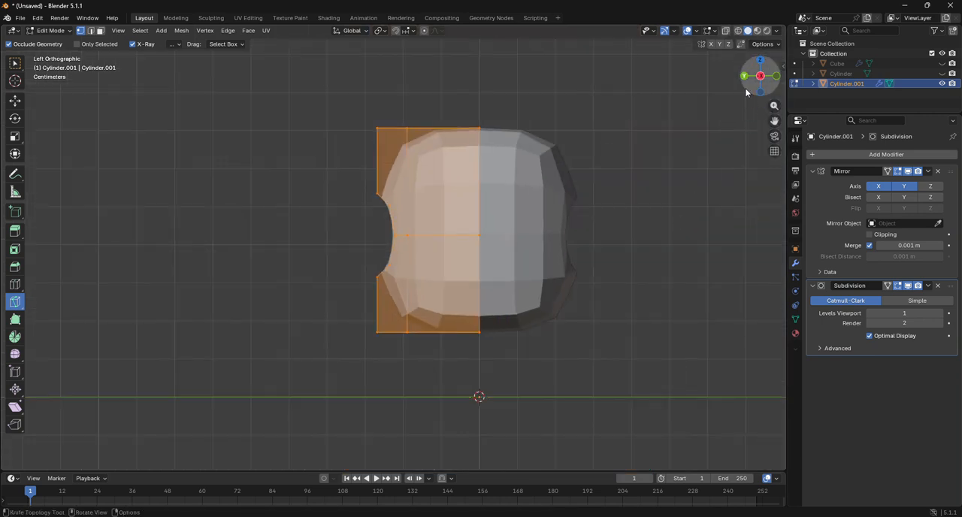
click(721, 124)
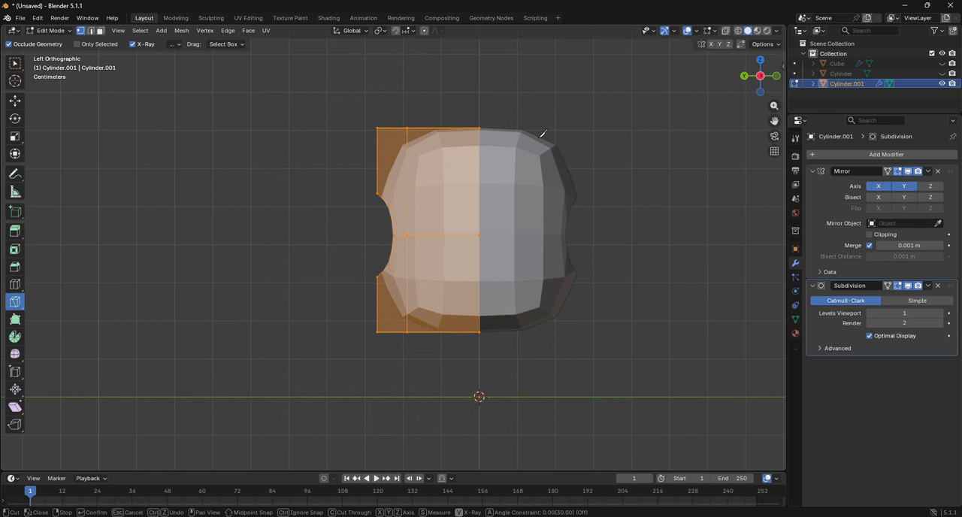
key(Escape)
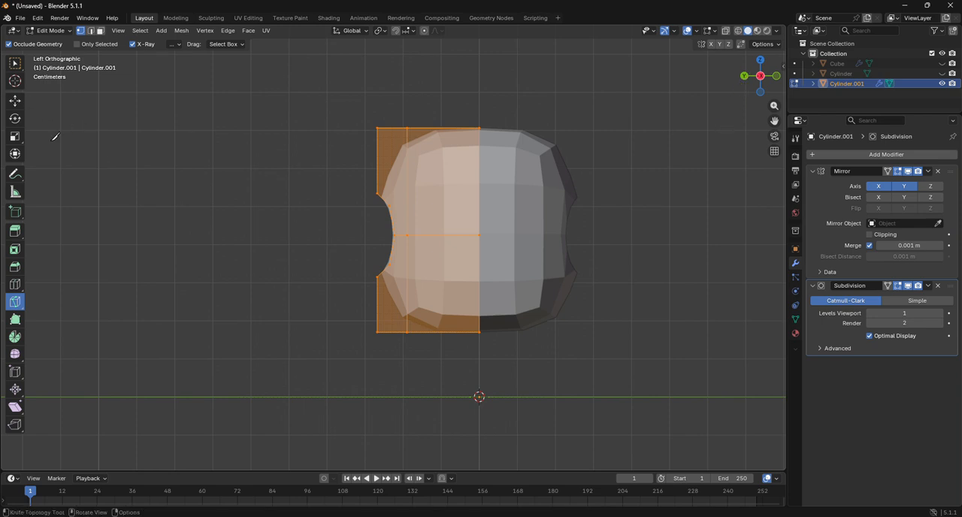
Step: From the back view, knife a vertical cut from the hole's lower diagonal vertex straight down to the bottom edge
click(15, 100)
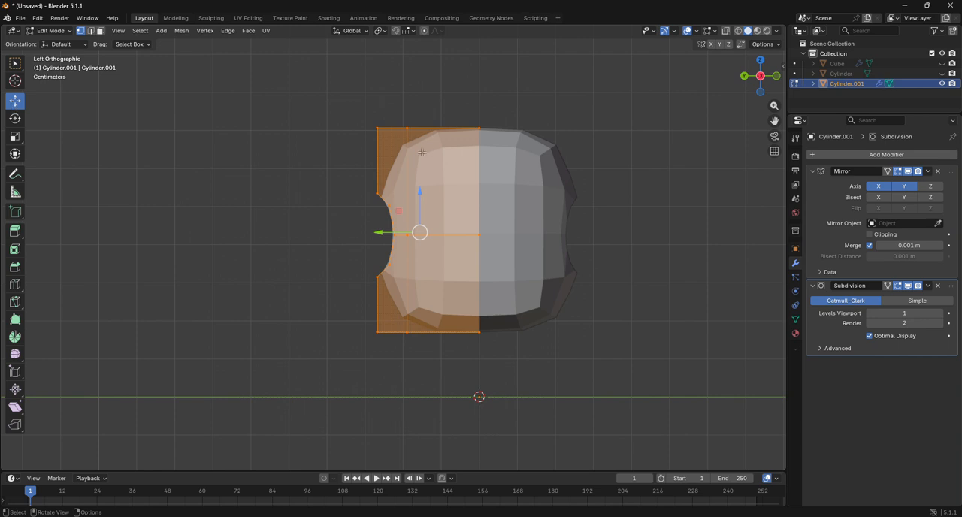
click(744, 75)
scroll(482, 195, up, 2)
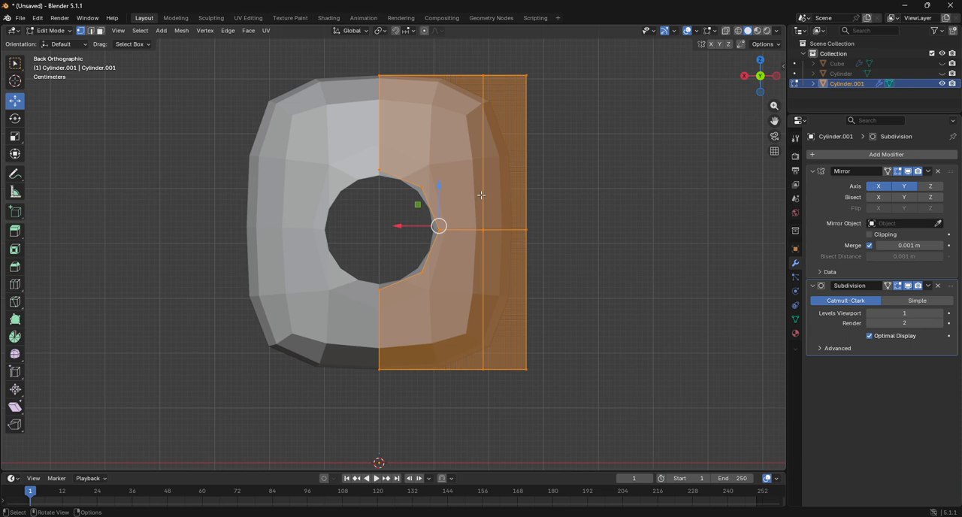
scroll(435, 200, up, 2)
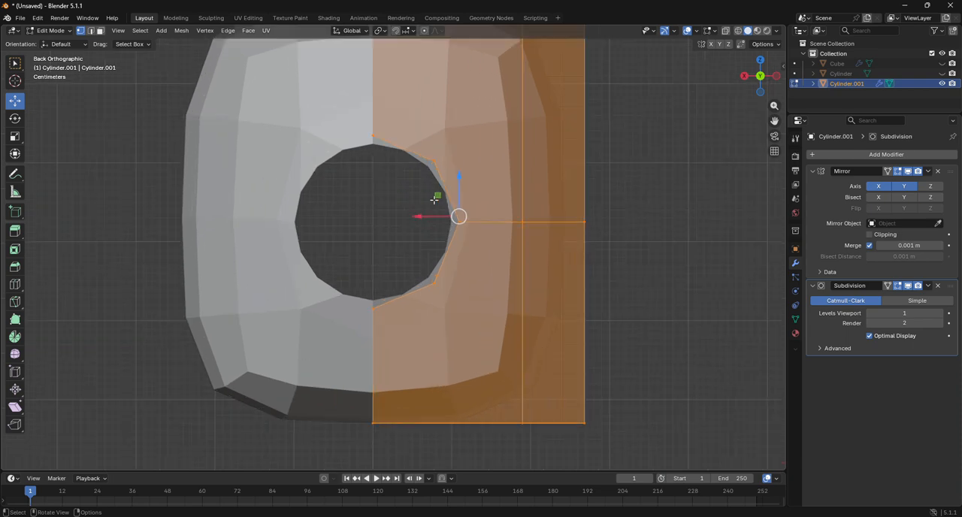
click(15, 302)
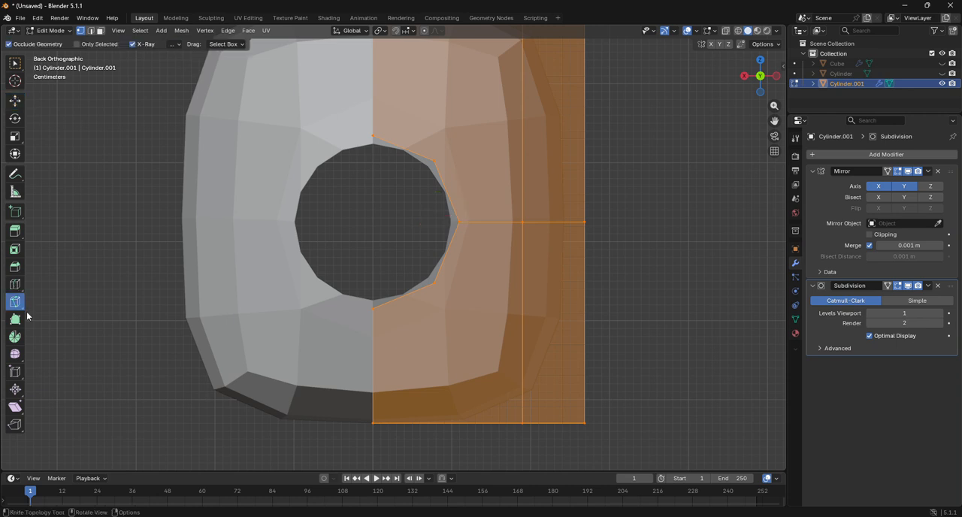
click(435, 282)
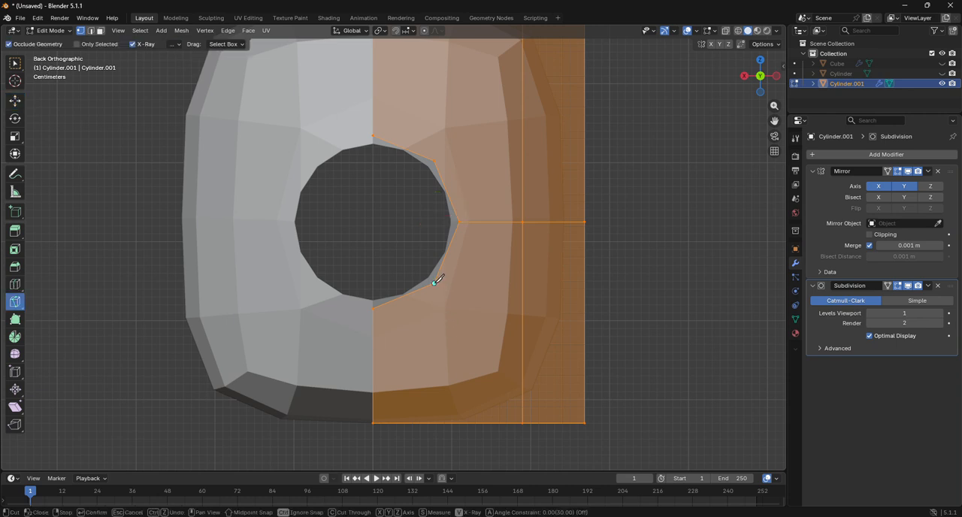
click(437, 422)
key(Return)
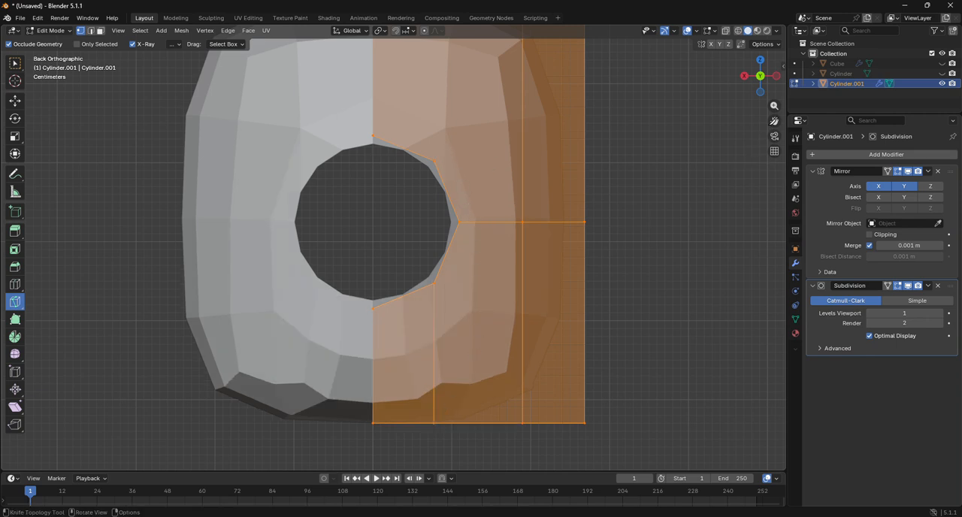
Step: Knife a vertical cut from the hole's upper diagonal vertex straight up to the top edge
drag(775, 120, 775, 229)
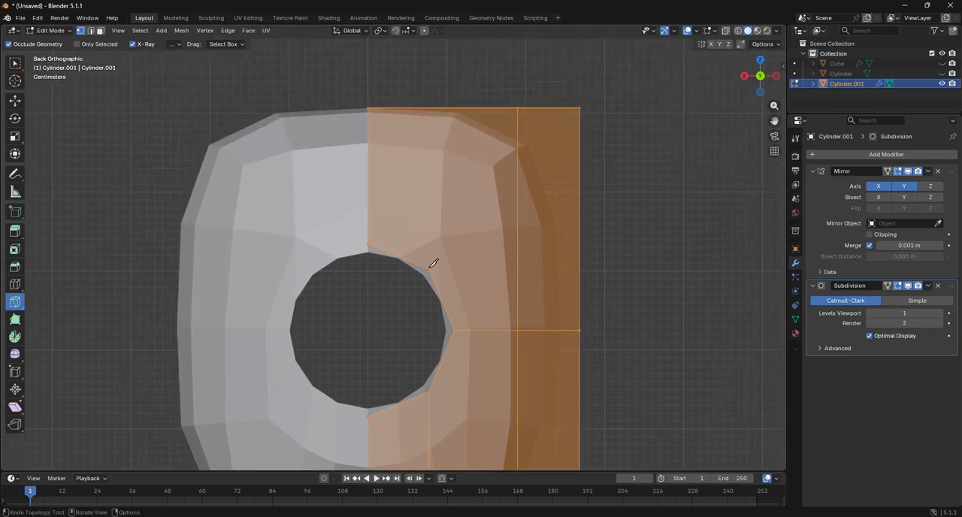
click(430, 268)
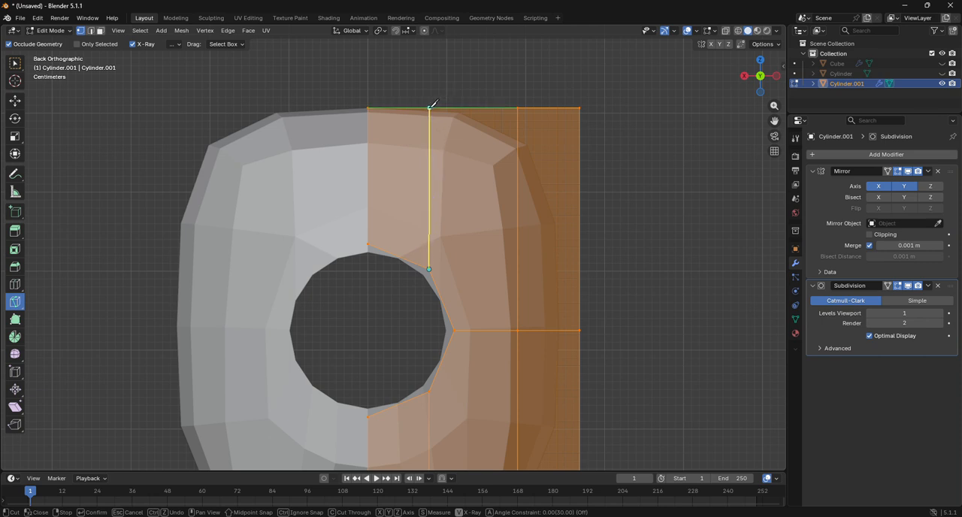
click(430, 107)
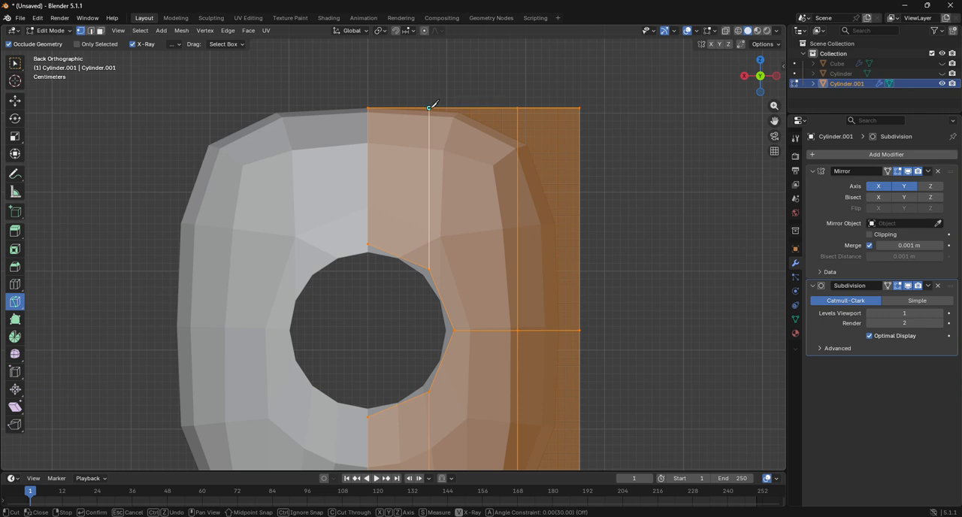
key(Return)
scroll(493, 146, down, 4)
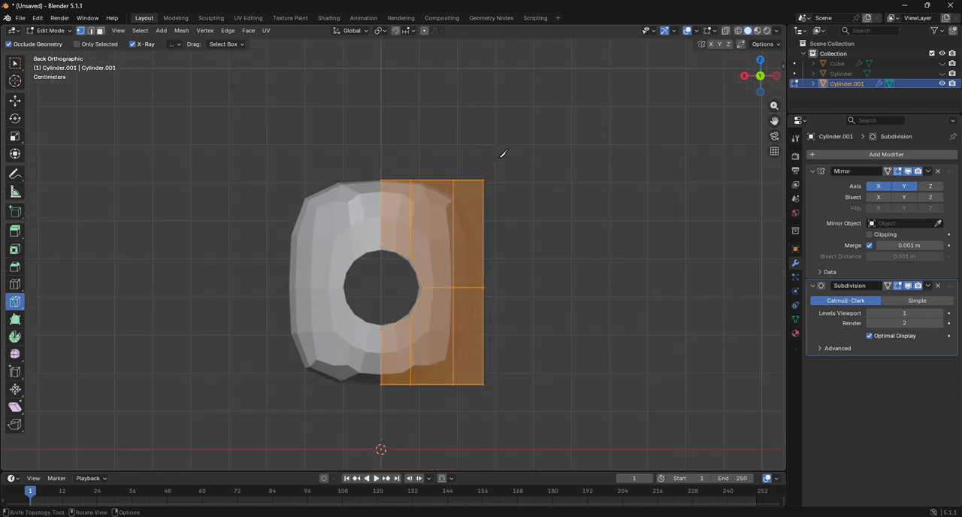
Step: Inspect the subdivided cylinder and its hole from an angle in Object Mode
drag(751, 73, 833, 8)
drag(758, 74, 763, 163)
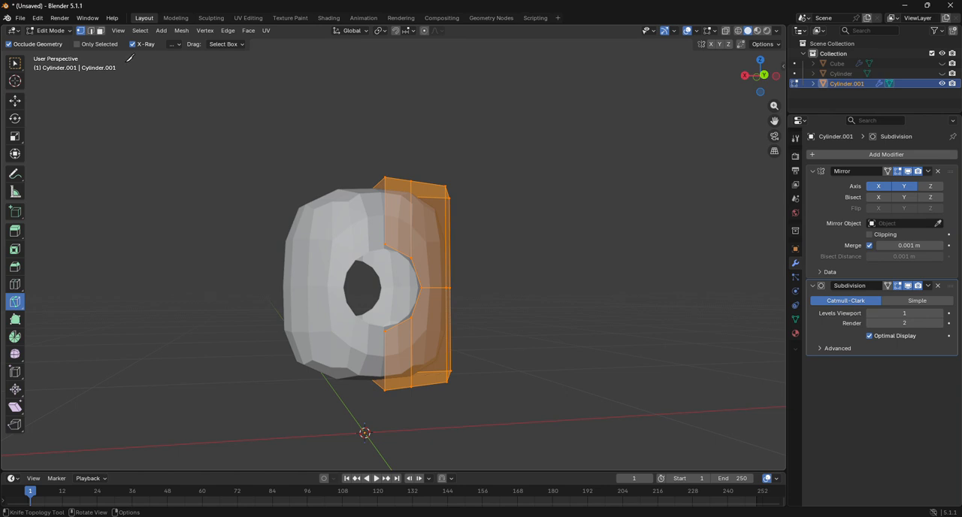
click(60, 34)
click(57, 42)
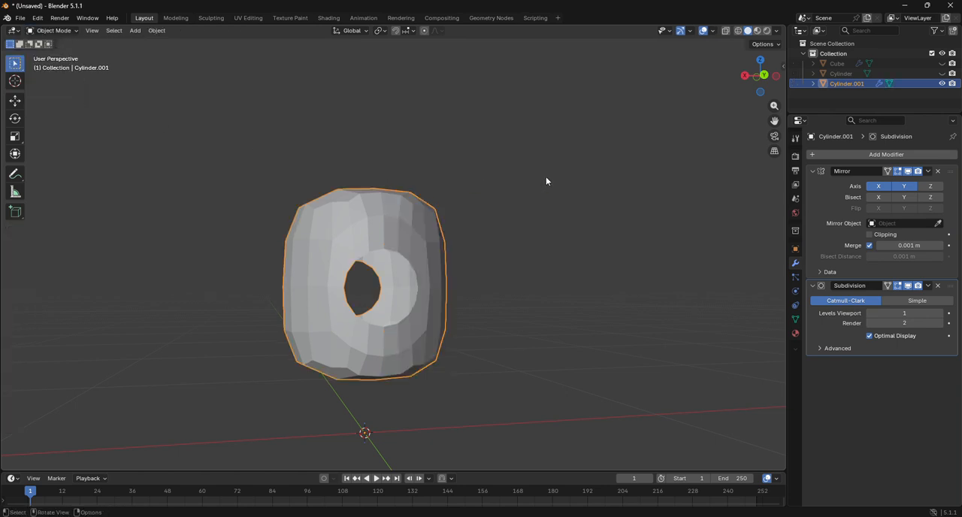
Step: Return to Edit Mode and enable the Mirror modifier's Z axis
click(66, 32)
click(54, 53)
click(931, 186)
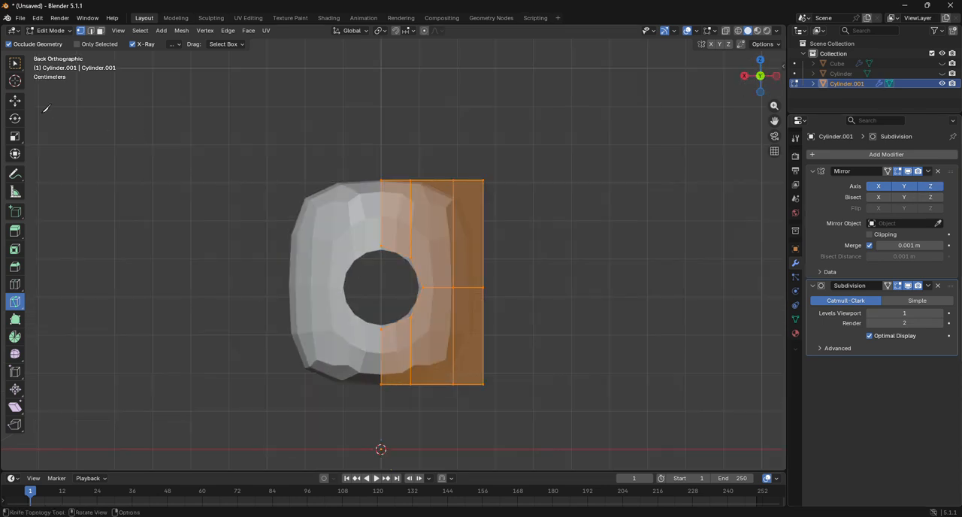
Step: In wireframe display, box-select the section's vertices below the hole's horizontal centreline and delete them
click(15, 101)
drag(327, 357, 597, 449)
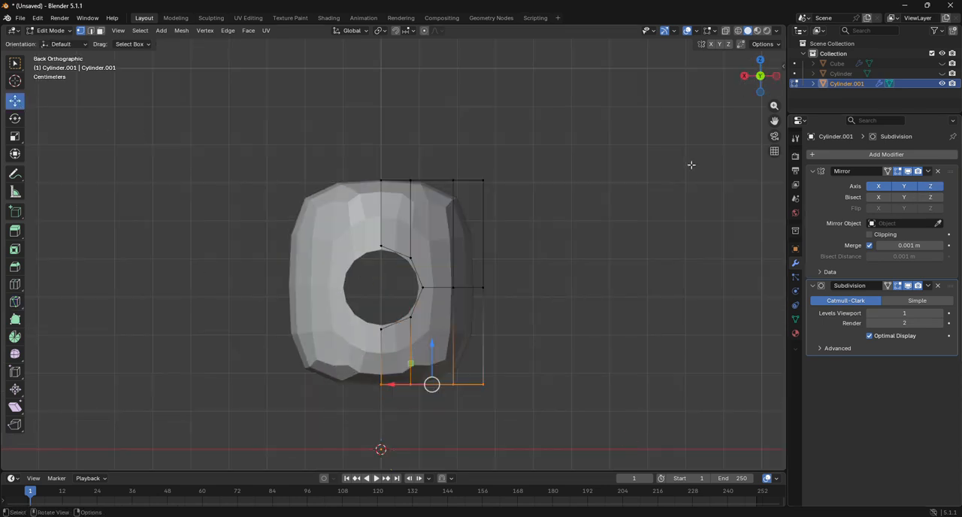
click(738, 30)
drag(300, 354, 589, 441)
key(x)
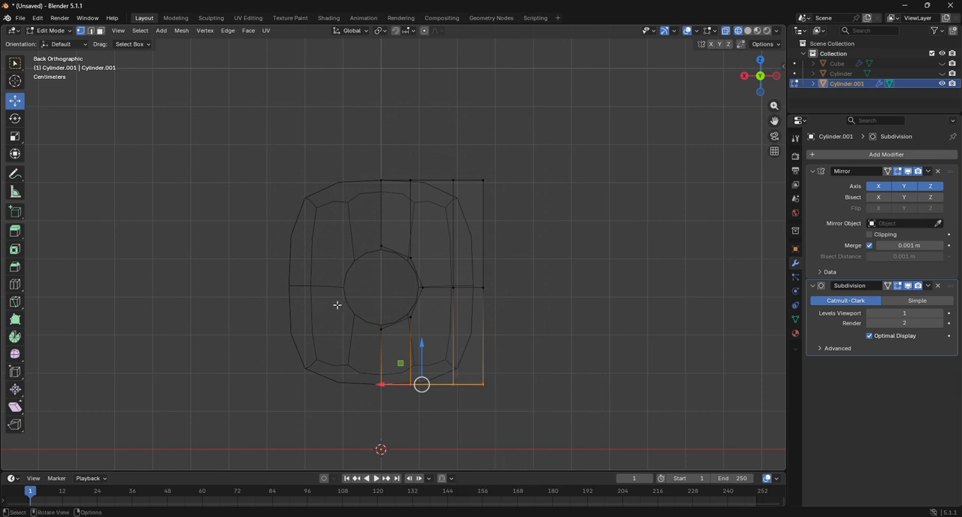
ctrl+drag(337, 304, 545, 413)
drag(323, 315, 524, 420)
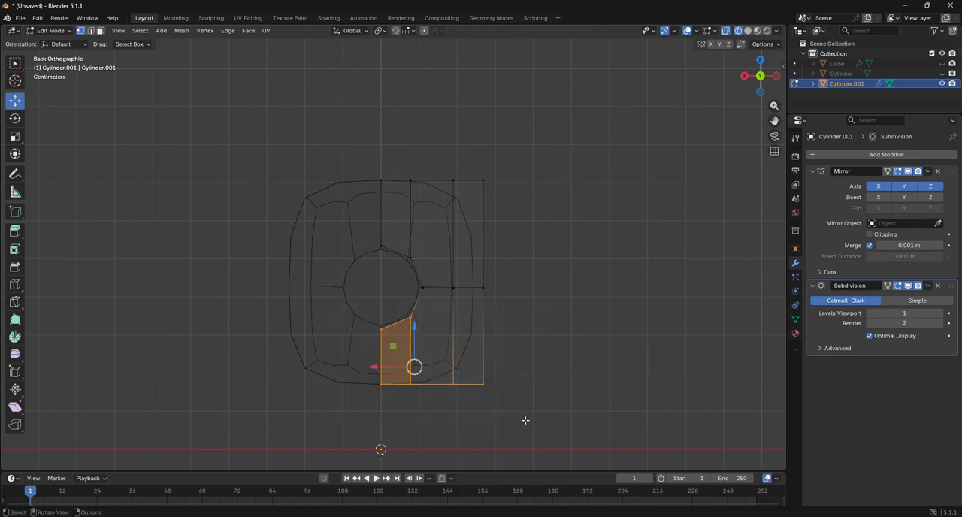
key(x)
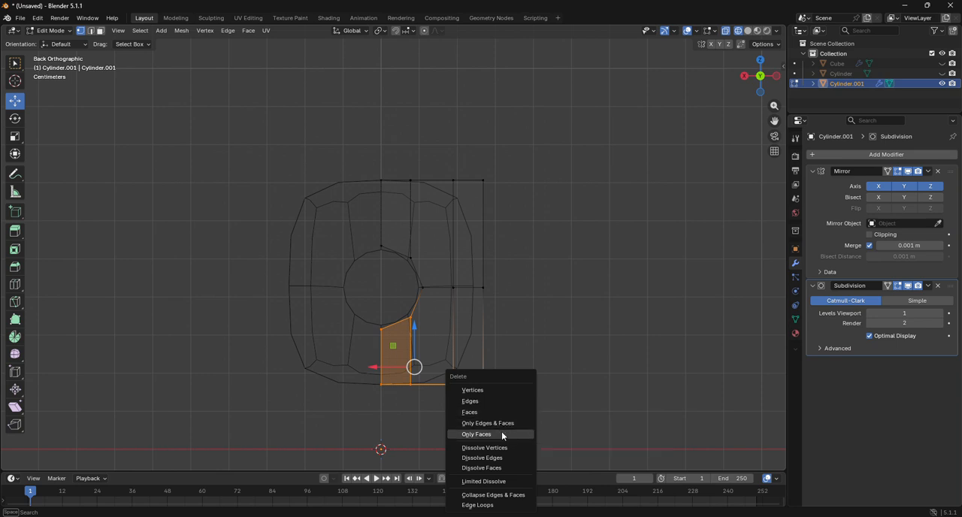
click(487, 390)
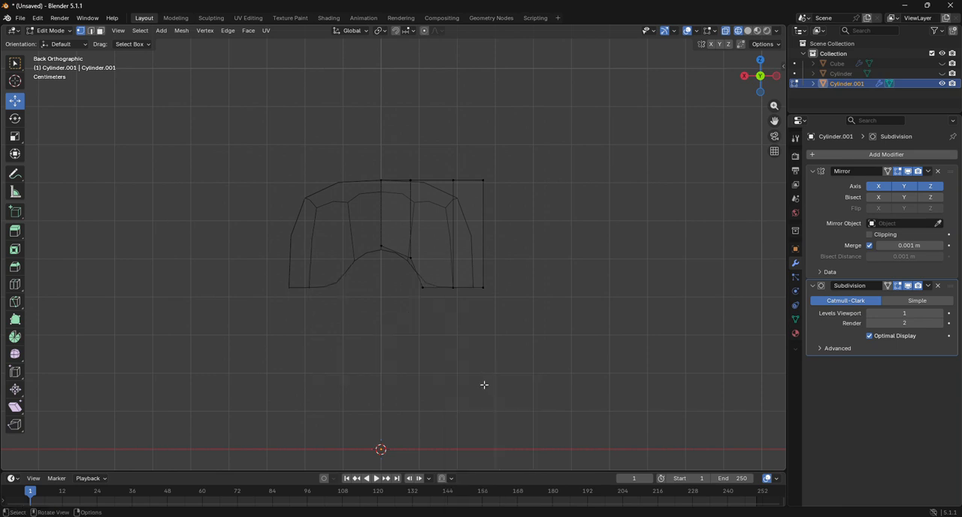
Step: Turn on the Mirror modifier's Z axis alongside X and Y, testing X Bisect and the Y axis off and on
click(932, 188)
click(879, 197)
click(879, 197)
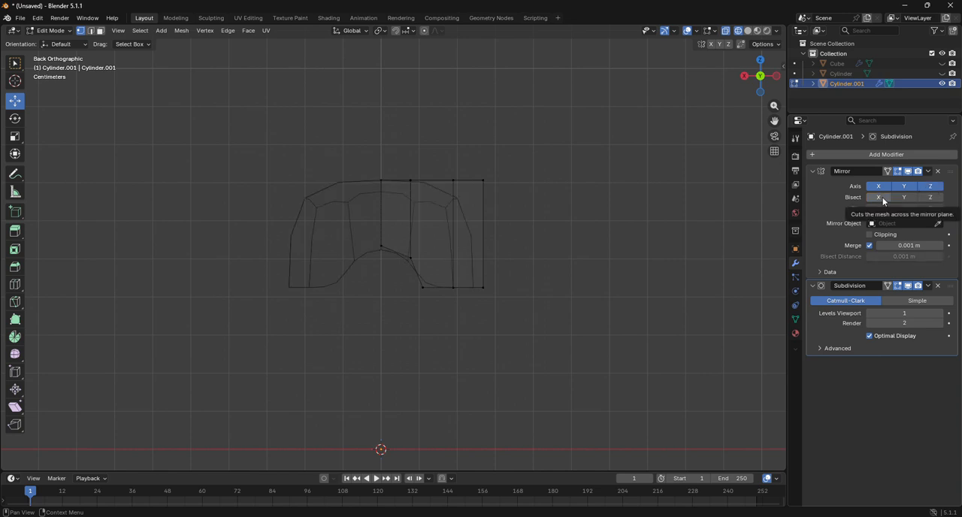
click(905, 187)
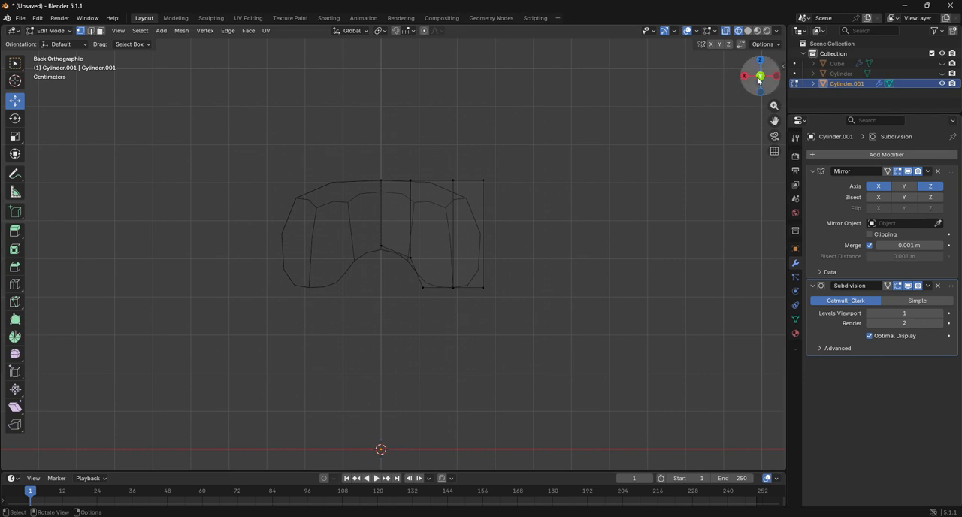
drag(759, 81, 752, 89)
click(905, 187)
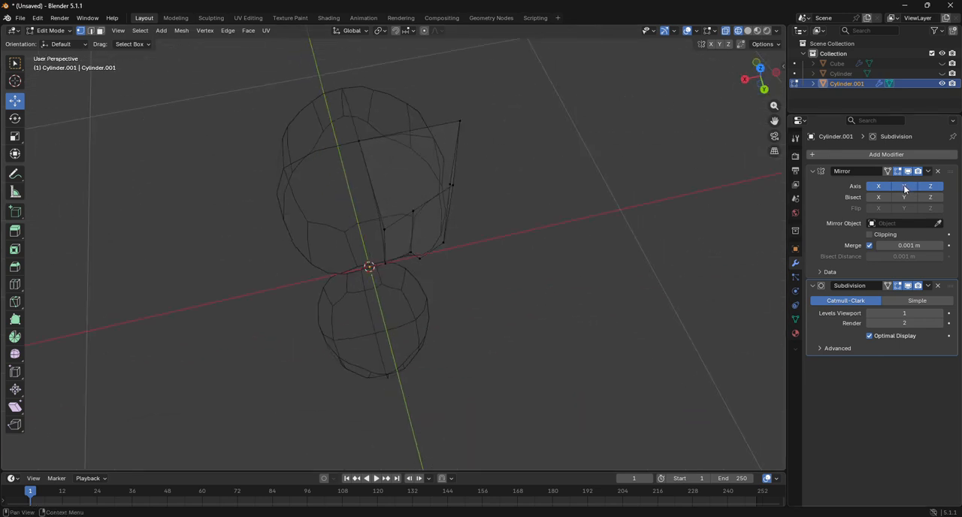
click(764, 90)
scroll(721, 143, down, 3)
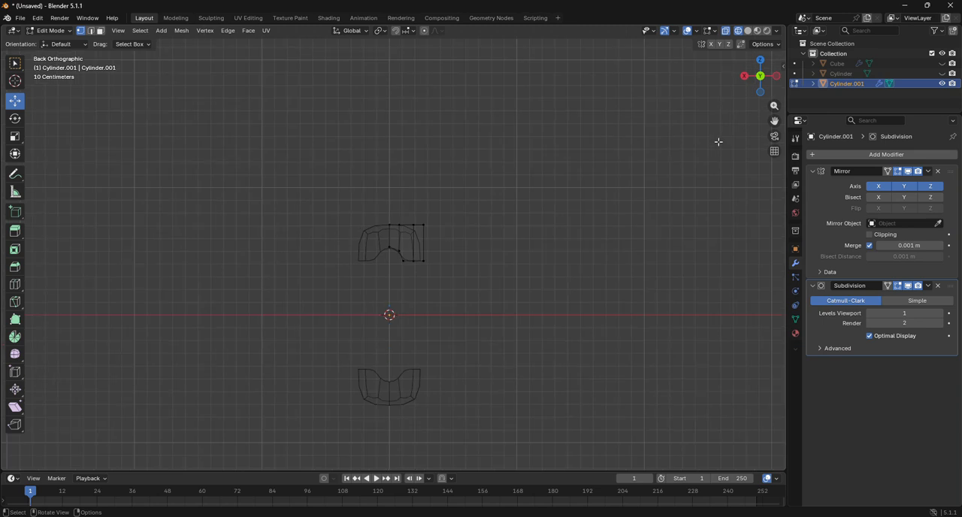
Step: Check the mirrored halves in Object Mode, and in Edit Mode move the whole section down about 0.40 m along Z
click(51, 31)
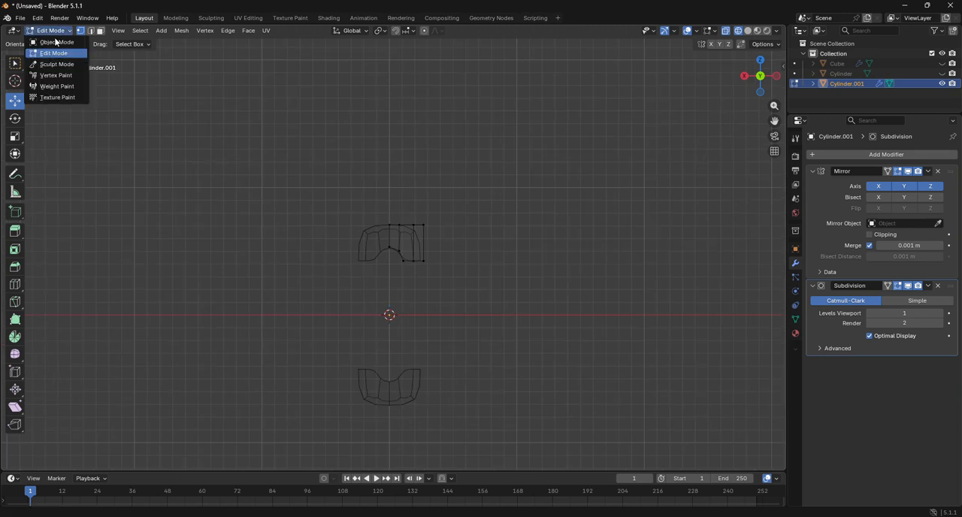
click(56, 42)
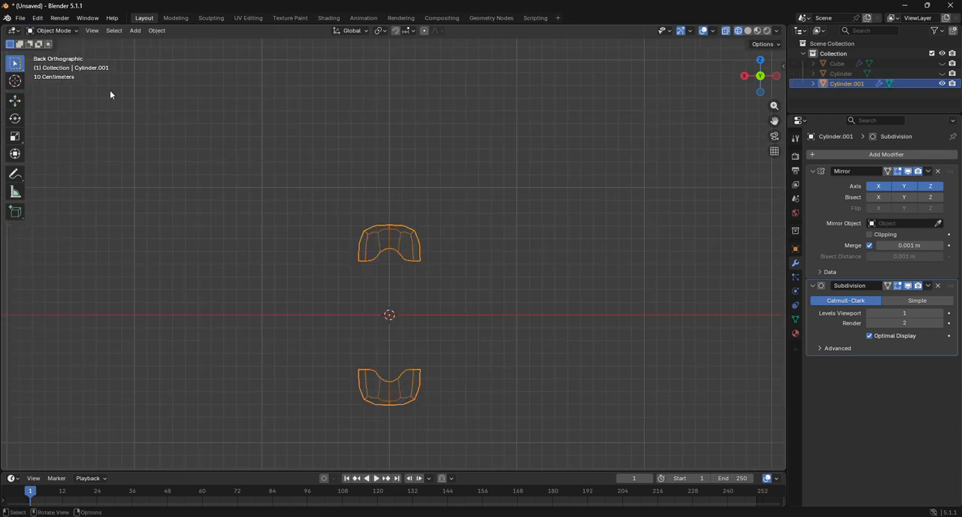
click(51, 31)
click(52, 52)
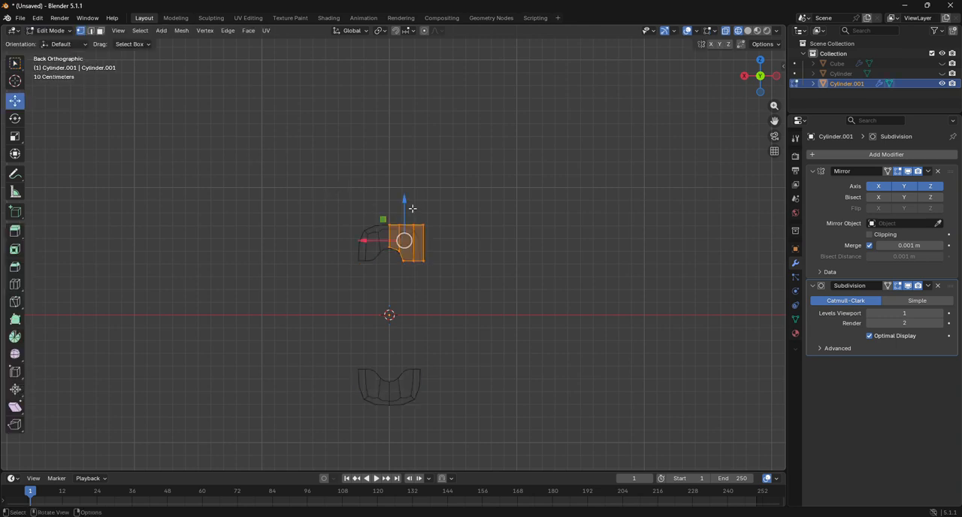
drag(407, 200, 403, 254)
scroll(521, 286, up, 4)
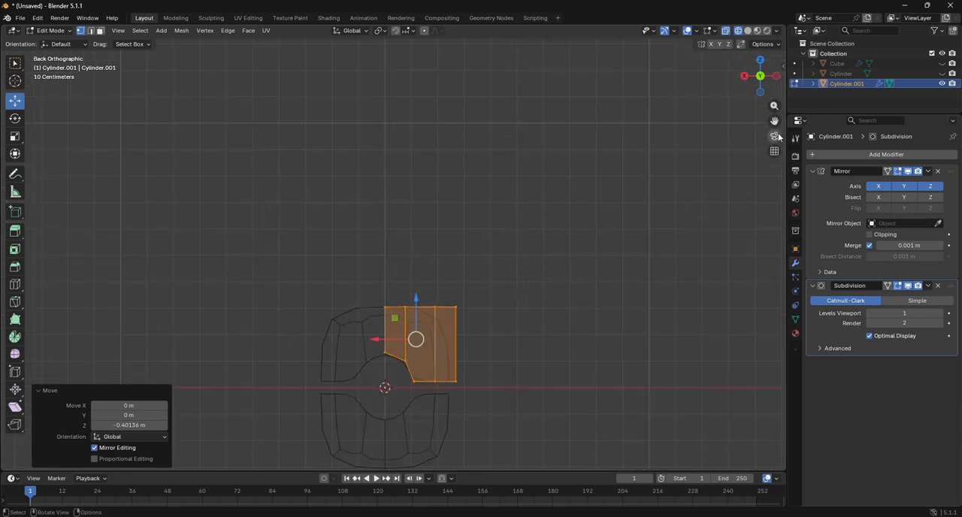
drag(776, 123, 785, 38)
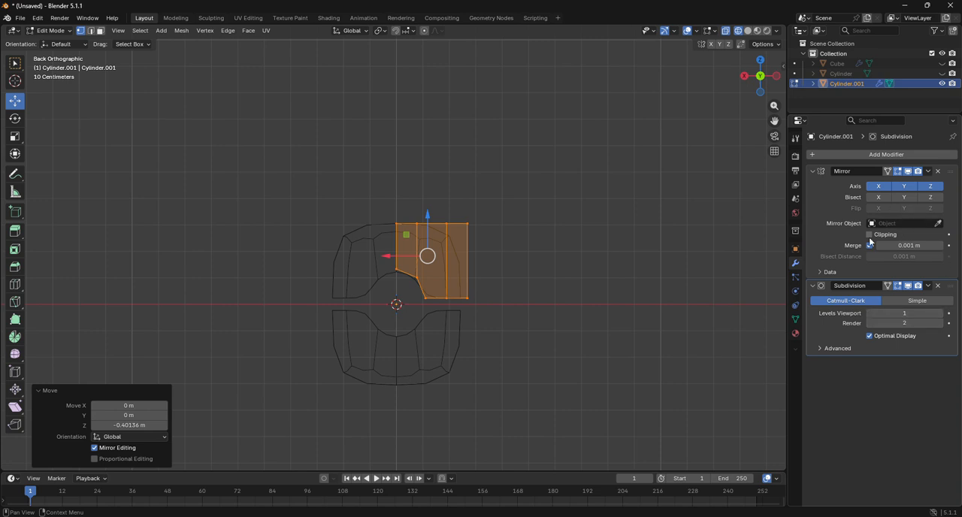
Step: Enable Clipping on the Mirror modifier and move the section down 0.0244 m along Z onto its mirrored half
drag(428, 216, 427, 224)
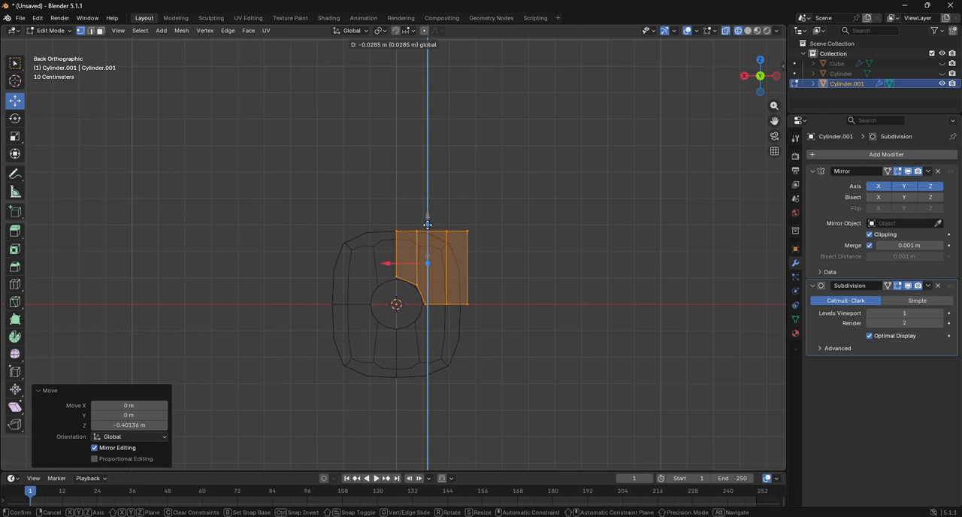
right_click(427, 224)
scroll(424, 243, up, 5)
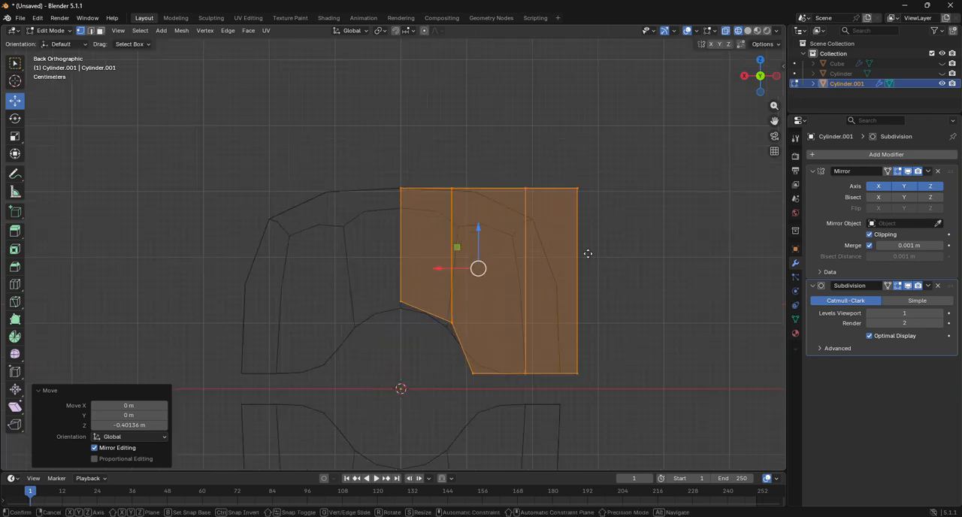
key(z)
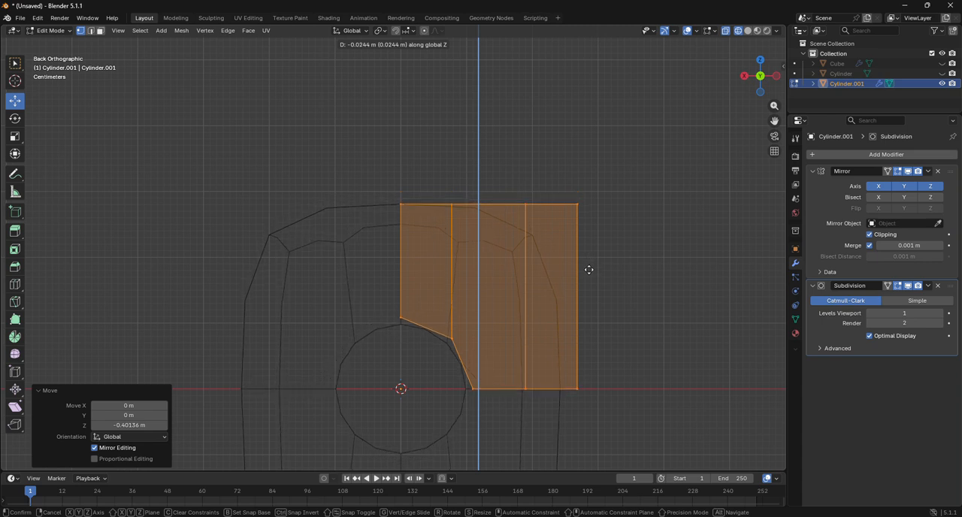
click(589, 270)
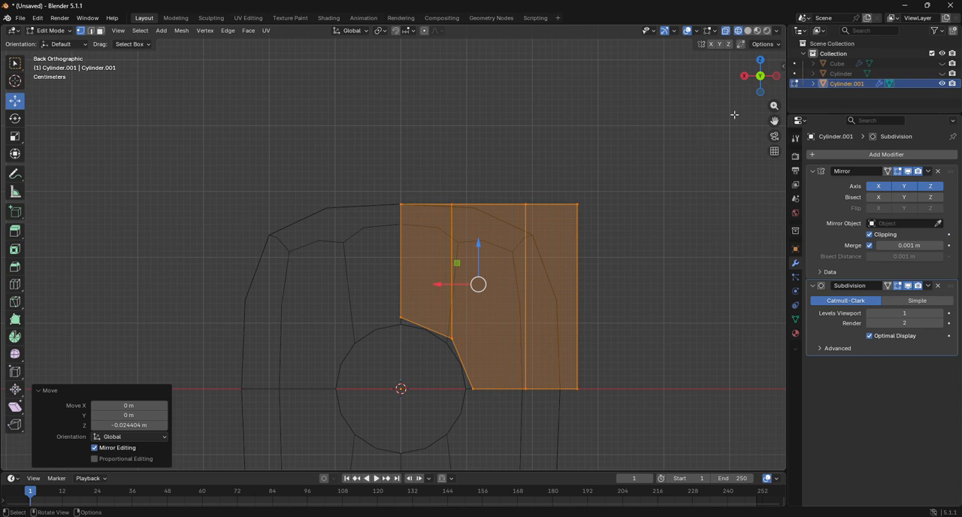
Step: Try to knife the top face from the top end of the hole's vertical cut straight across to the opposite edge
drag(760, 94, 642, 126)
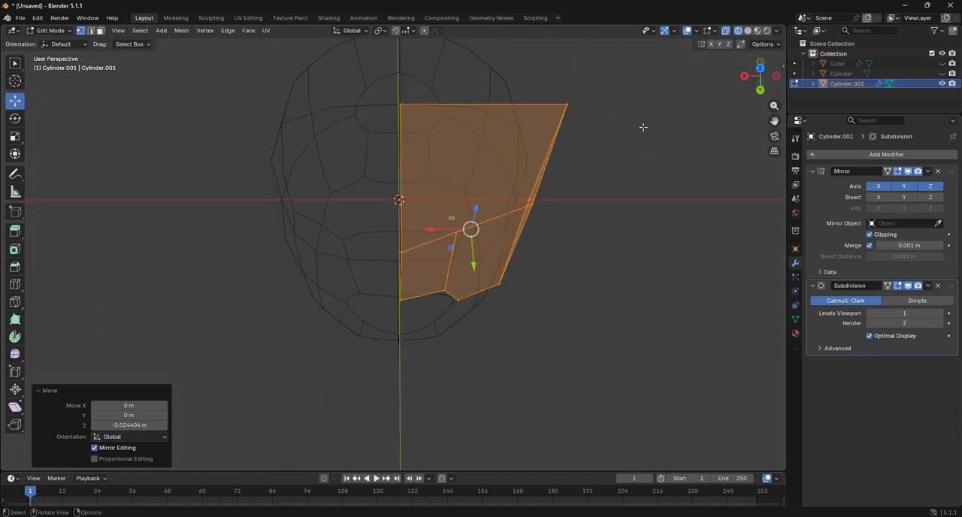
click(760, 69)
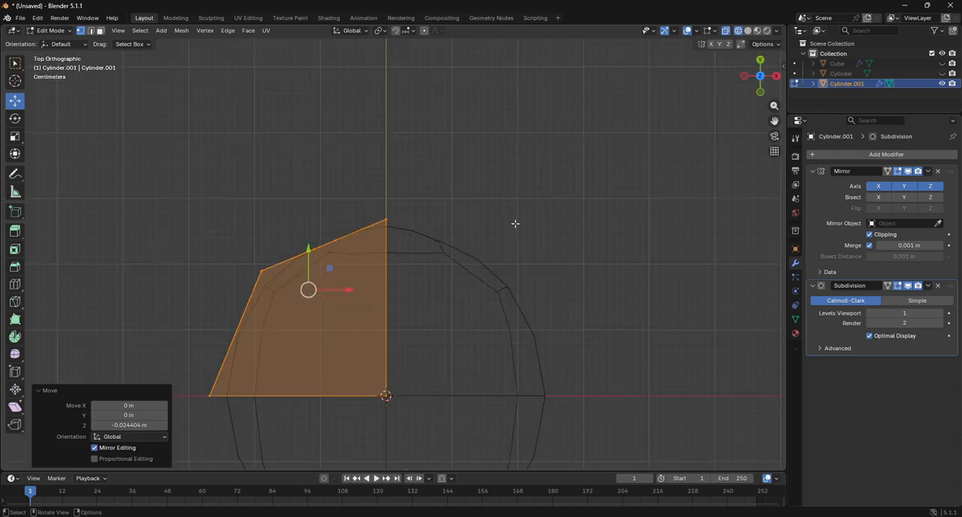
drag(764, 81, 786, 92)
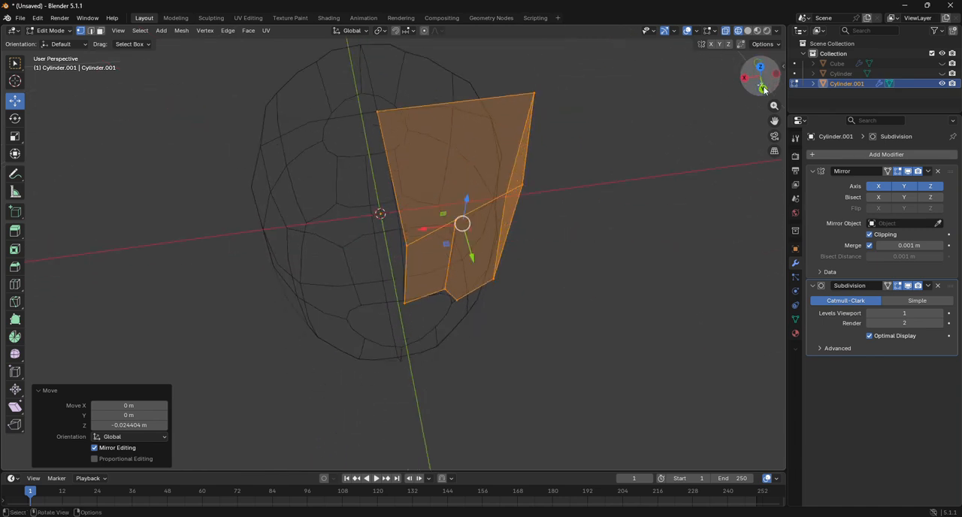
click(15, 302)
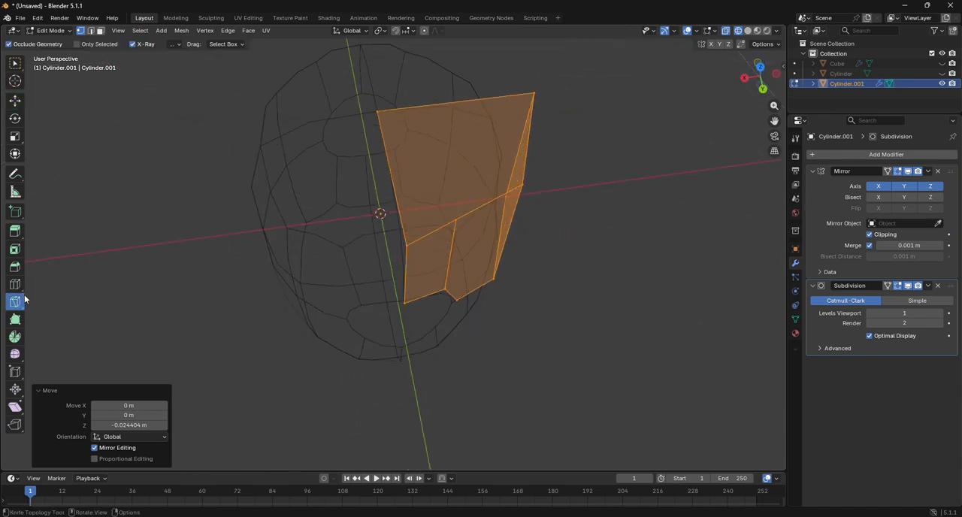
click(456, 219)
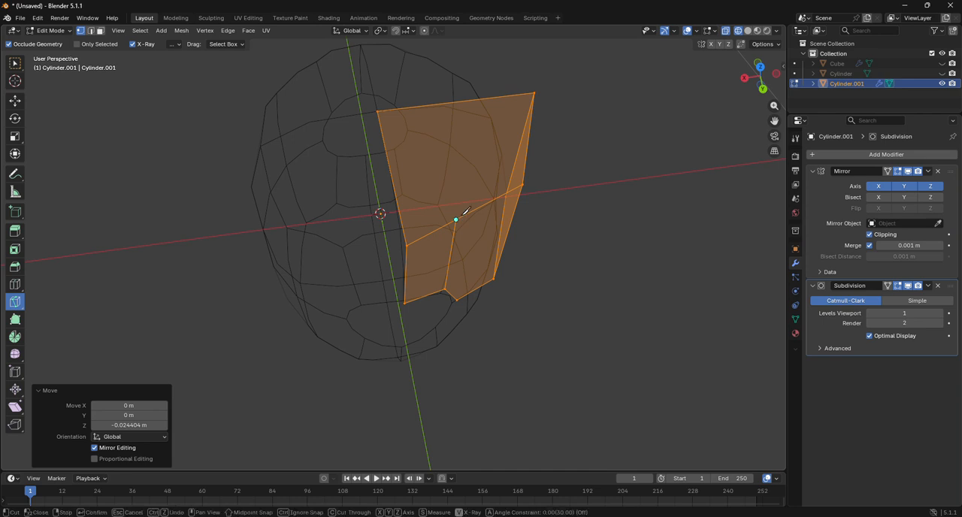
click(424, 106)
key(Return)
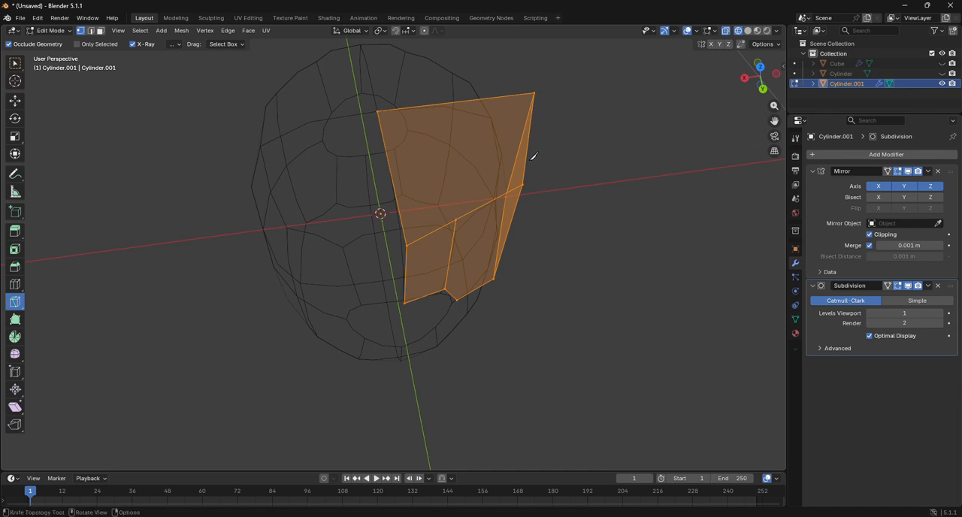
click(760, 67)
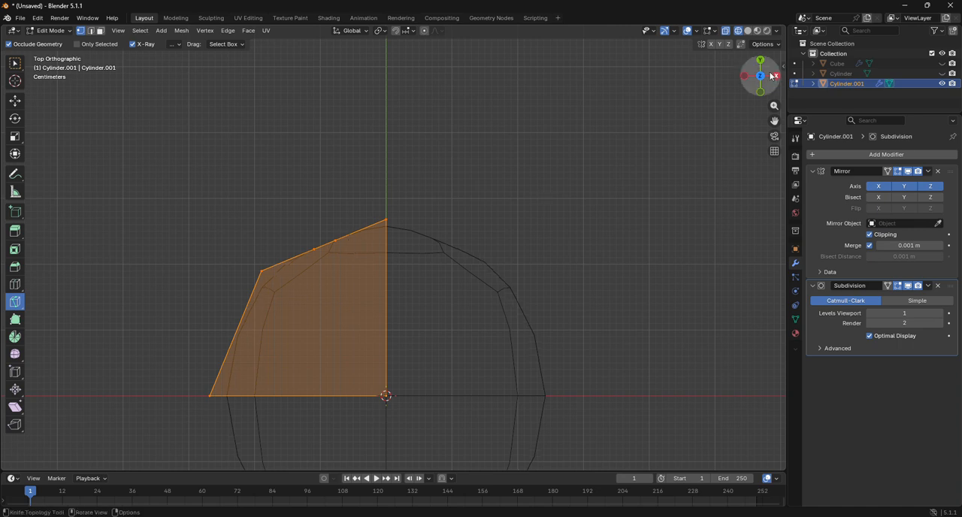
drag(771, 77, 587, 56)
key(g)
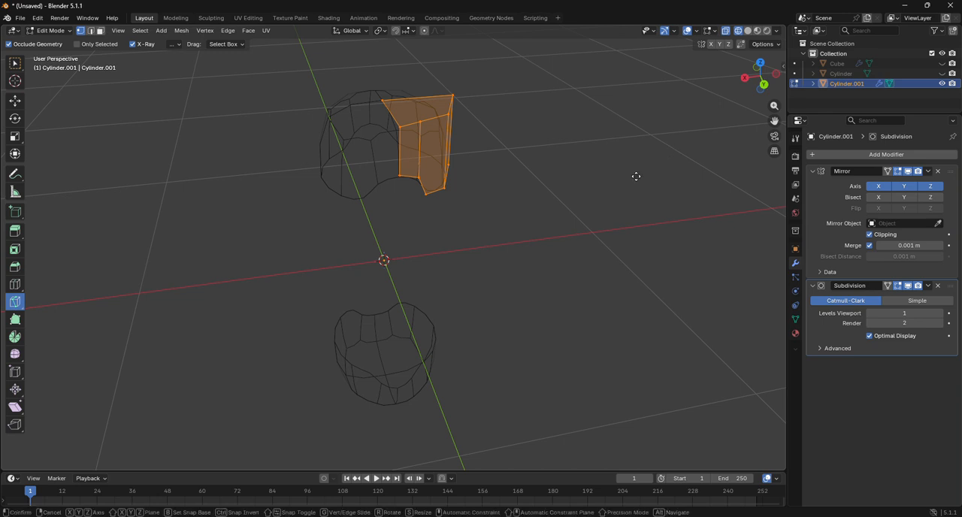
key(z)
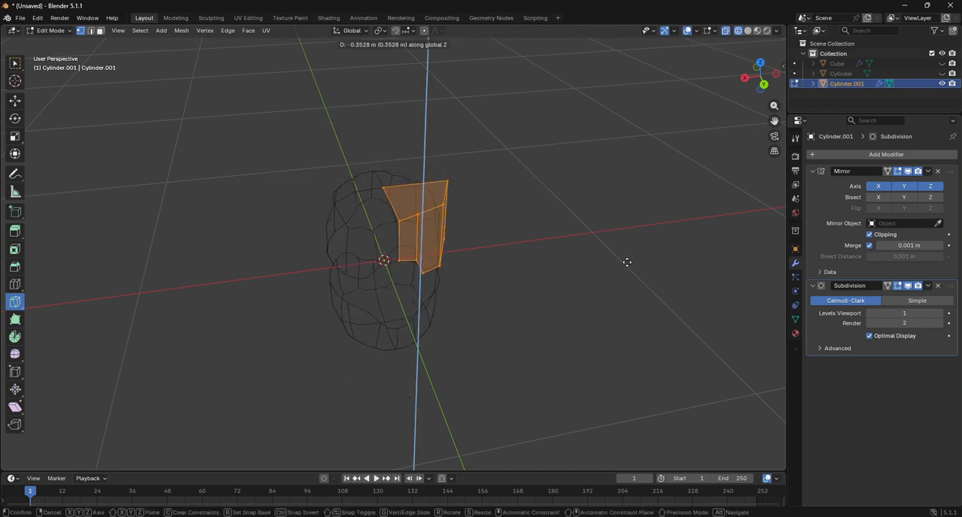
right_click(632, 279)
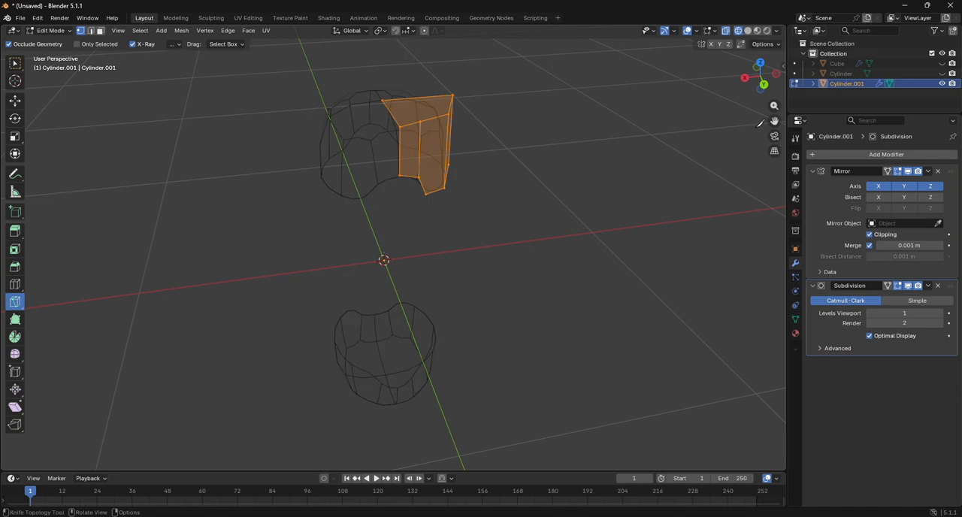
Step: From the back view, move the section down about 0.425 m along Z until it meets its mirrored half at the origin
click(763, 85)
key(g)
key(z)
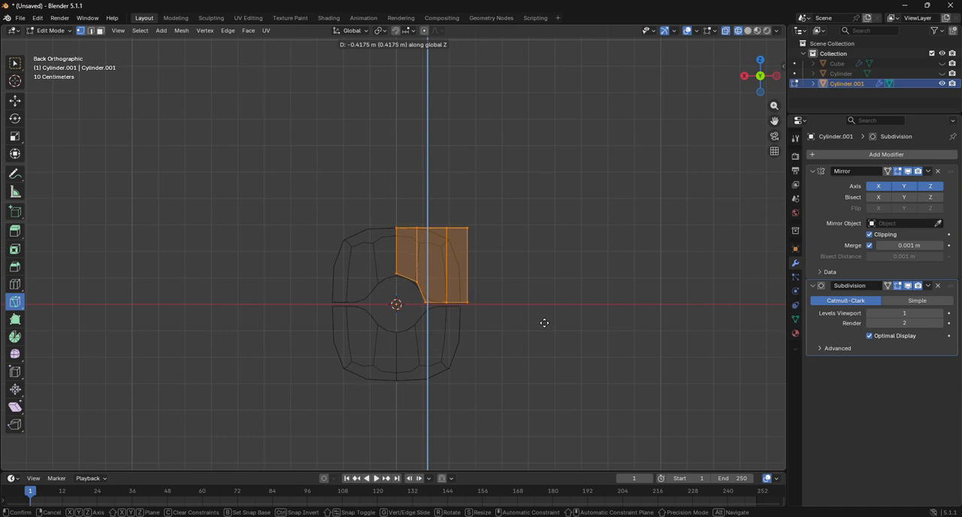
click(545, 324)
scroll(481, 325, up, 7)
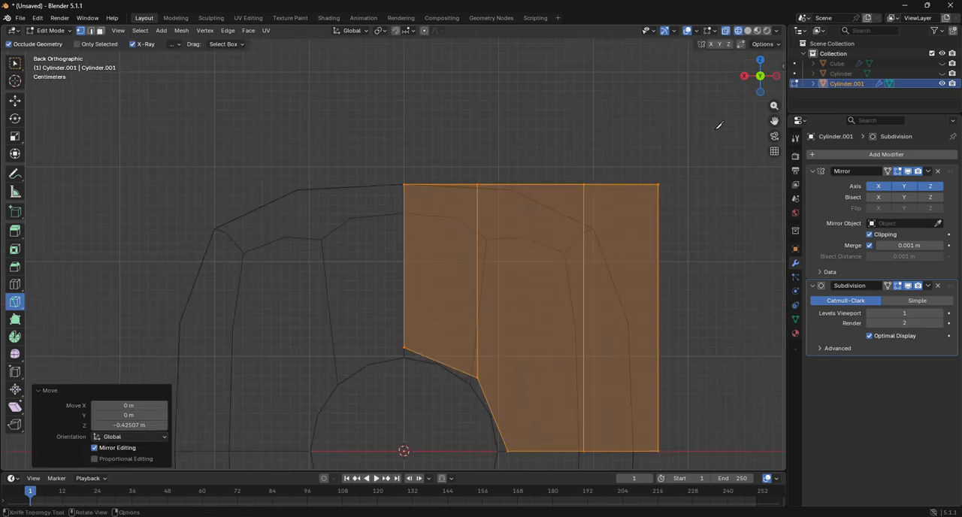
Step: In solid top view, knife the top face from the top end of the hole's vertical cut straight to the X-axis edge
drag(759, 81, 760, 70)
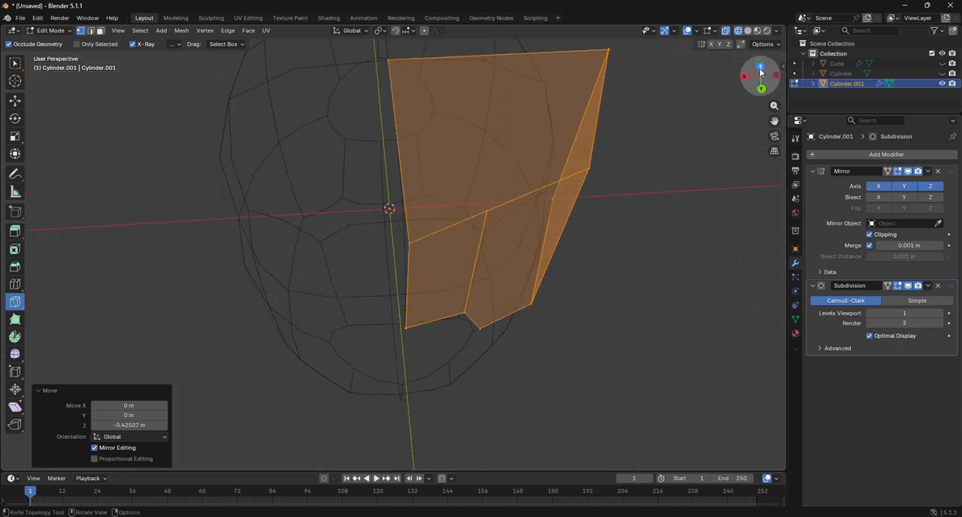
click(760, 68)
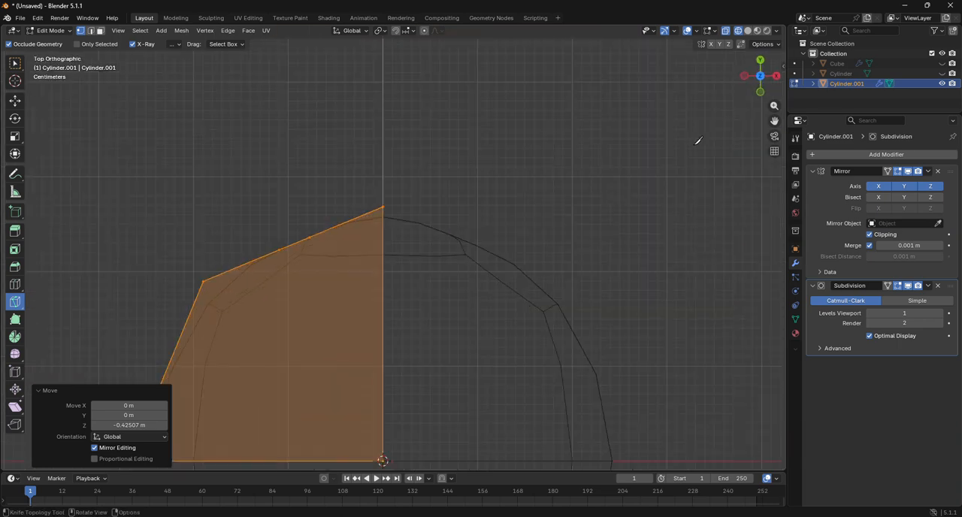
click(749, 30)
drag(776, 121, 928, 0)
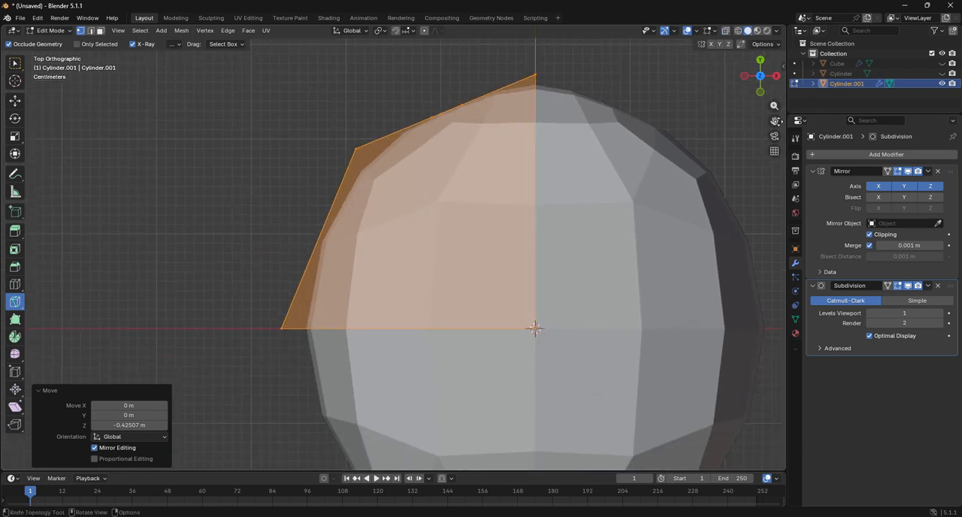
click(462, 104)
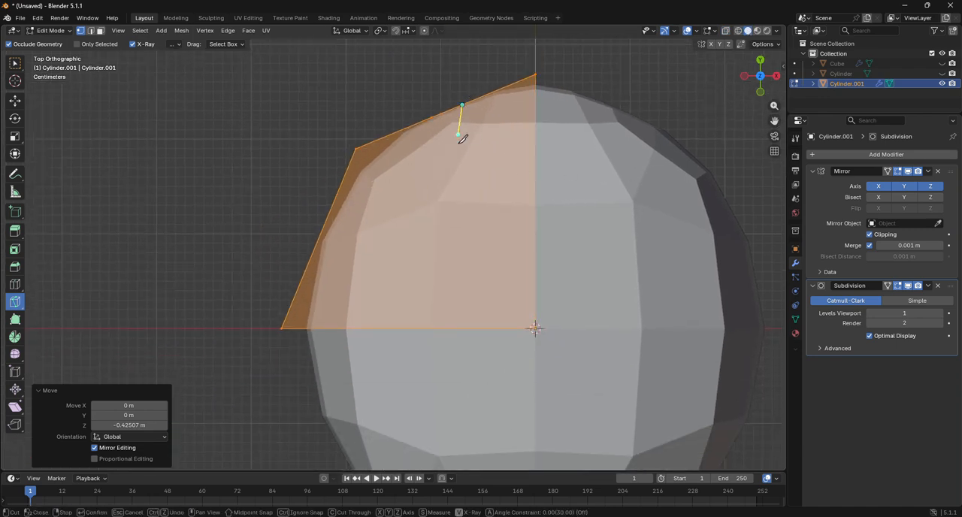
click(467, 326)
key(Return)
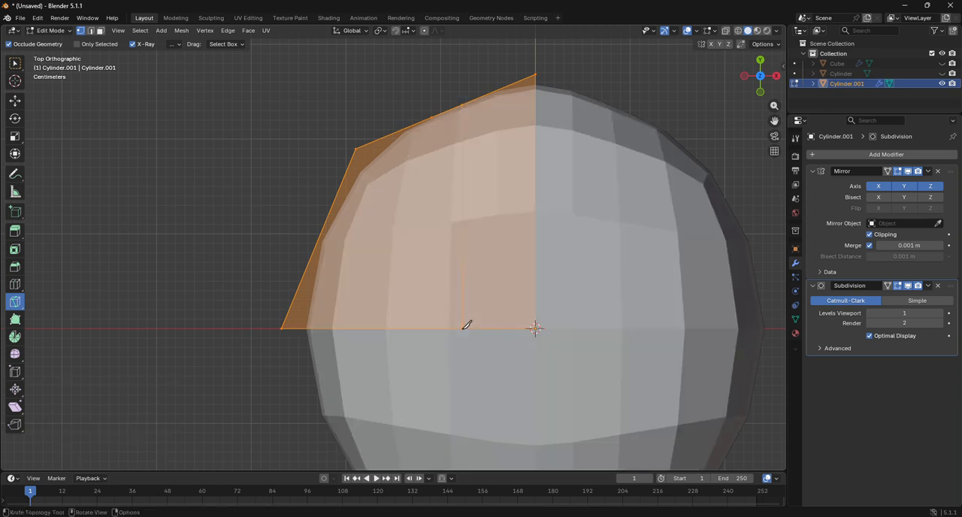
Step: Add one centred loop cut running across the section's top face and down its outer side wall
drag(752, 73, 878, 77)
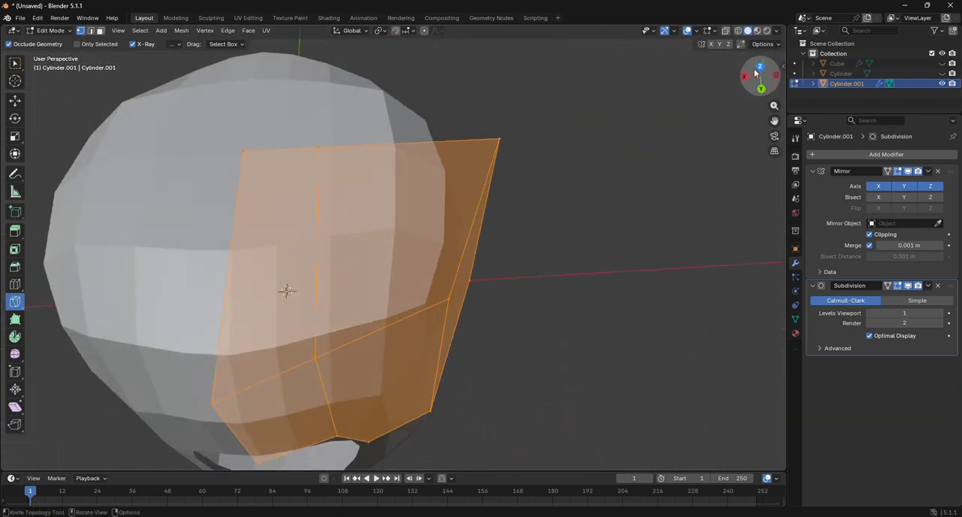
click(17, 285)
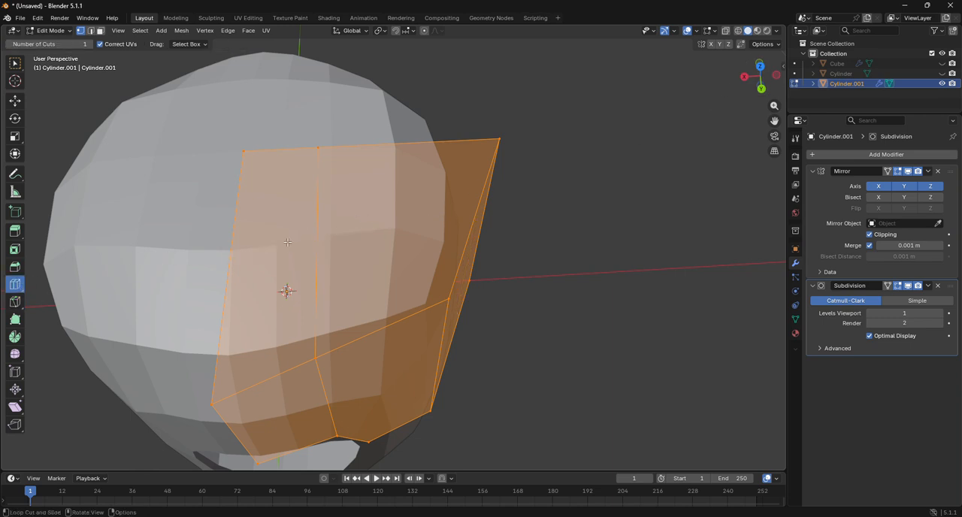
click(222, 252)
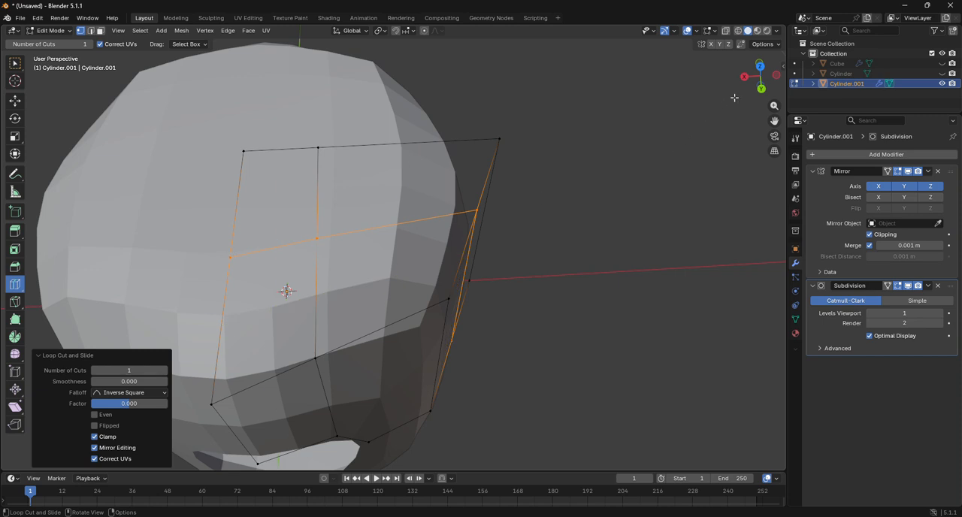
Step: From the back view, select the whole section and knife a horizontal cut from the hole's corner vertex to the nearest vertical edge beside it
drag(759, 80, 228, 300)
click(750, 76)
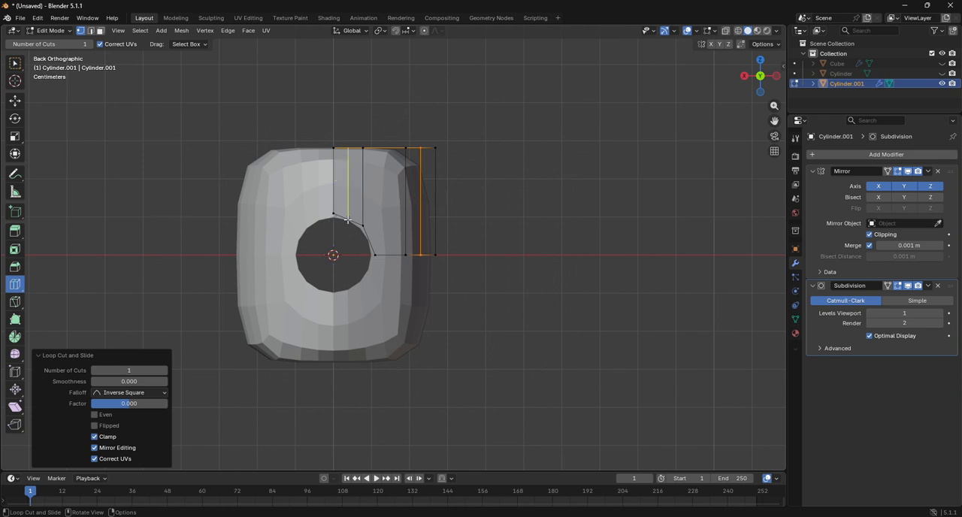
click(16, 102)
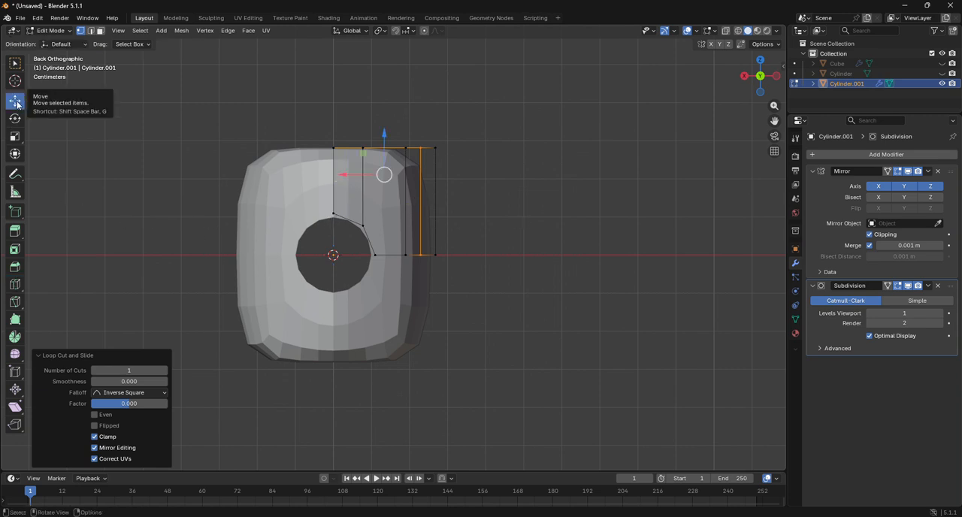
key(a)
click(14, 301)
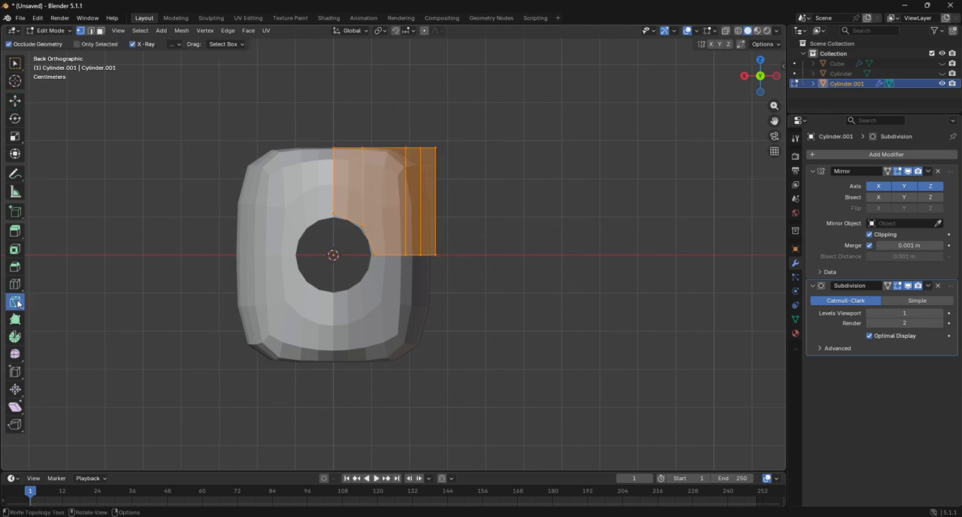
scroll(421, 279, up, 4)
scroll(421, 275, up, 1)
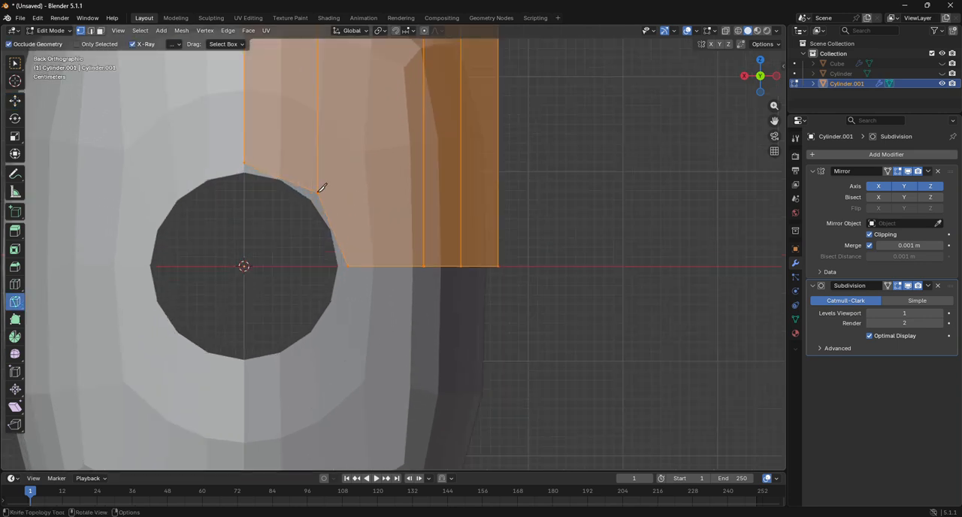
click(318, 192)
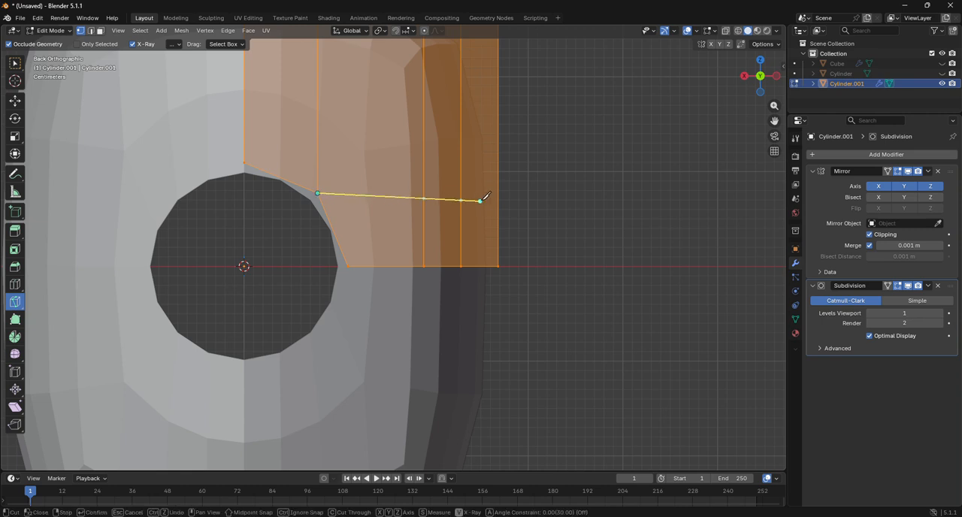
click(424, 192)
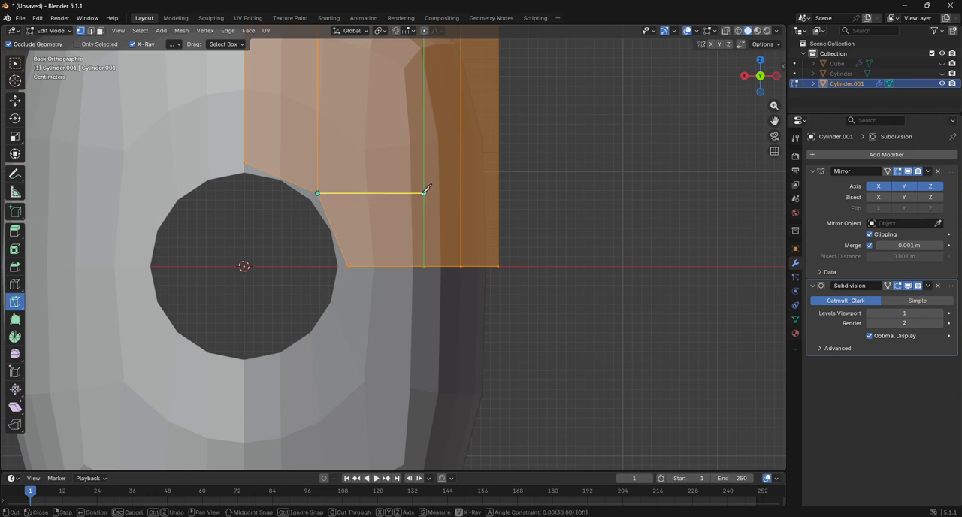
key(Return)
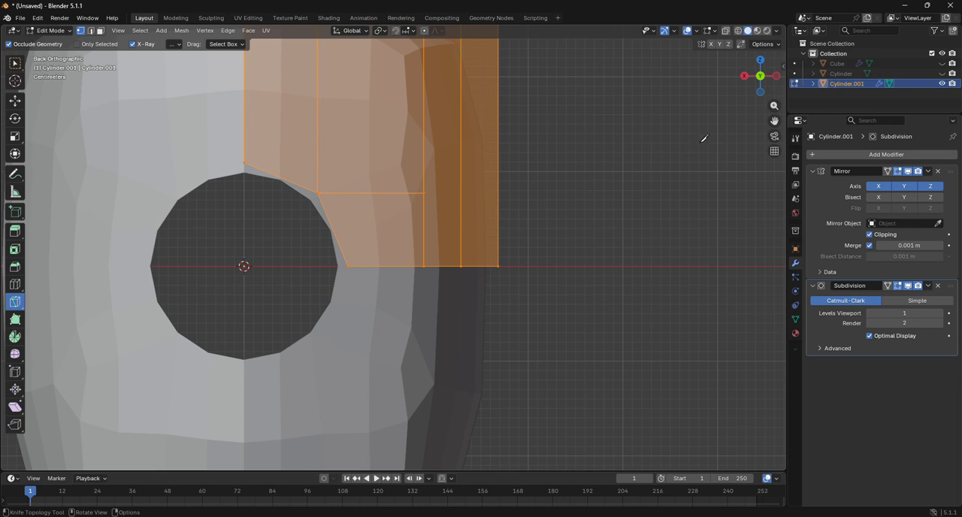
Step: From the left view, continue the horizontal knife cut across the outer side wall to the section's far mirror-seam edge
click(777, 76)
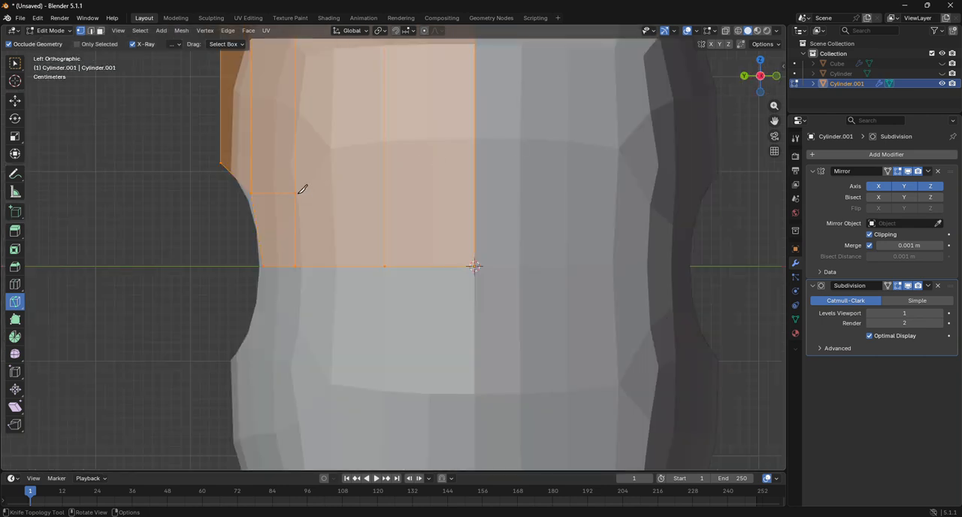
click(296, 193)
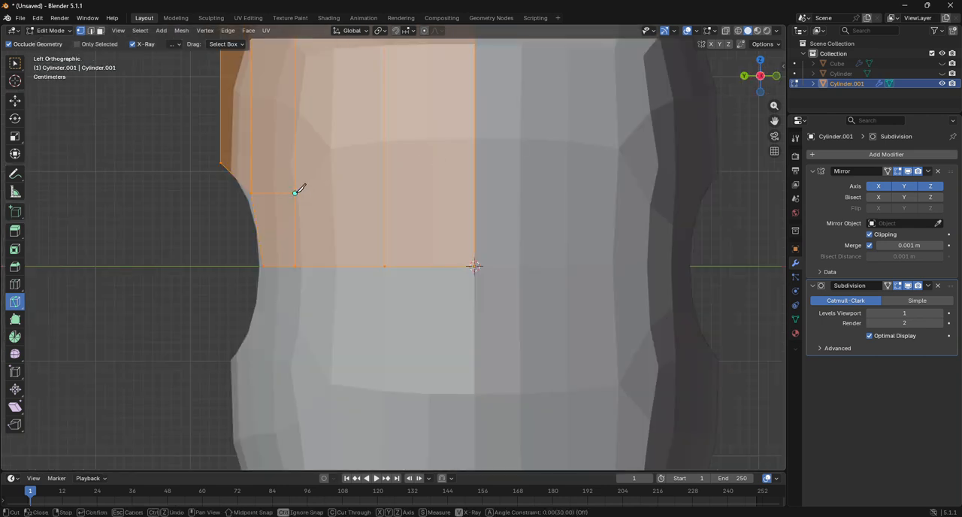
click(477, 192)
key(Return)
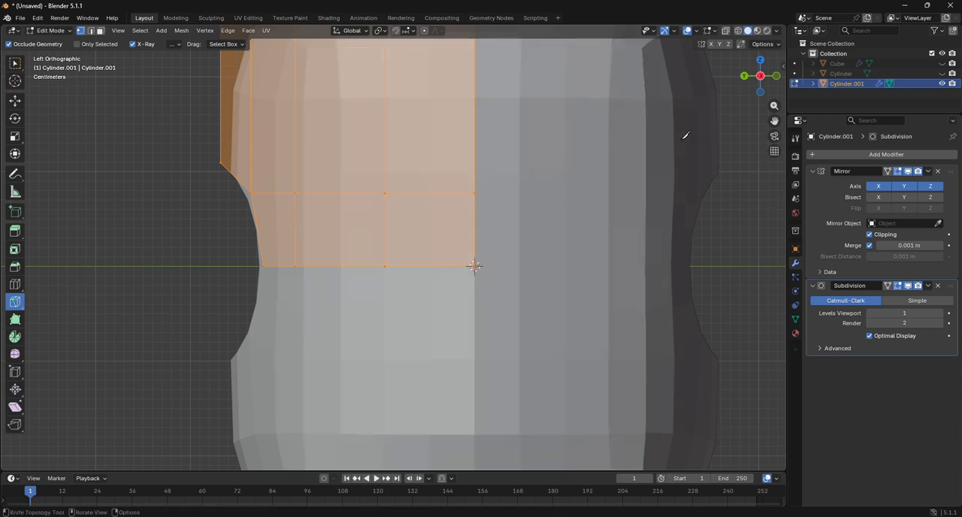
Step: From the back view, merge the section's vertices by distance at 0.0001 m and check the mirrored shape in Object Mode
click(760, 76)
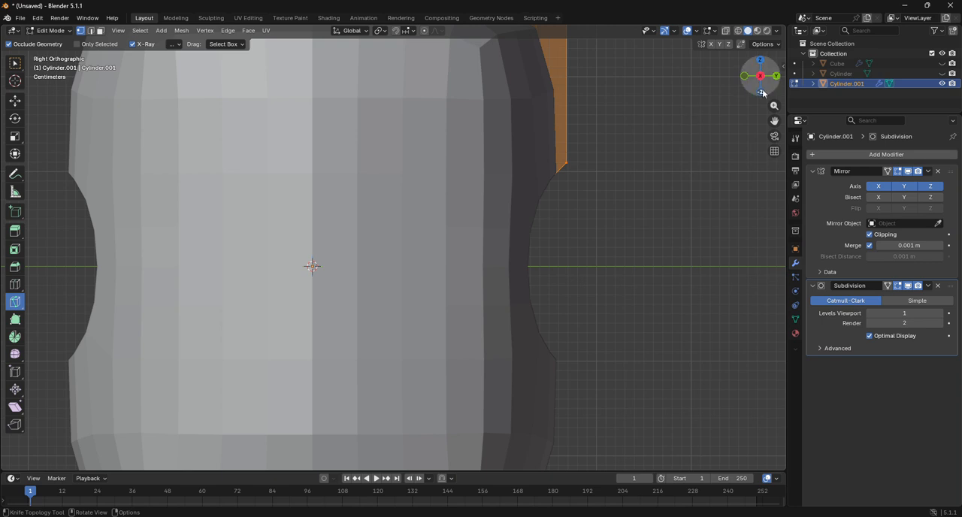
click(761, 92)
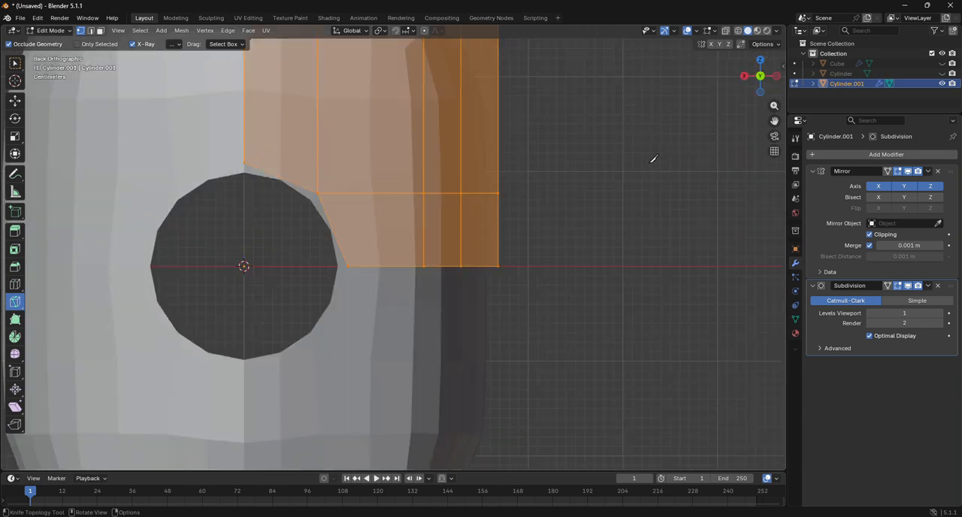
key(m)
click(654, 163)
scroll(654, 158, down, 4)
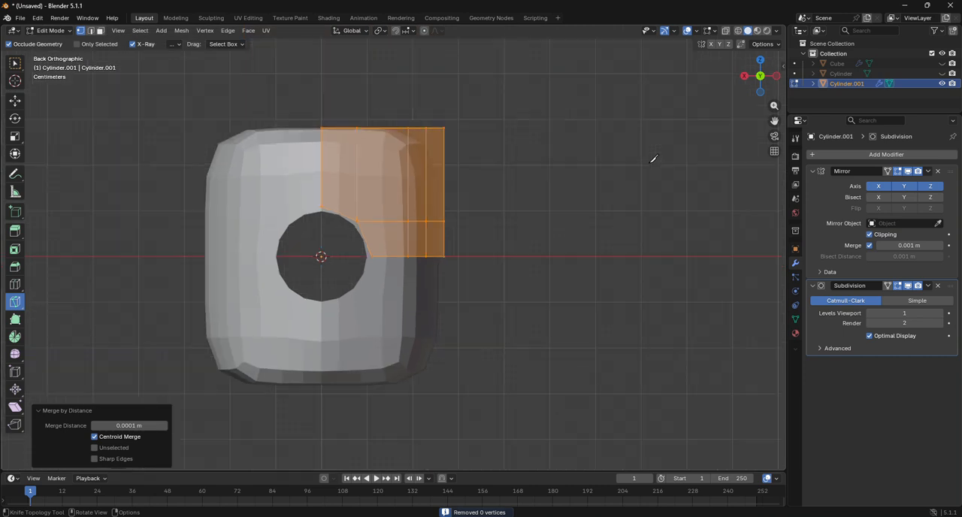
scroll(654, 158, down, 2)
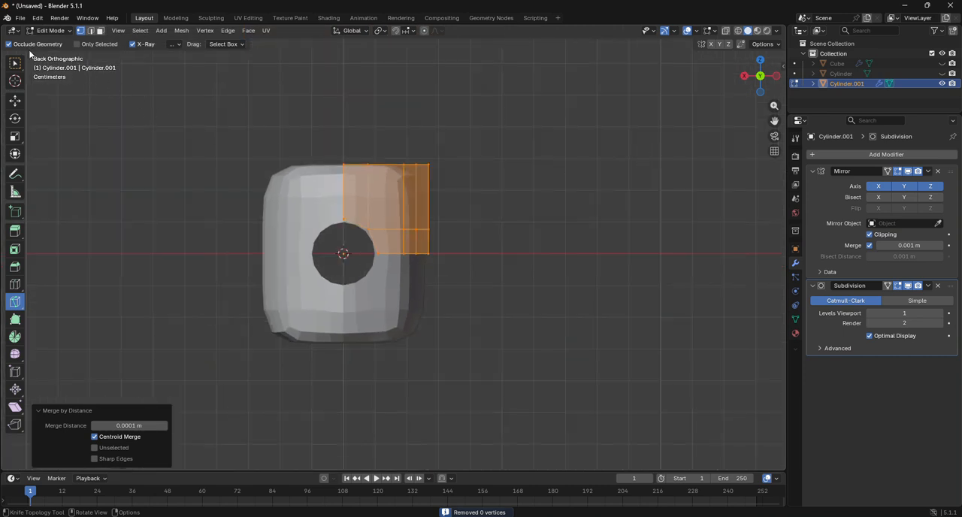
click(51, 30)
click(47, 41)
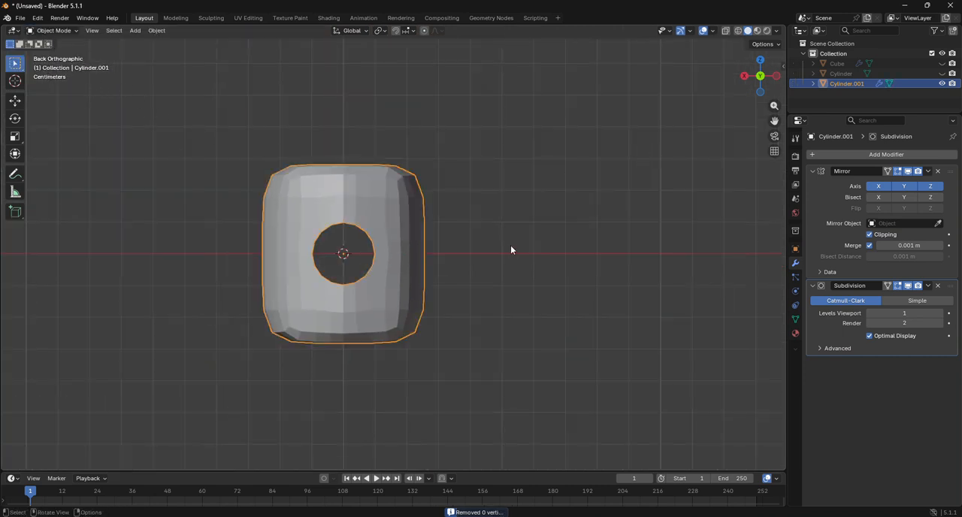
Step: In Edit Mode, select the hole's edge vertices and extrude them inward along Y by -0.28306 m to the mirror centre in wireframe right view
click(51, 30)
click(49, 52)
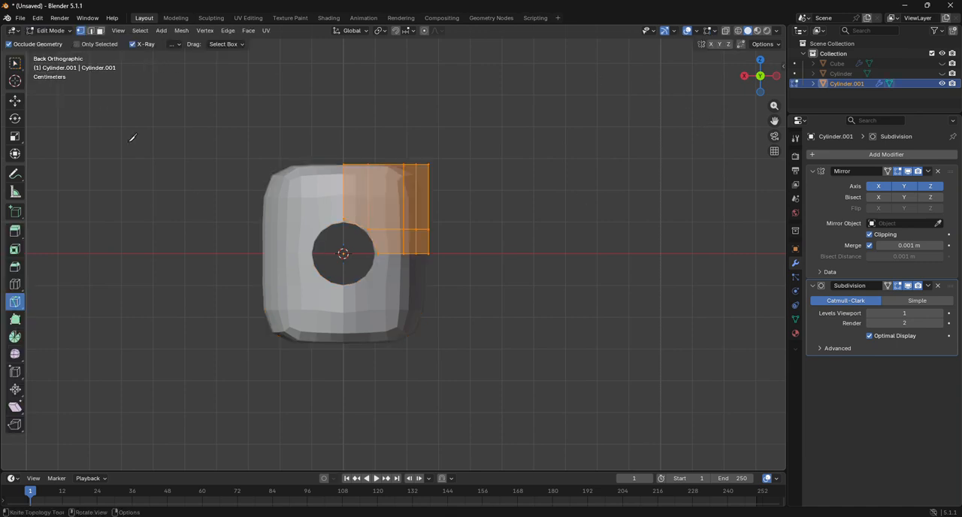
key(shift+space)
key(g)
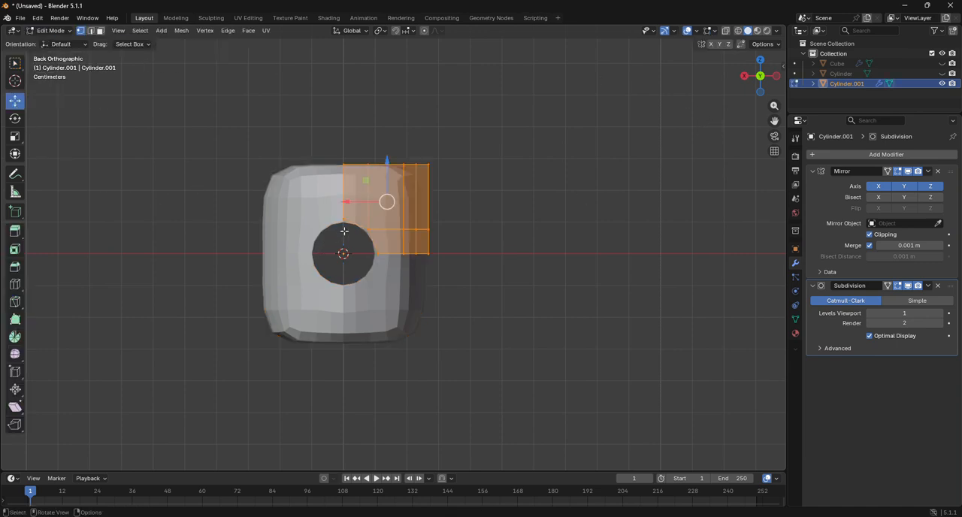
click(344, 219)
drag(343, 219, 364, 234)
click(744, 76)
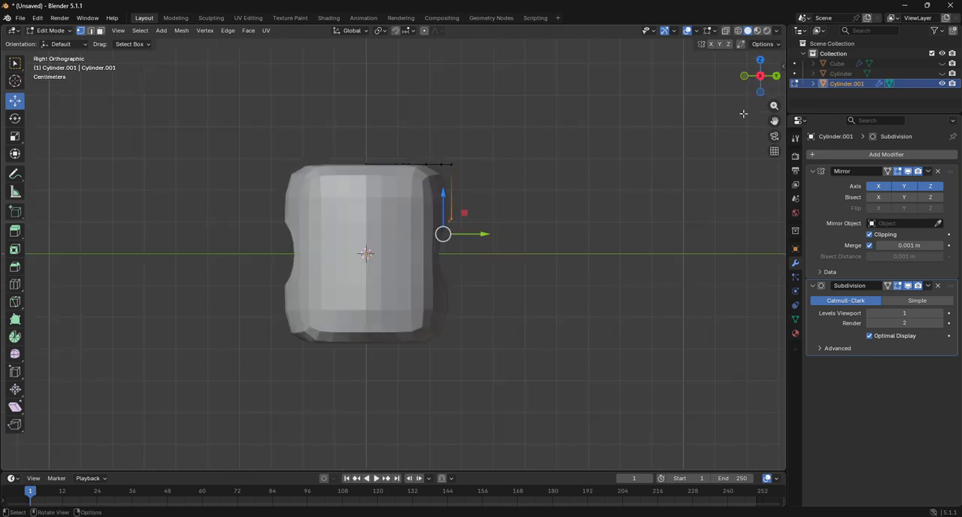
key(shift+z)
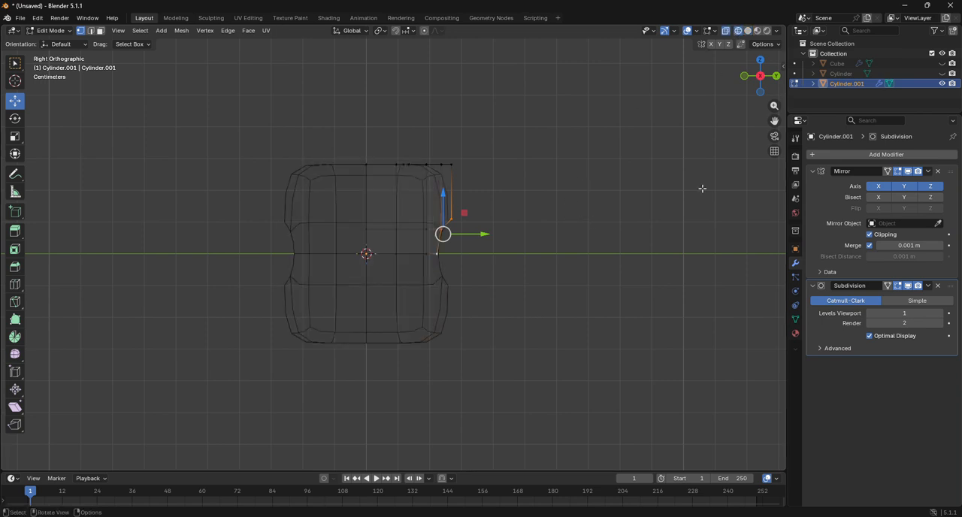
key(g)
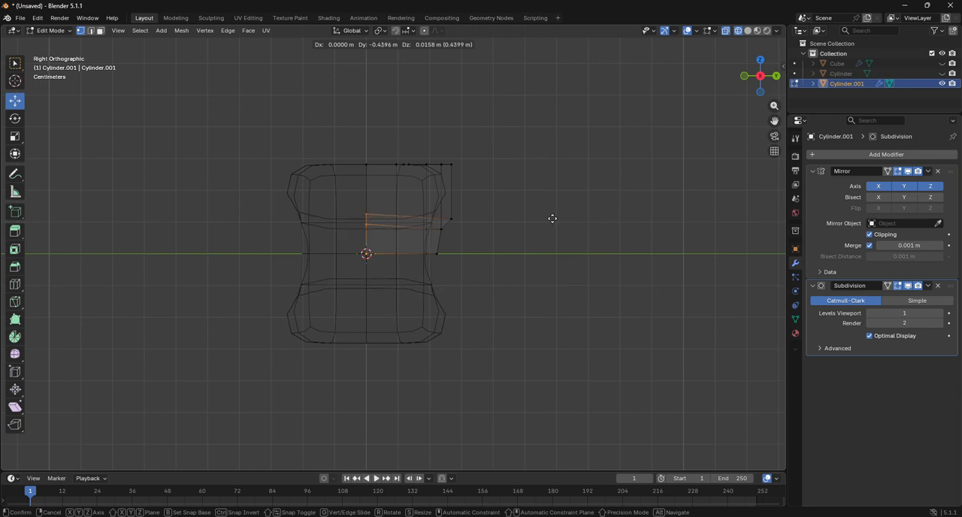
key(y)
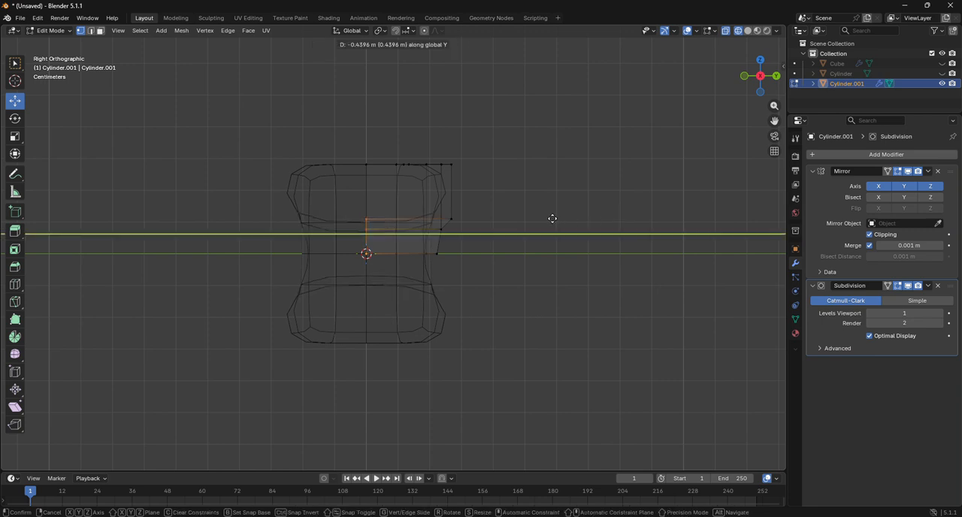
click(603, 218)
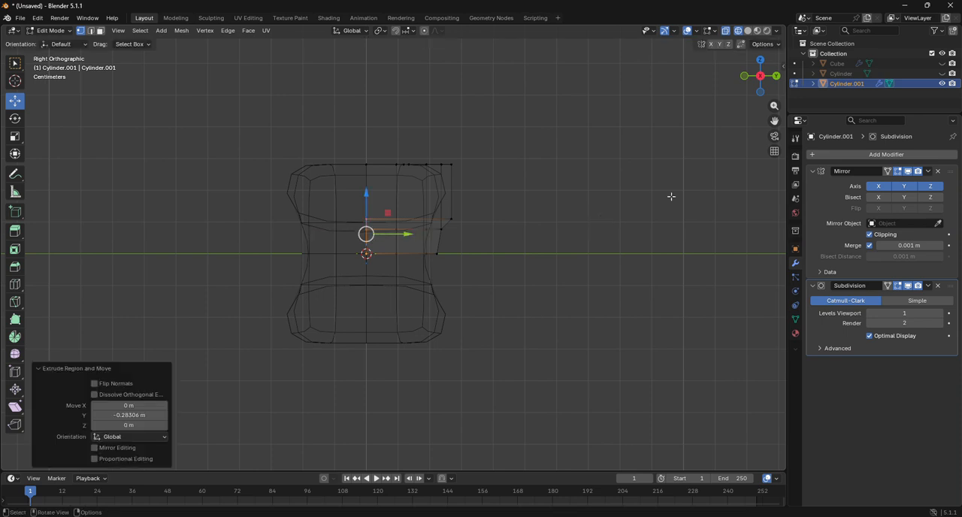
Step: In solid view, add one loop cut around the hole's inner wall and slide it fully to the rim with factor -1.000
click(748, 30)
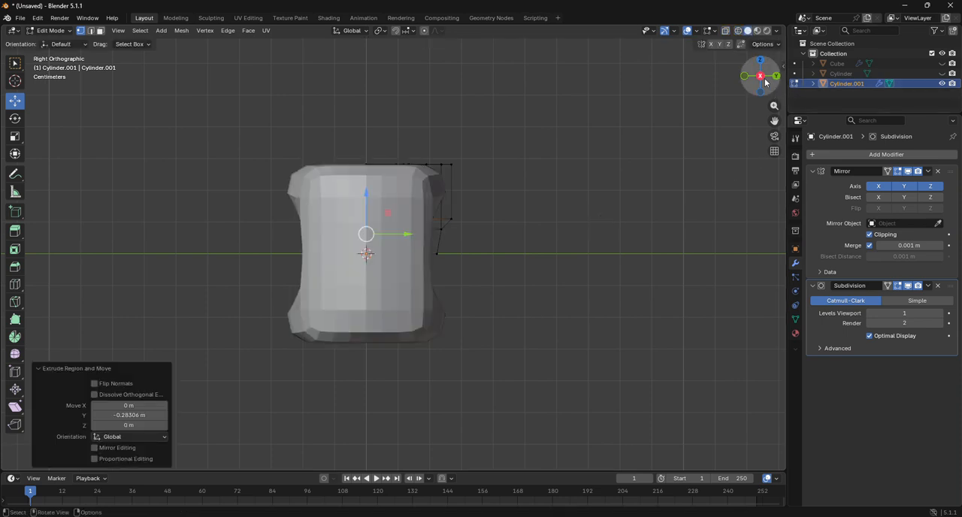
mouse_move(761, 78)
mouse_down()
mouse_move(726, 92)
mouse_move(775, 81)
mouse_move(756, 84)
mouse_up()
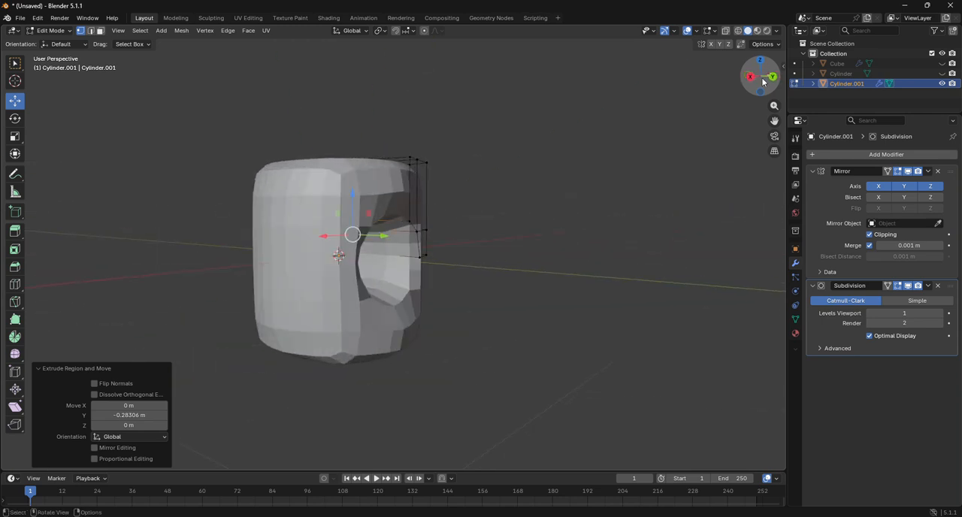
click(14, 285)
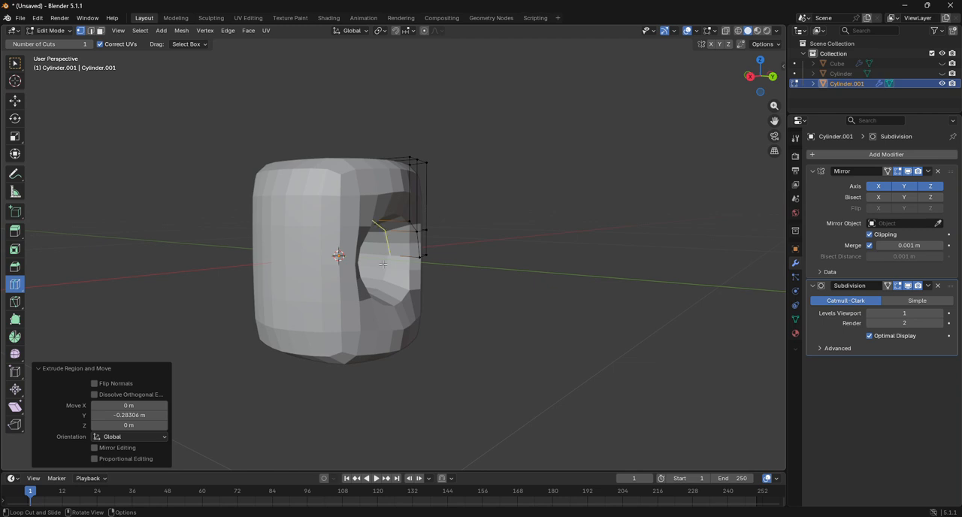
drag(383, 265, 296, 253)
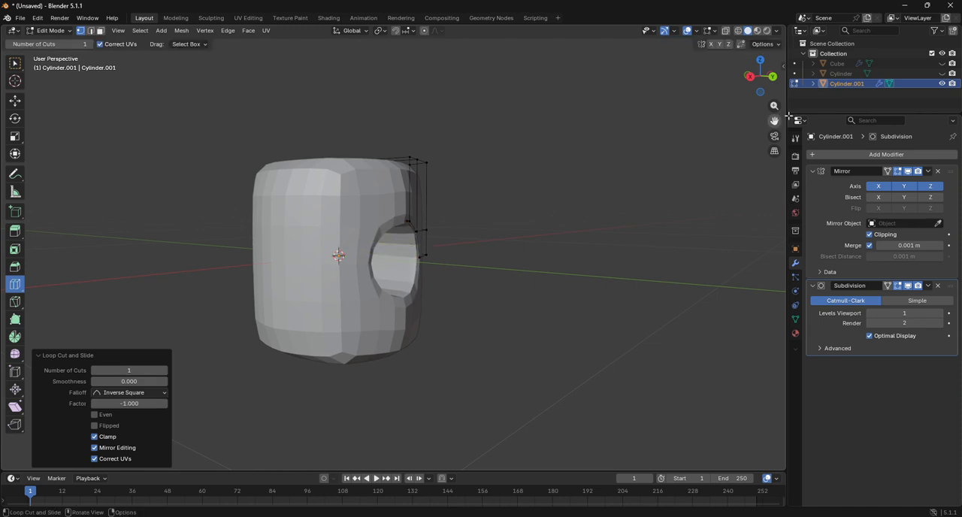
Step: Add one loop cut just below the section's top edge with factor -0.614 and return to Object Mode
drag(761, 75, 511, 137)
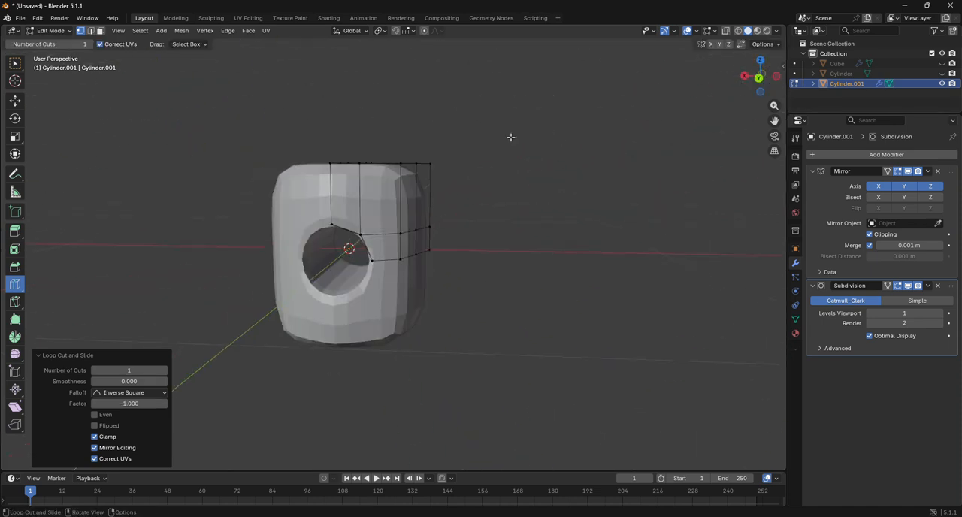
drag(412, 176, 408, 172)
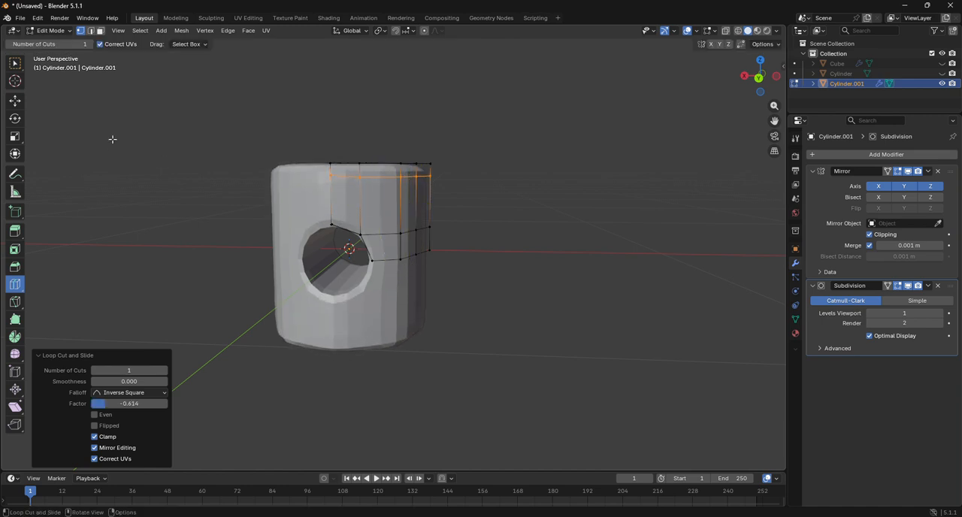
click(54, 43)
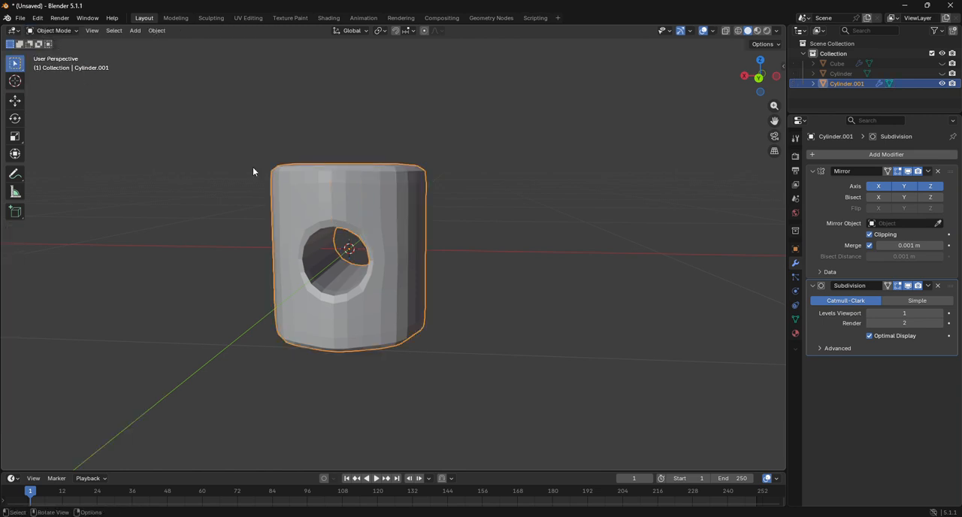
Step: Unhide the 8-sided Cylinder and, from the back view, move Cylinder.001 up 0.42538 m along Z to align its hole with it
click(759, 77)
click(942, 73)
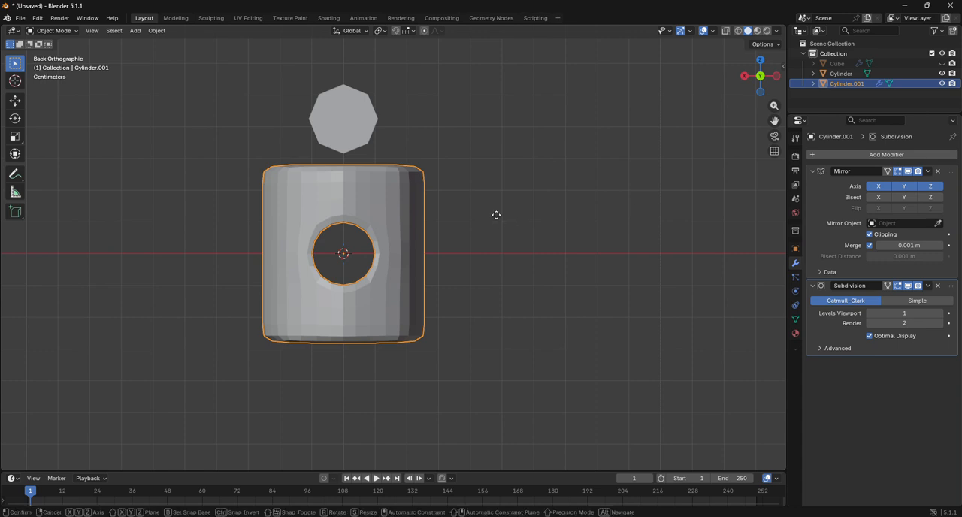
key(g)
key(z)
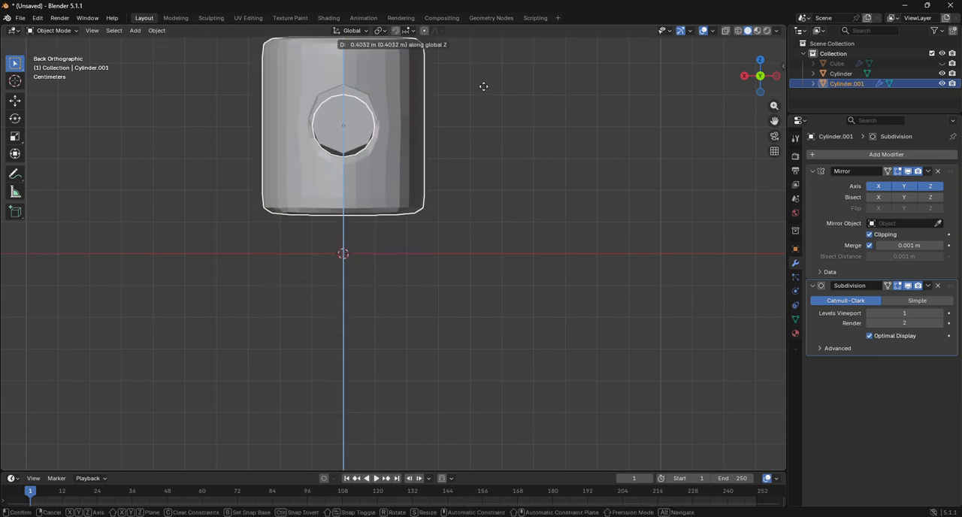
click(483, 83)
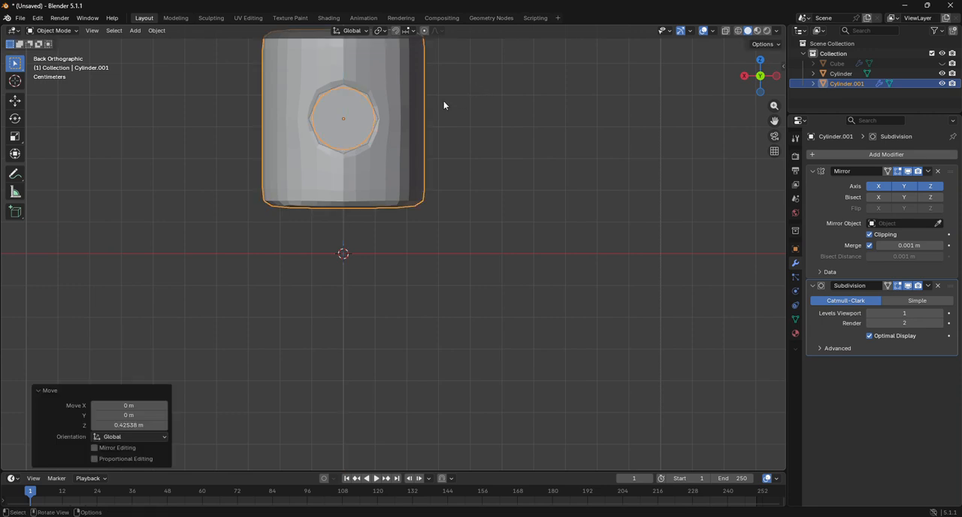
Step: Select the 8-sided Cylinder running through the hole and add a Subdivision Surface modifier to it
click(355, 133)
click(887, 154)
click(888, 159)
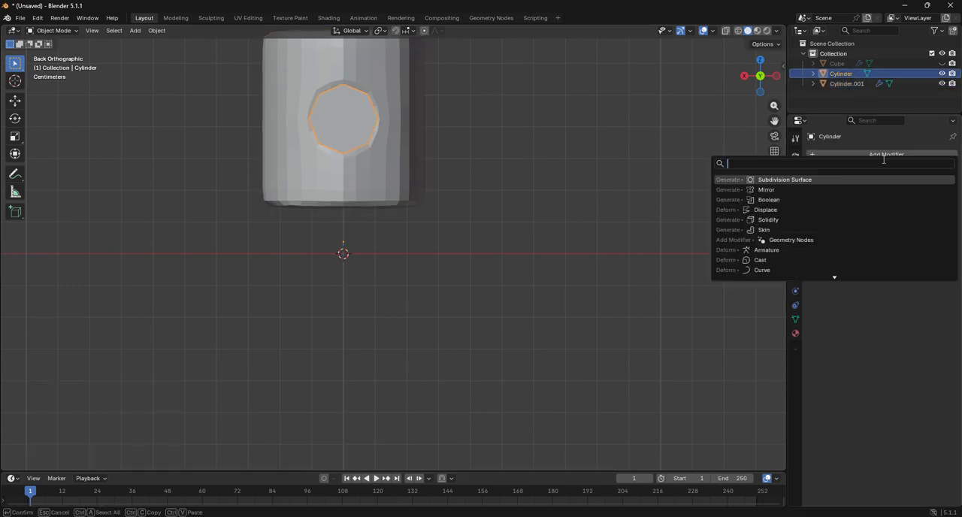
click(775, 180)
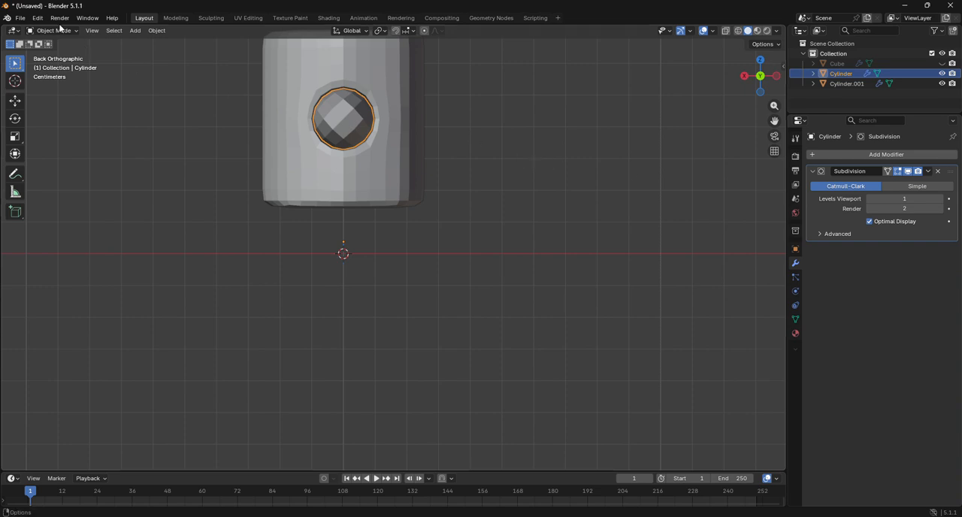
Step: Inspect the Cylinder from the side and top, return to Object Mode and unhide the disc-shaped Cube
click(52, 30)
click(60, 51)
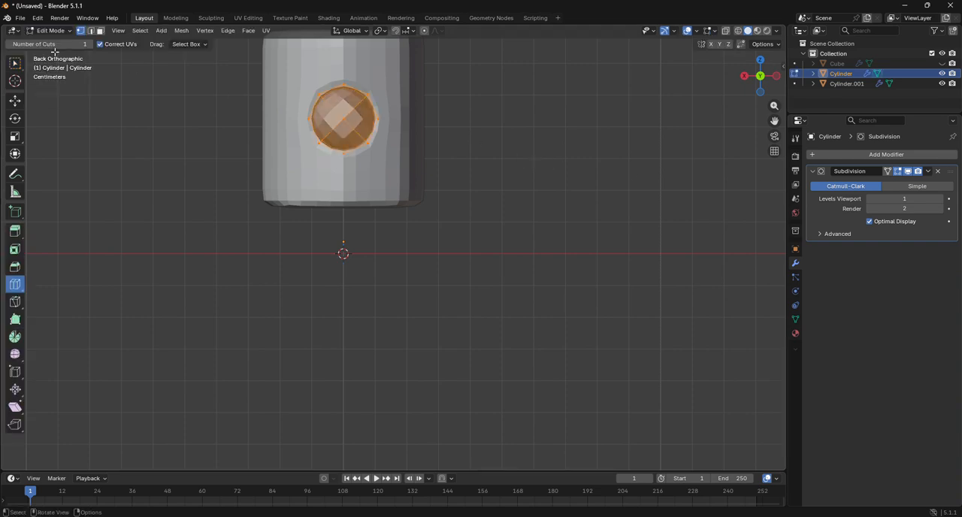
click(777, 75)
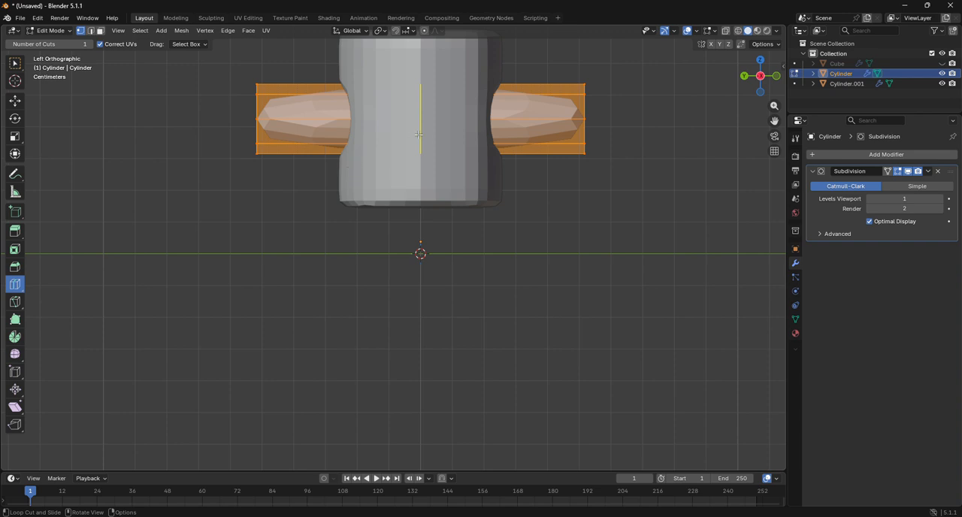
click(761, 60)
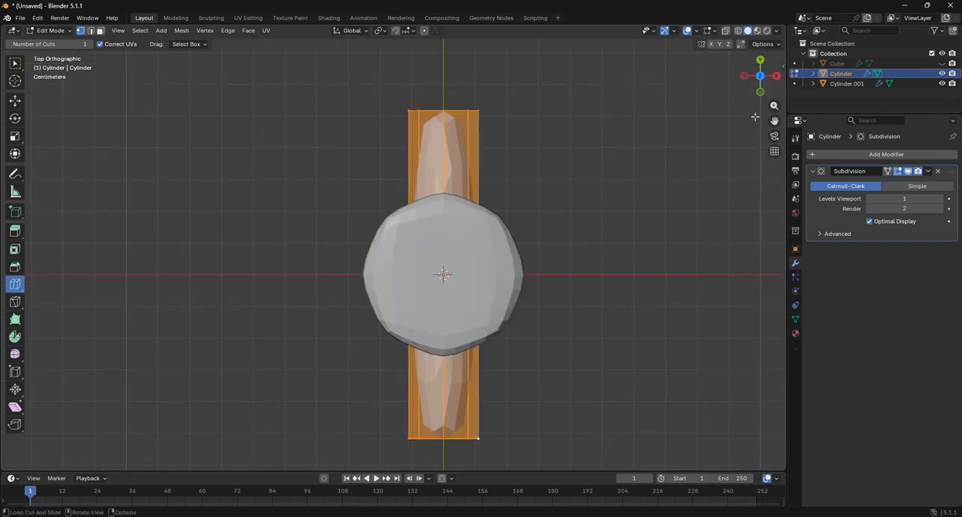
scroll(741, 148, down, 3)
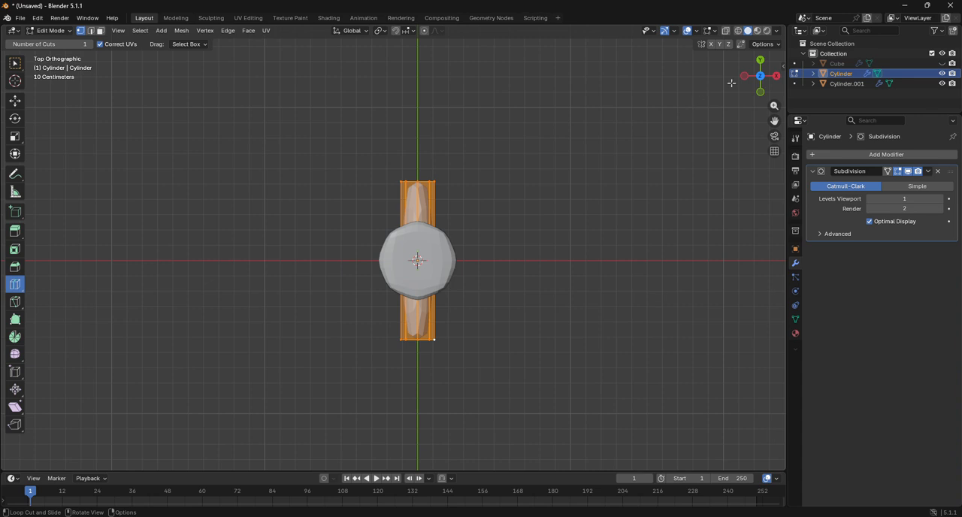
drag(732, 83, 464, 229)
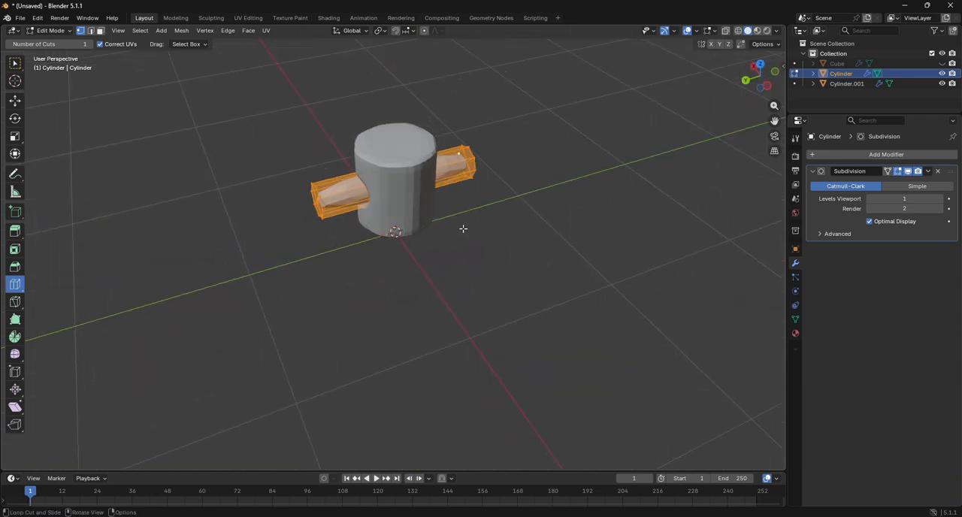
click(51, 30)
click(47, 41)
key(alt+h)
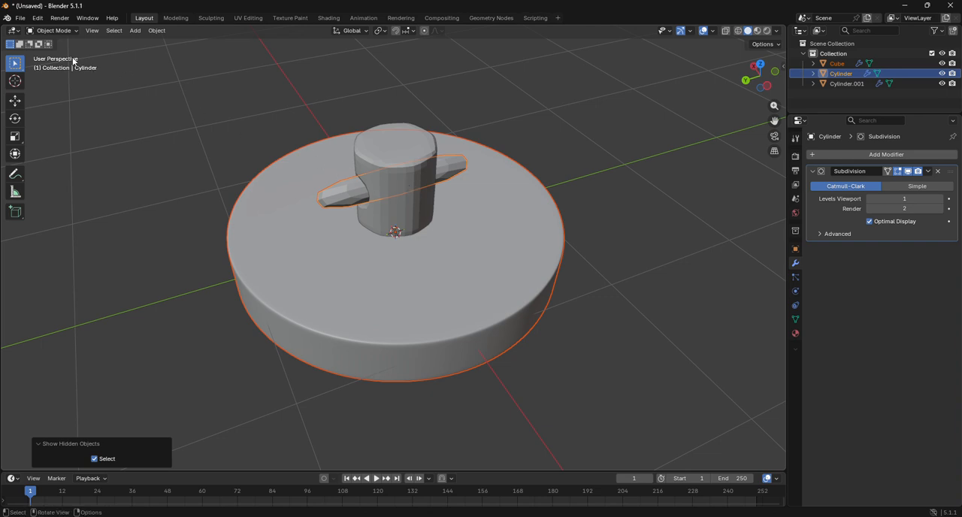
click(50, 30)
click(47, 52)
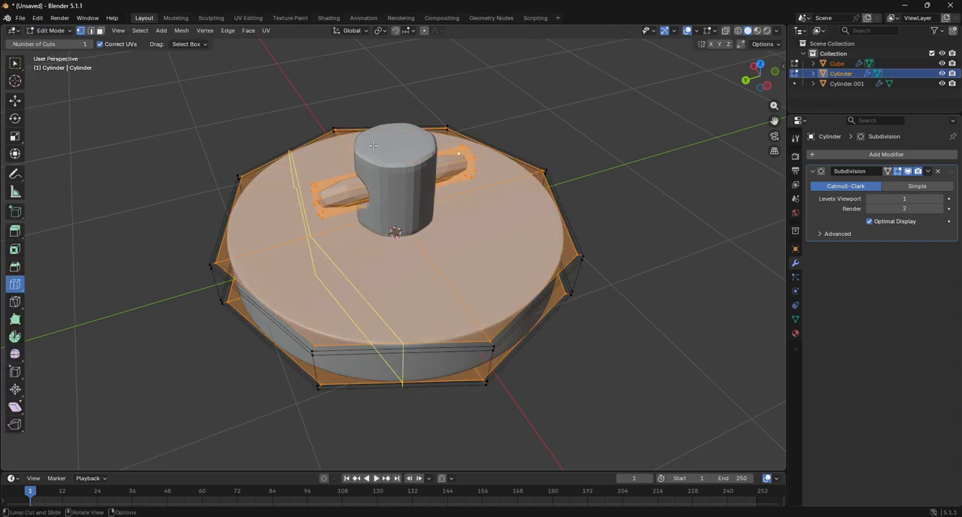
click(760, 64)
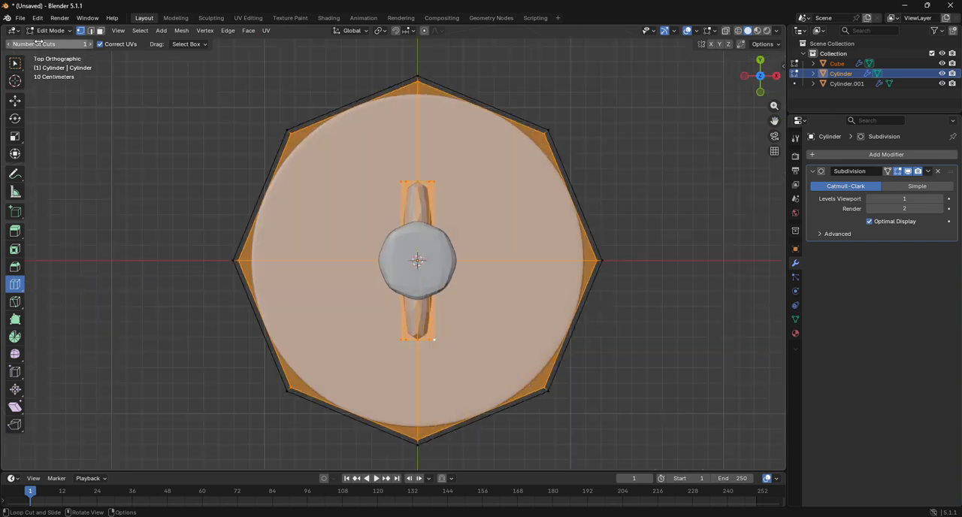
click(50, 30)
click(47, 40)
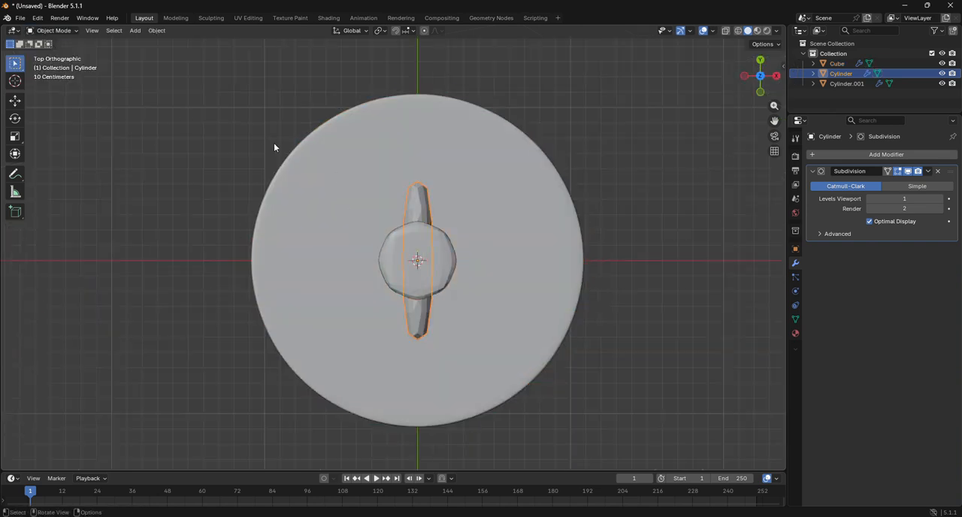
Step: In Edit Mode on the Cylinder alone, lengthen the whole rod by scaling it 2.982 along Y
click(50, 30)
click(46, 52)
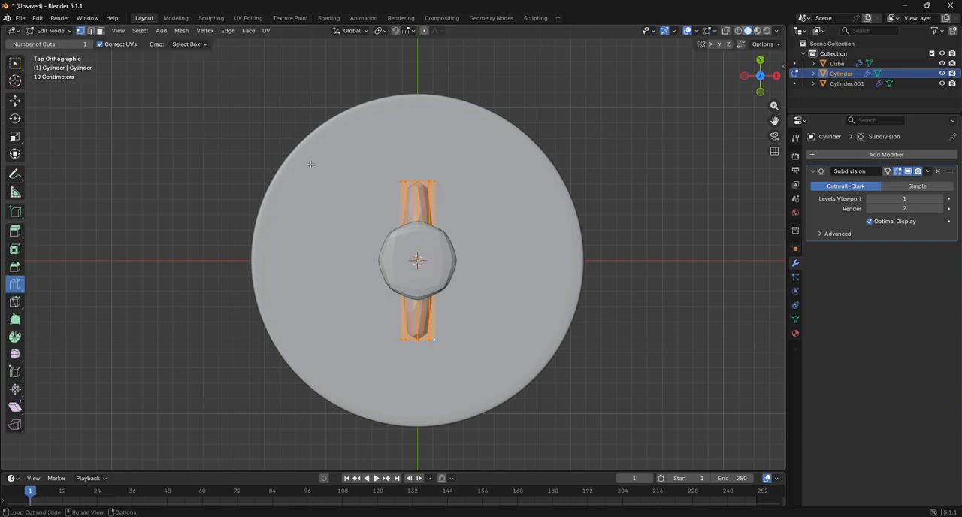
click(760, 76)
click(762, 62)
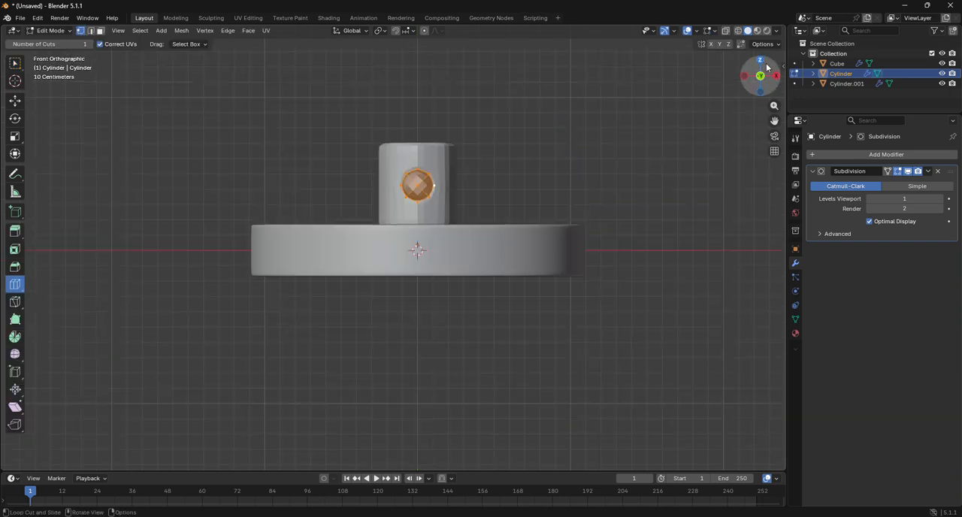
click(760, 60)
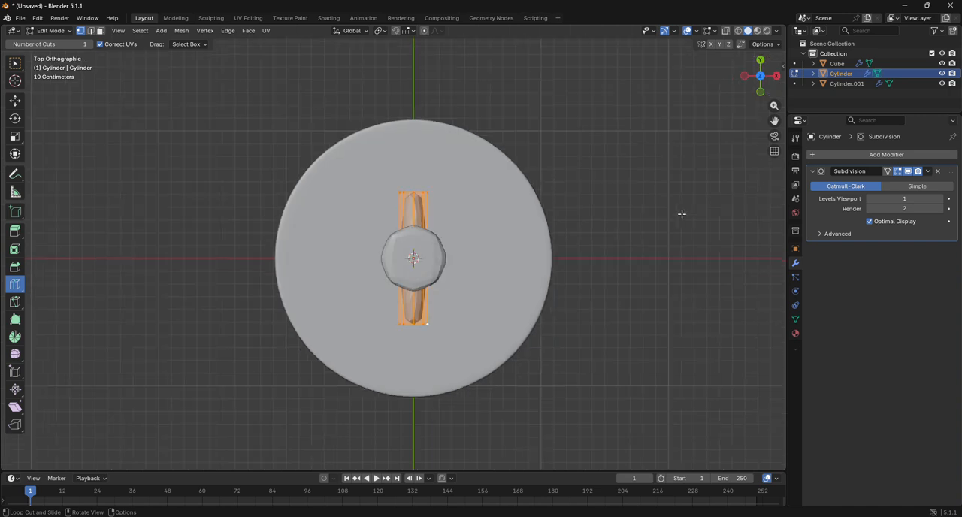
key(s)
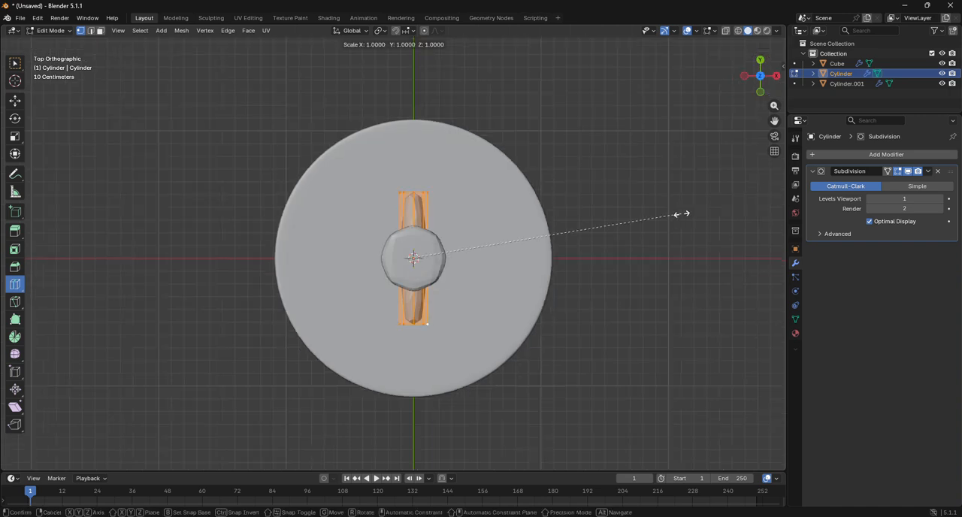
key(y)
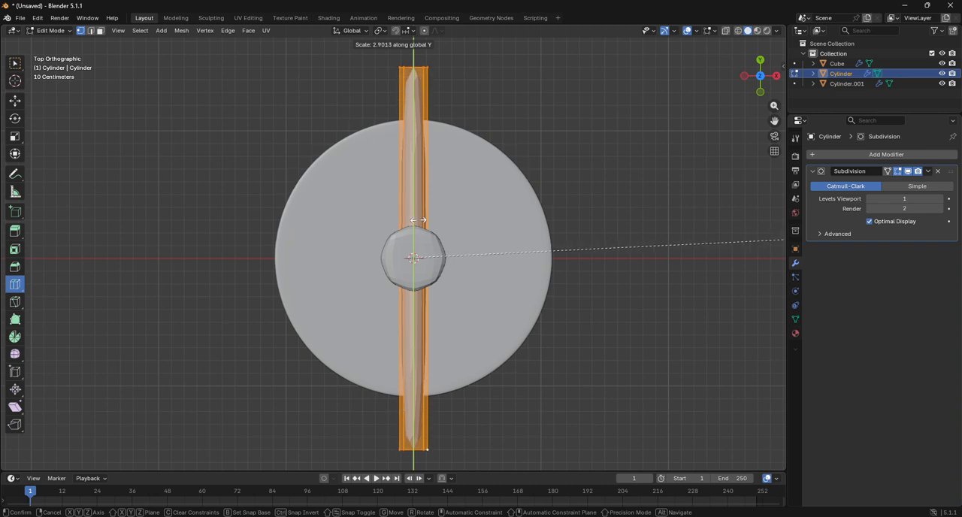
click(440, 220)
scroll(451, 222, down, 2)
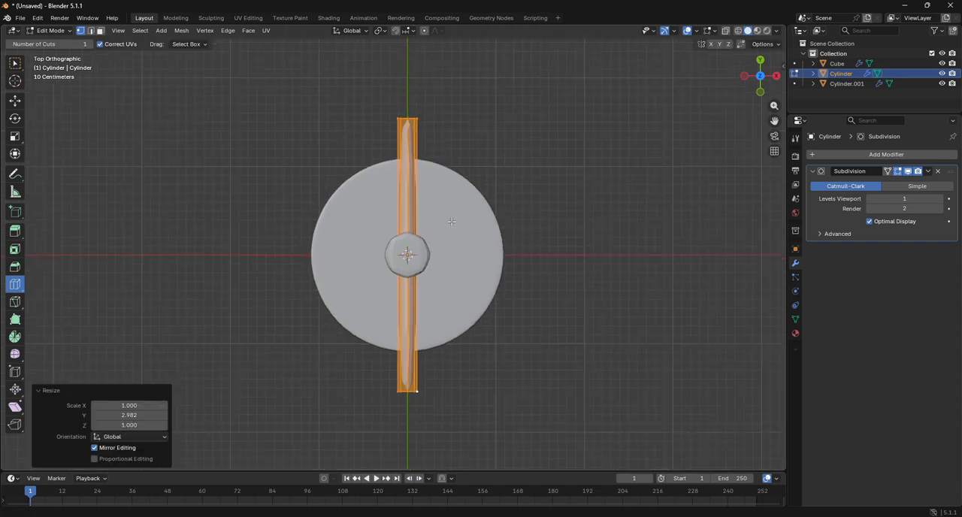
Step: With the Move tool active, select all vertices at the rod's positive Y end in wireframe top view
drag(762, 75, 808, 86)
drag(688, 220, 684, 198)
click(13, 103)
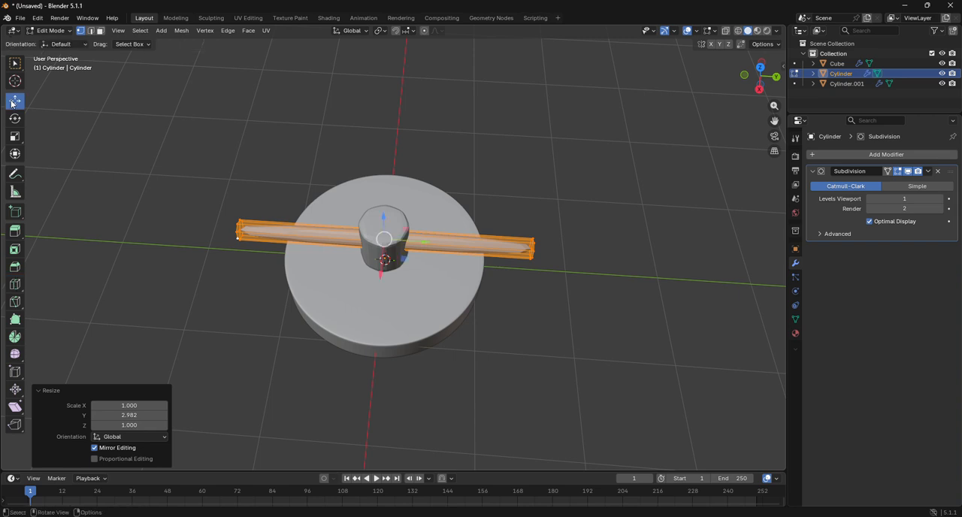
drag(532, 208, 594, 300)
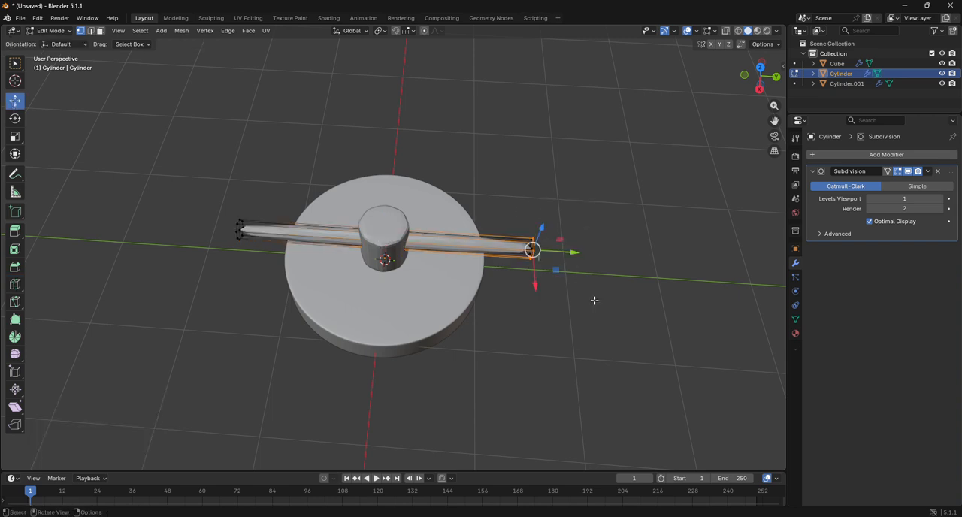
click(738, 30)
click(760, 68)
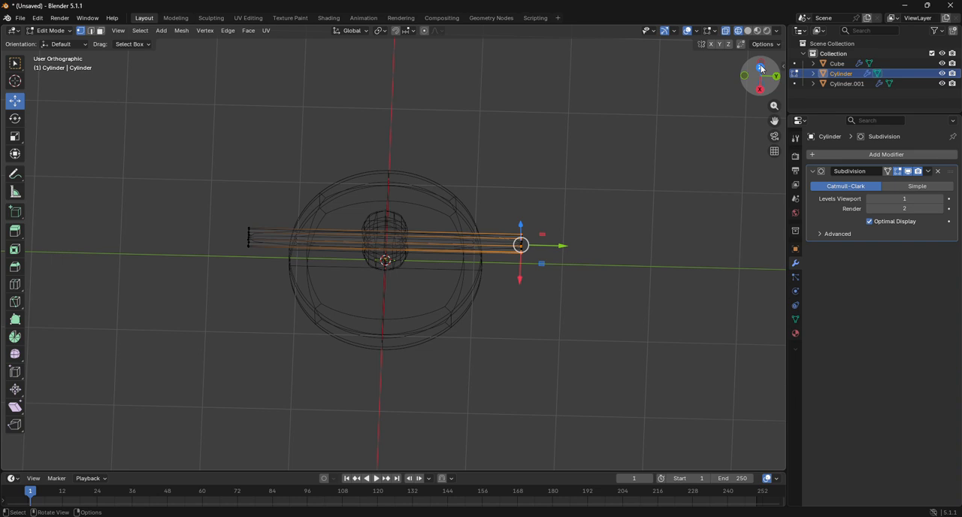
drag(325, 90, 501, 148)
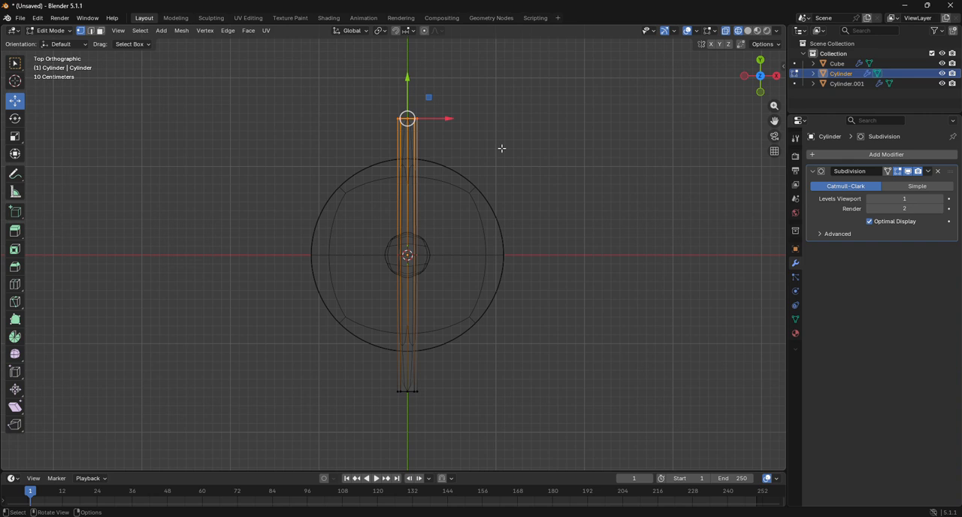
Step: Extrude the rod's end 0.28898 m, rotate it 49.2° in top view, and shift it 0.14732 m in X and -0.050996 m in Y
key(e)
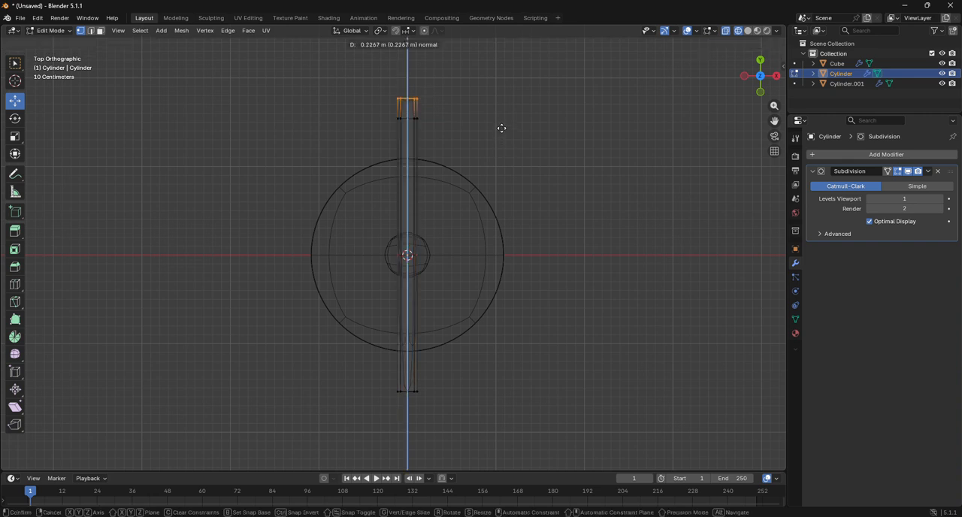
click(502, 123)
key(r)
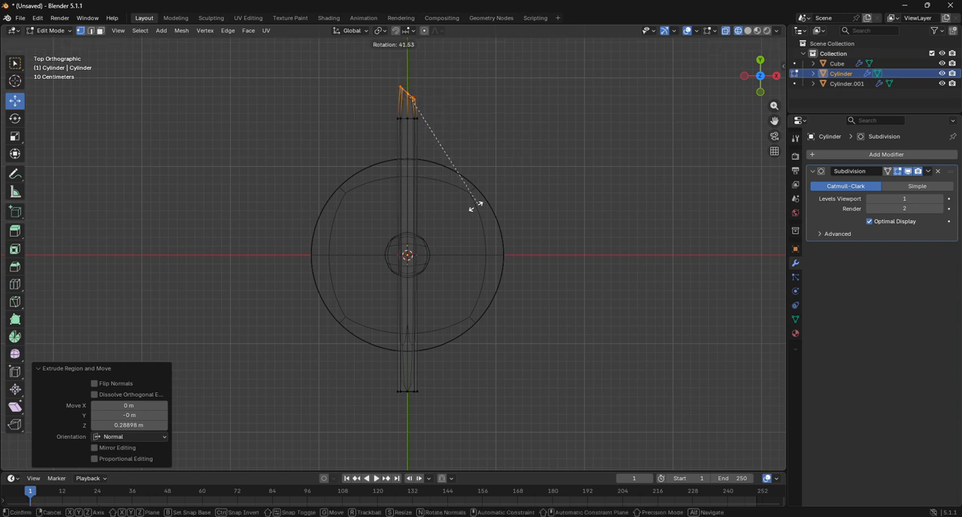
click(464, 216)
key(s)
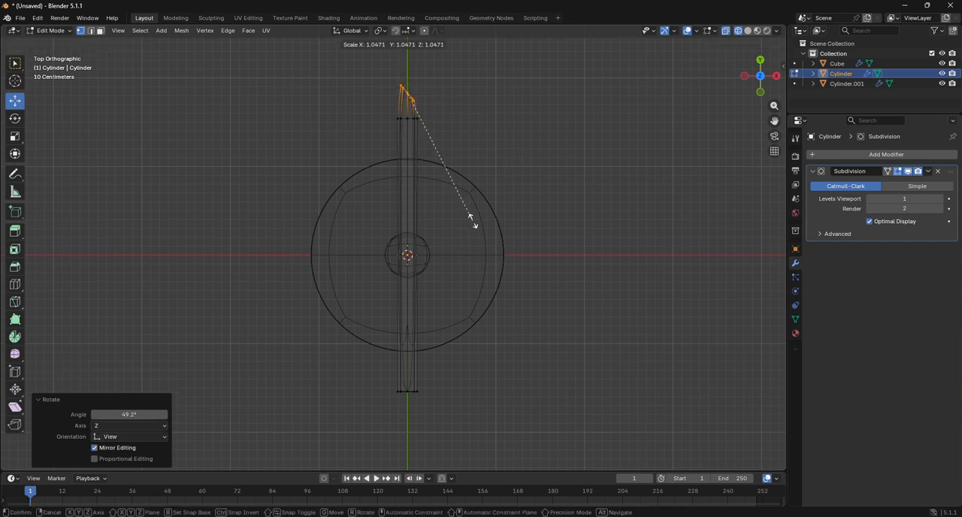
key(Escape)
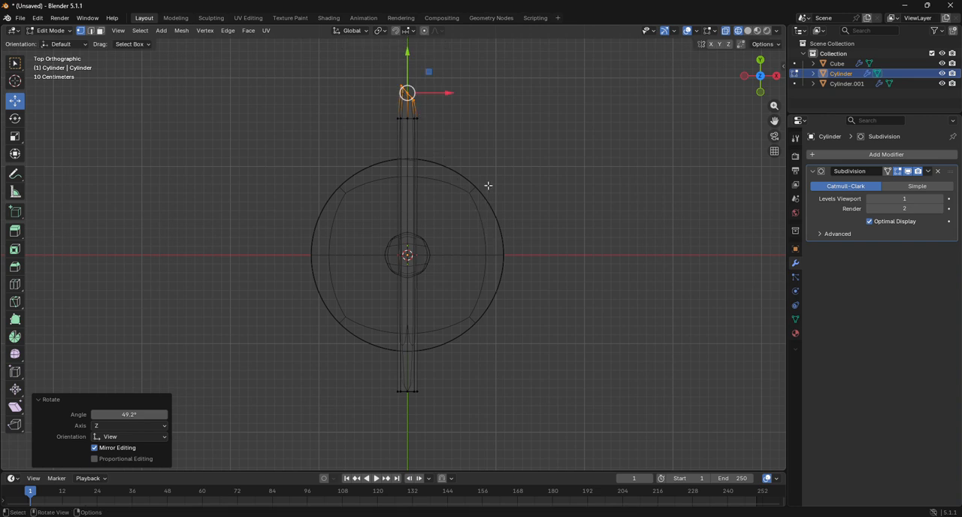
drag(407, 93, 421, 97)
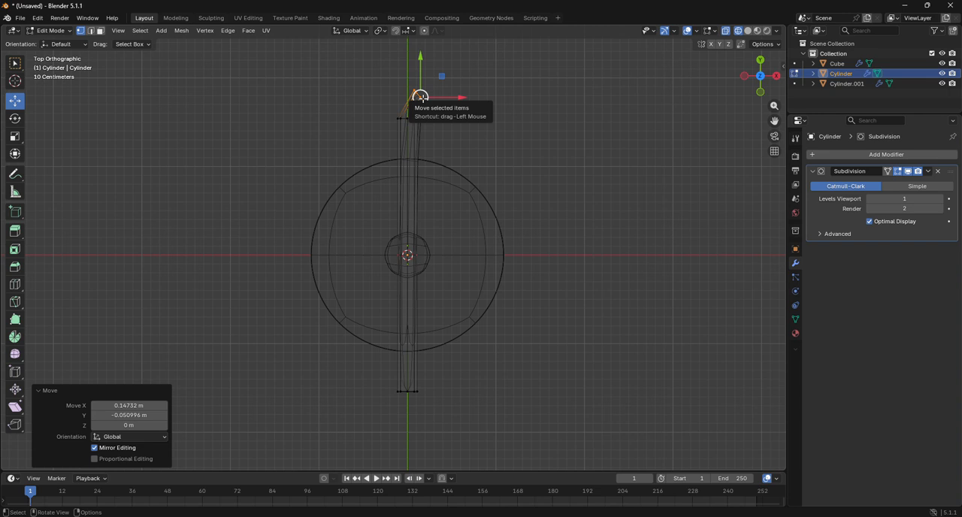
Step: Continue the bend by extruding the end 0.28033 m, rotating it 37.7° and moving it -0.050996 m along Y
key(e)
click(447, 89)
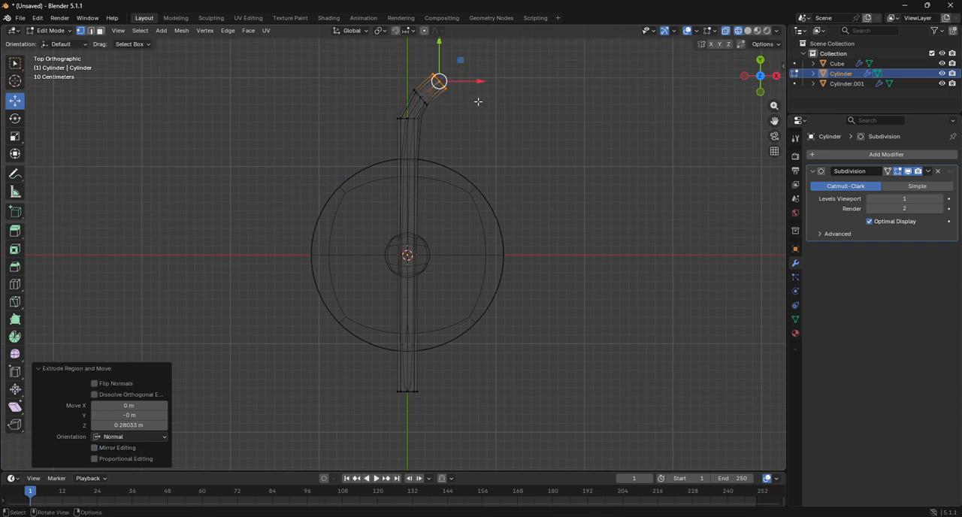
key(r)
click(457, 128)
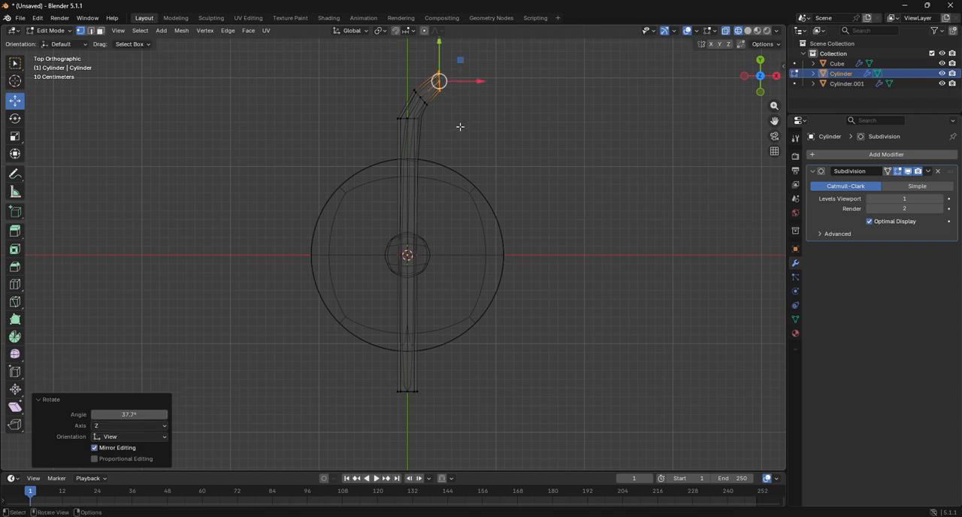
key(g)
key(y)
click(439, 66)
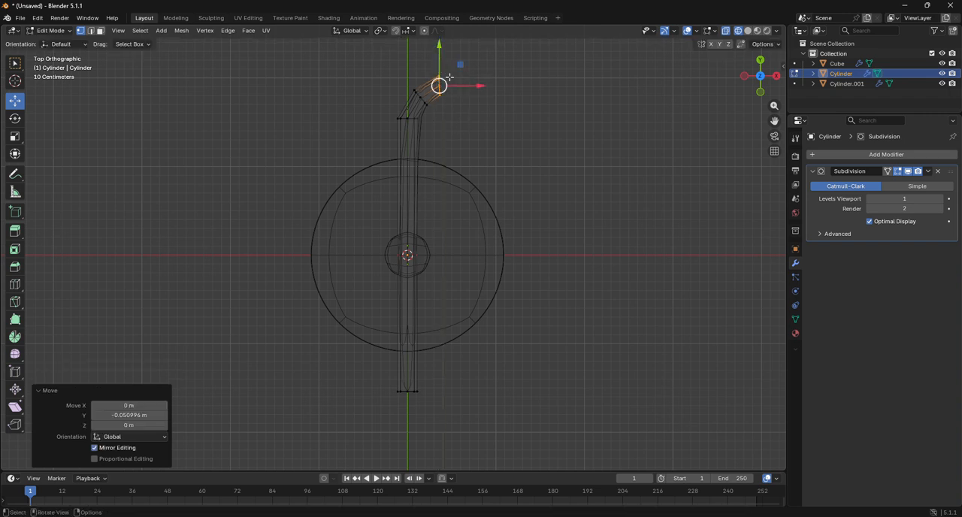
Step: Extrude the rod's end along positive X, moving it 0.29465 m and a further 0.8726 m
key(e)
right_click(498, 112)
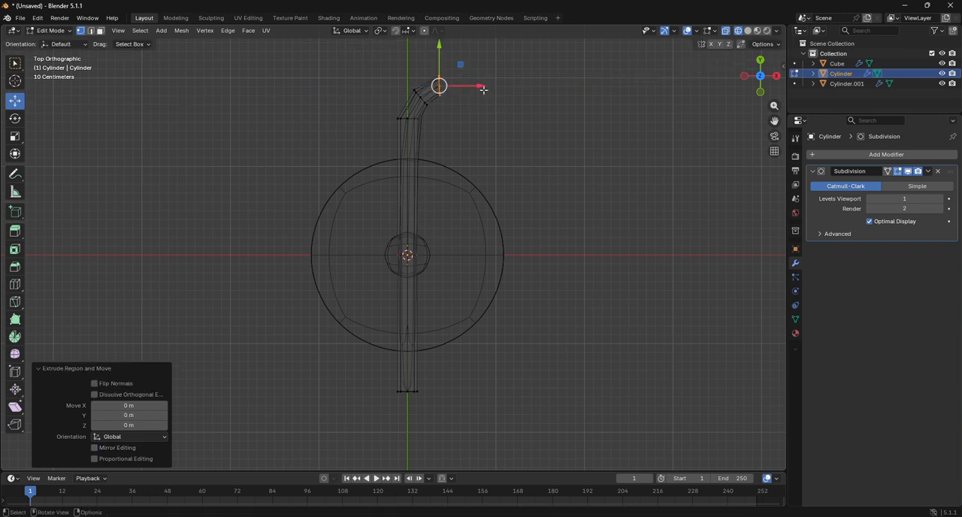
drag(483, 90, 508, 88)
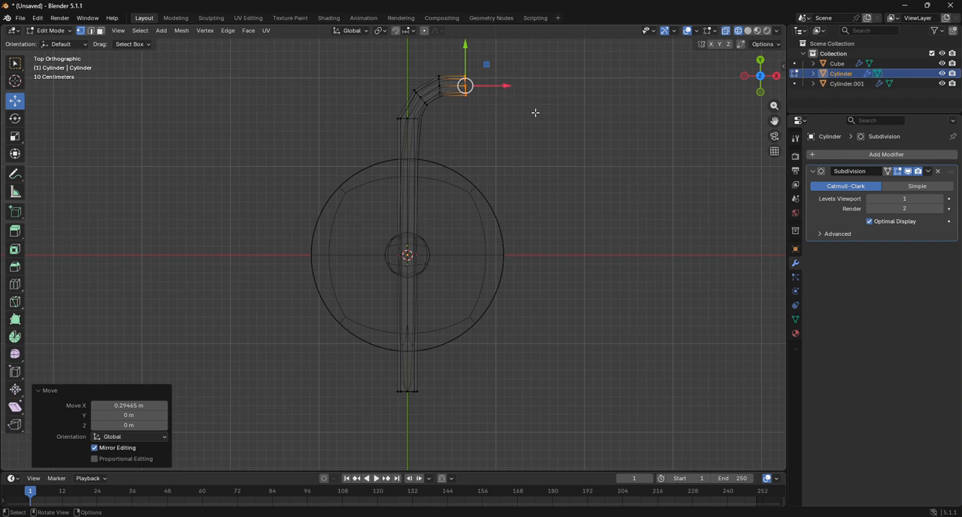
drag(505, 87, 585, 87)
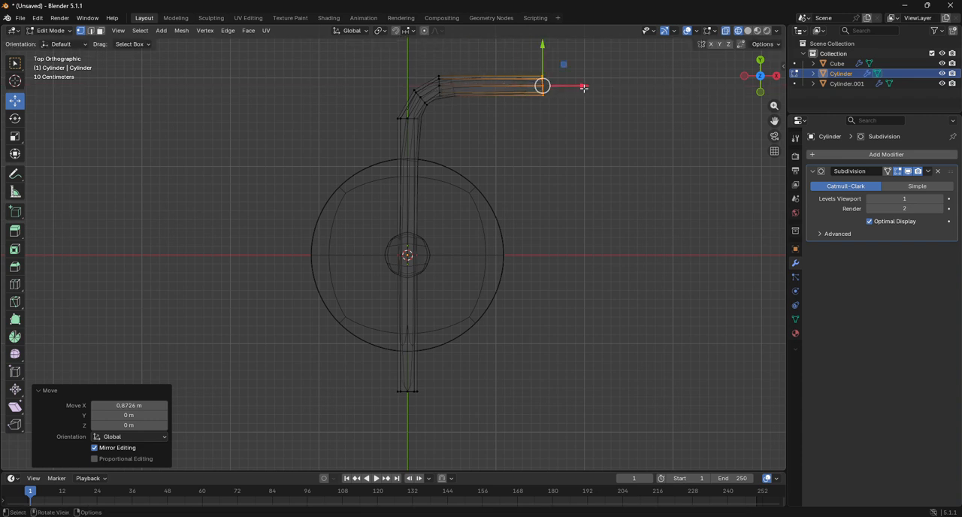
key(r)
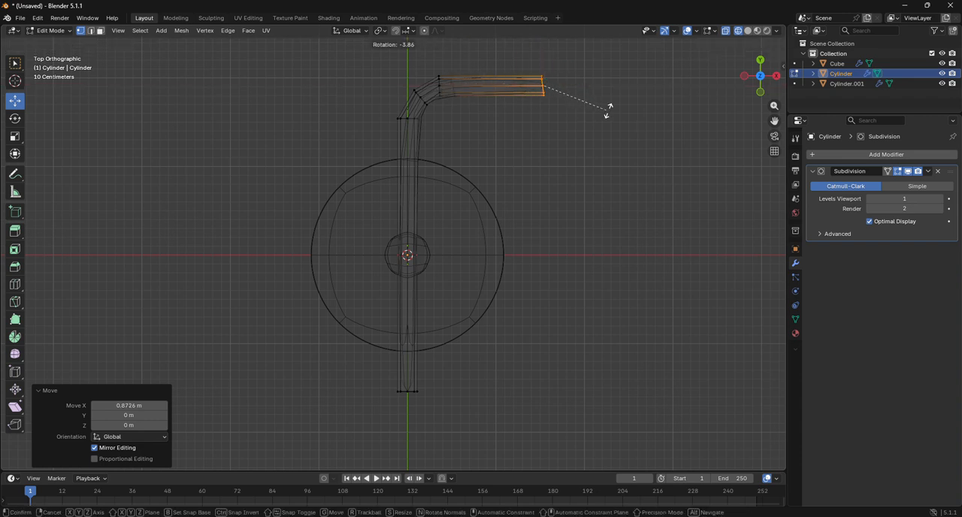
right_click(610, 110)
Step: Extrude another segment from the rod's end, 0.43064 m along X
key(e)
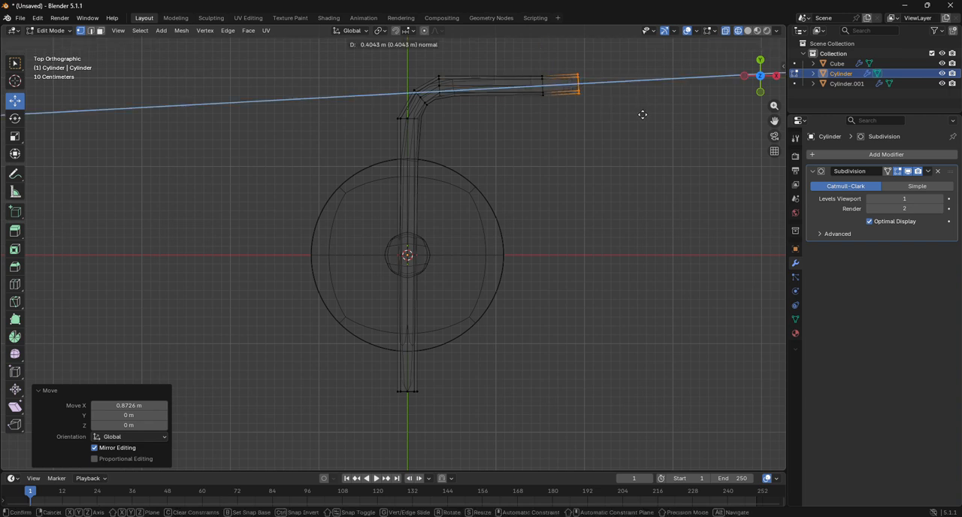
right_click(616, 109)
drag(584, 86, 622, 92)
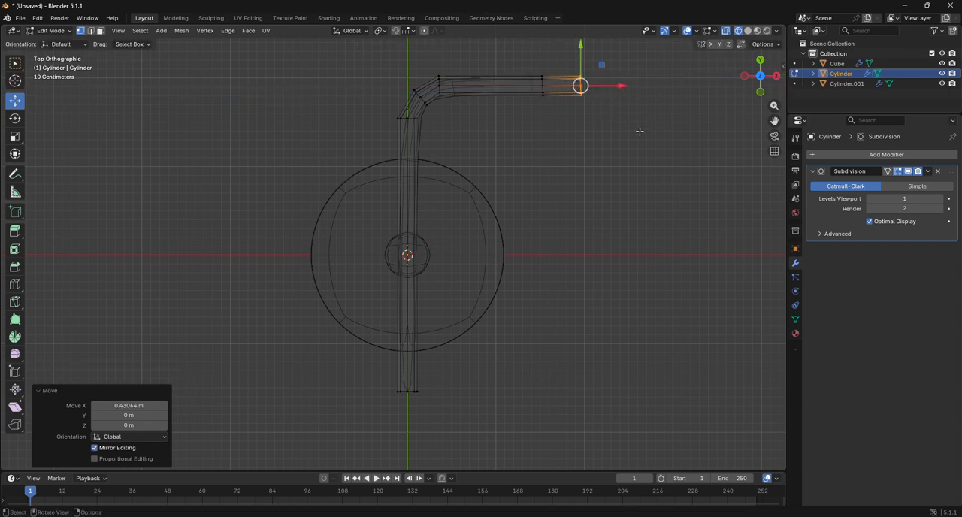
Step: Rotate the rod's end 52.2° in top view and move it below the crossbar to start the second bend
key(r)
click(567, 207)
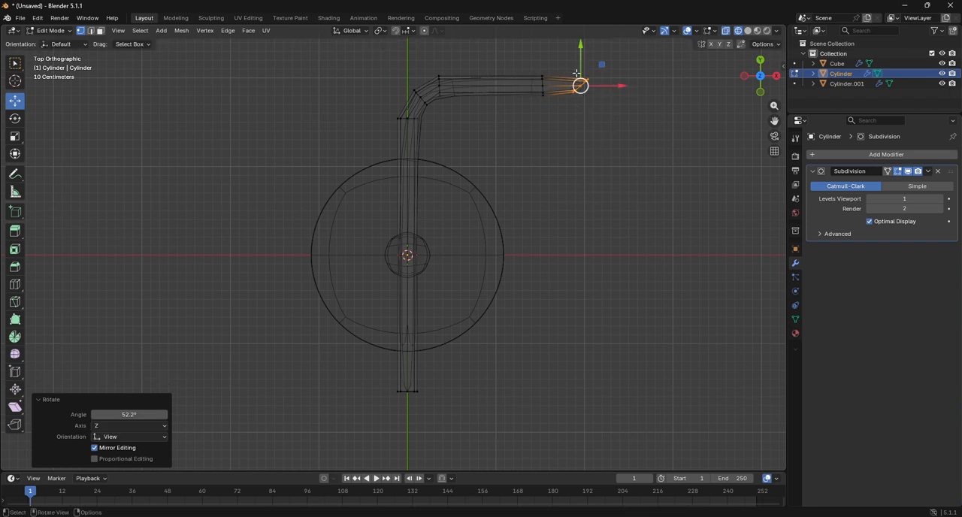
drag(578, 66, 577, 100)
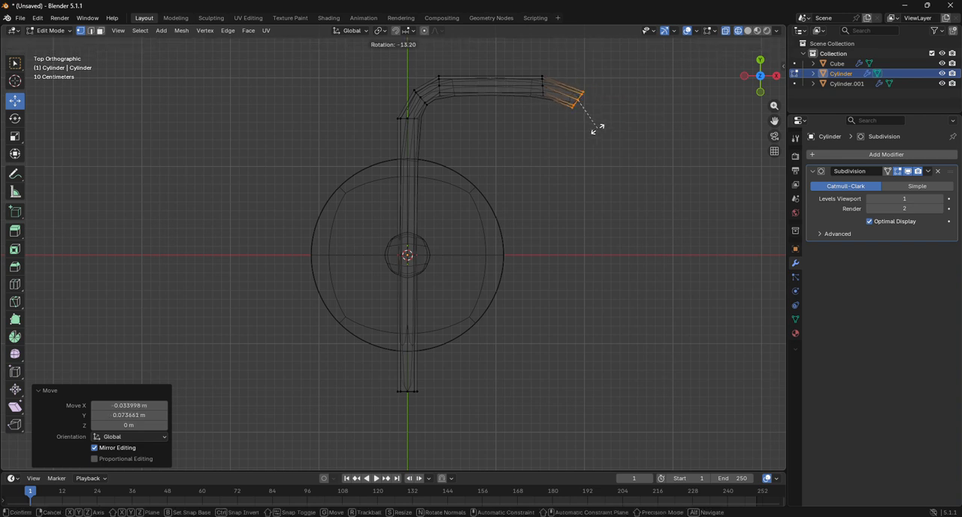
Step: Continue the second bend by extruding the rod's end 0.46024 m, rotating it toward vertical and moving it -0.13032 m in X
key(e)
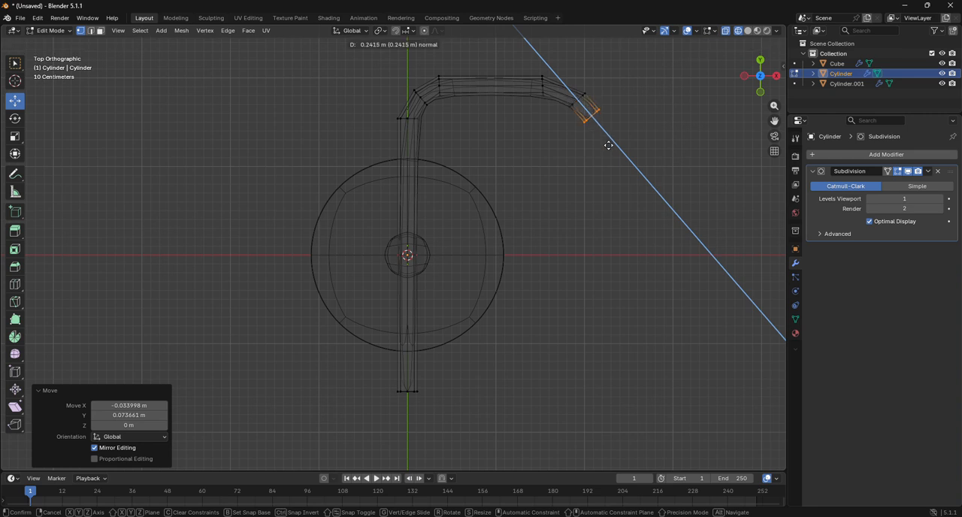
click(612, 167)
key(r)
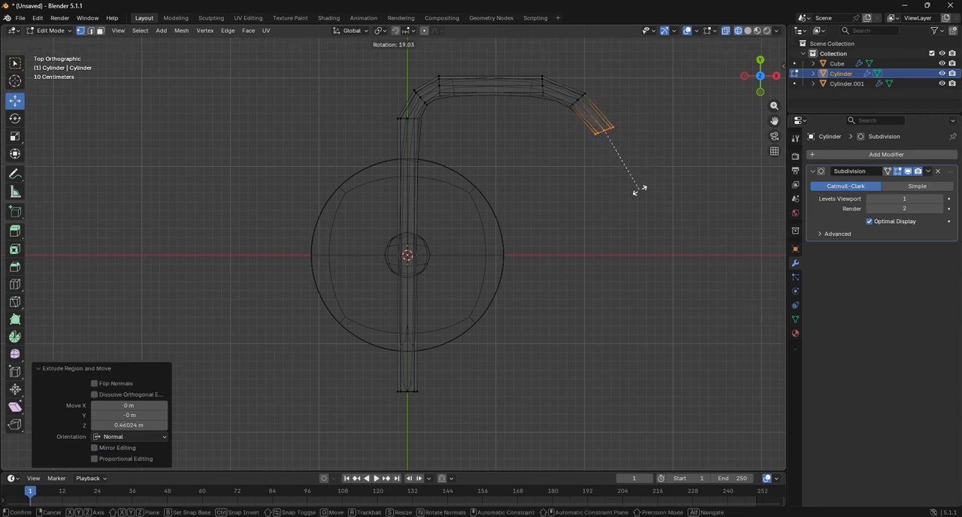
click(617, 206)
drag(648, 133, 636, 133)
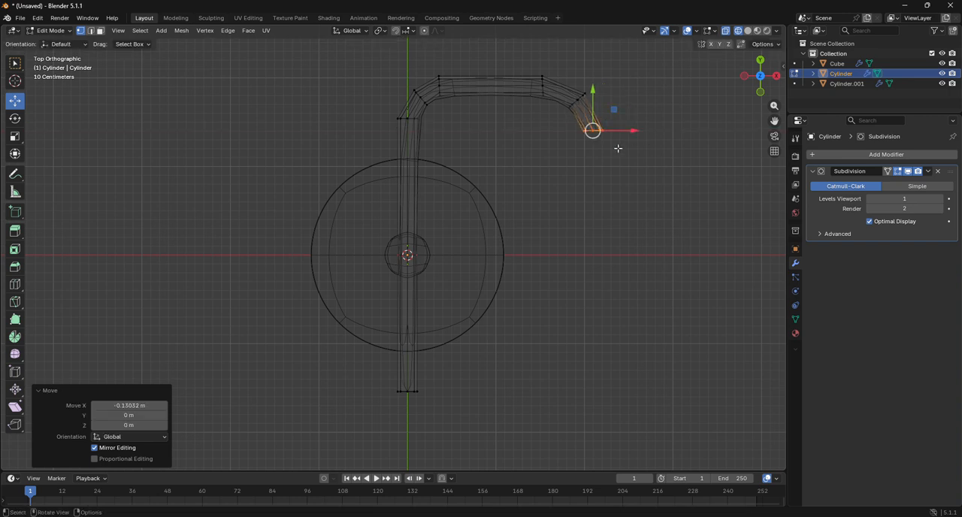
Step: Extrude the rod's end 2.9217 m along its normal to form the long outer leg
key(e)
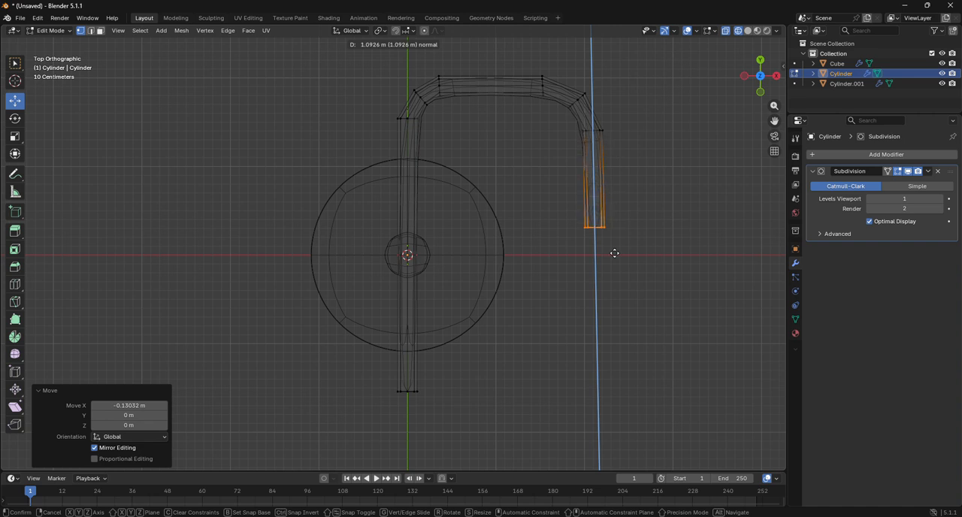
click(611, 410)
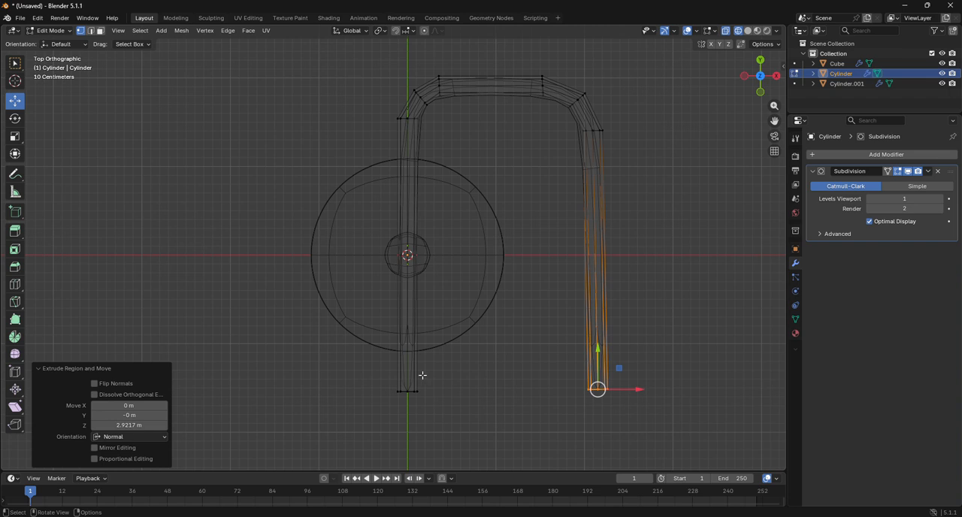
Step: Switch to solid shading and add a loop cut at each free end of the rod, slid fully to the end
click(15, 284)
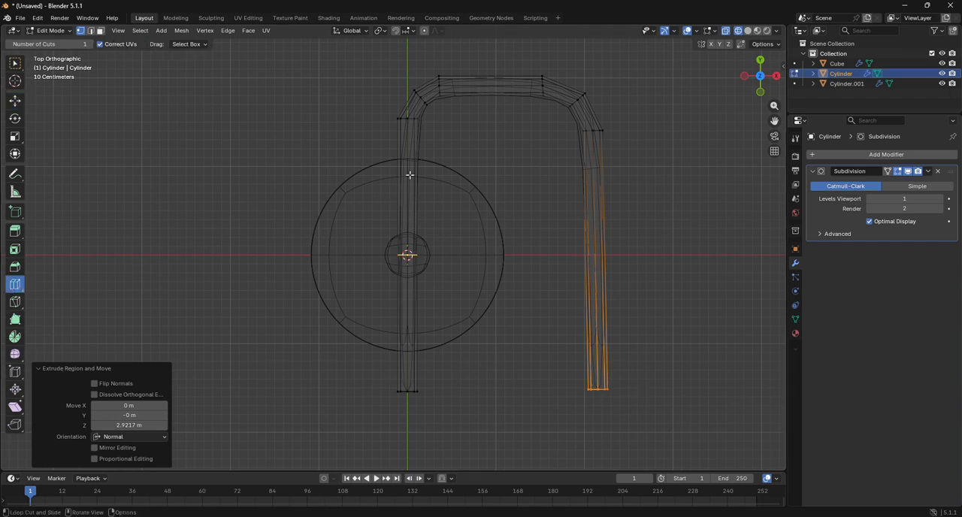
click(748, 30)
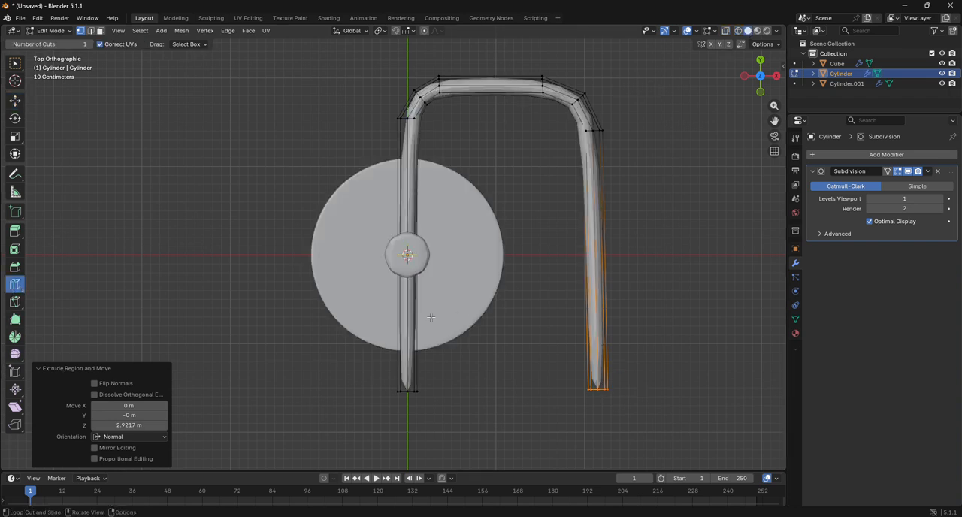
drag(416, 300, 441, 412)
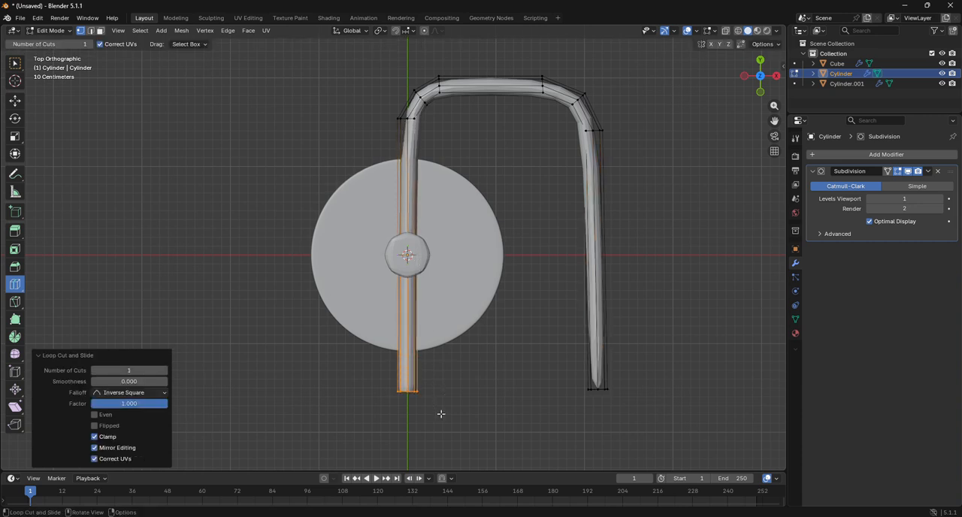
drag(599, 341, 658, 437)
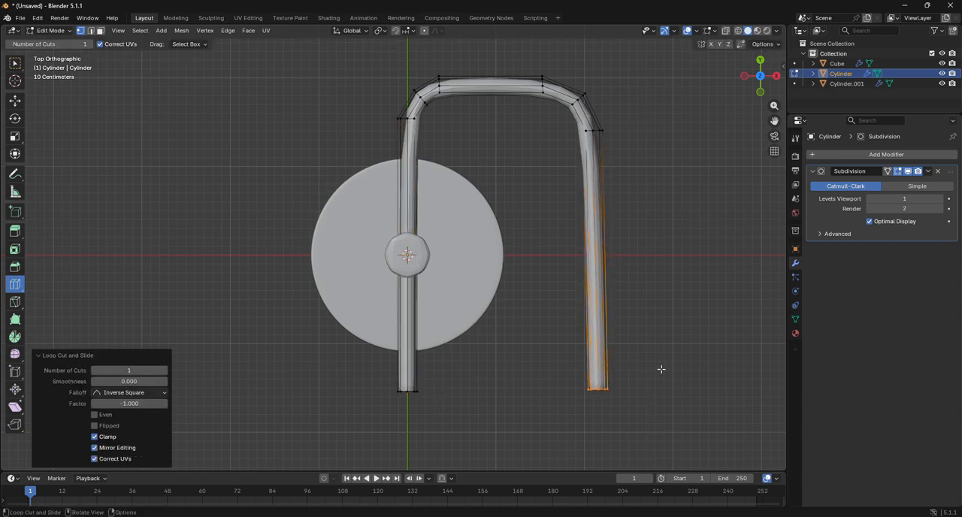
Step: Add loop cuts midway along the outer leg, close to its bend, and centred on the crossbar and the segments of both bends
click(601, 248)
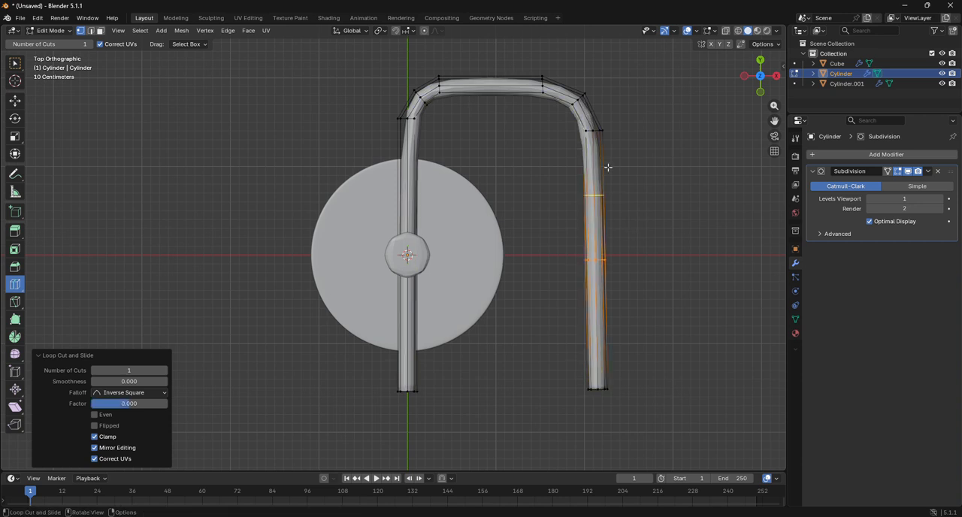
drag(608, 167, 615, 141)
click(567, 80)
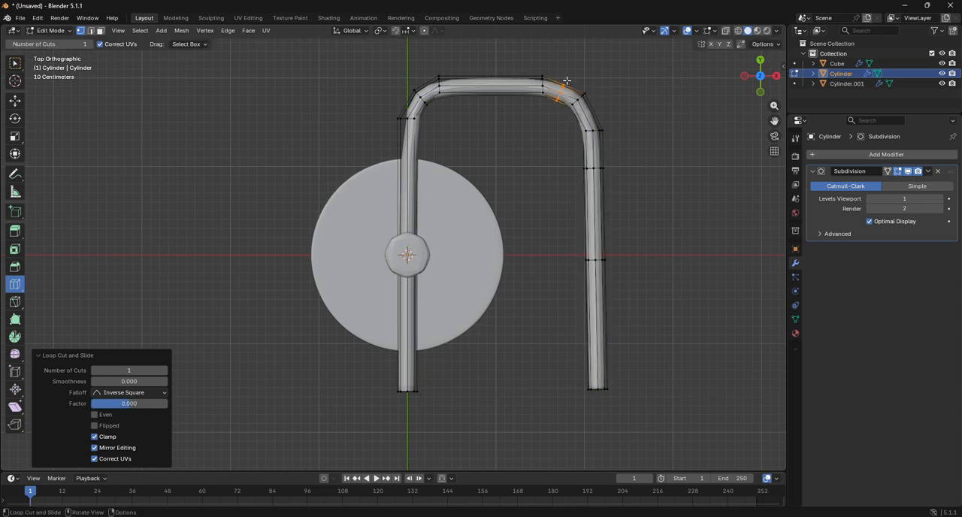
click(494, 83)
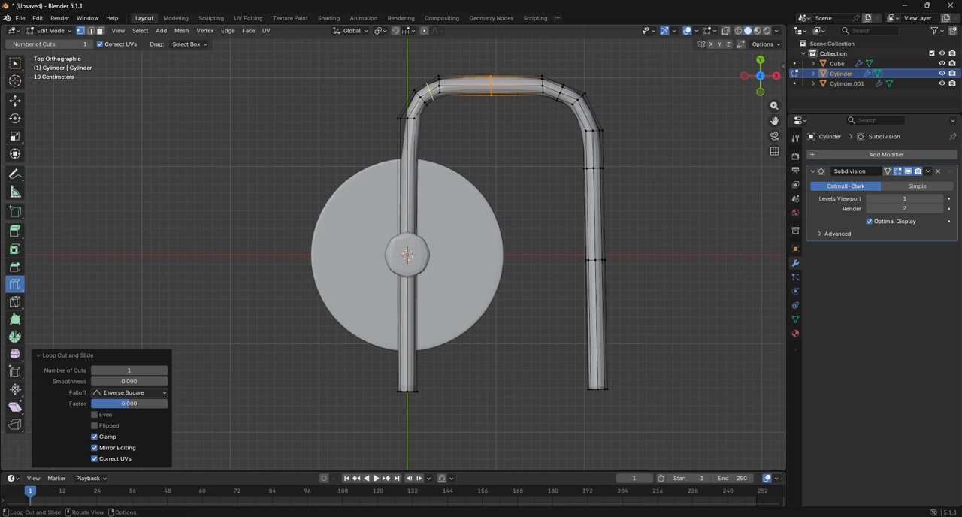
click(428, 86)
click(410, 99)
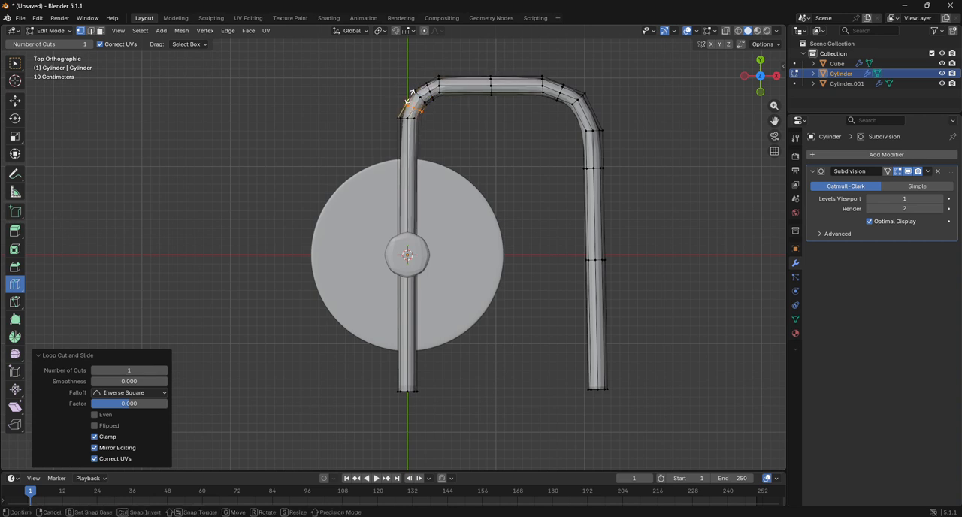
Step: Add centred loop cuts to the inner leg beside the first bend and to the outer leg's upper and lower sections
click(410, 152)
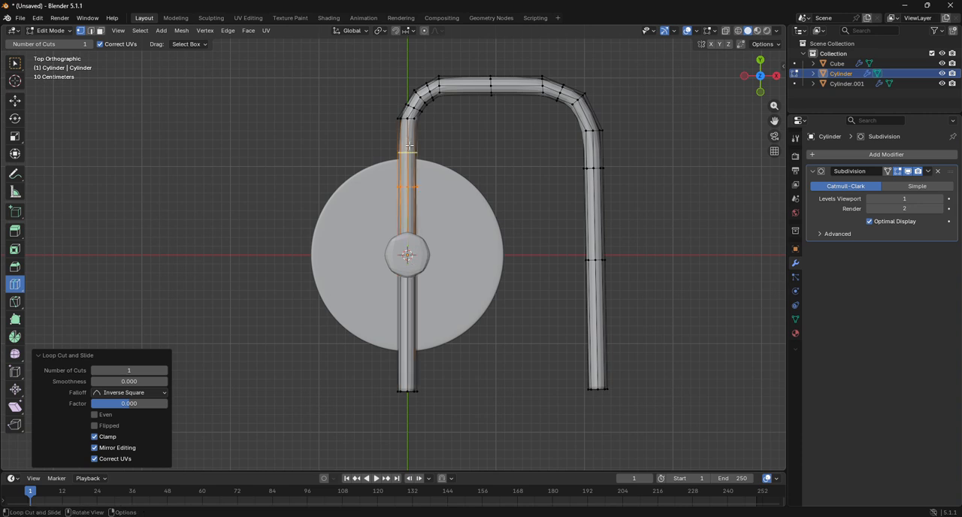
click(598, 214)
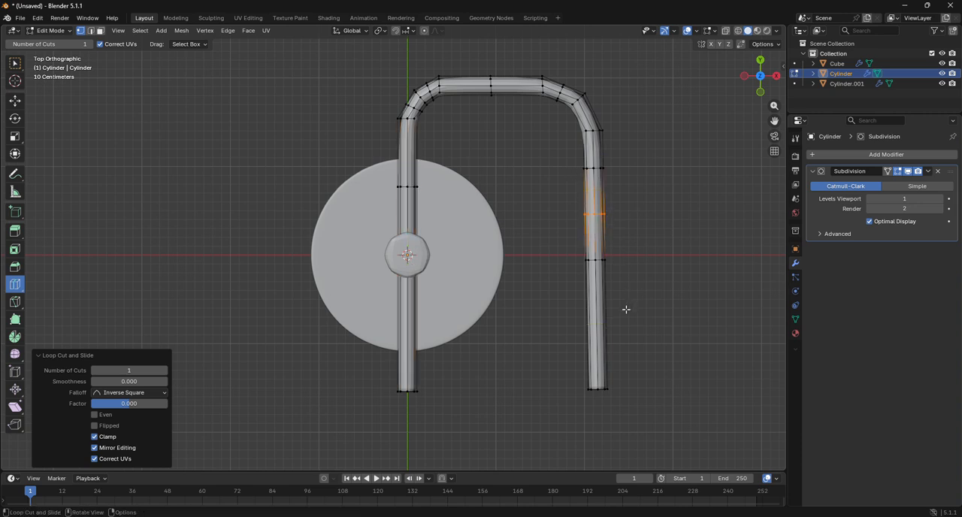
click(607, 319)
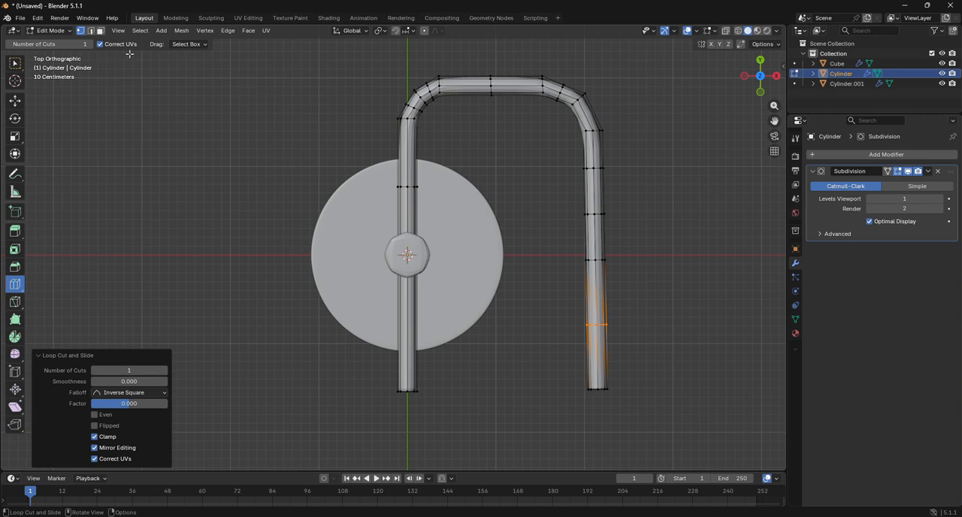
Step: Return to Object Mode and apply Shade Smooth to the bent rod
click(51, 30)
click(58, 43)
right_click(569, 105)
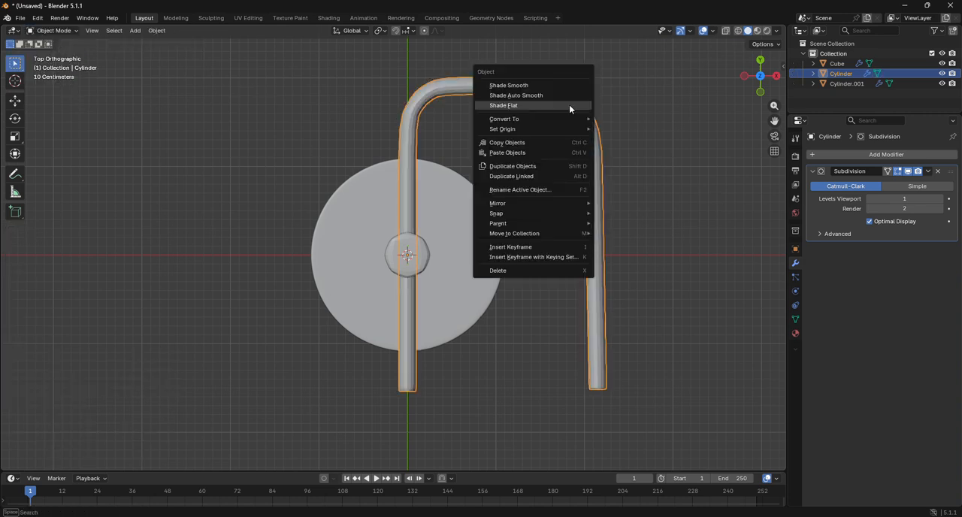
click(534, 85)
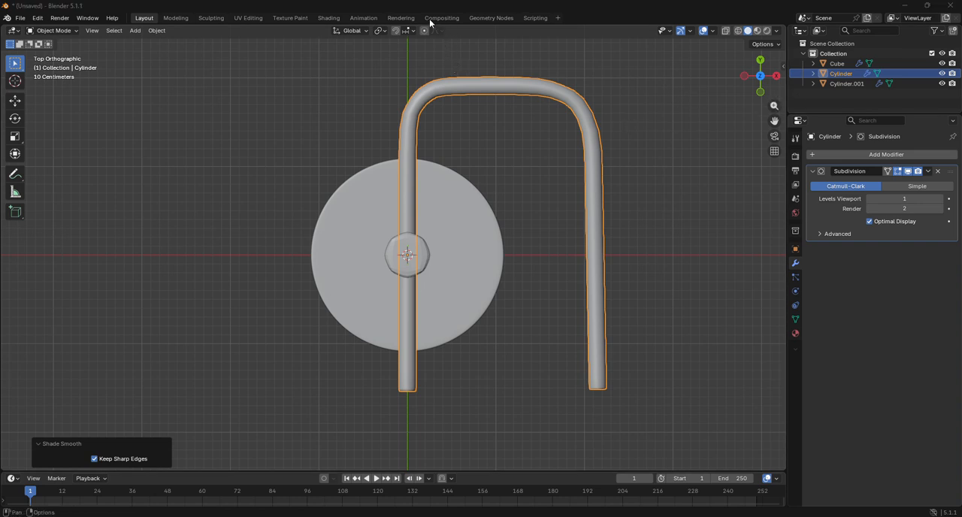
Step: Deselect the rod and add a Plain Axes empty at the world origin
middle_drag(459, 68, 278, 129)
click(135, 30)
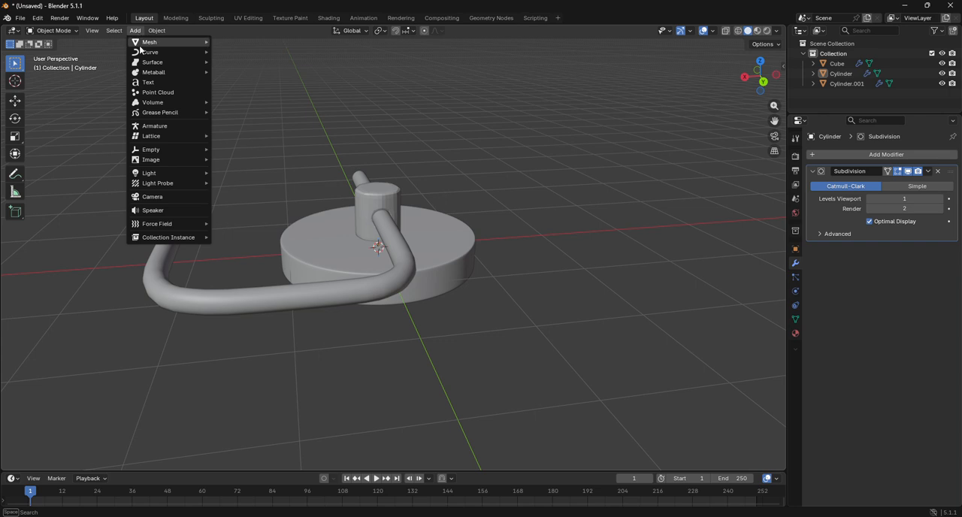
mouse_move(168, 151)
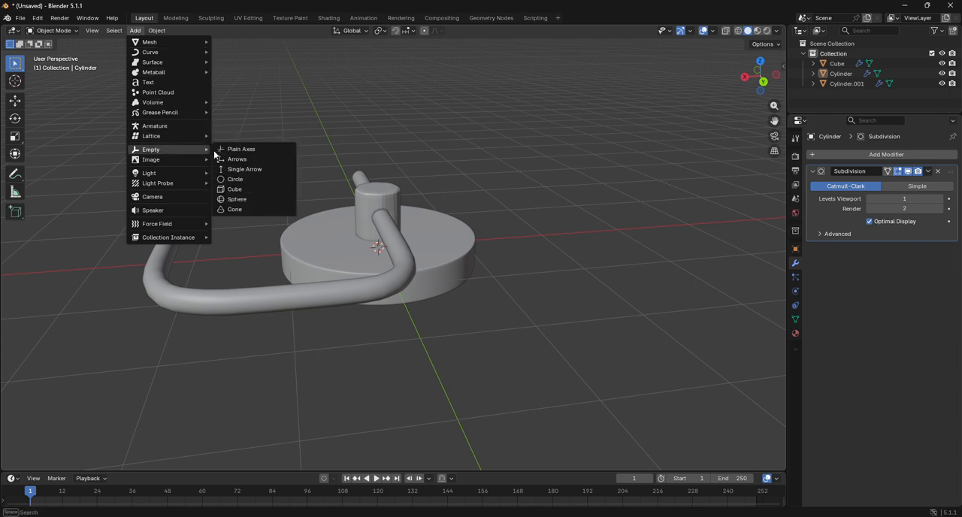
click(233, 149)
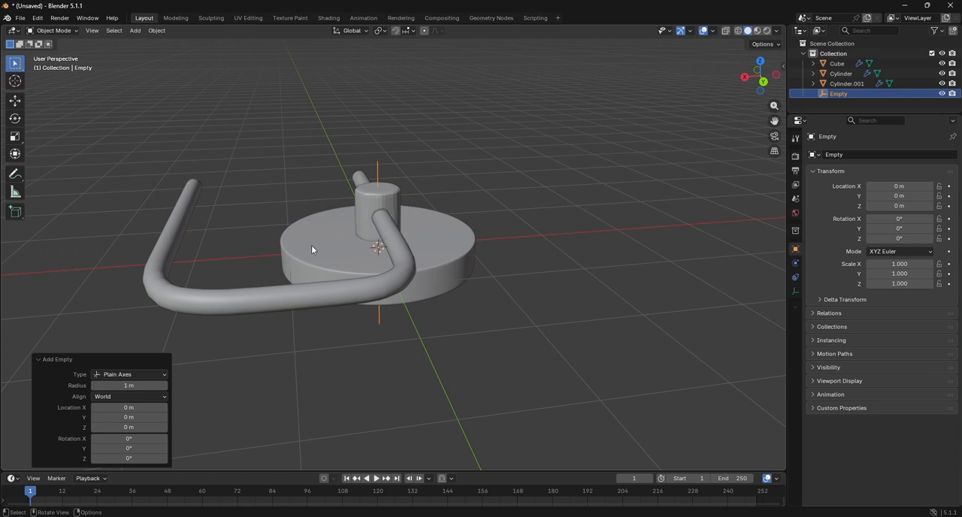
Step: Parent the bent rod, the disc and the small cylinder to the empty with the Object parent type
click(231, 297)
shift+click(282, 274)
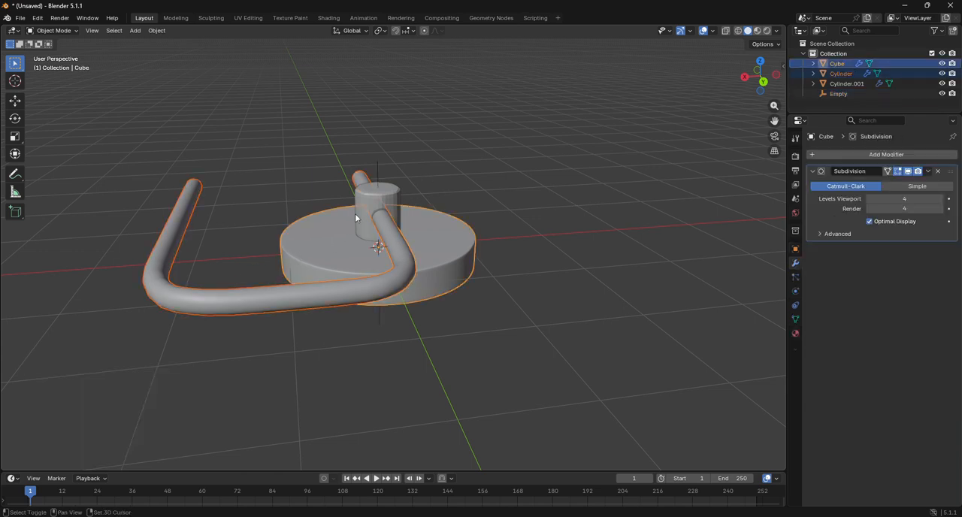
shift+click(388, 201)
shift+click(379, 173)
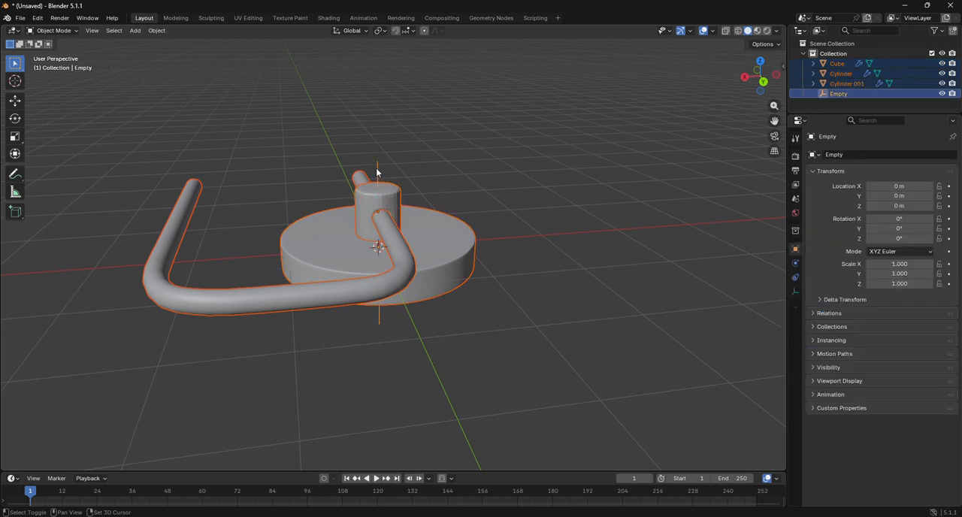
right_click(500, 199)
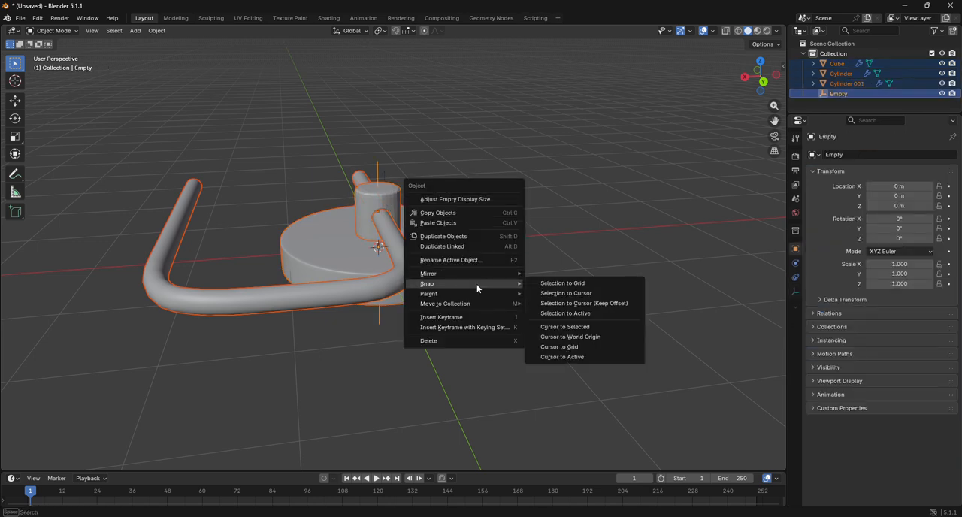
mouse_move(475, 298)
click(592, 295)
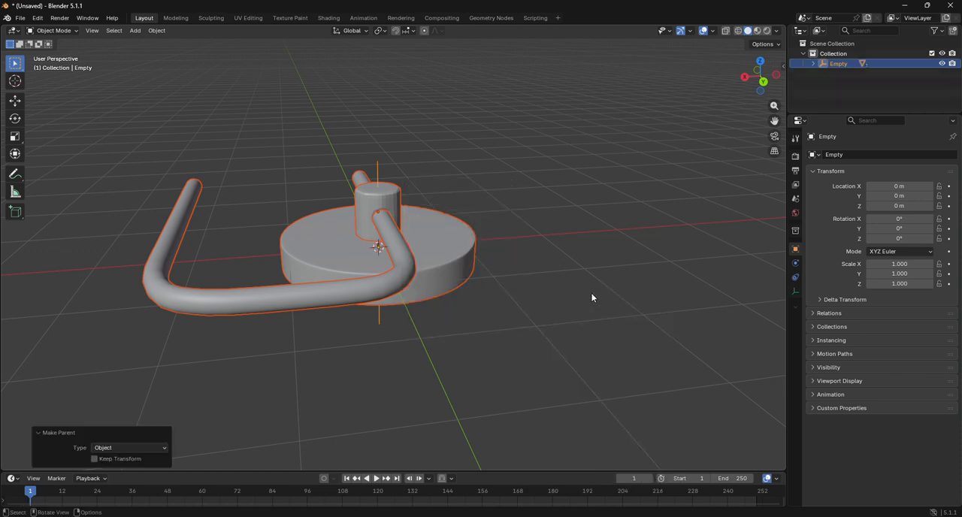
Step: Rotate the empty with its parented parts in back view to exactly 90° about Y, then deselect it
click(381, 165)
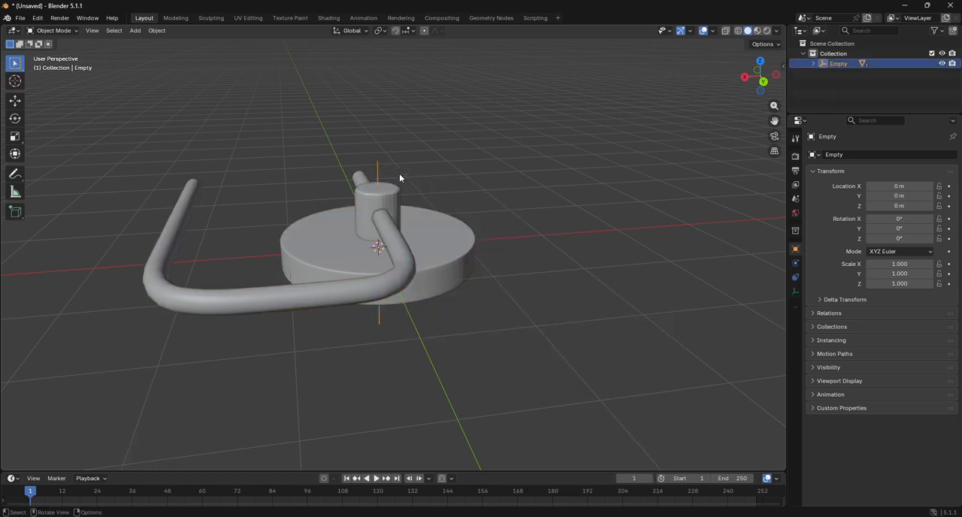
click(764, 82)
key(r)
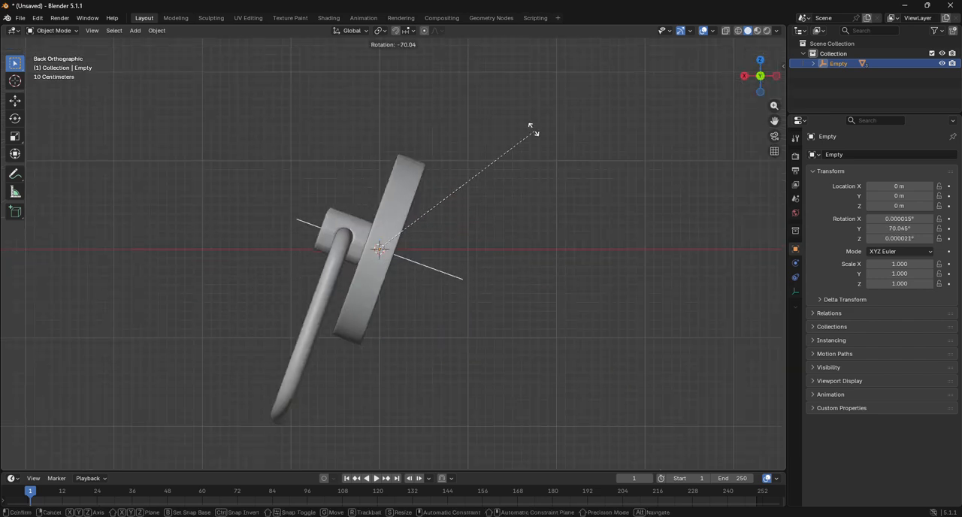
click(480, 95)
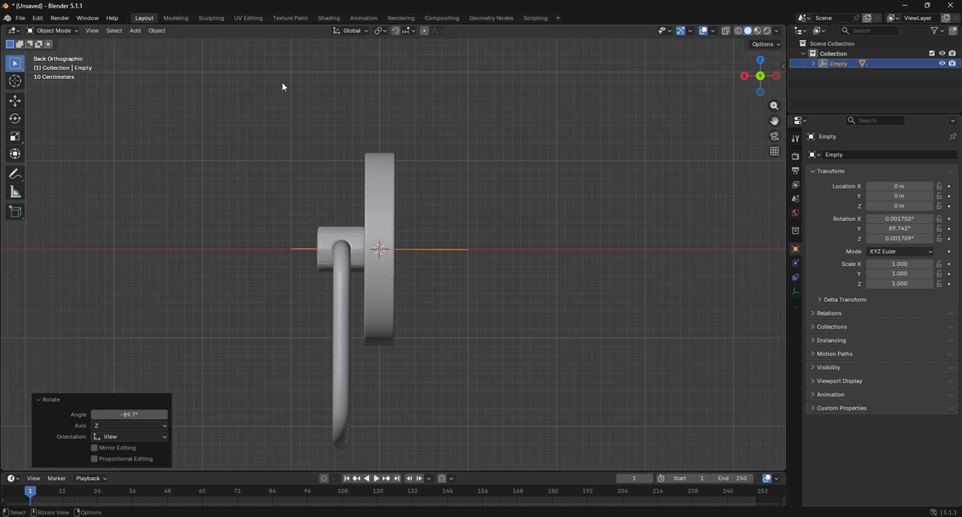
click(145, 414)
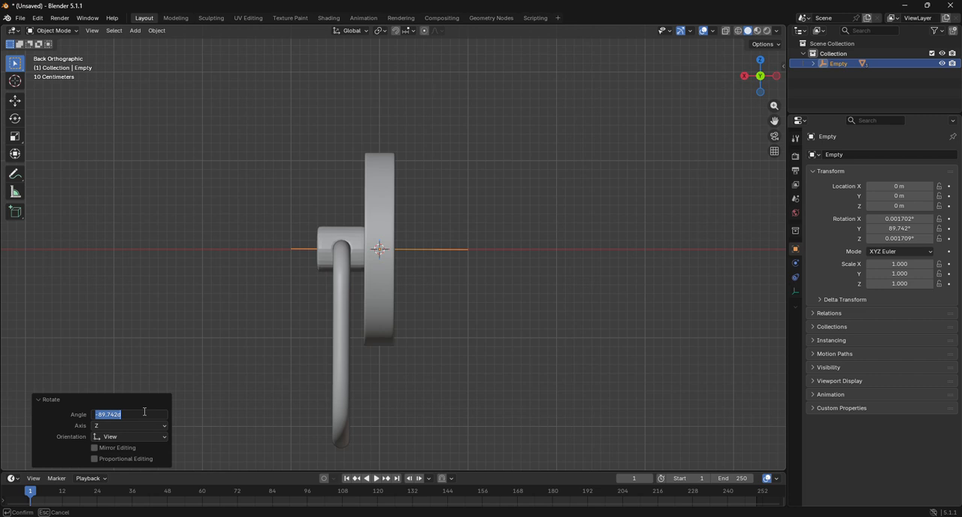
key(BackSpace)
key(Return)
click(525, 244)
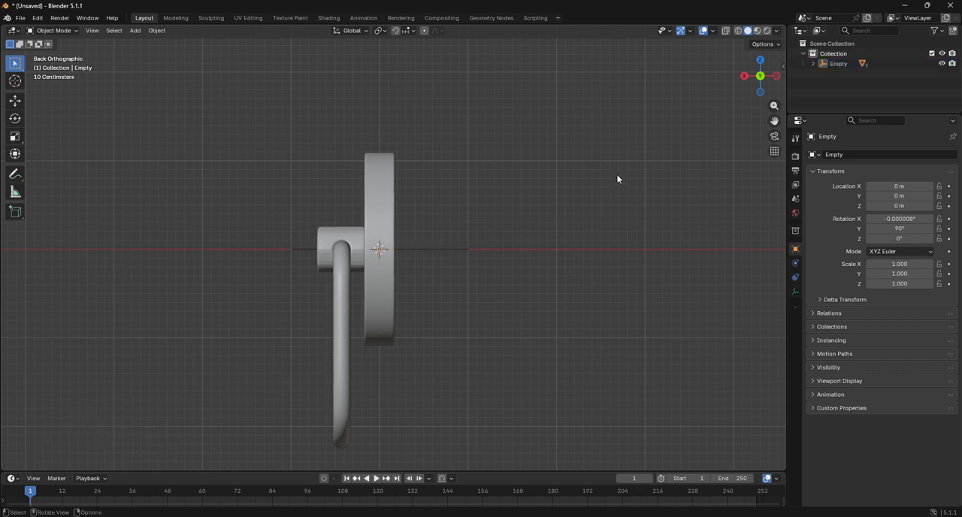
Step: Put the bent rod into Edit Mode in right view, with the Move tool active and wireframe display
click(744, 76)
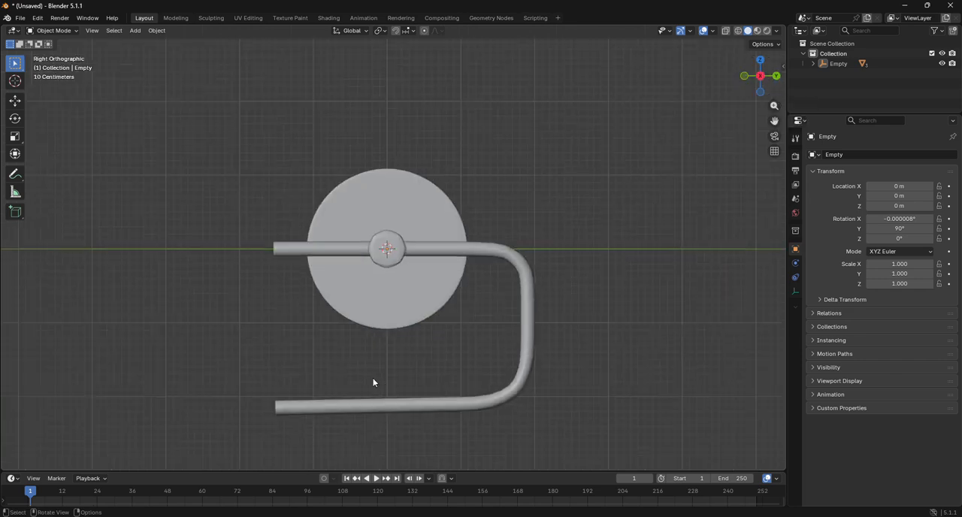
click(524, 370)
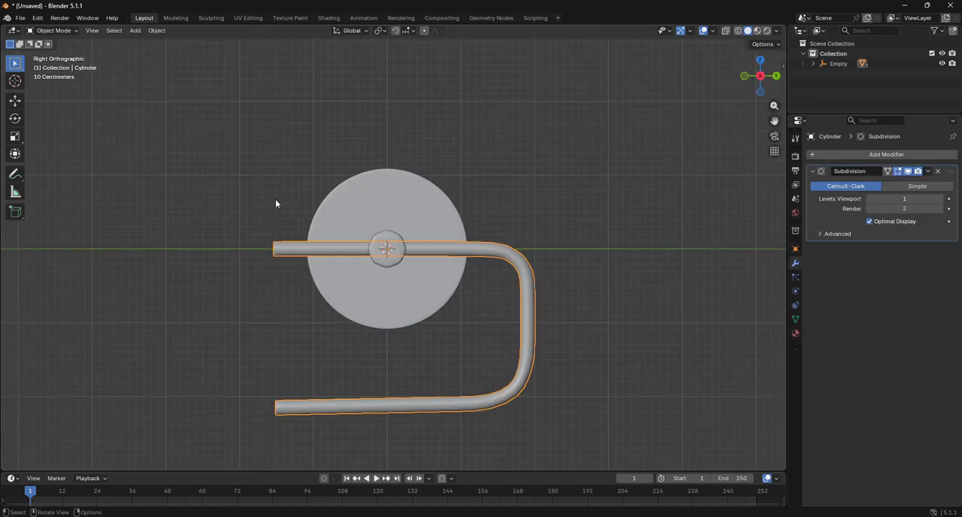
click(52, 30)
click(54, 52)
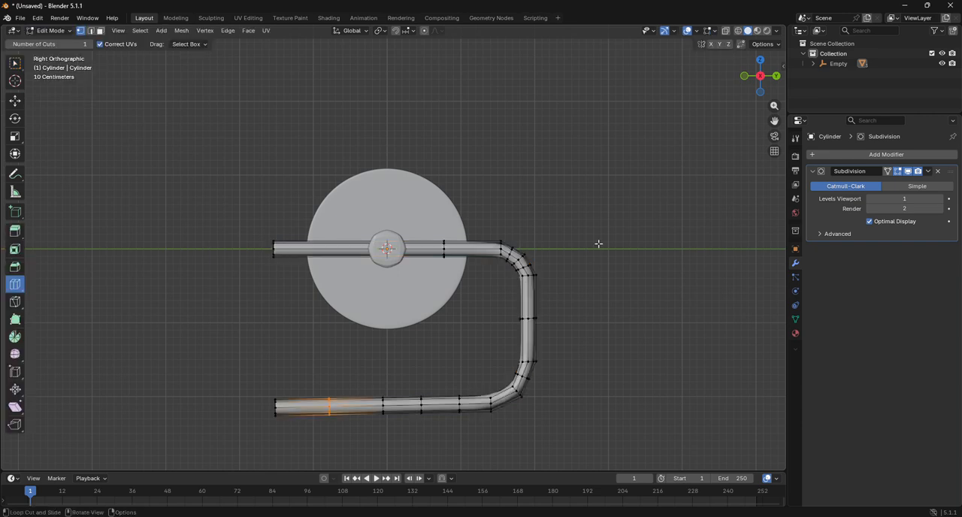
drag(775, 121, 773, 31)
click(9, 105)
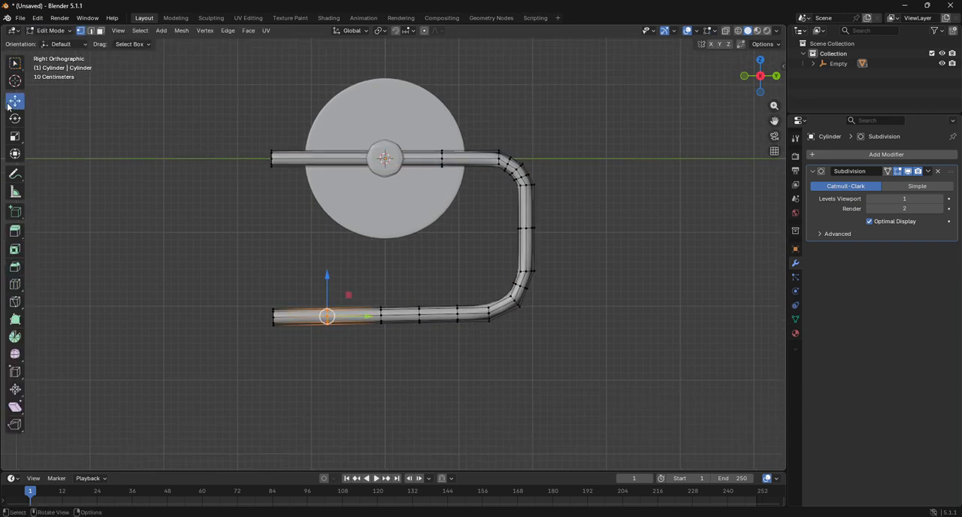
click(737, 31)
Step: Straighten the rod's lower arm by raising its middle edge ring about 0.016 m, the neighbouring ring slightly and the end ring about 0.055 m
drag(245, 280, 289, 347)
drag(273, 291, 273, 279)
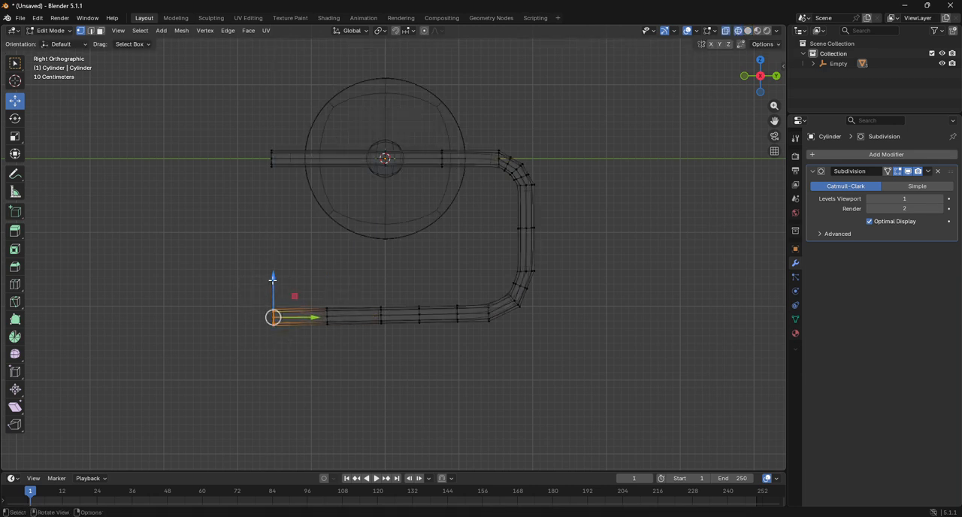
scroll(337, 325, up, 3)
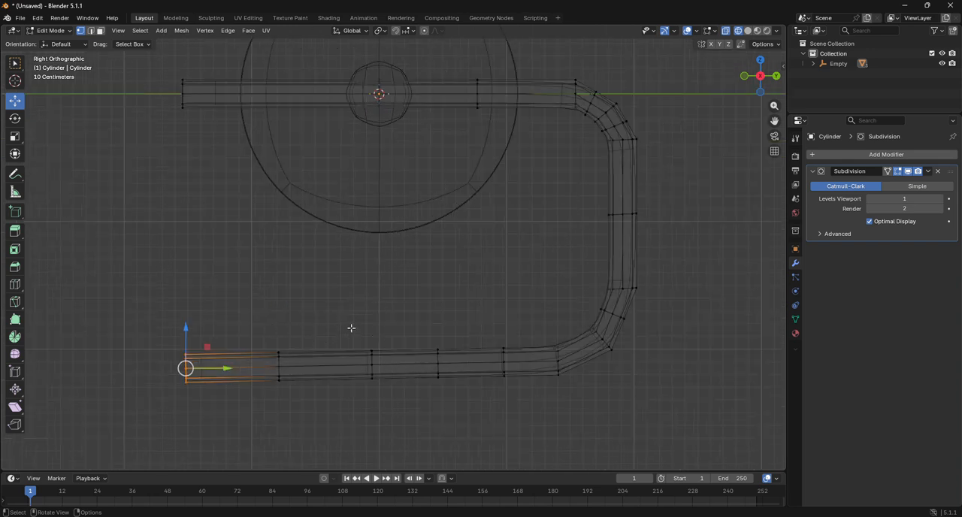
drag(349, 317, 392, 425)
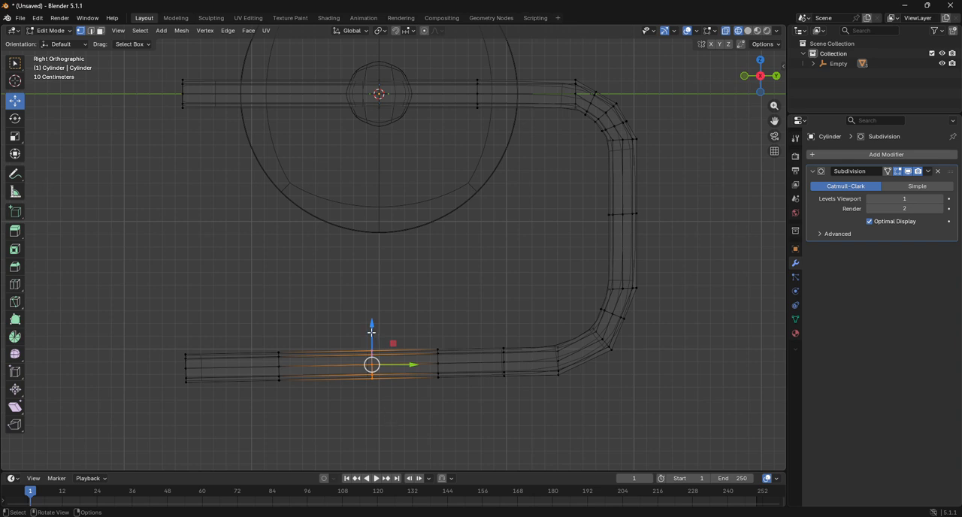
drag(371, 332, 371, 329)
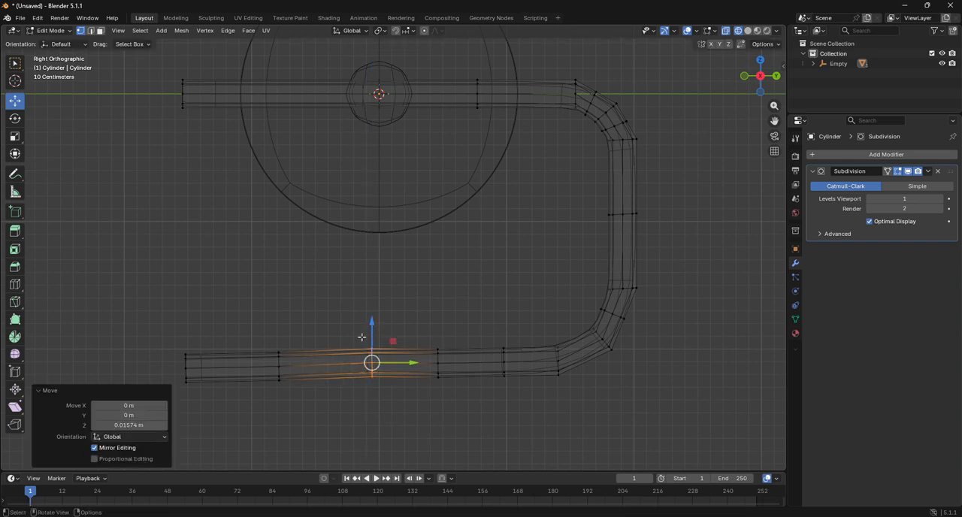
alt+click(278, 343)
drag(279, 336, 278, 329)
alt+click(186, 353)
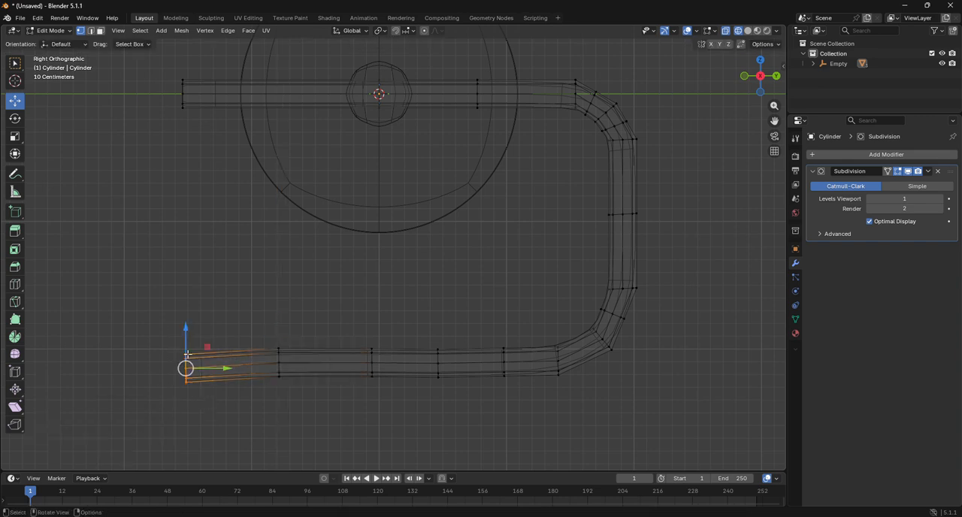
drag(186, 343, 185, 336)
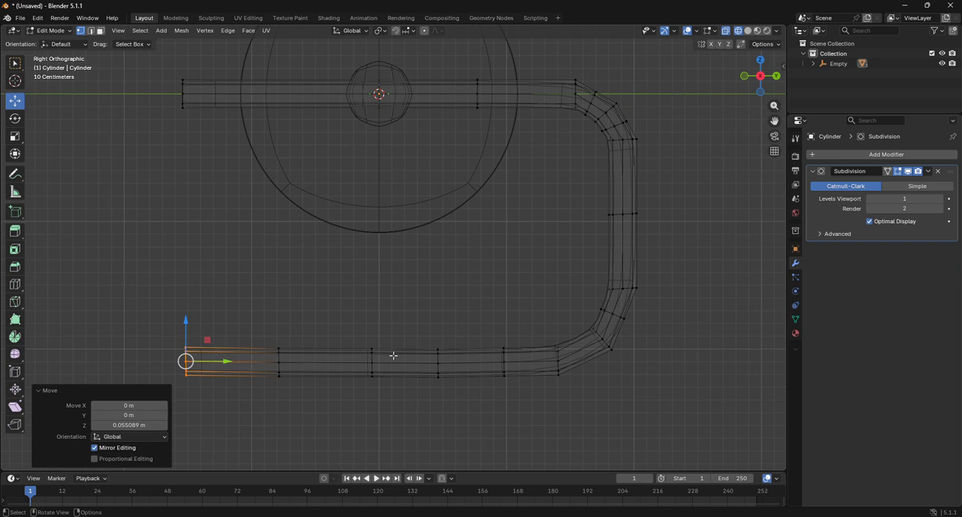
Step: Raise the rod's lower arm and bend toward the disc, lift the vertical section's middle ring about 0.17 m, and return to Object Mode
scroll(276, 256, down, 3)
drag(219, 252, 581, 391)
drag(412, 270, 412, 239)
drag(506, 210, 553, 234)
drag(527, 200, 526, 187)
click(52, 31)
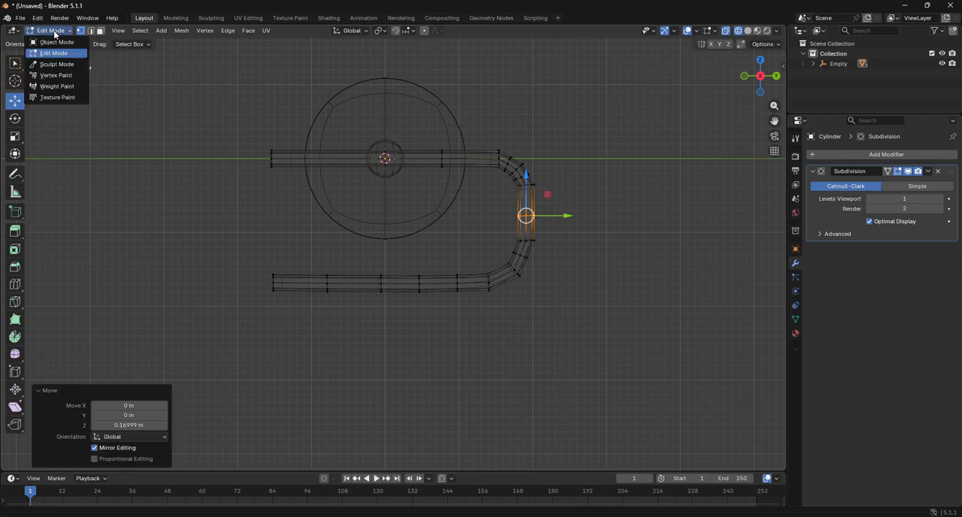
click(52, 40)
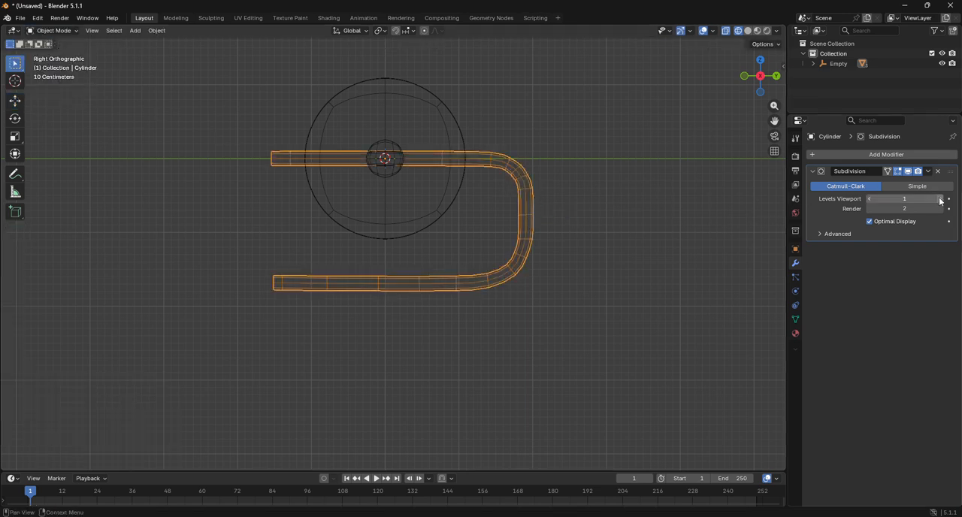
Step: Set the bent rod's Subdivision levels to 3 for the viewport and 1 for render, and restore solid shading
drag(939, 200, 949, 200)
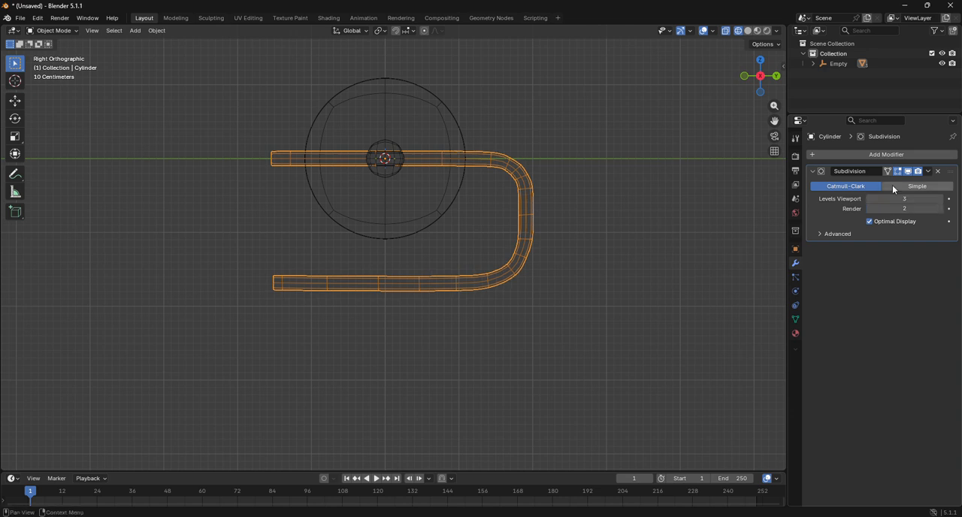
click(748, 30)
click(594, 259)
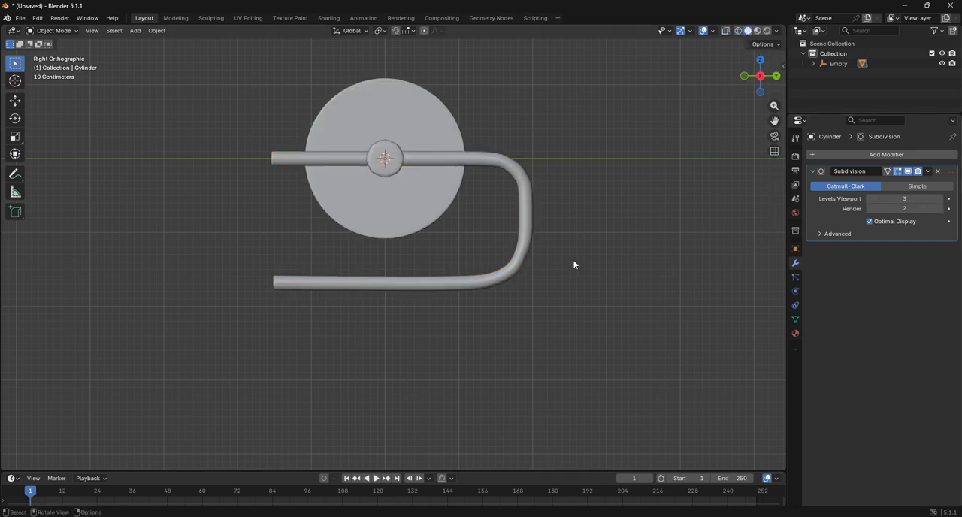
click(516, 264)
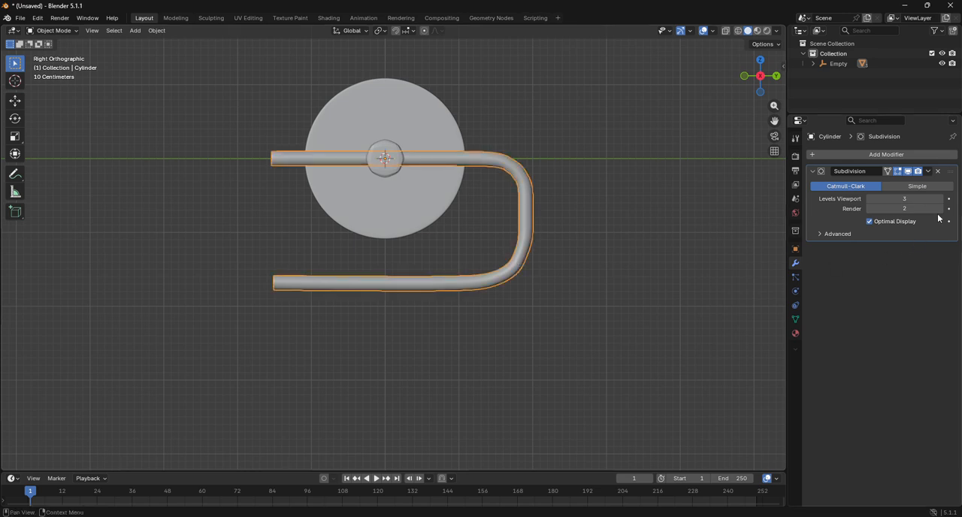
click(870, 208)
click(777, 75)
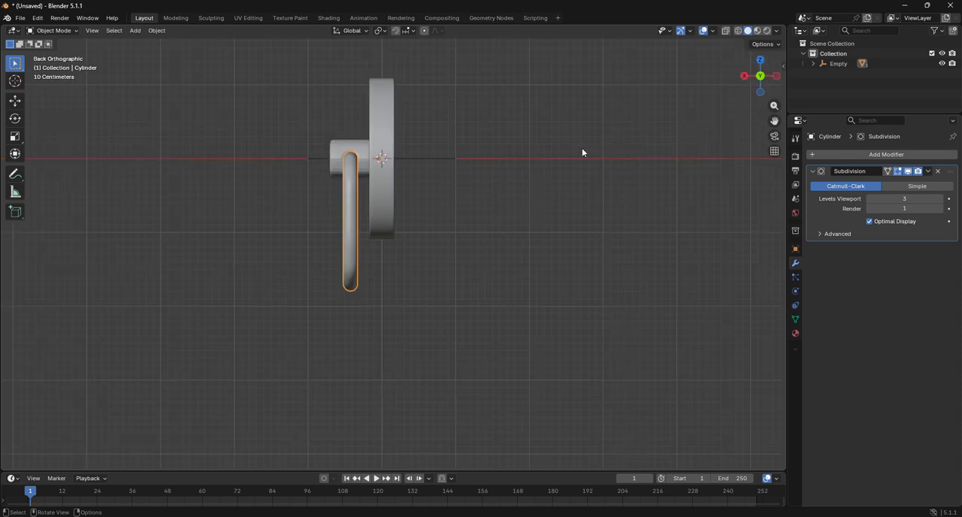
key(r)
right_click(503, 243)
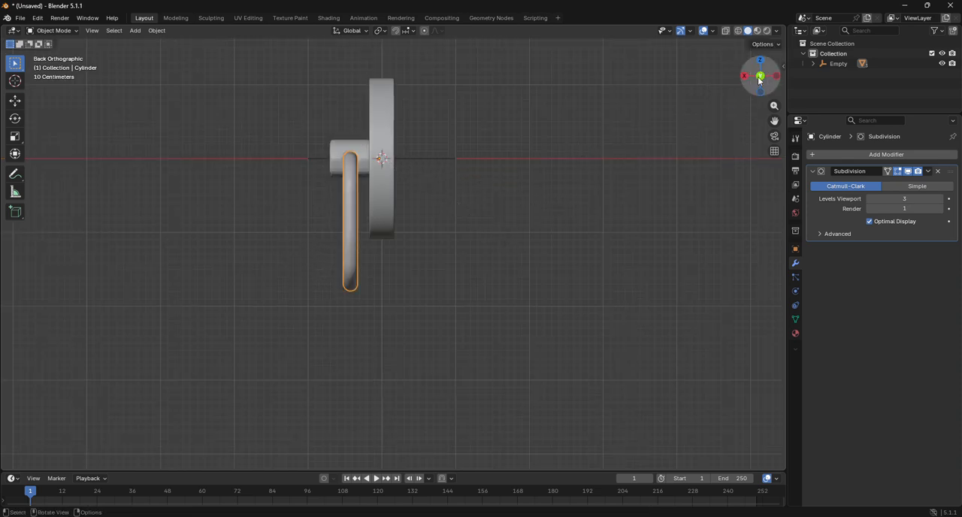
Step: Select the small cylinder, set its Subdivision viewport level to 3 and check its roundness up close
drag(761, 76, 679, 115)
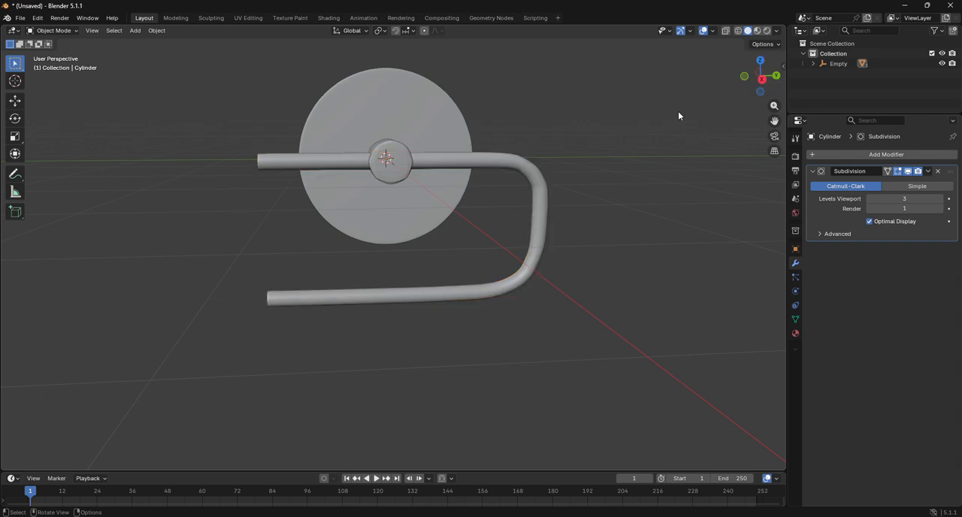
click(388, 169)
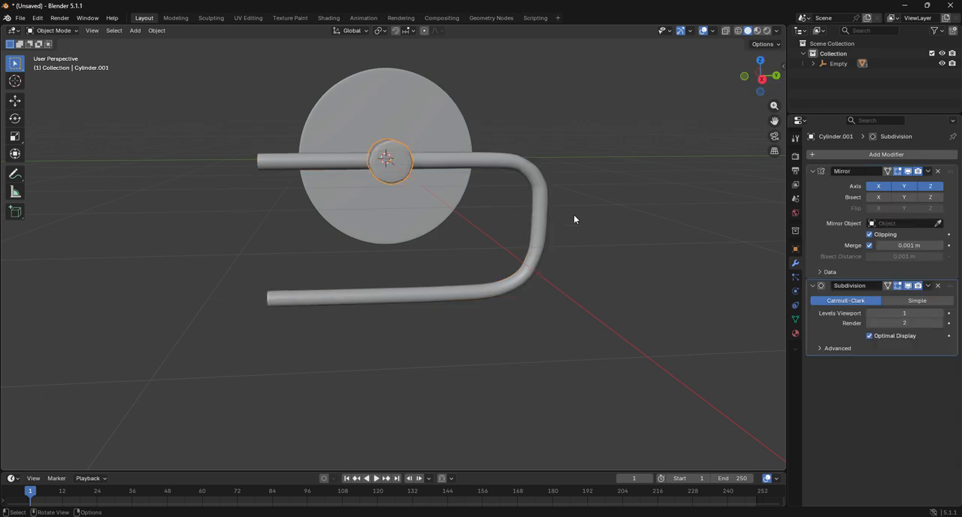
click(943, 314)
click(943, 314)
scroll(581, 201, up, 4)
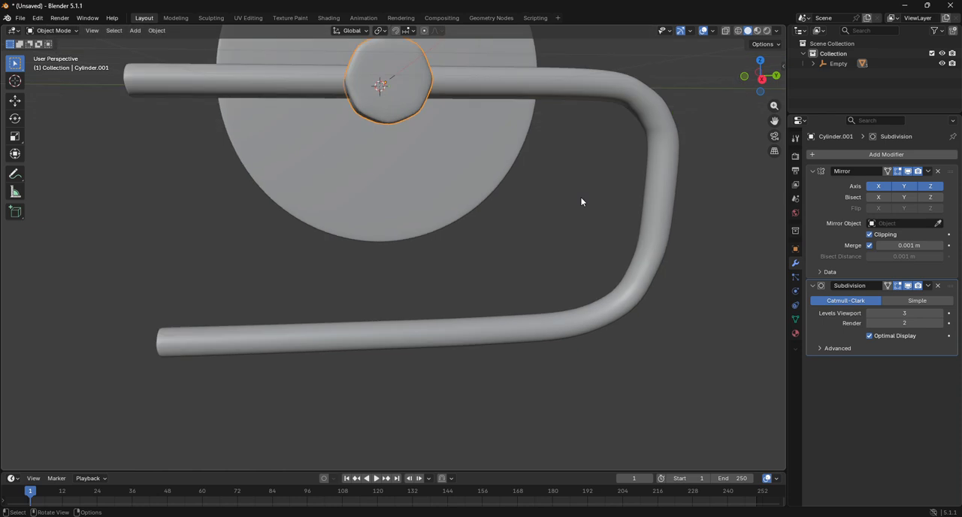
scroll(581, 201, down, 4)
Step: Set the small cylinder's Subdivision render level to 3 and its viewport level to 1
mouse_move(761, 81)
mouse_down()
mouse_move(733, 87)
mouse_move(752, 83)
mouse_up()
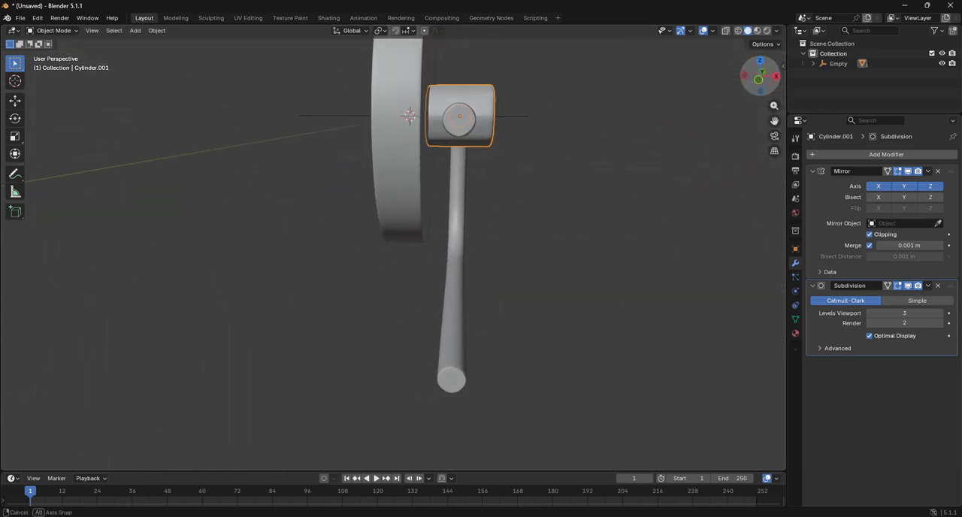
click(940, 323)
click(870, 314)
click(870, 314)
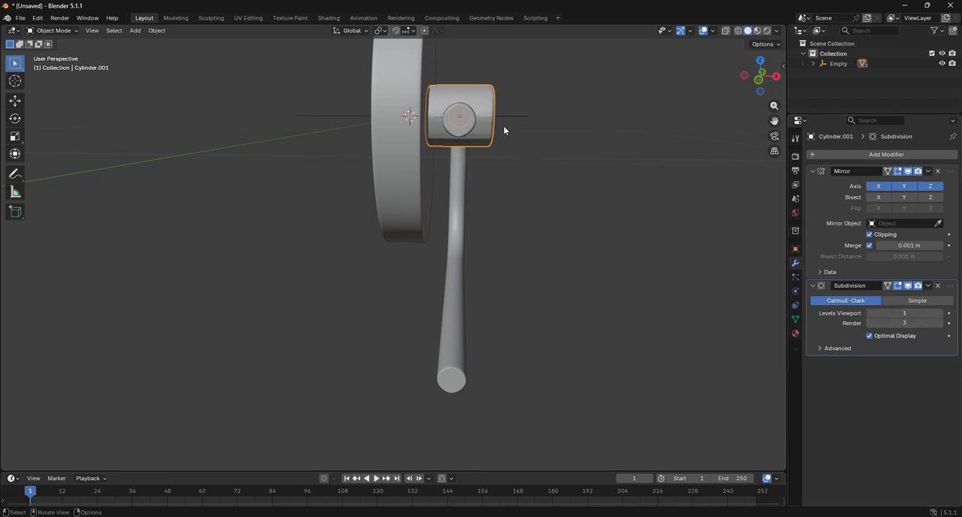
Step: Apply Shade Auto Smooth to the small cylinder
right_click(476, 100)
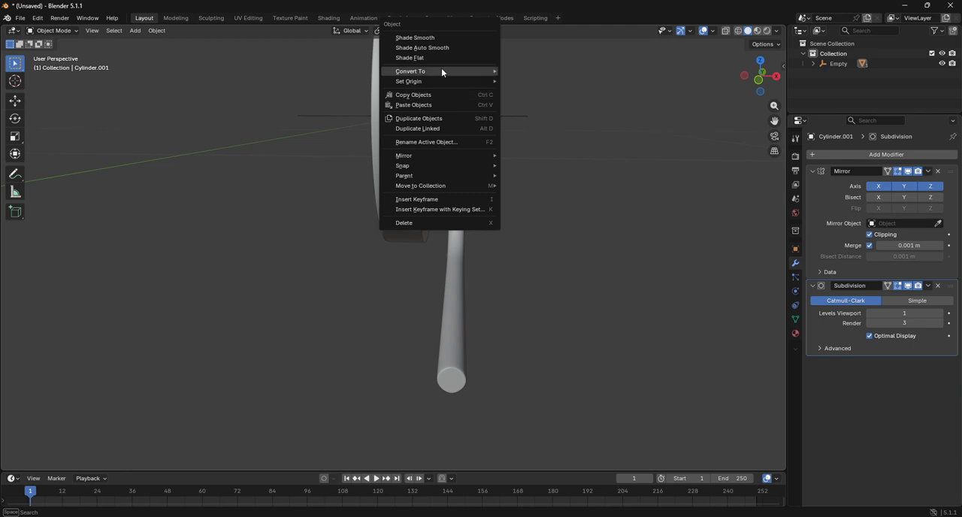
mouse_move(428, 189)
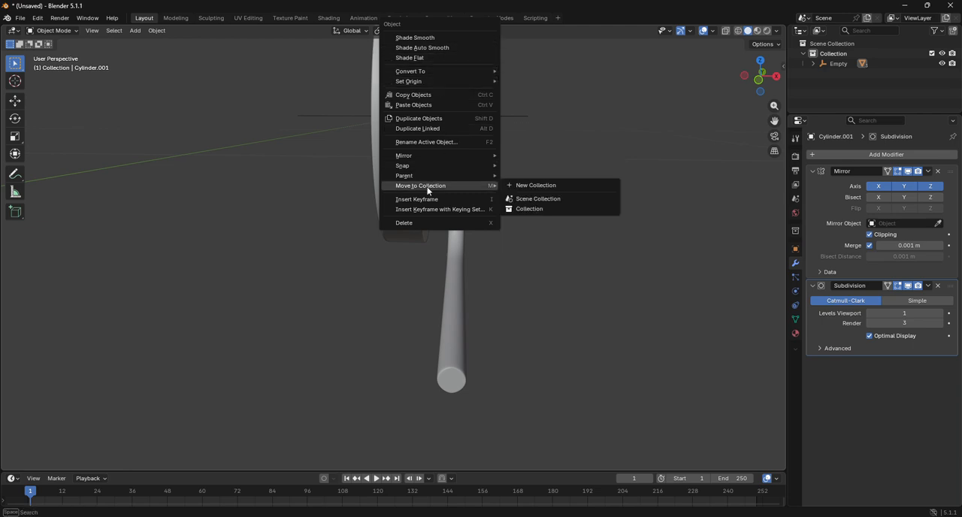
right_click(476, 97)
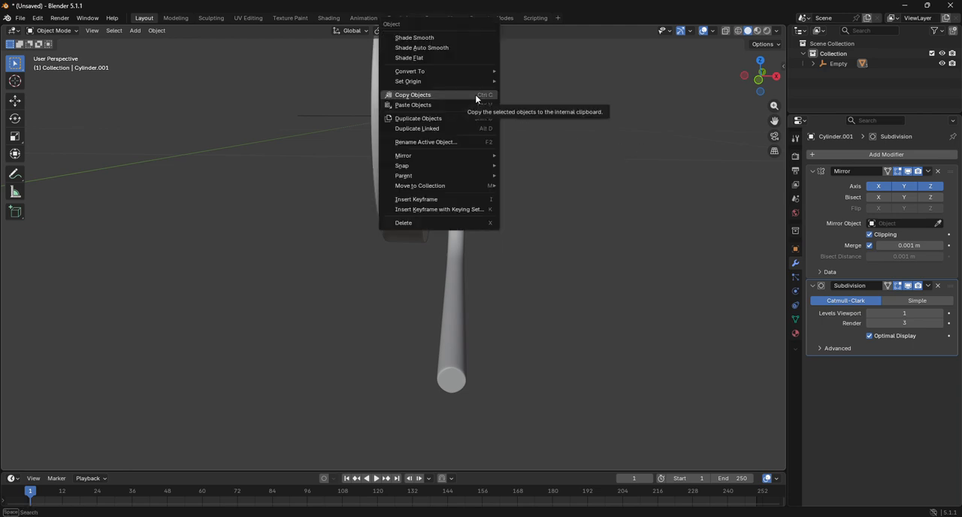
mouse_move(453, 87)
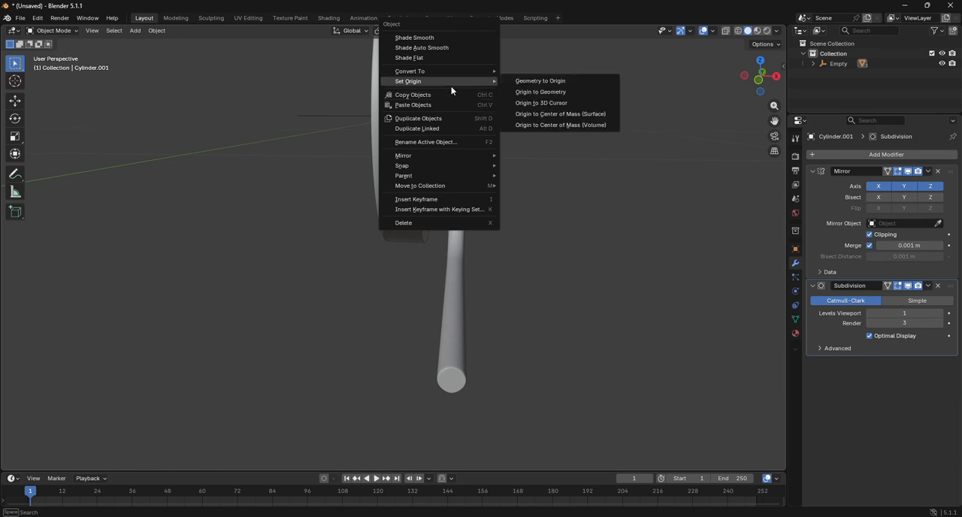
mouse_move(427, 72)
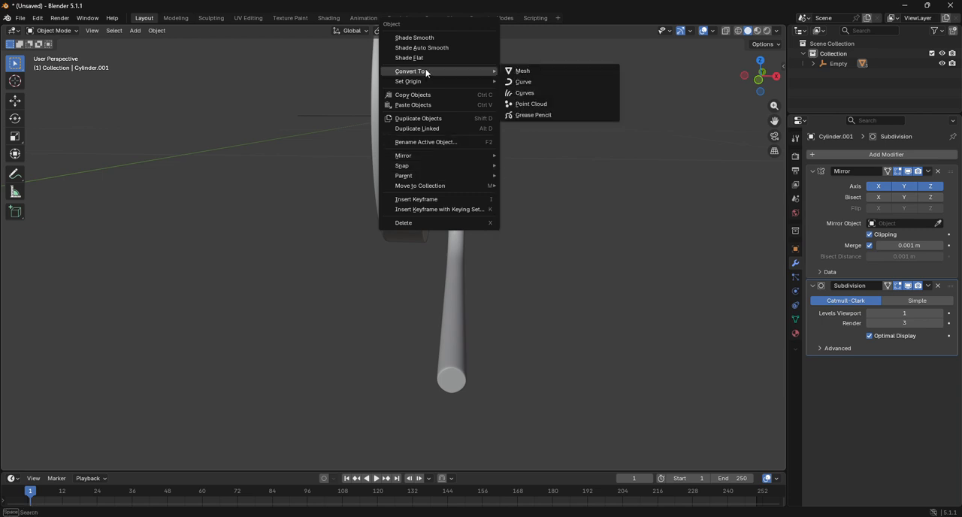
click(426, 47)
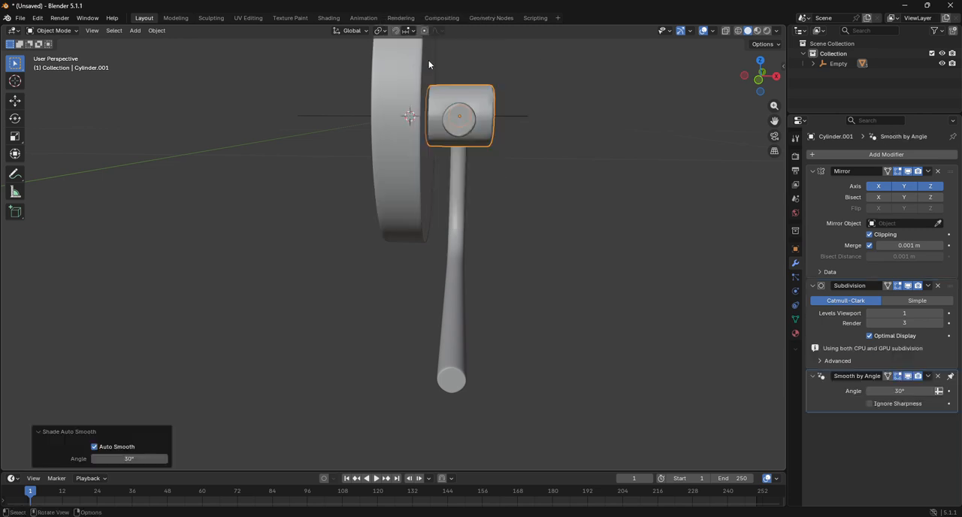
Step: Deselect the small cylinder and preview the assembly in rendered shading from the right view, returning to solid shading
click(775, 77)
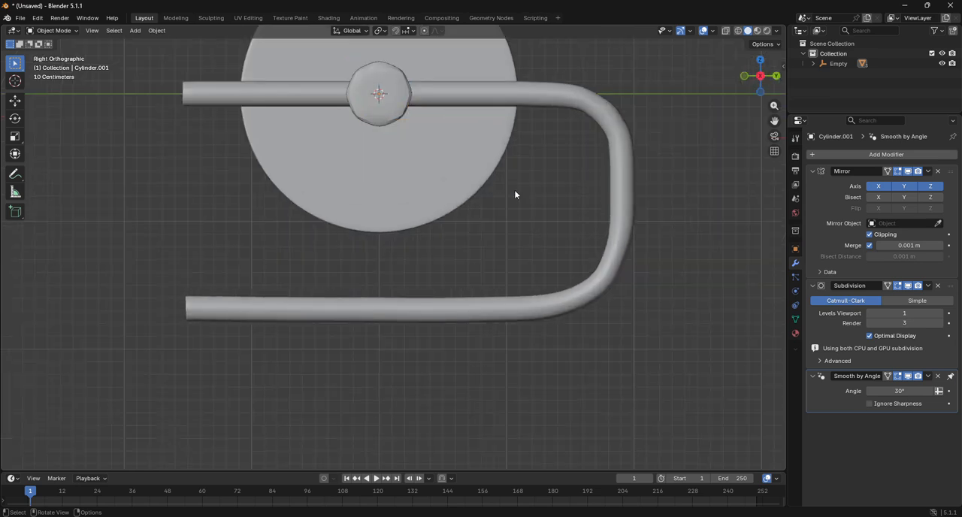
click(514, 189)
scroll(515, 190, down, 3)
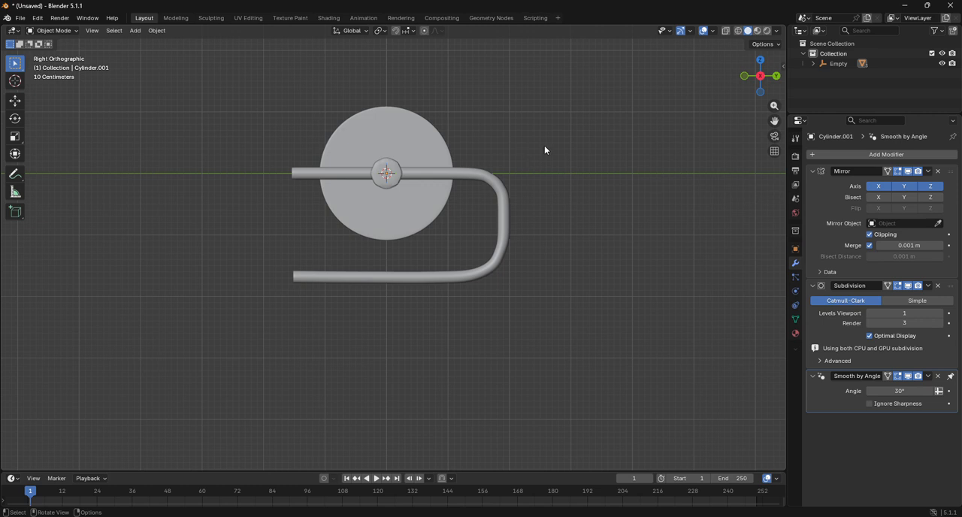
scroll(423, 170, up, 2)
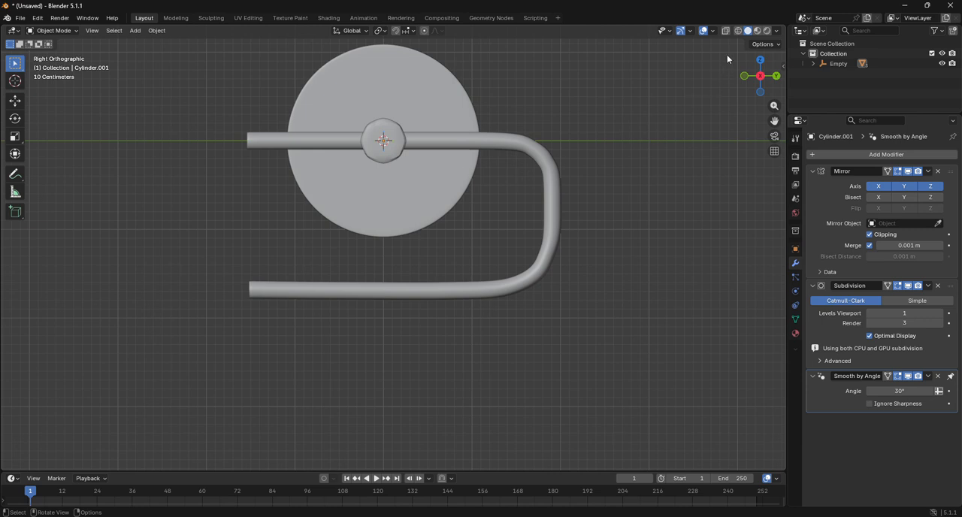
click(767, 31)
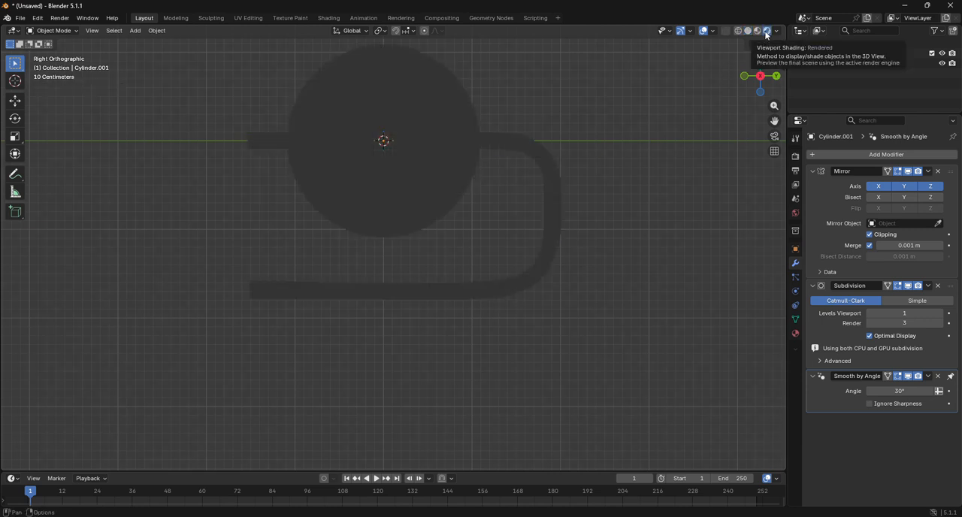
scroll(474, 217, down, 4)
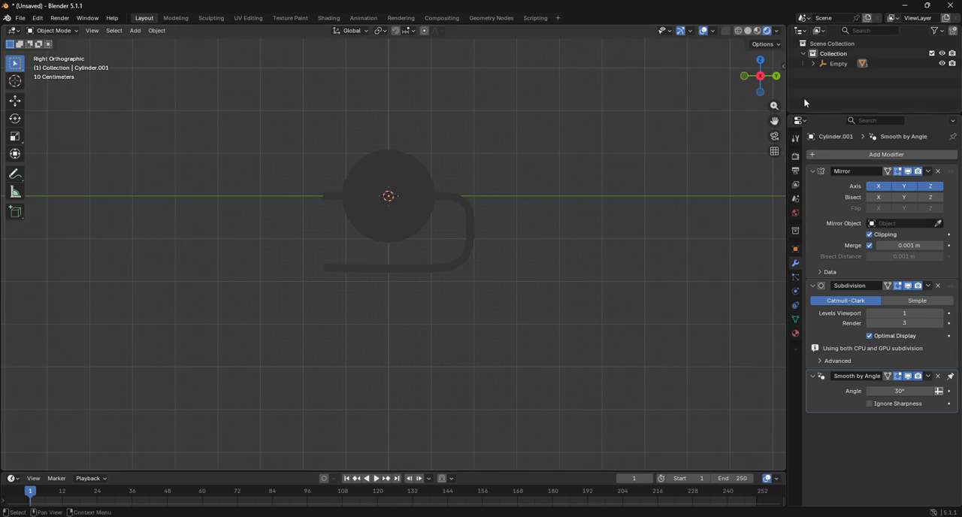
click(748, 31)
Step: Set the render engine to Cycles with GPU Compute as the device and show the viewport in rendered shading
click(796, 156)
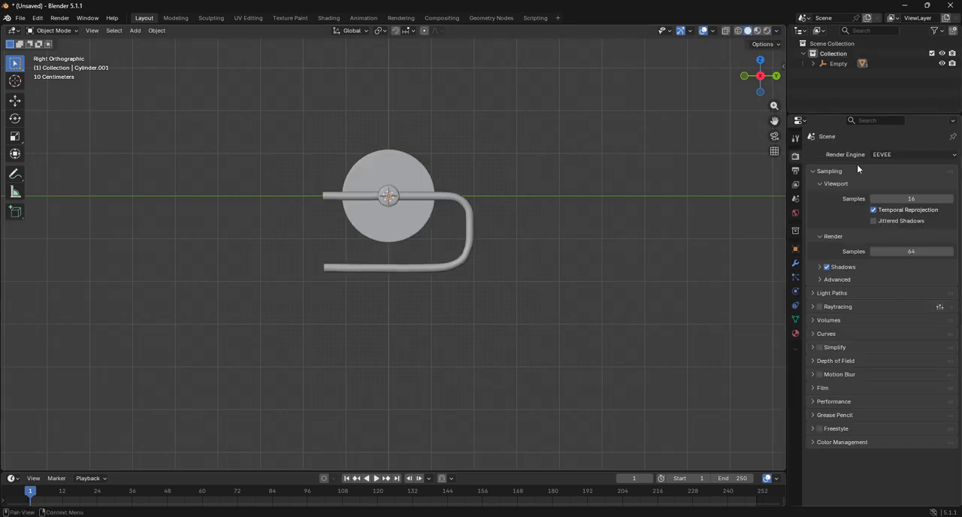
click(902, 154)
click(893, 186)
click(895, 167)
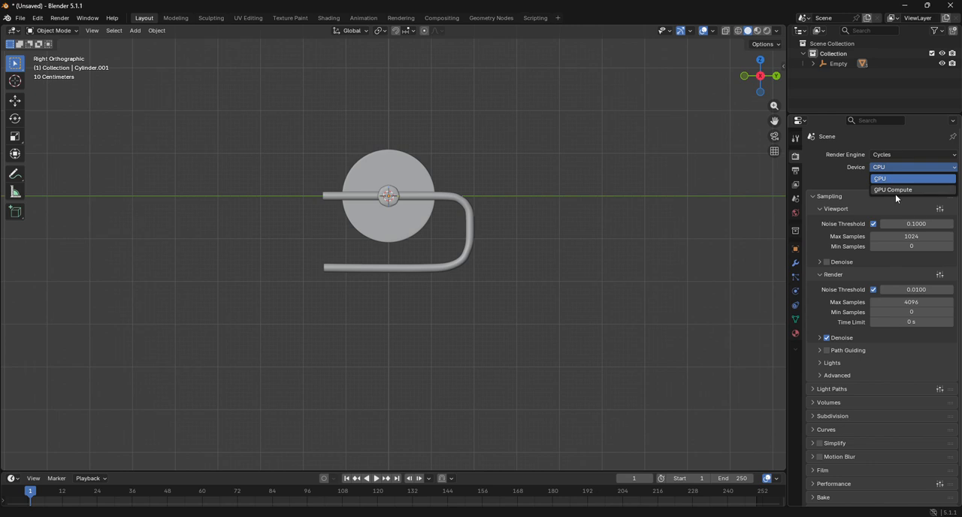
click(895, 190)
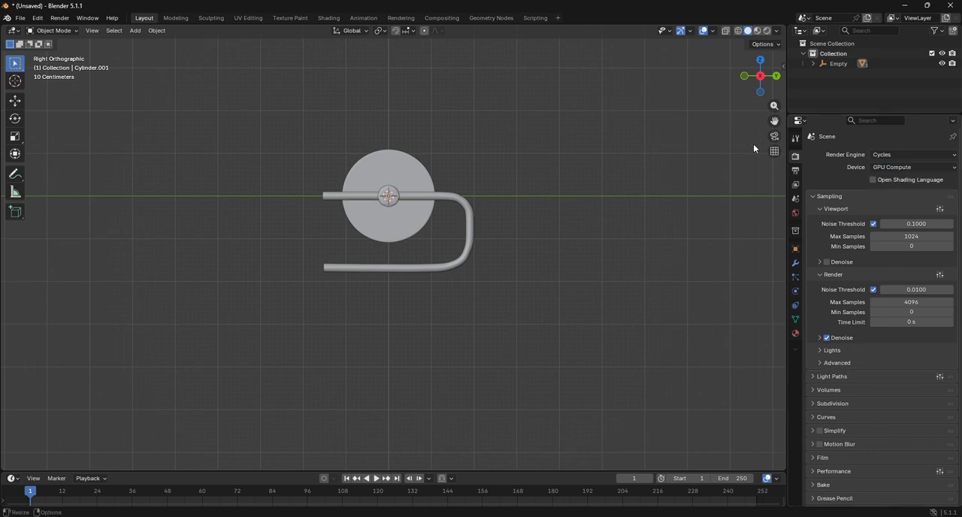
click(767, 32)
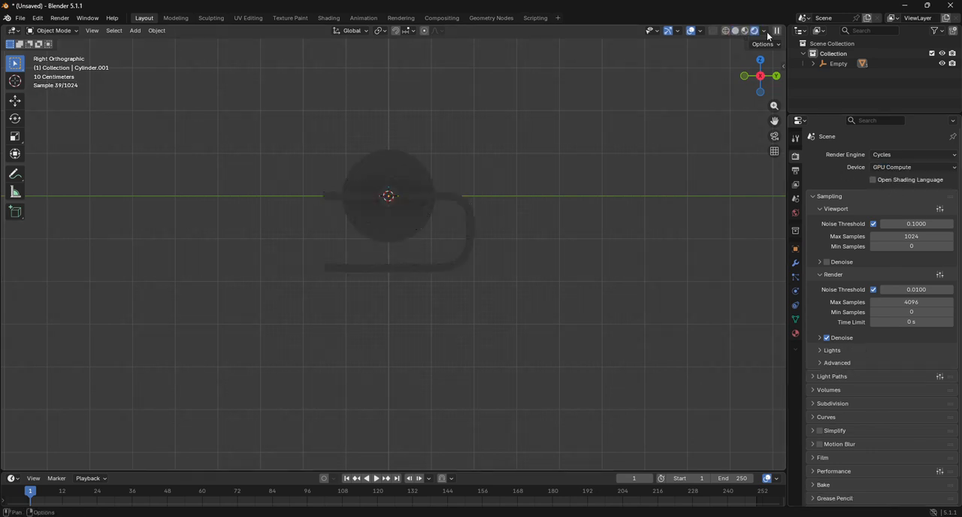
Step: Add an area light at the origin and scale it up by about 4.5
click(135, 31)
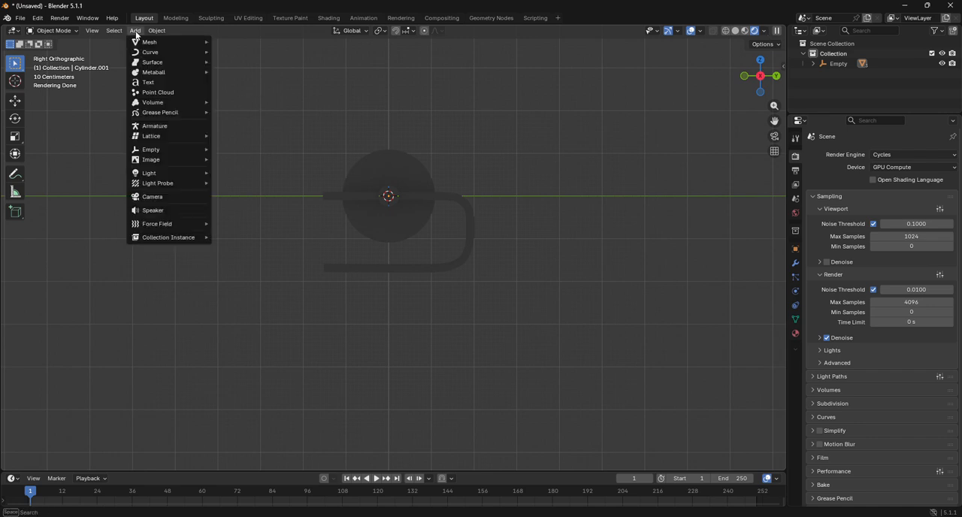
mouse_move(154, 42)
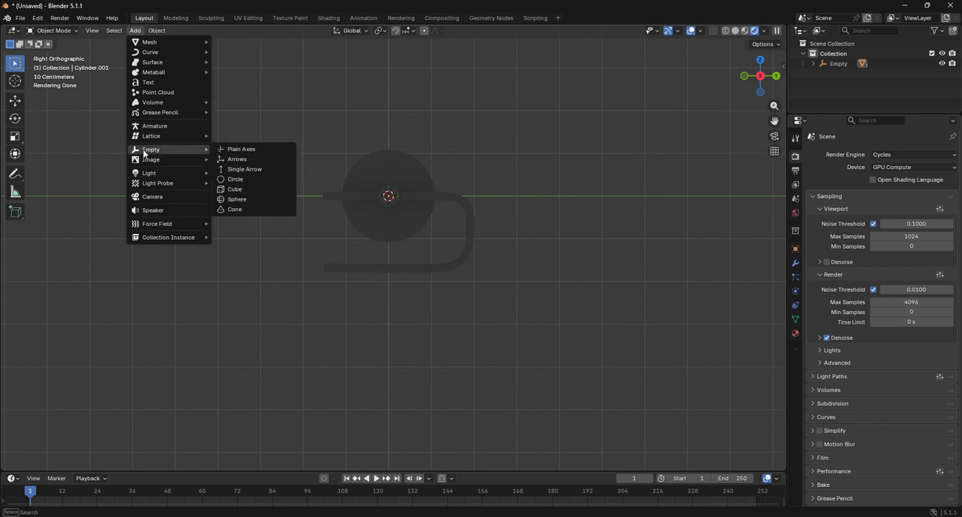
mouse_move(191, 173)
click(253, 205)
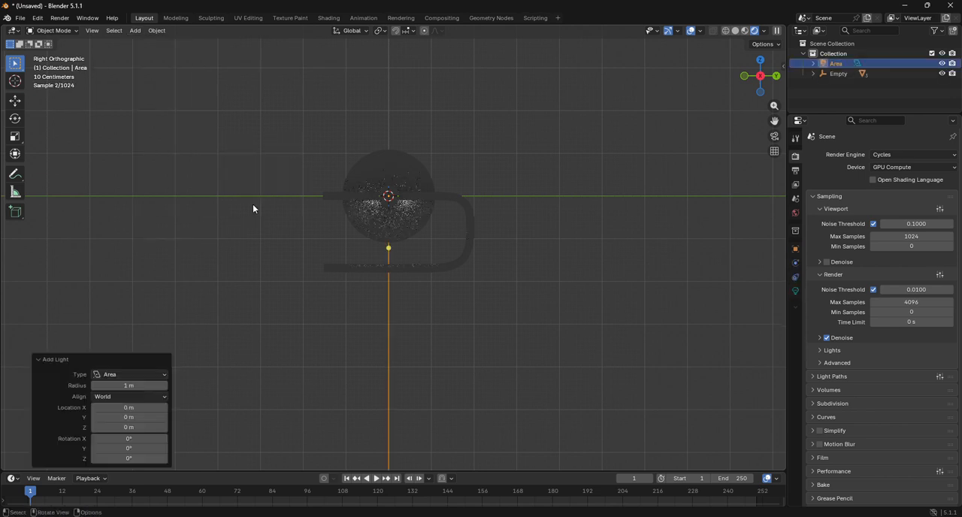
key(s)
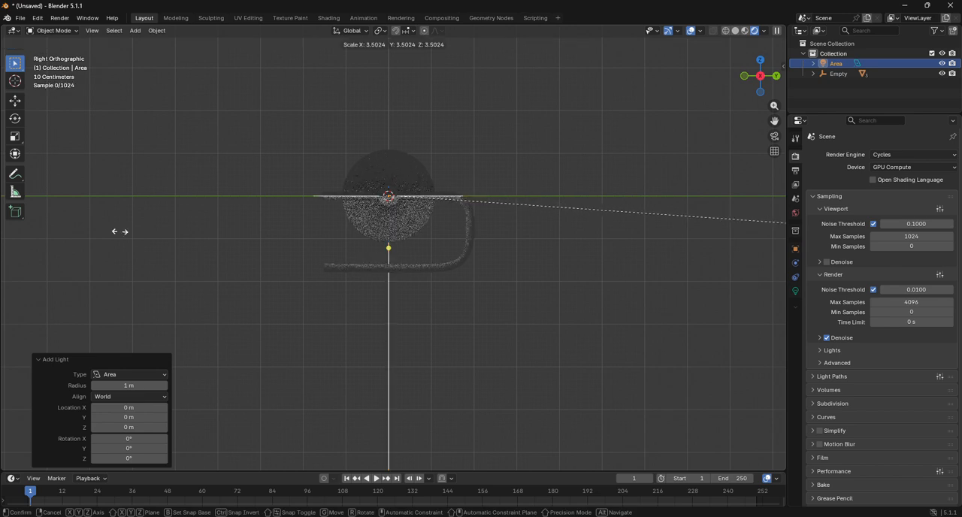
click(216, 239)
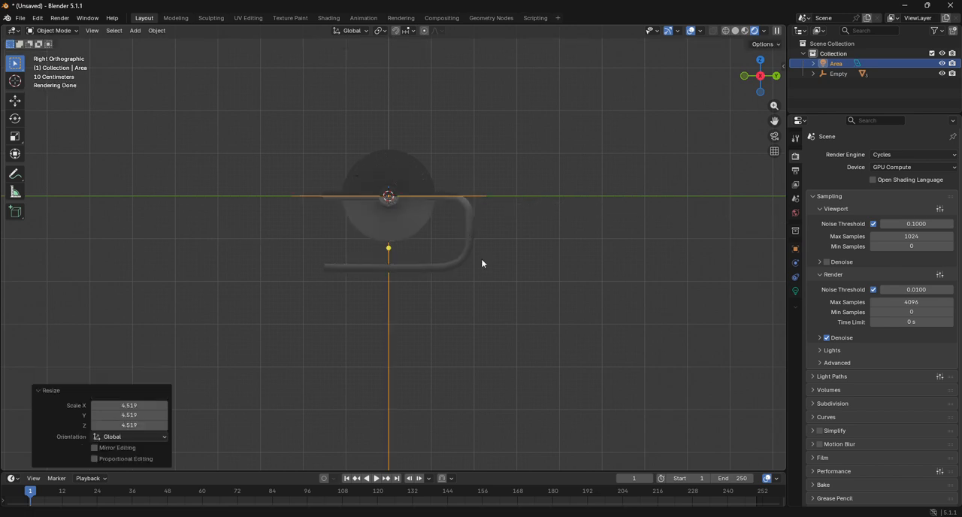
Step: Raise the area light about 1.37 m along Z and resize it to span somewhat wider than the disc
key(g)
key(z)
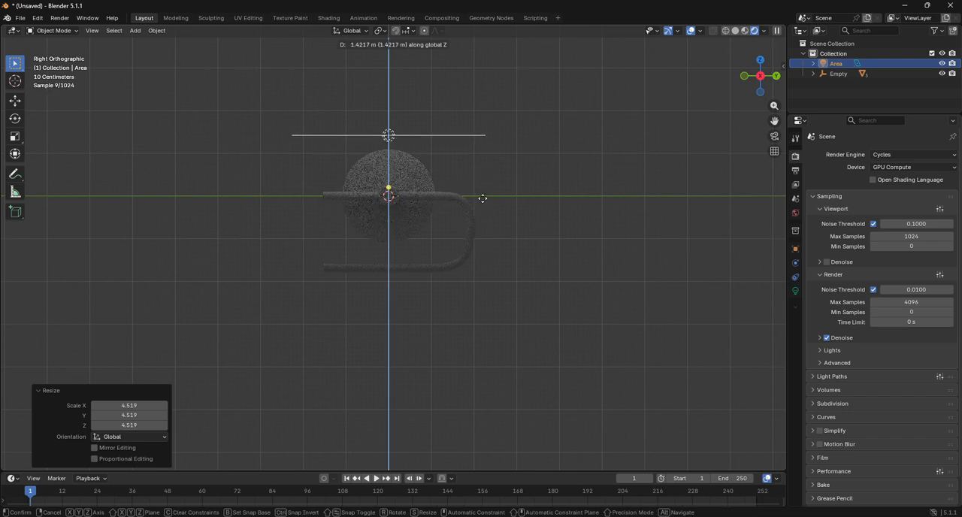
click(483, 206)
key(s)
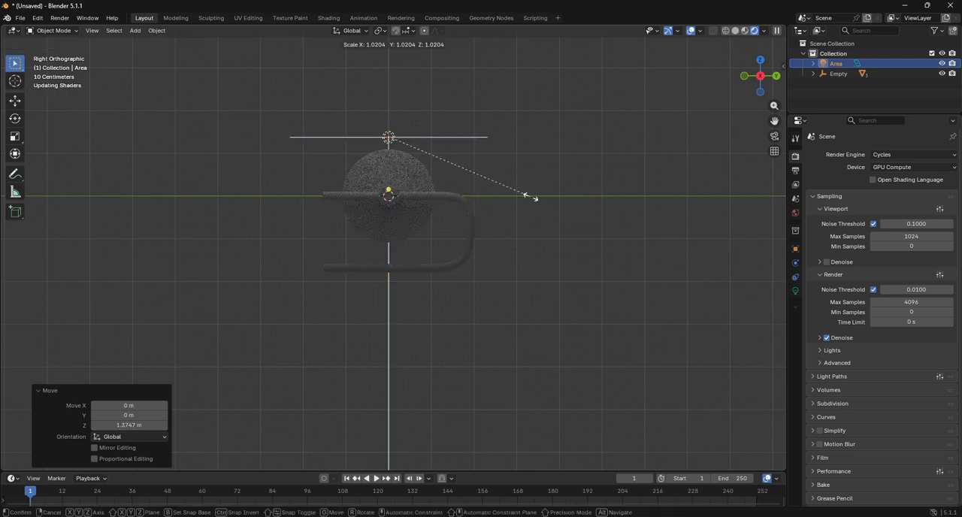
click(648, 233)
key(s)
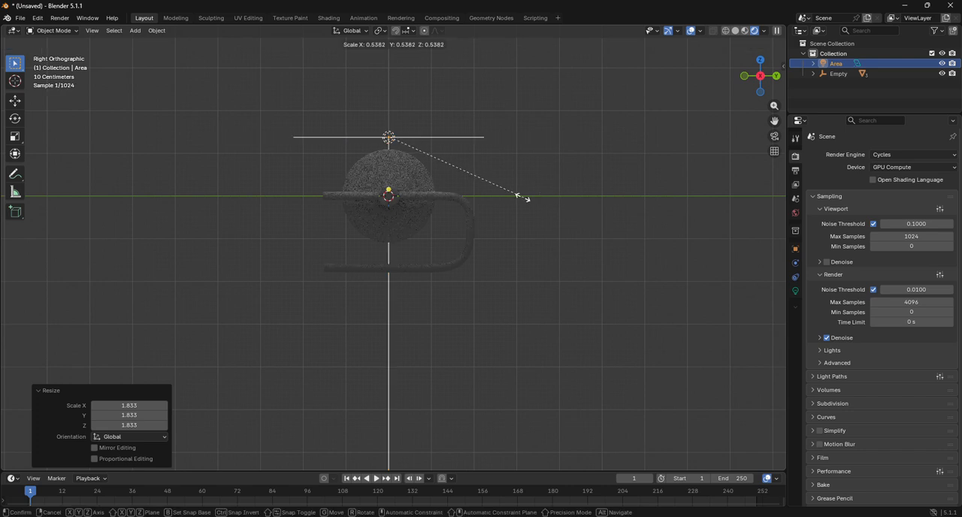
click(484, 189)
Step: Set the area light's power to 41 and deselect the light
click(795, 291)
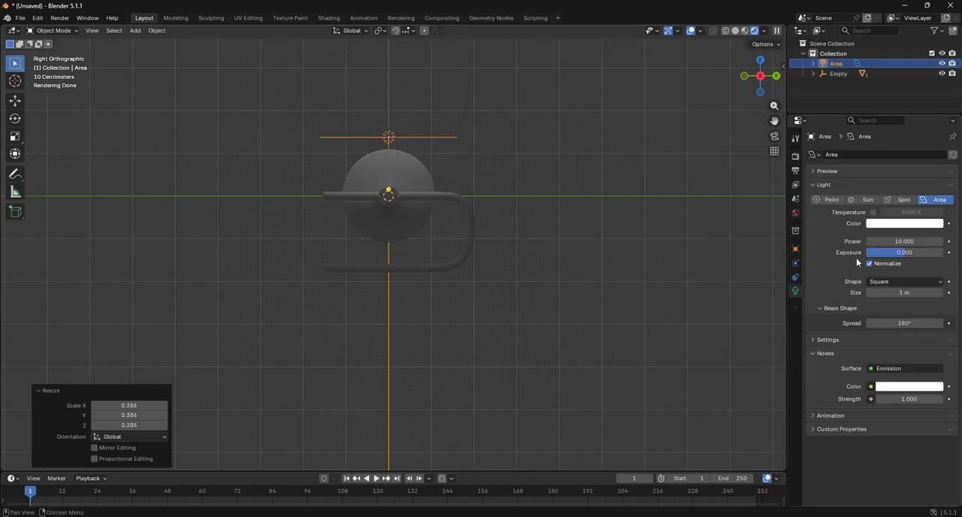
drag(922, 241, 945, 240)
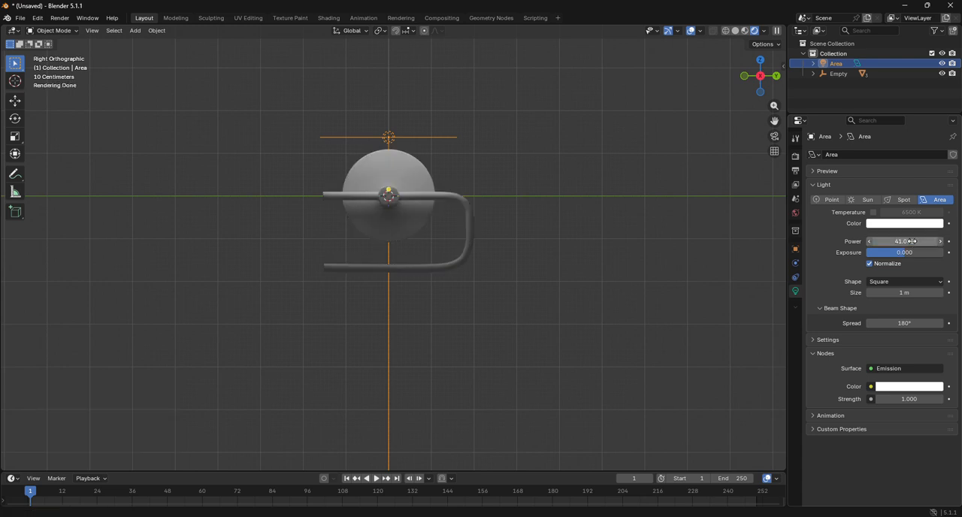
click(675, 234)
Step: Add a mesh plane at the origin and scale it up by about 2.37
click(134, 30)
mouse_move(140, 43)
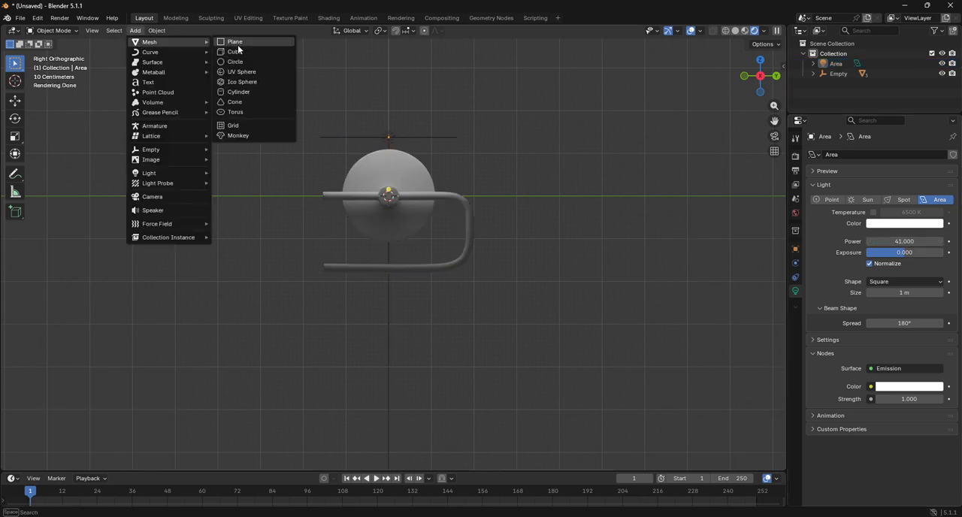
click(241, 44)
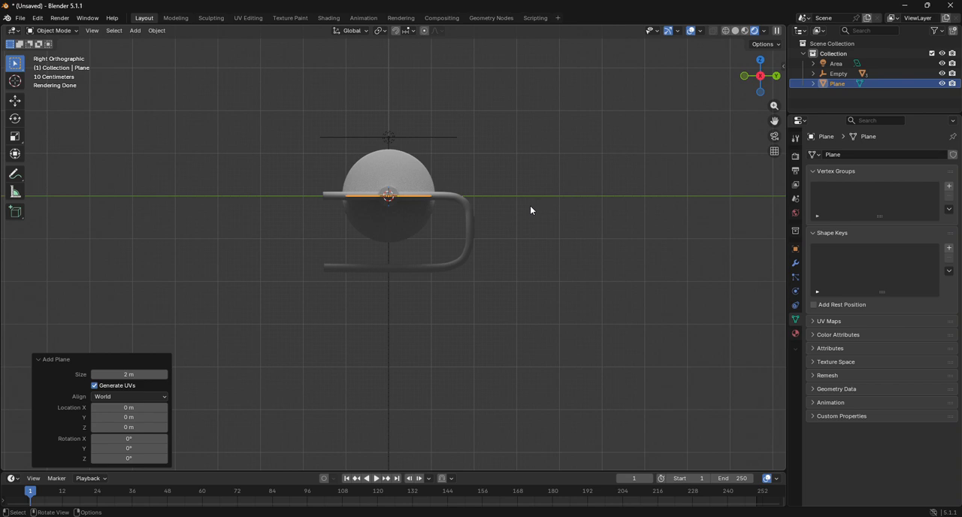
key(s)
click(712, 233)
Step: Lower the plane about 2.04 m along Z to just below the rod and enlarge it by about 2.66 as a floor
key(g)
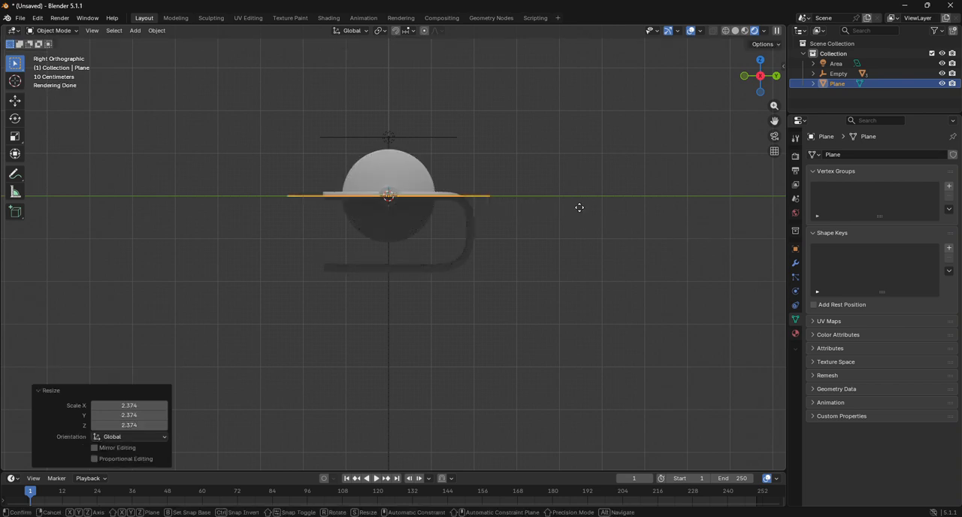
key(z)
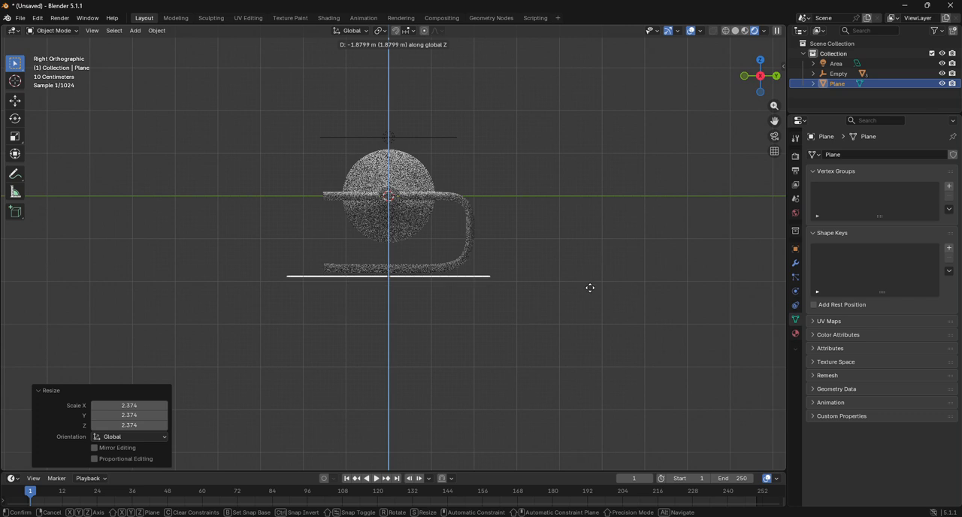
click(591, 294)
key(s)
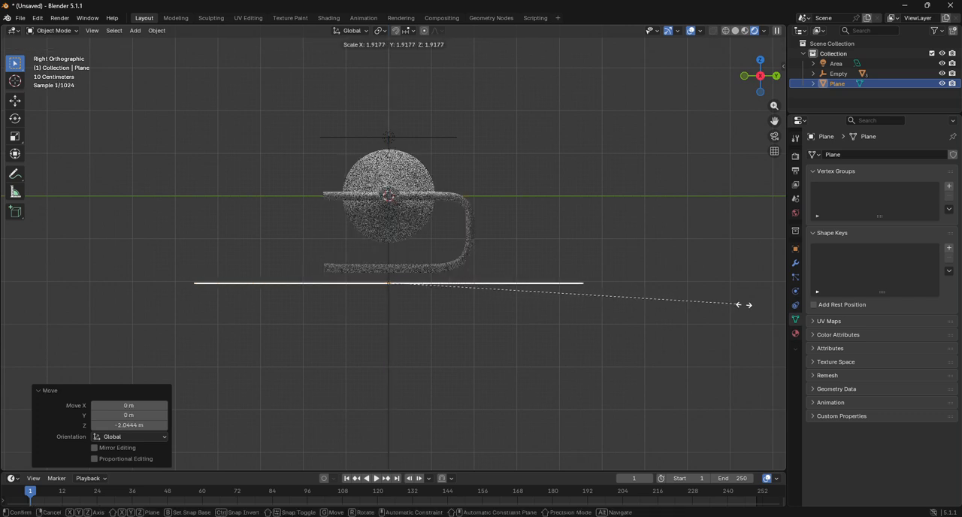
click(91, 315)
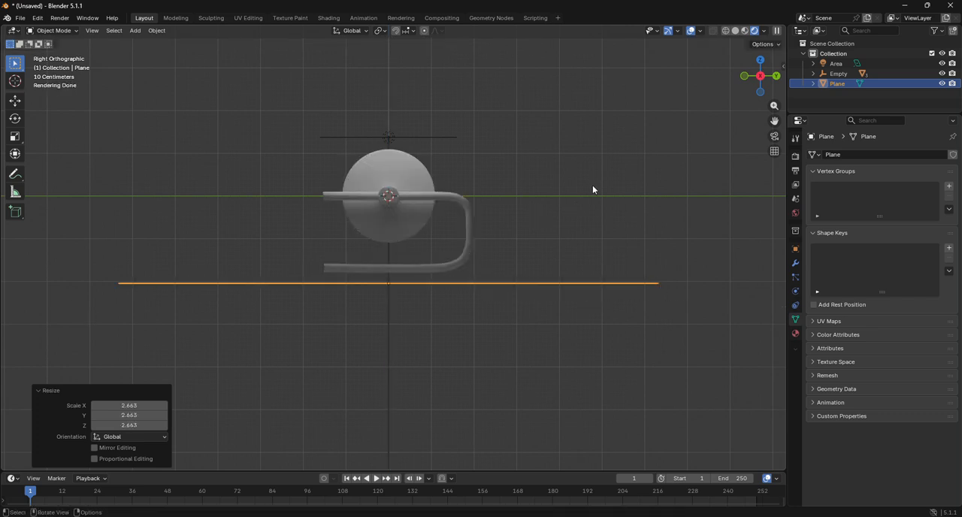
Step: Add a camera and enable the view locks To 3D Cursor and Camera to View
click(136, 31)
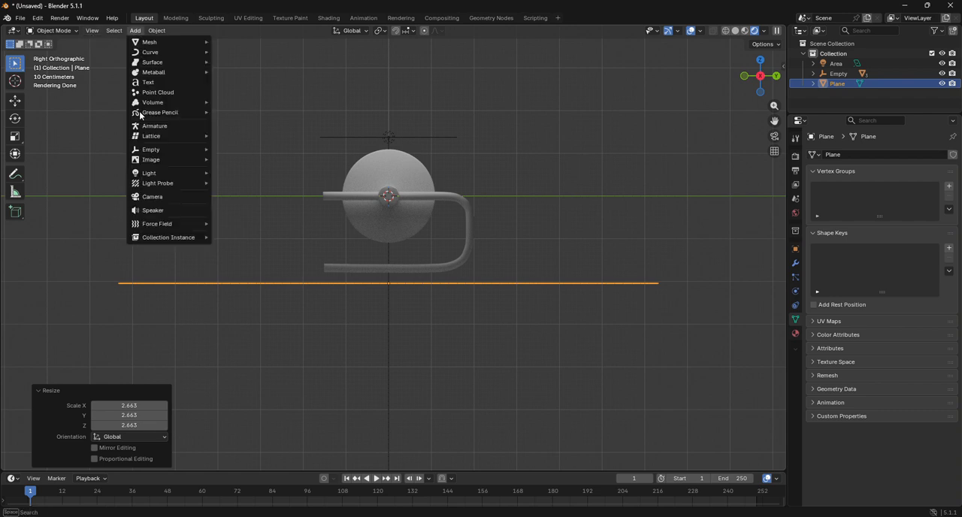
click(162, 197)
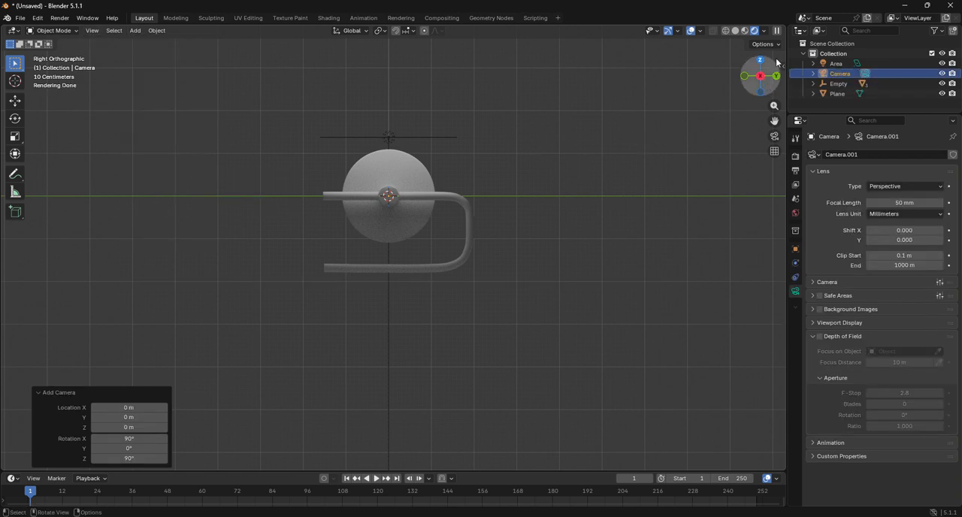
drag(783, 63, 643, 65)
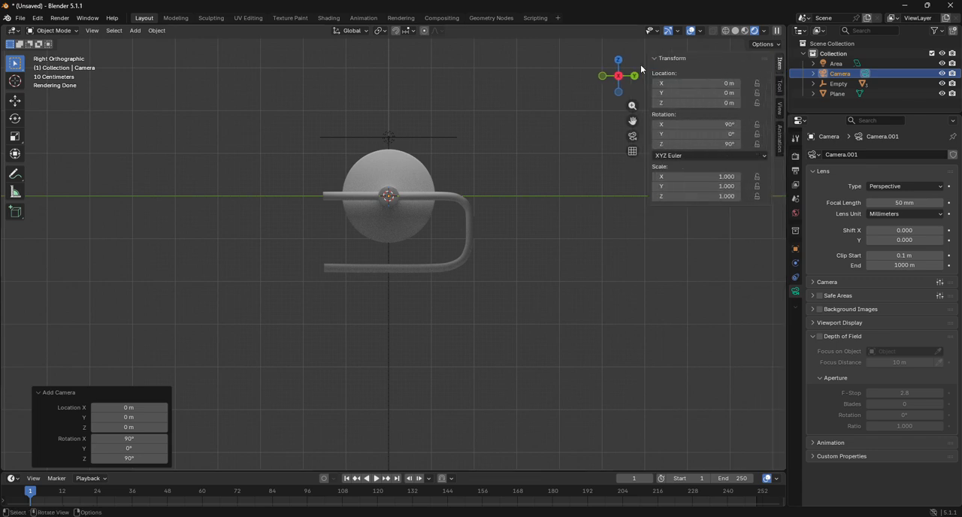
click(780, 108)
click(724, 186)
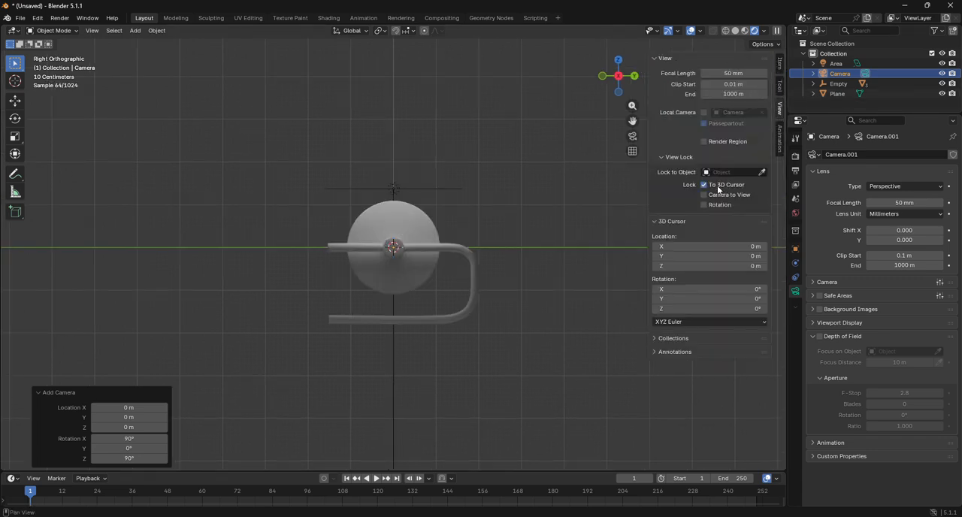
click(718, 194)
Step: Look through the camera and frame the whole assembly and floor from slightly above, leaving the camera deselected
click(633, 136)
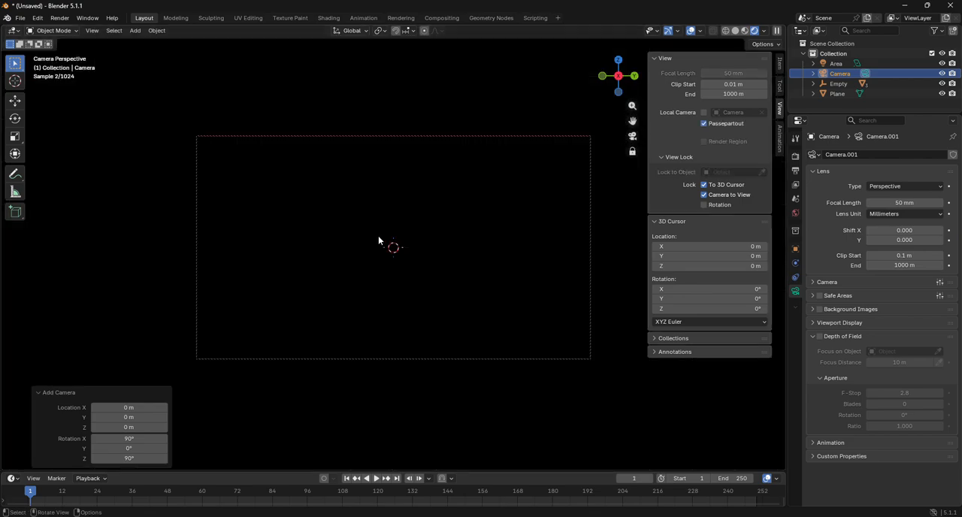
scroll(378, 241, down, 6)
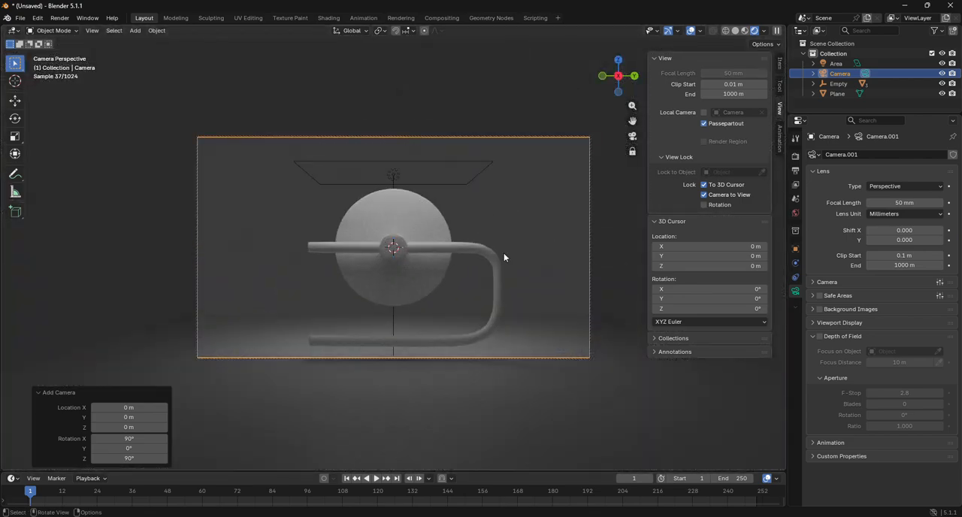
drag(632, 121, 561, 184)
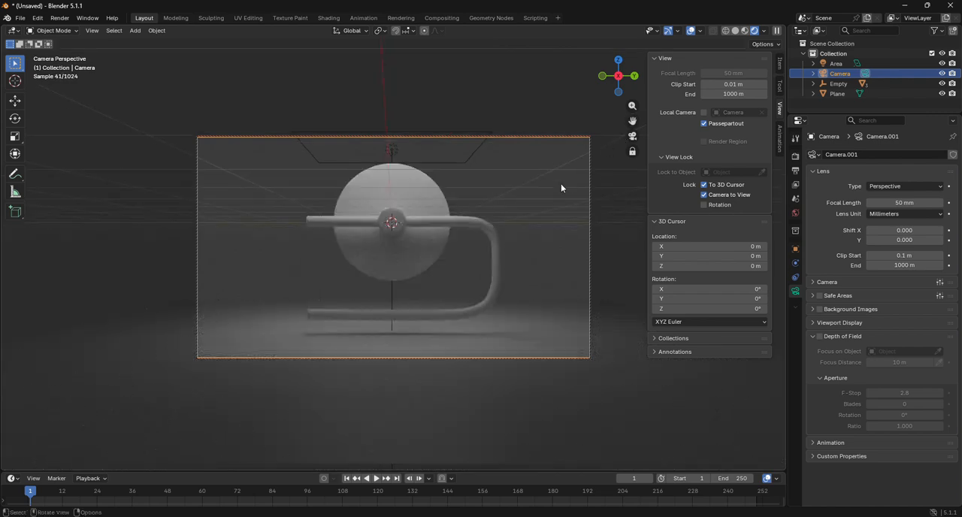
click(601, 253)
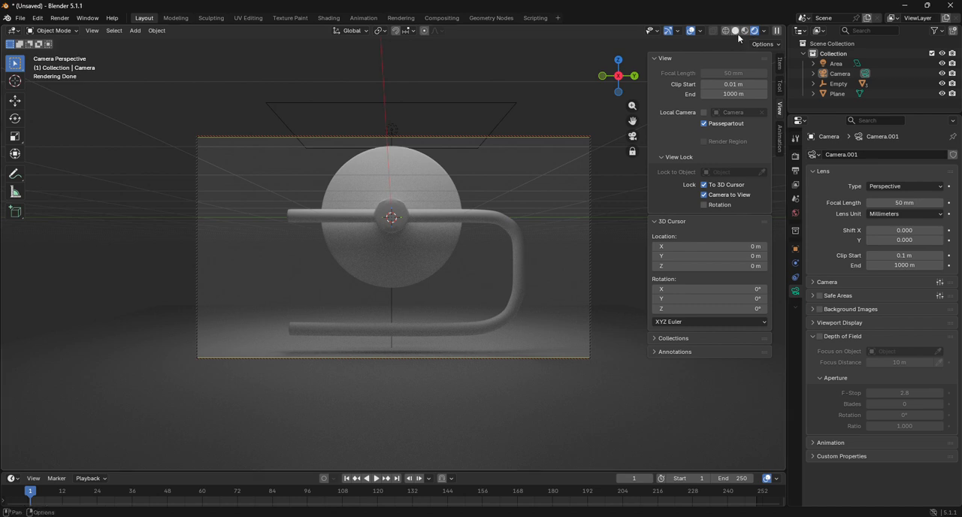
Step: Assign a separate new material to the bent rod, the small cylinder and the disc
click(435, 210)
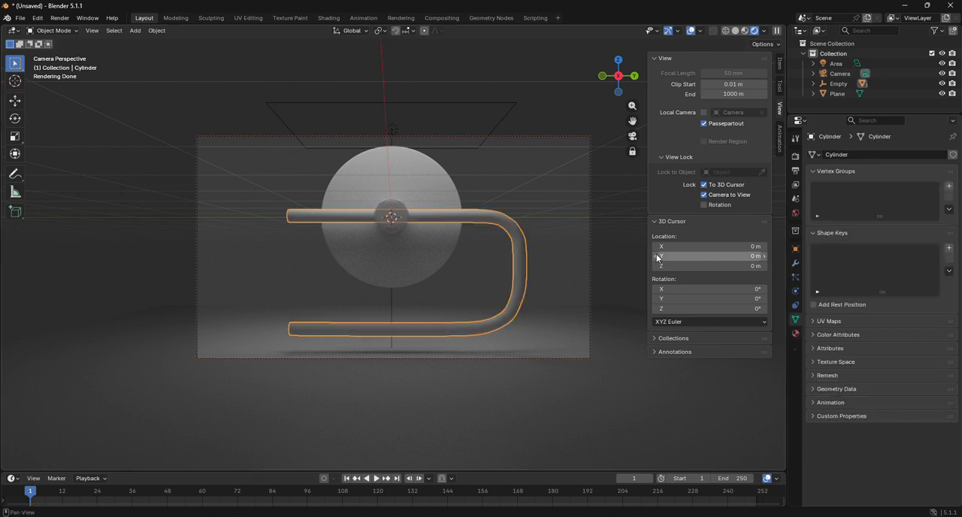
click(796, 335)
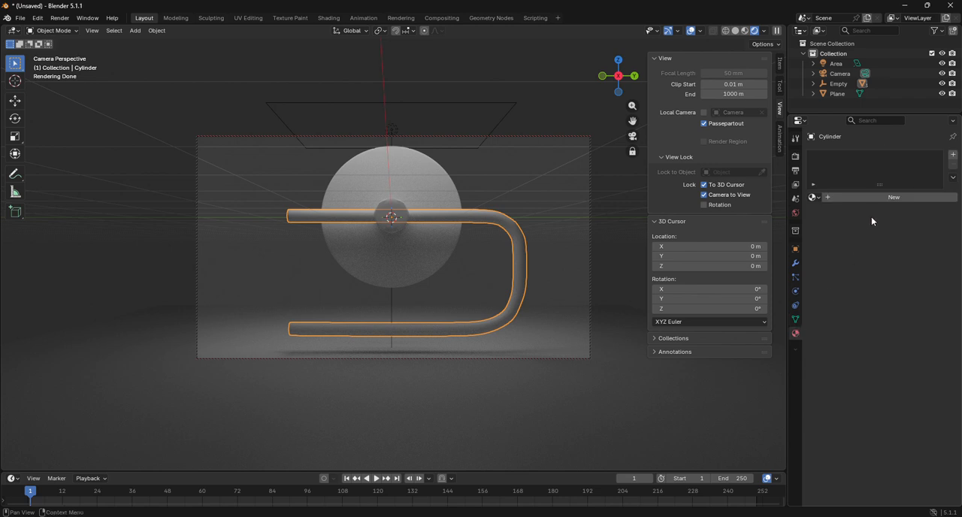
click(881, 197)
click(396, 228)
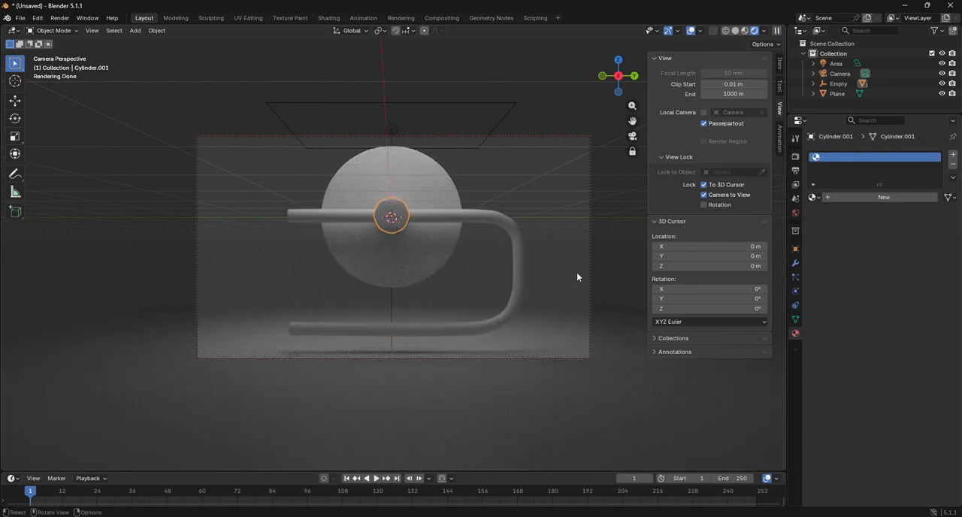
click(885, 197)
click(426, 265)
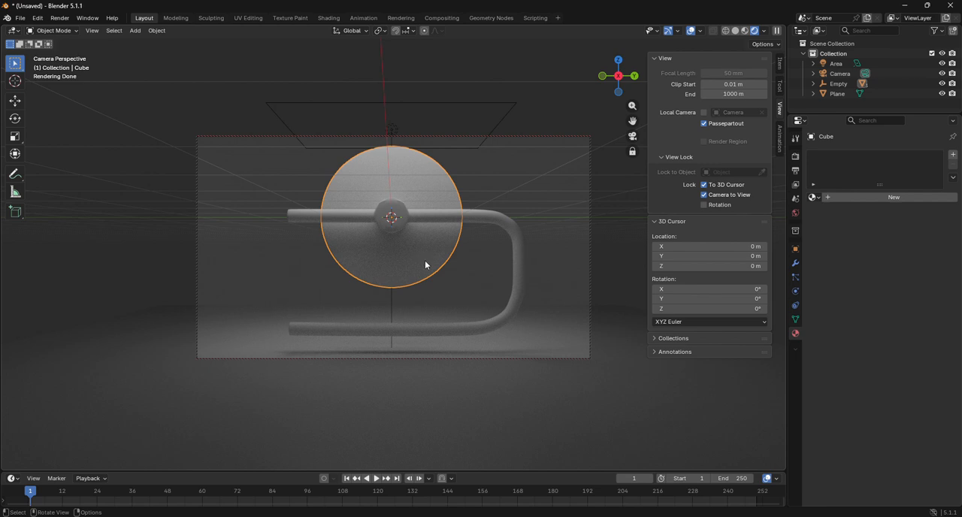
click(913, 199)
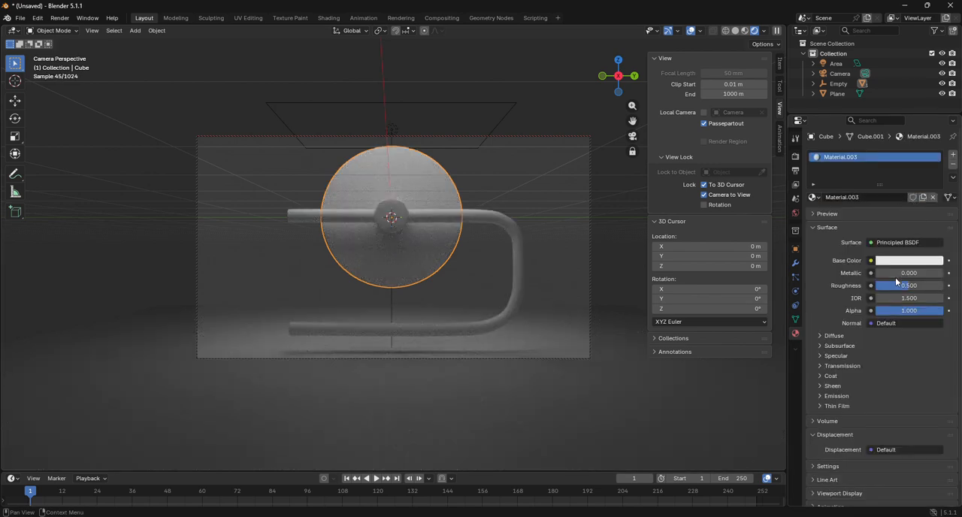
Step: Set Metallic to 1.000 on the disc's material and on the bent rod's material
drag(894, 273, 944, 274)
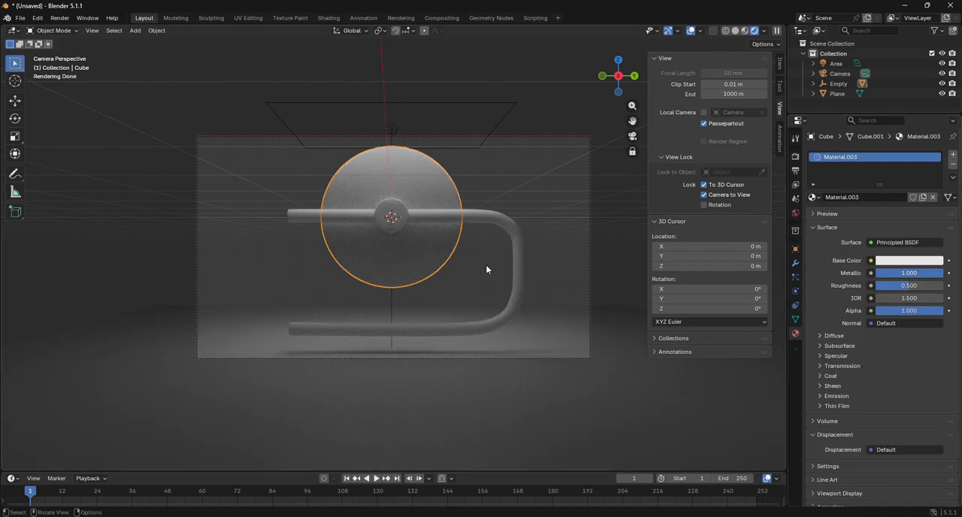
click(462, 217)
drag(893, 276, 944, 274)
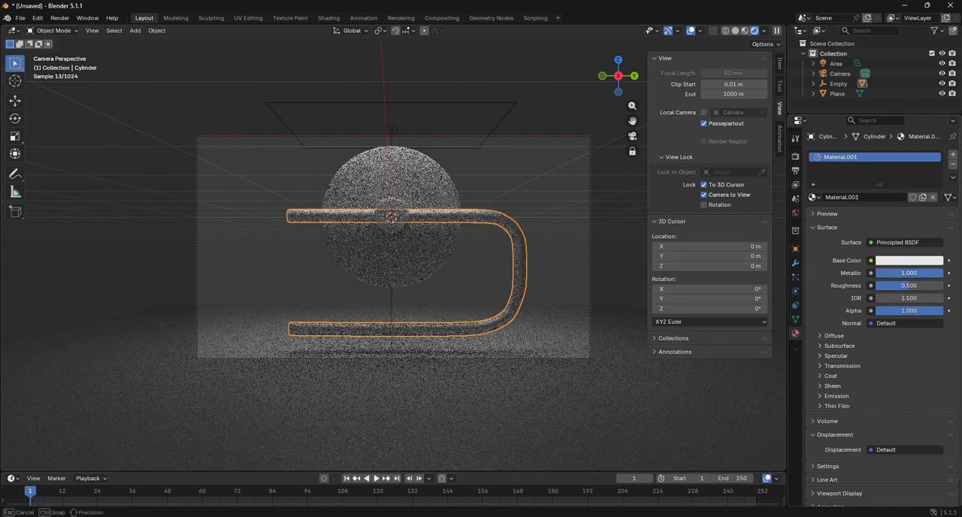
Step: Set Metallic to 1.000 on the small cylinder's material and leave the cylinder deselected
click(389, 224)
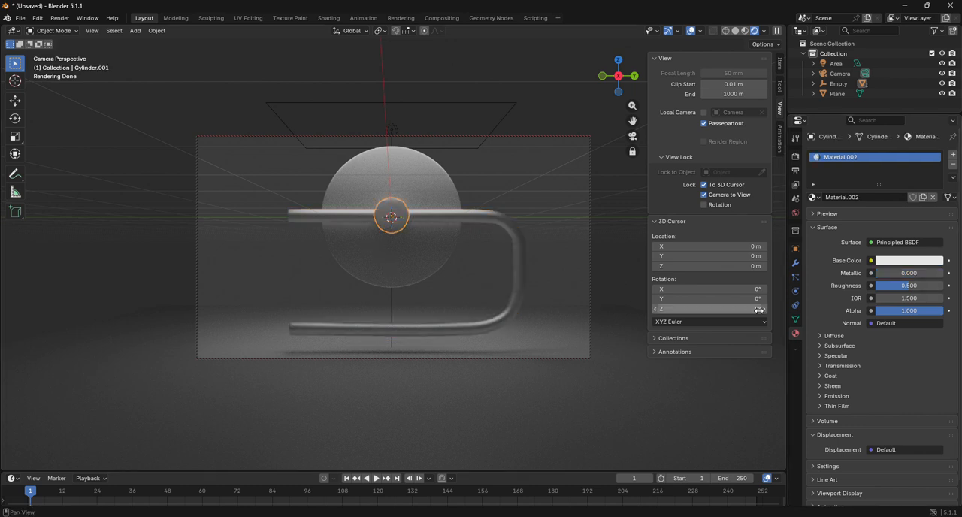
drag(895, 273, 944, 274)
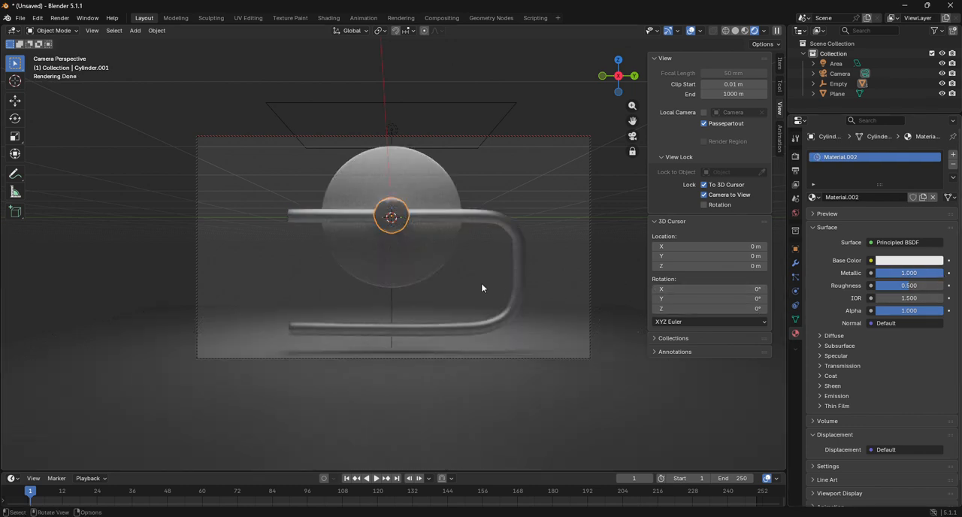
click(505, 288)
Step: Turn off the To 3D Cursor and Camera to View locks, and undo the trial camera orbit to restore the front framing
drag(618, 75, 501, 226)
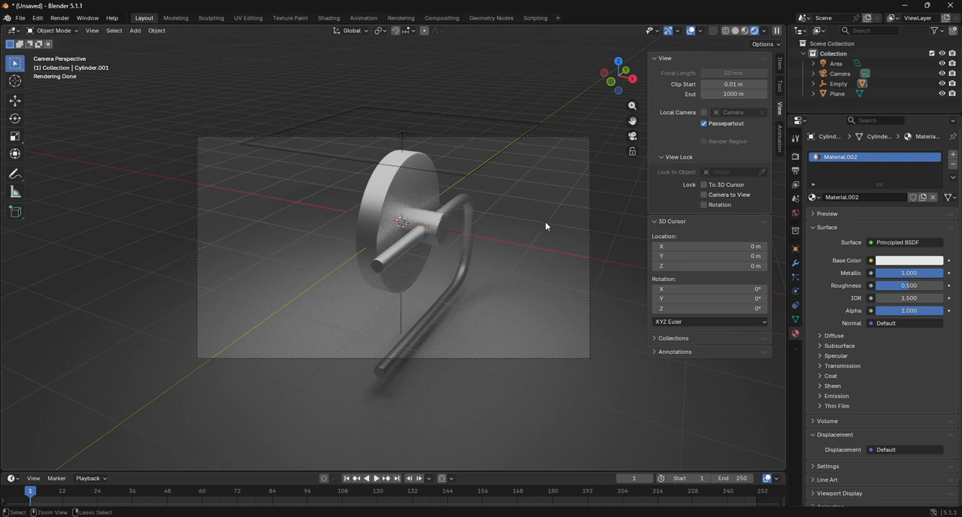
key(ctrl+z)
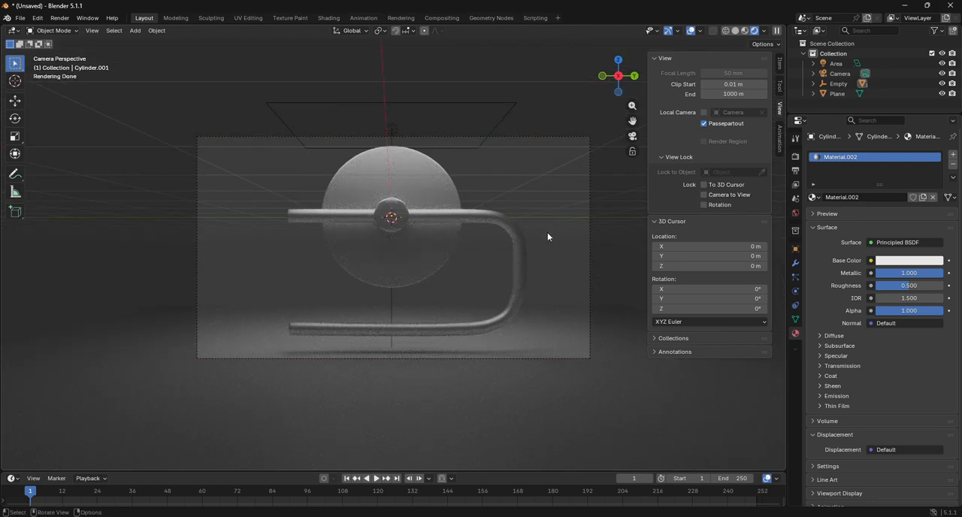
scroll(401, 205, up, 5)
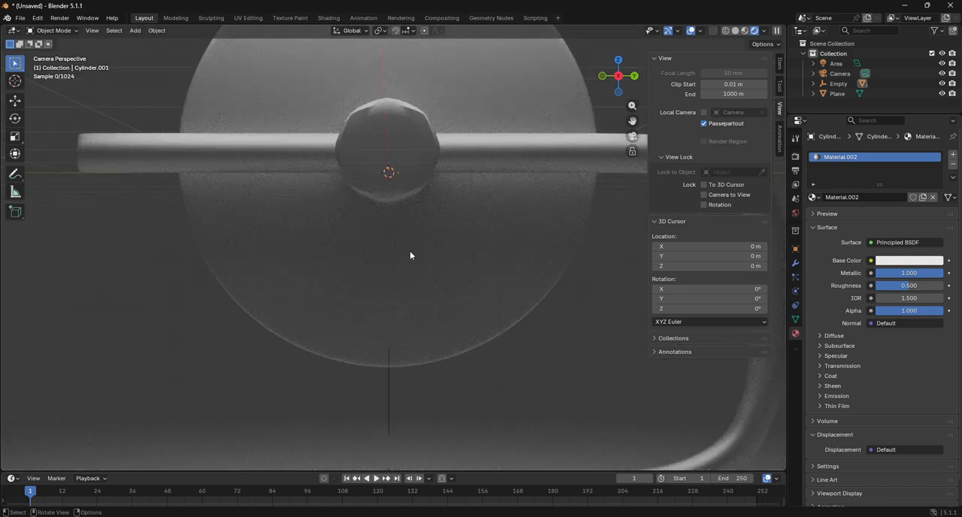
scroll(410, 256, down, 3)
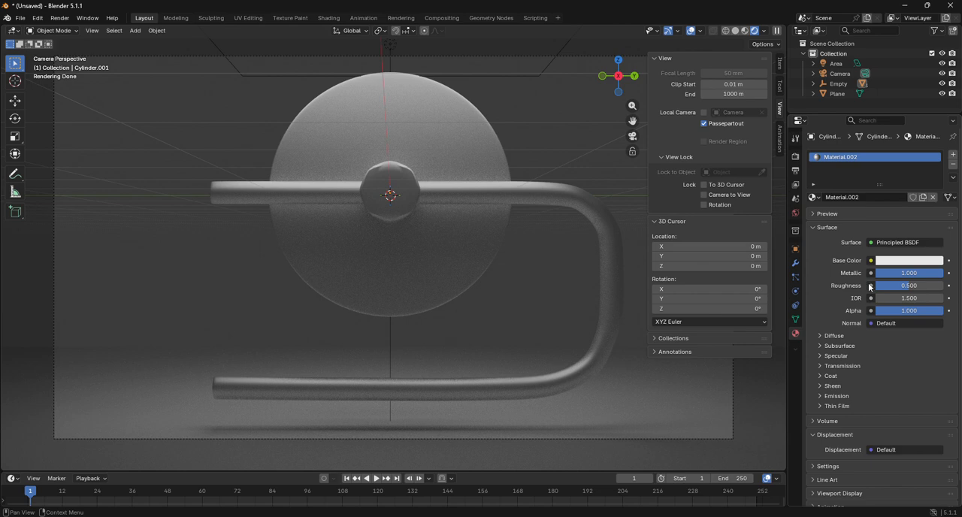
Step: Lower the Roughness of the small cylinder's material to about 0.354
drag(902, 286, 890, 286)
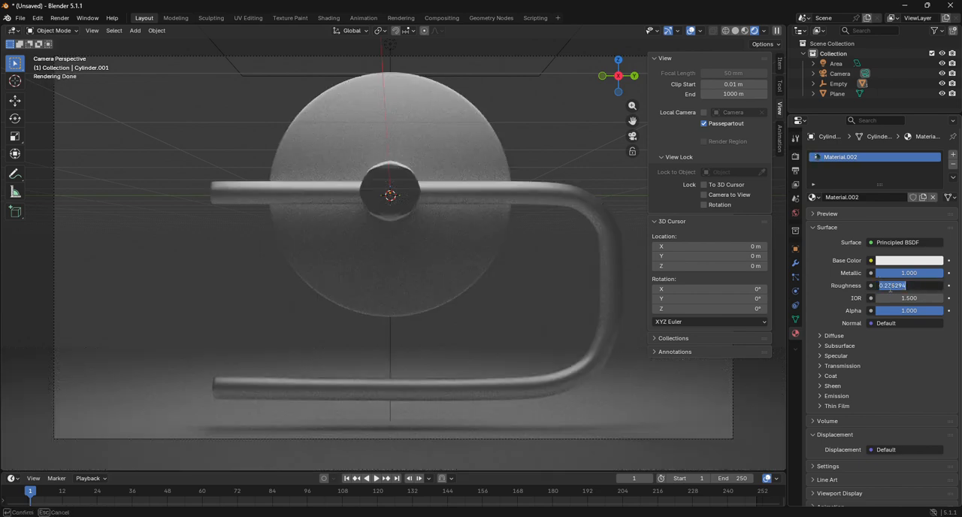
text(0.215)
key(Return)
drag(889, 288, 902, 287)
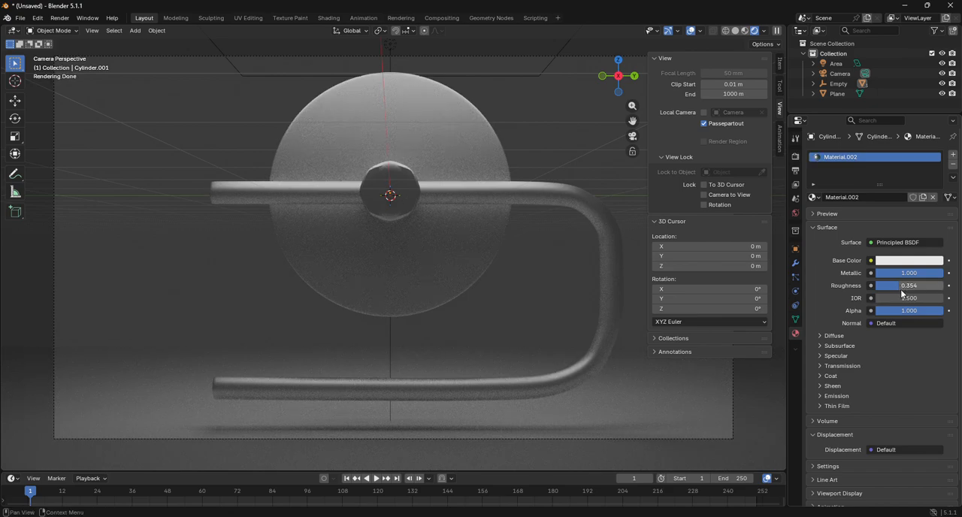
Step: Copy the small cylinder's 0.354 Roughness value to the bent rod's material and the disc's material
click(902, 286)
key(ctrl+c)
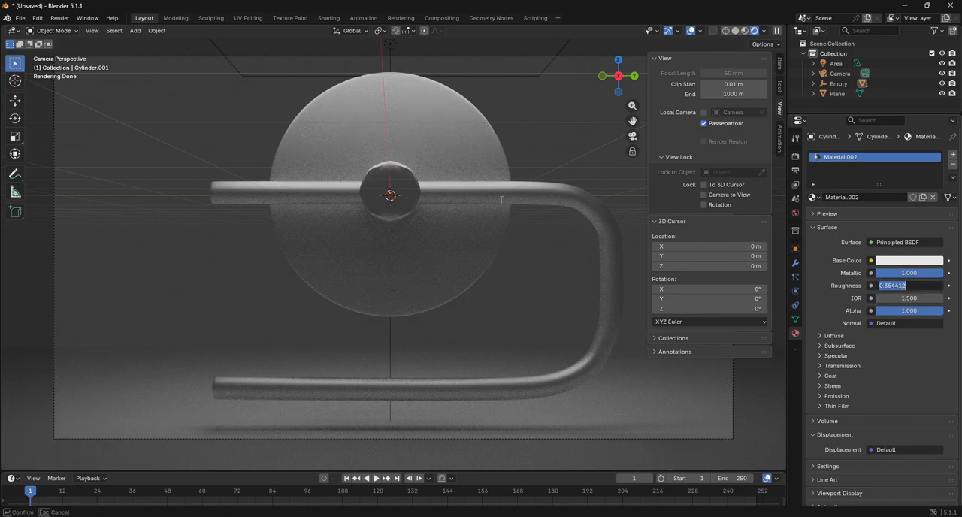
click(502, 200)
click(492, 194)
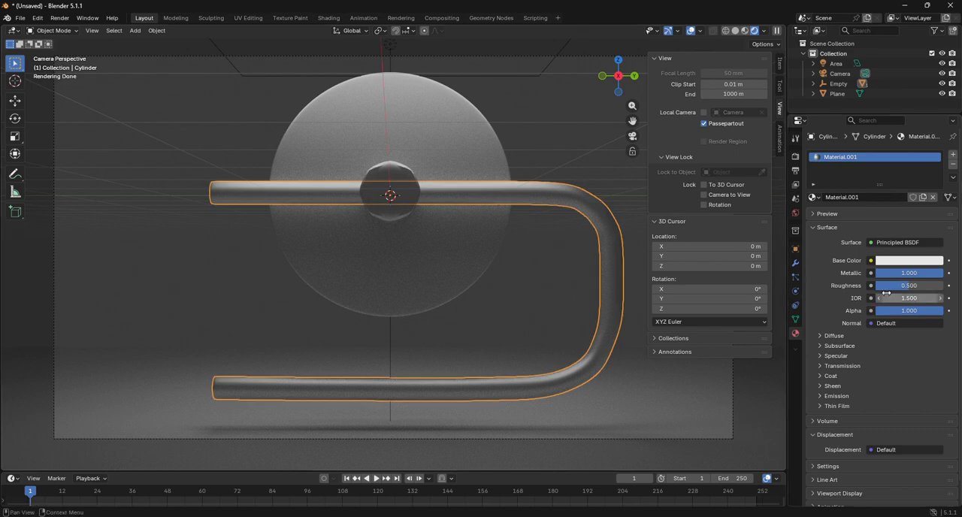
click(895, 287)
key(ctrl+v)
key(Return)
click(489, 233)
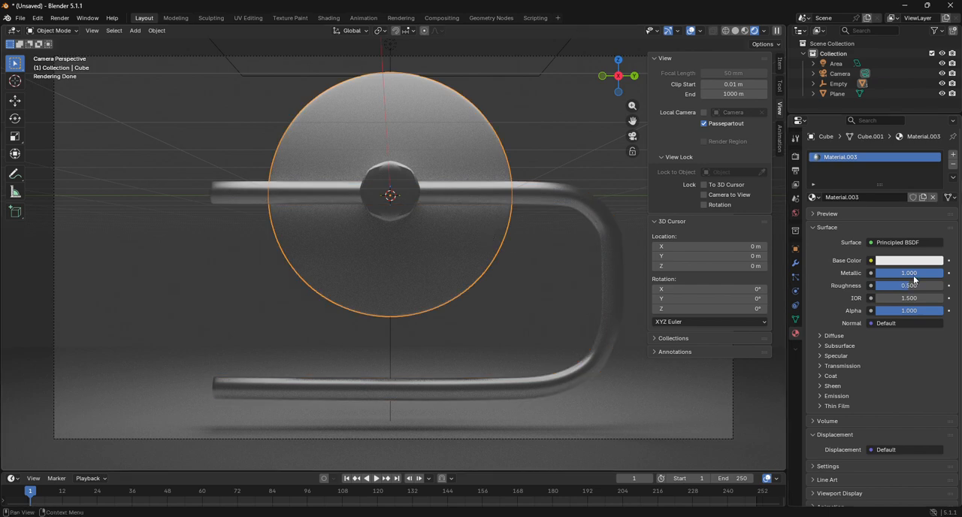
click(915, 285)
key(ctrl+v)
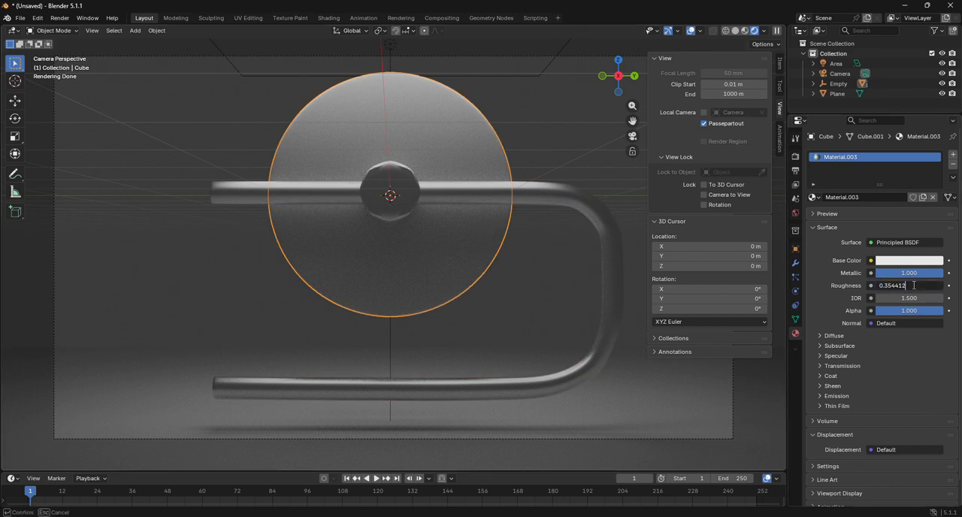
key(Return)
click(556, 277)
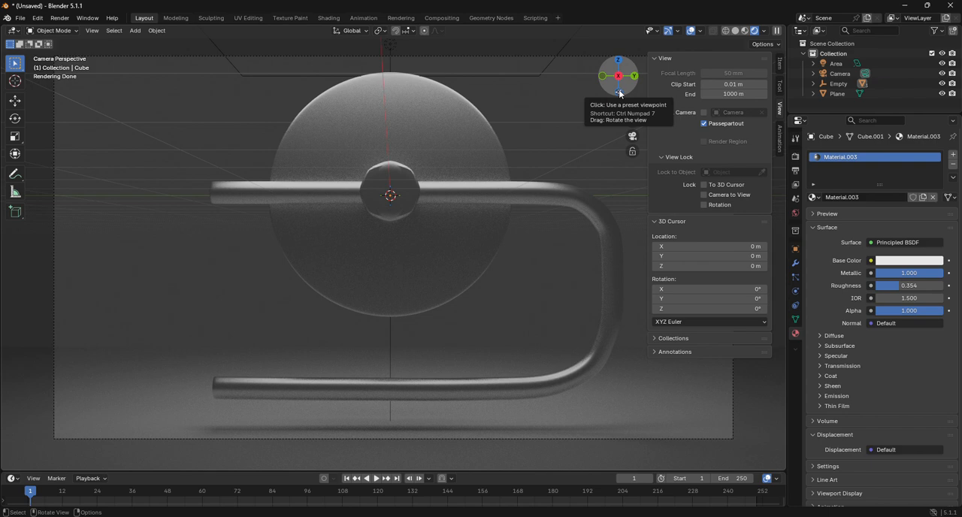
Step: Set the small cylinder's material to Metallic 0.000 and its Base Color to black, #000000FF
drag(621, 92, 641, 100)
click(417, 224)
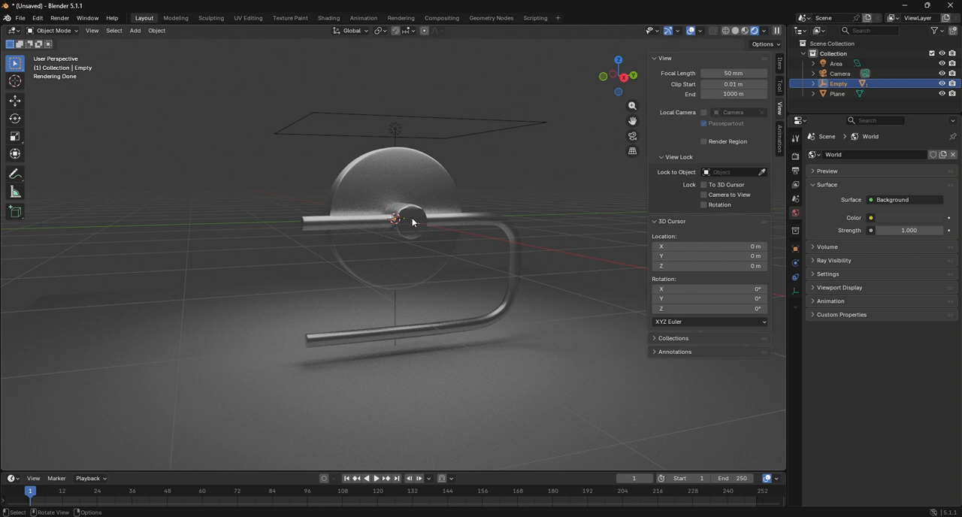
click(412, 222)
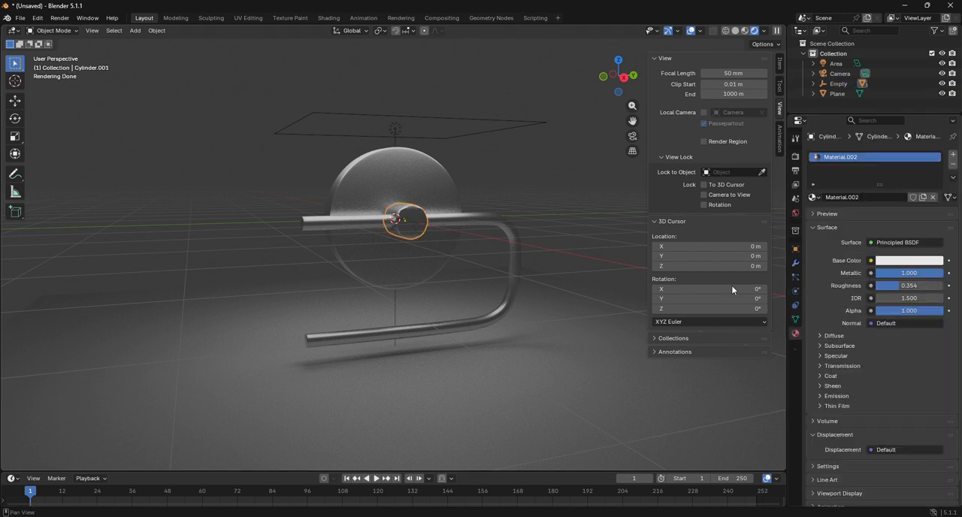
drag(898, 274, 831, 274)
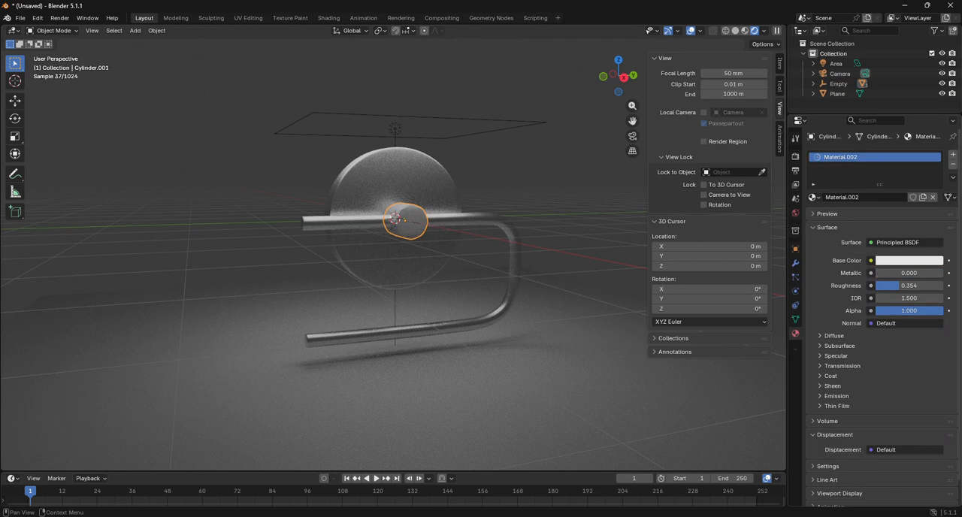
click(928, 261)
drag(896, 219, 858, 220)
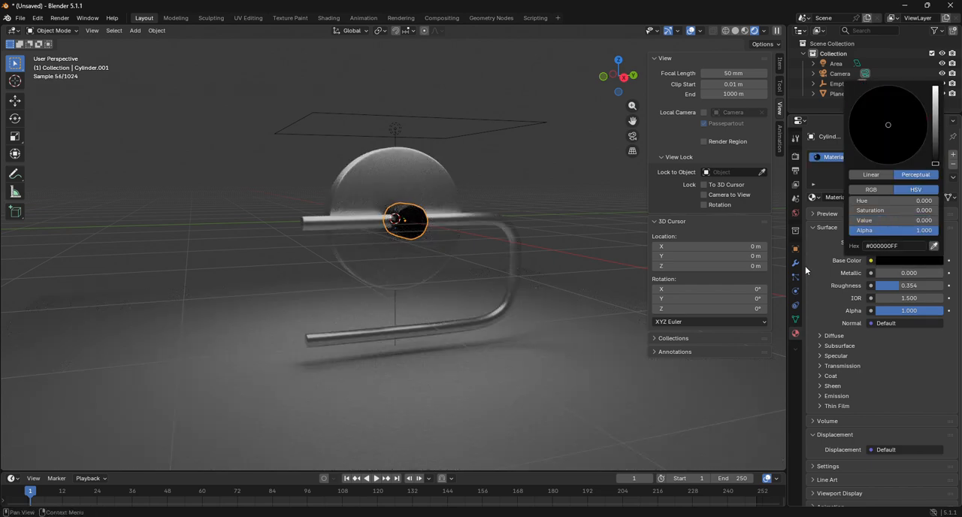
Step: Try Roughness values of 0.200 and 0.325 on the small cylinder's black material, checking it through the camera
drag(909, 286, 890, 285)
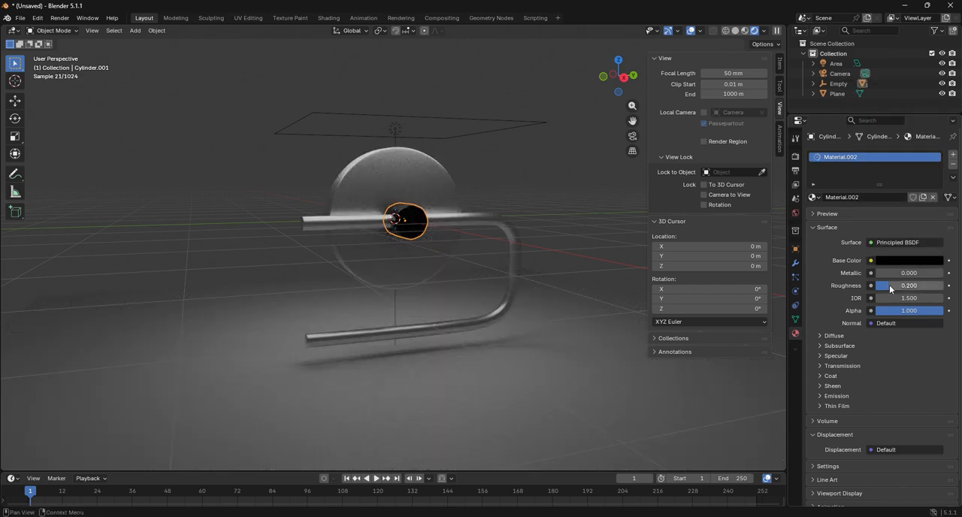
click(633, 136)
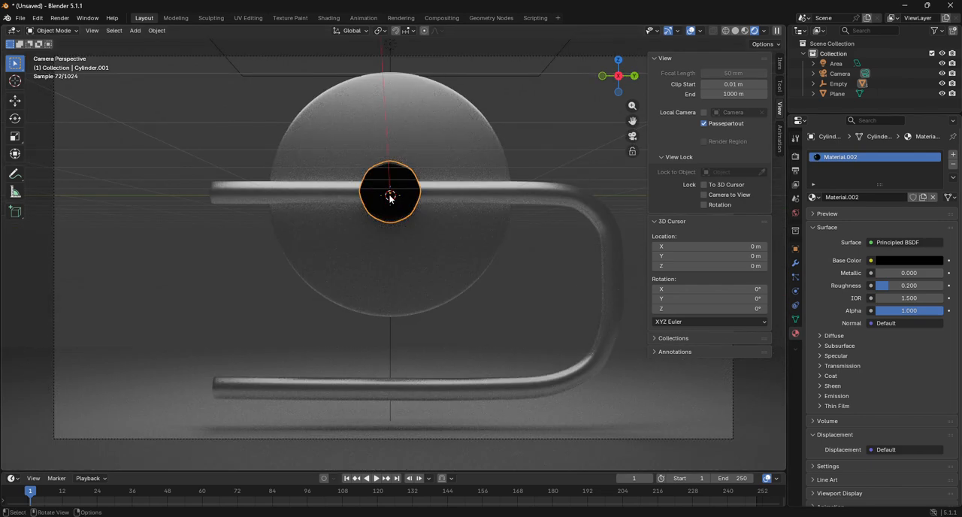
scroll(481, 216, up, 2)
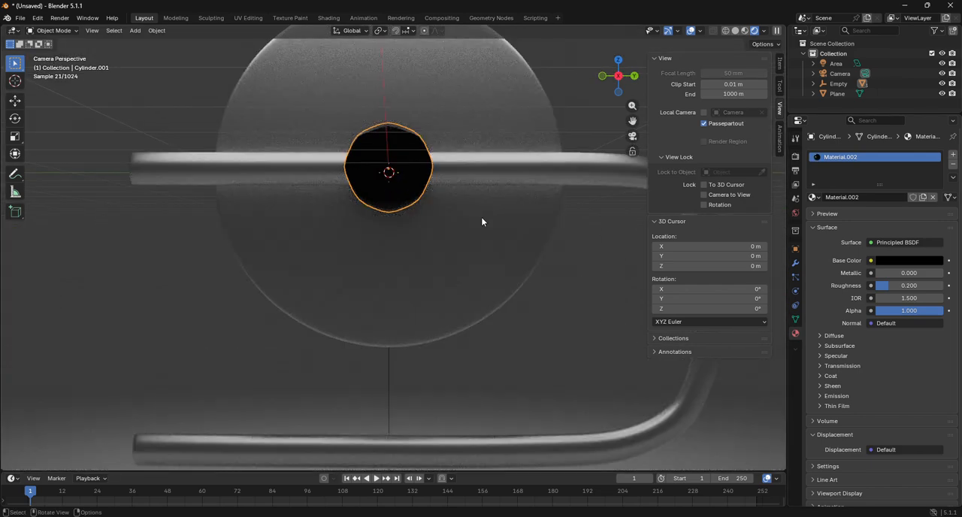
drag(911, 285, 945, 285)
click(900, 286)
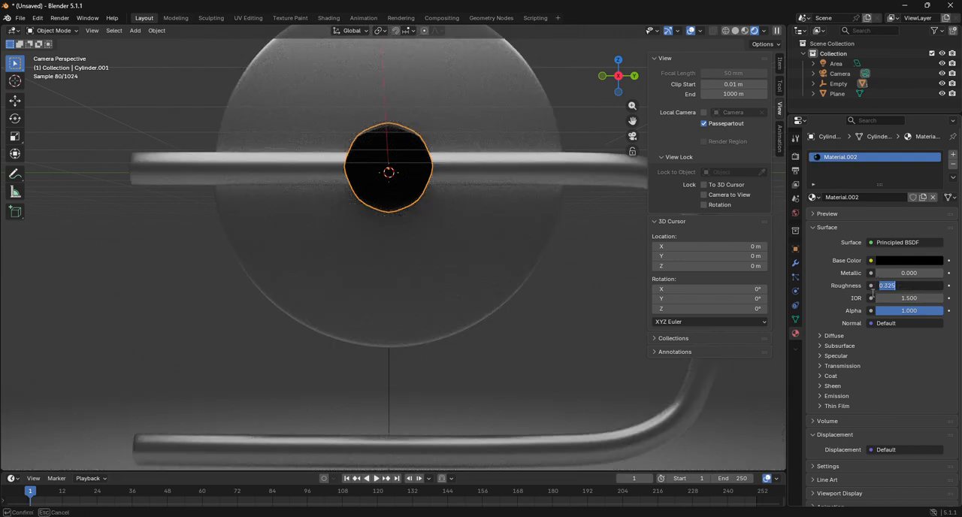
key(Return)
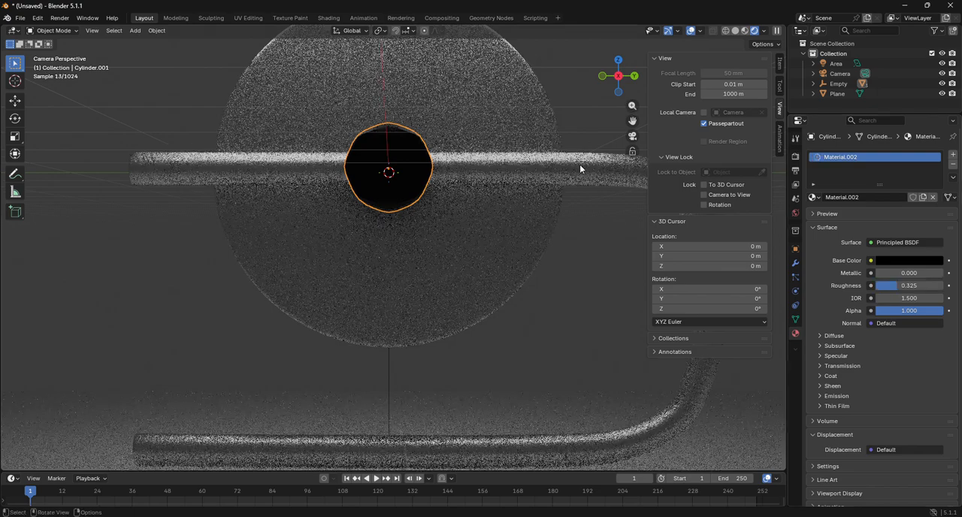
Step: Add an area light at the 3D cursor and scale it up uniformly by about 3.850
scroll(591, 106, down, 3)
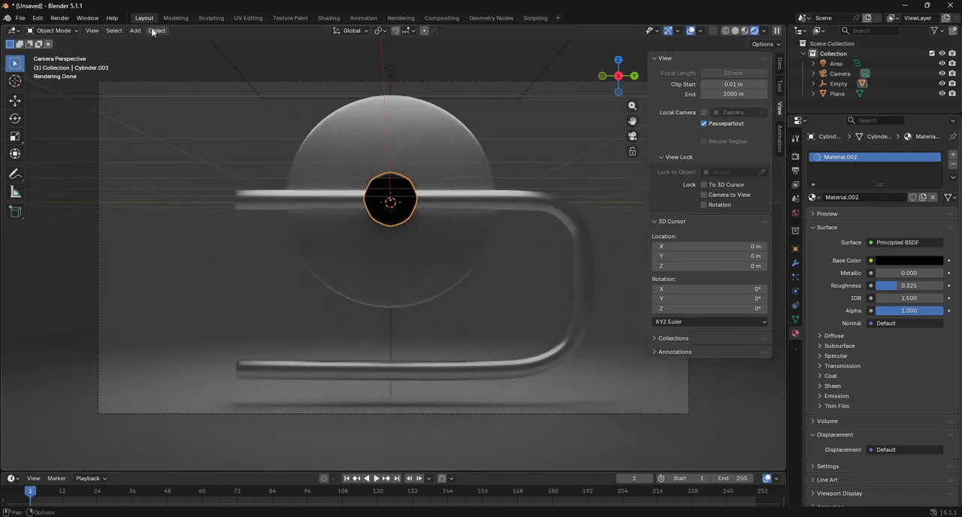
click(135, 30)
mouse_move(172, 175)
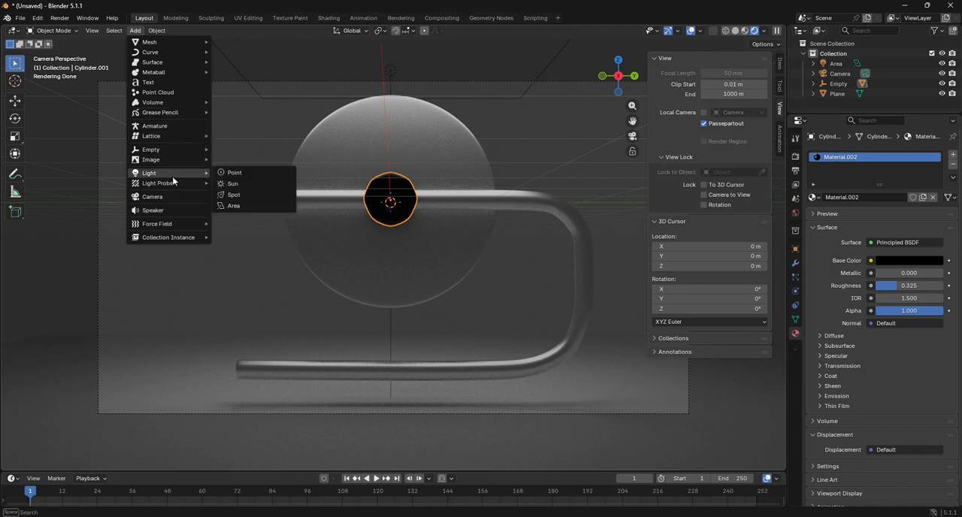
click(247, 206)
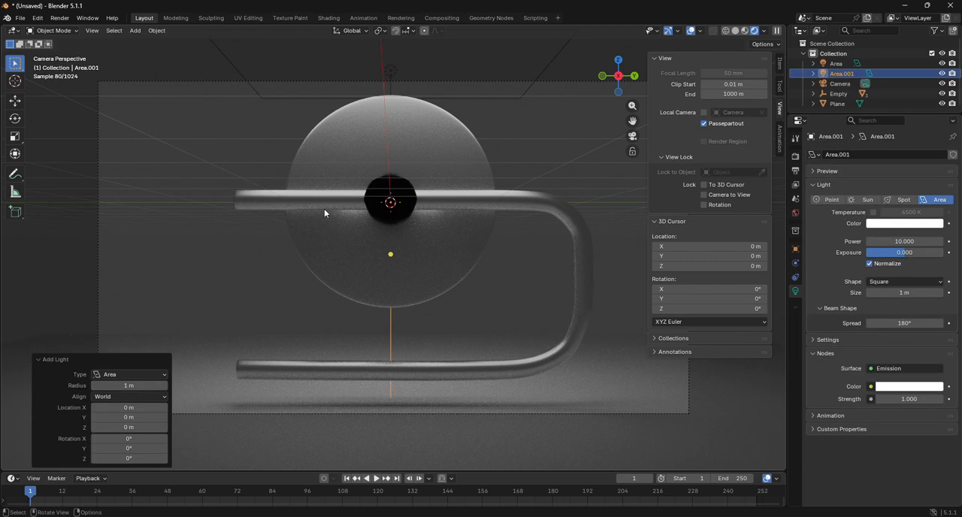
key(s)
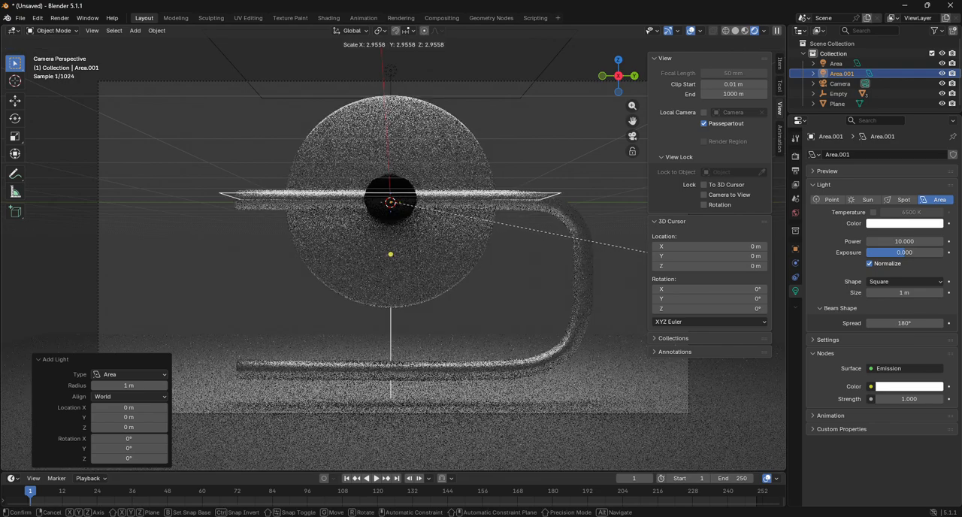
click(73, 293)
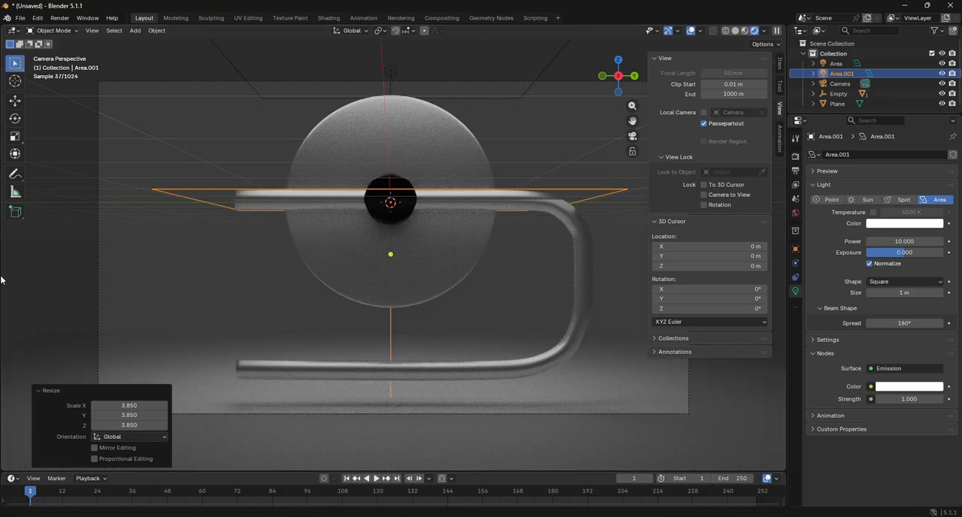
Step: Rotate the new area light by -180° about the global Y axis so it shines upward
key(r)
key(y)
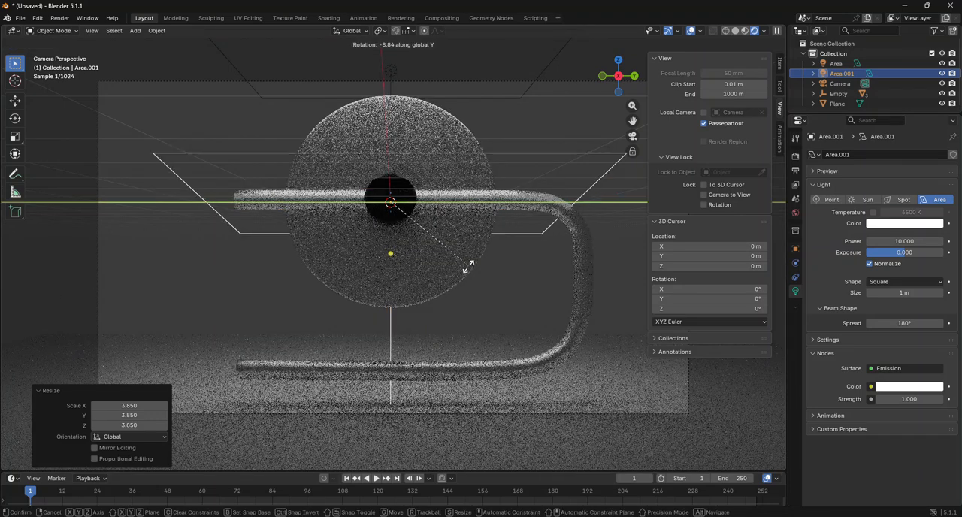
click(258, 130)
click(138, 414)
text(-180)
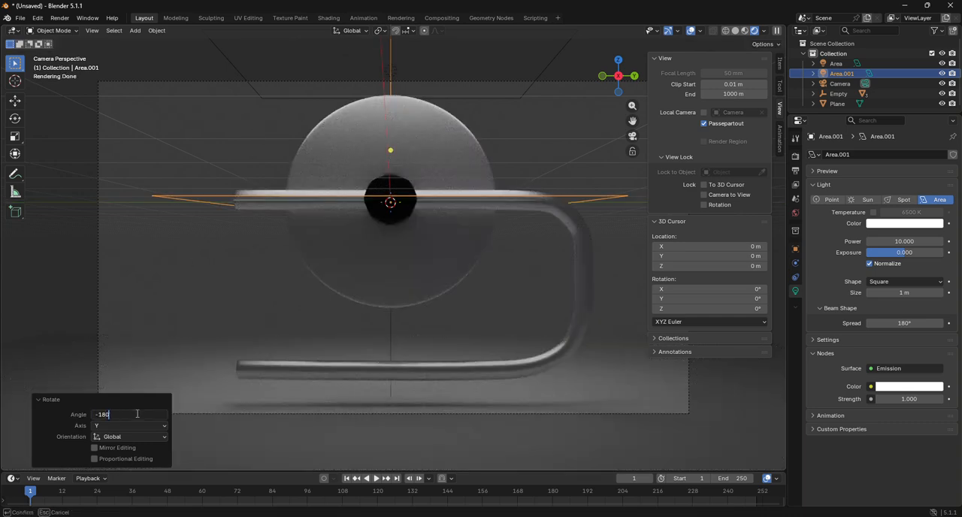
key(Return)
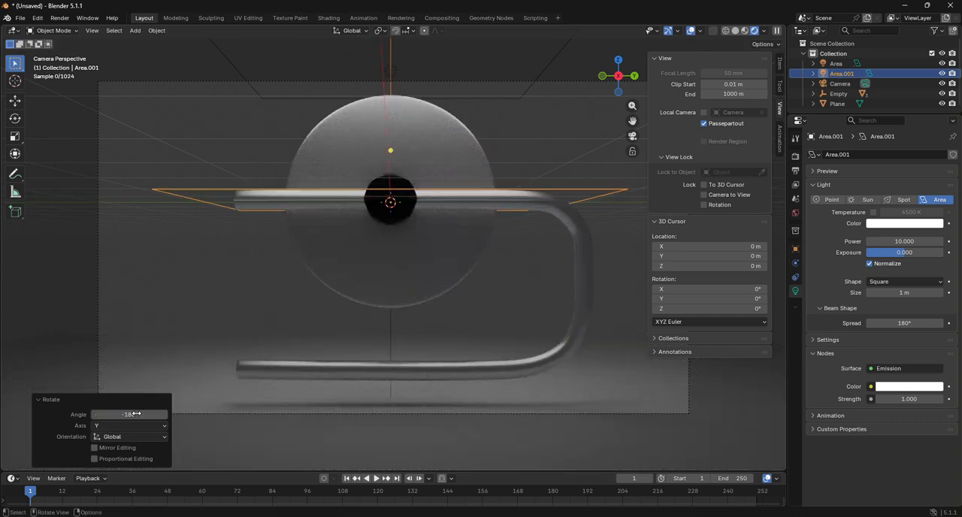
Step: Move the upward-facing area light about -1.88 m along the global Z axis, beneath the bent rod
key(g)
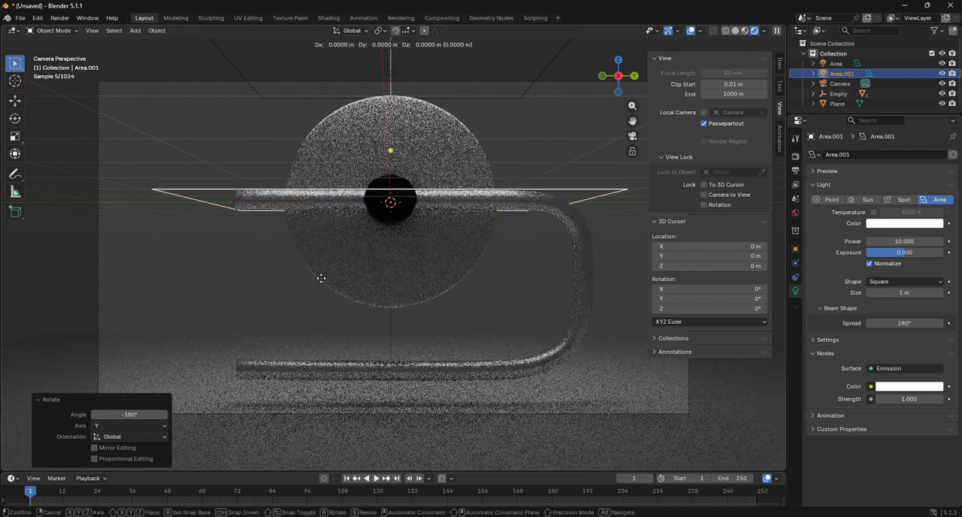
key(z)
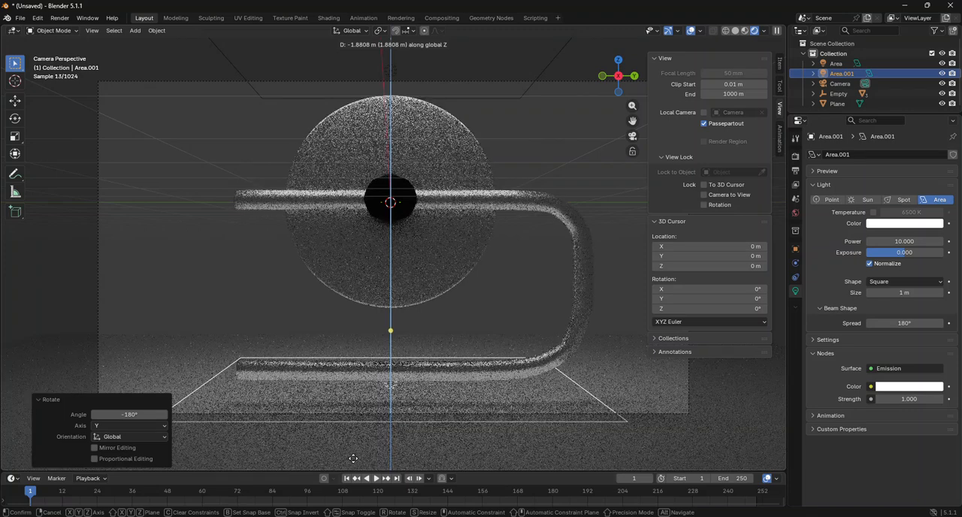
click(354, 461)
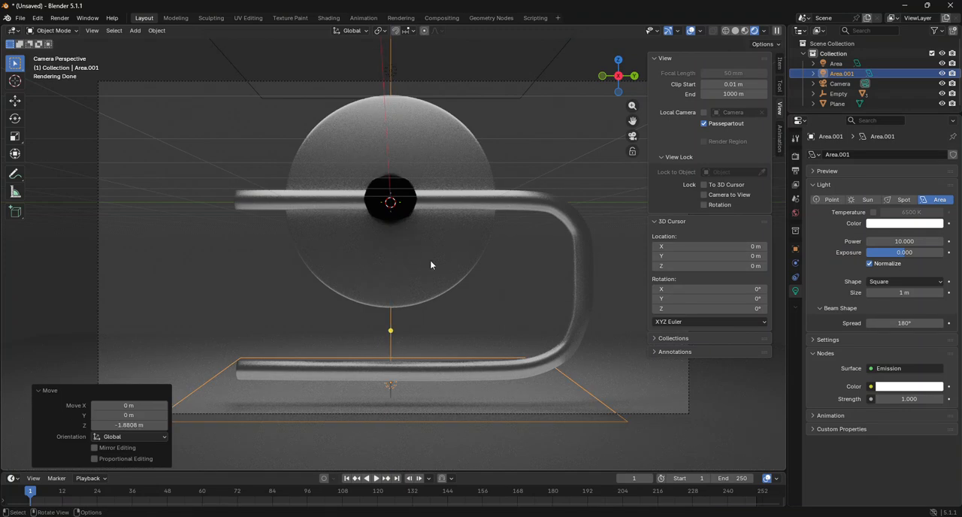
Step: Raise the Roughness of the small cylinder's black material to about 0.509
click(405, 206)
scroll(454, 264, up, 4)
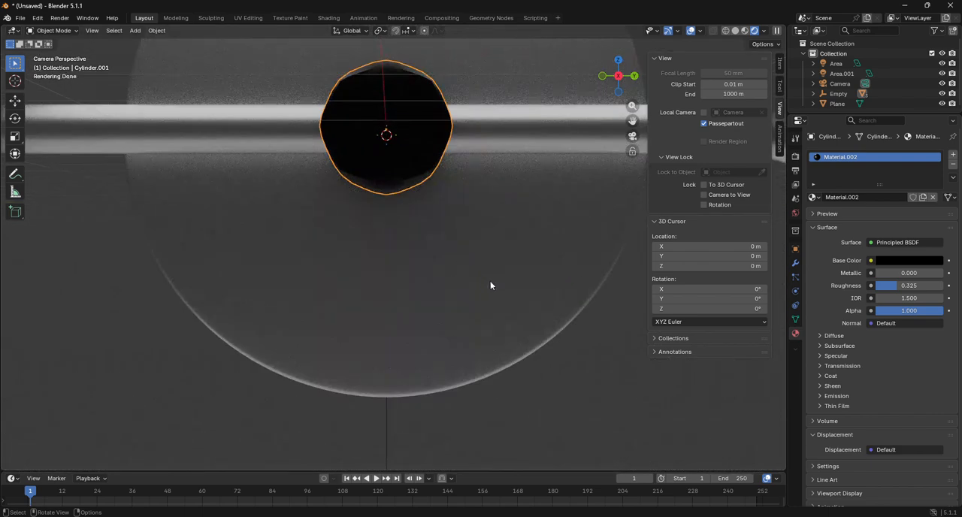
drag(910, 286, 921, 287)
scroll(610, 370, down, 4)
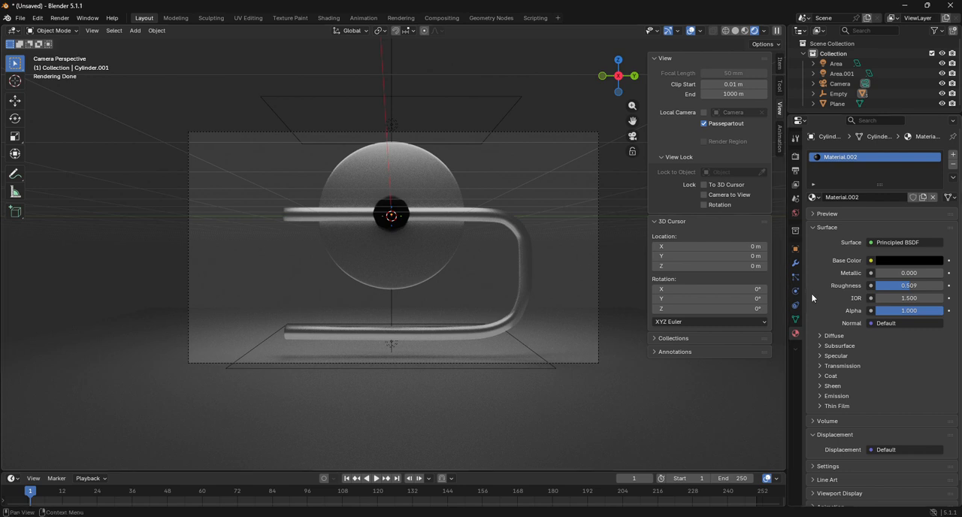
Step: Darken the world background colour to black, #000000FF
click(795, 214)
click(893, 216)
drag(936, 122, 936, 120)
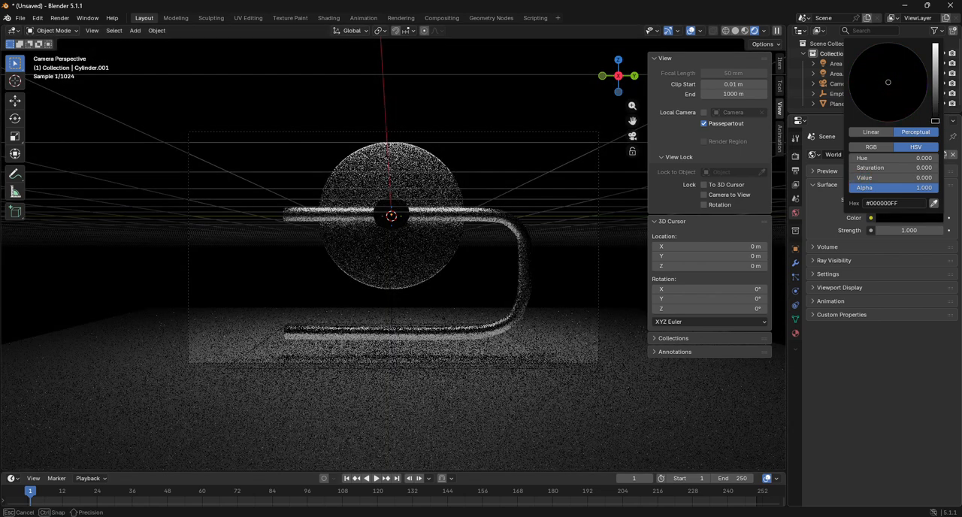